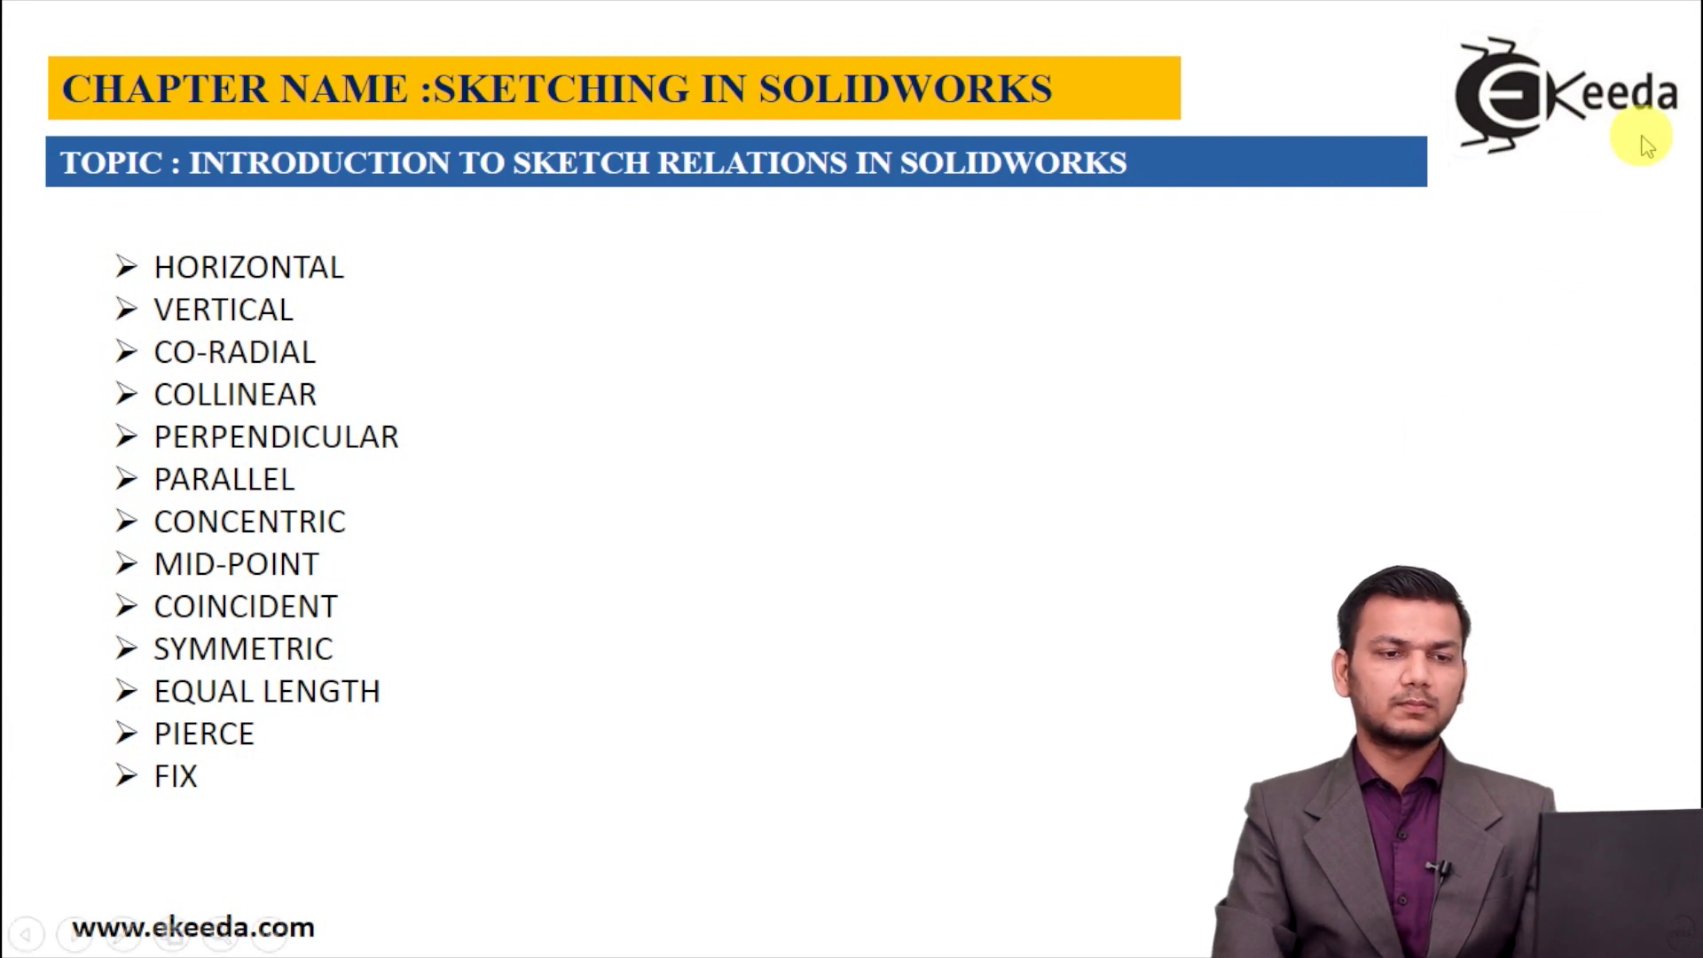
End the sketch-relations slide show, exit it and switch to the Windows desktop.
{"action": "key", "text": "Right"}
{"action": "left_click", "coordinate": [1690, 17]}
{"action": "key", "text": "super+d"}
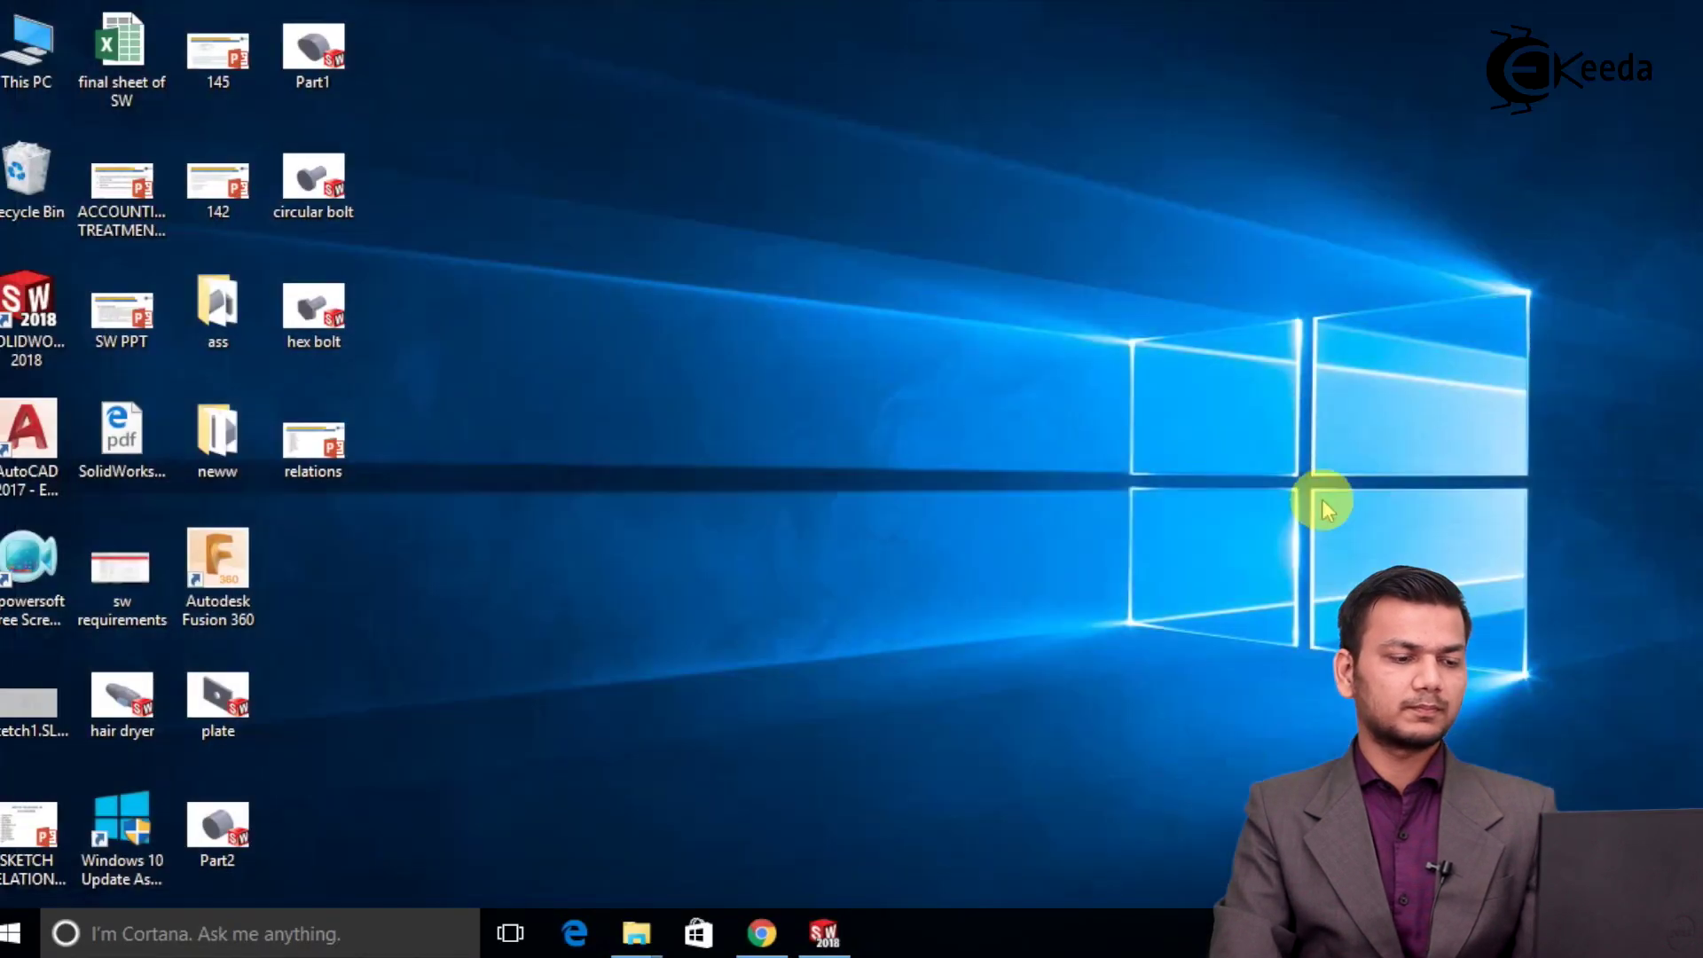
Restore SOLIDWORKS, create a new Part document (Part7) and bring up the Front Plane's actions.
{"action": "left_click", "coordinate": [829, 934]}
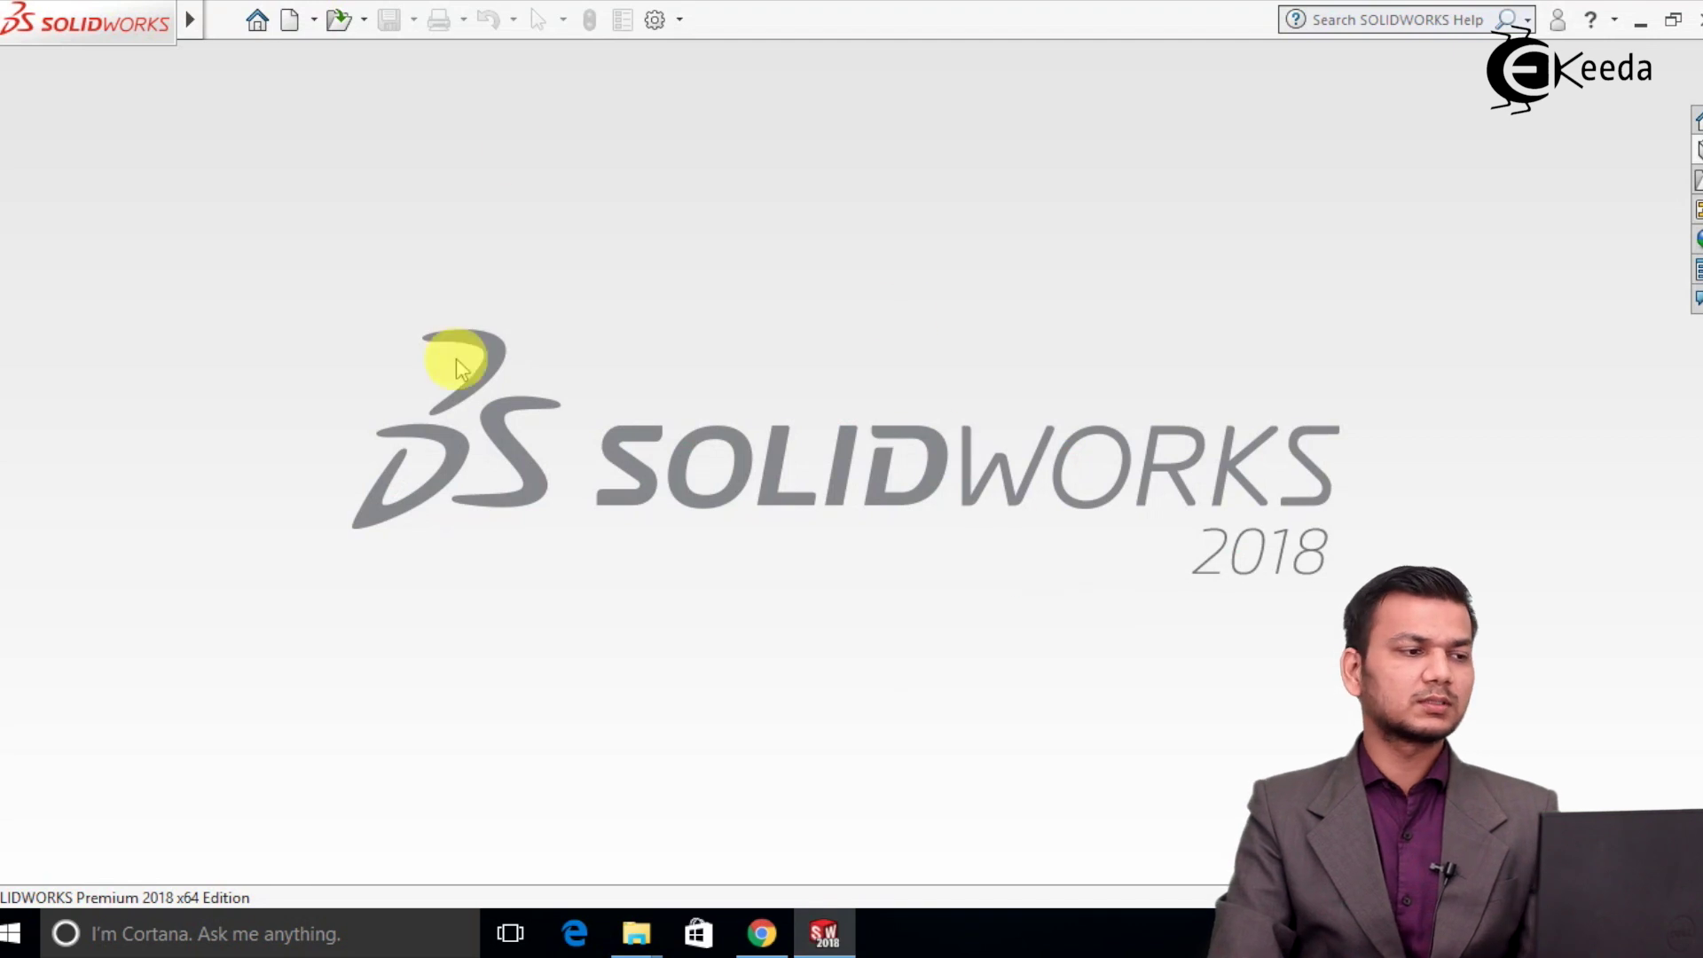
{"action": "left_click", "coordinate": [293, 19]}
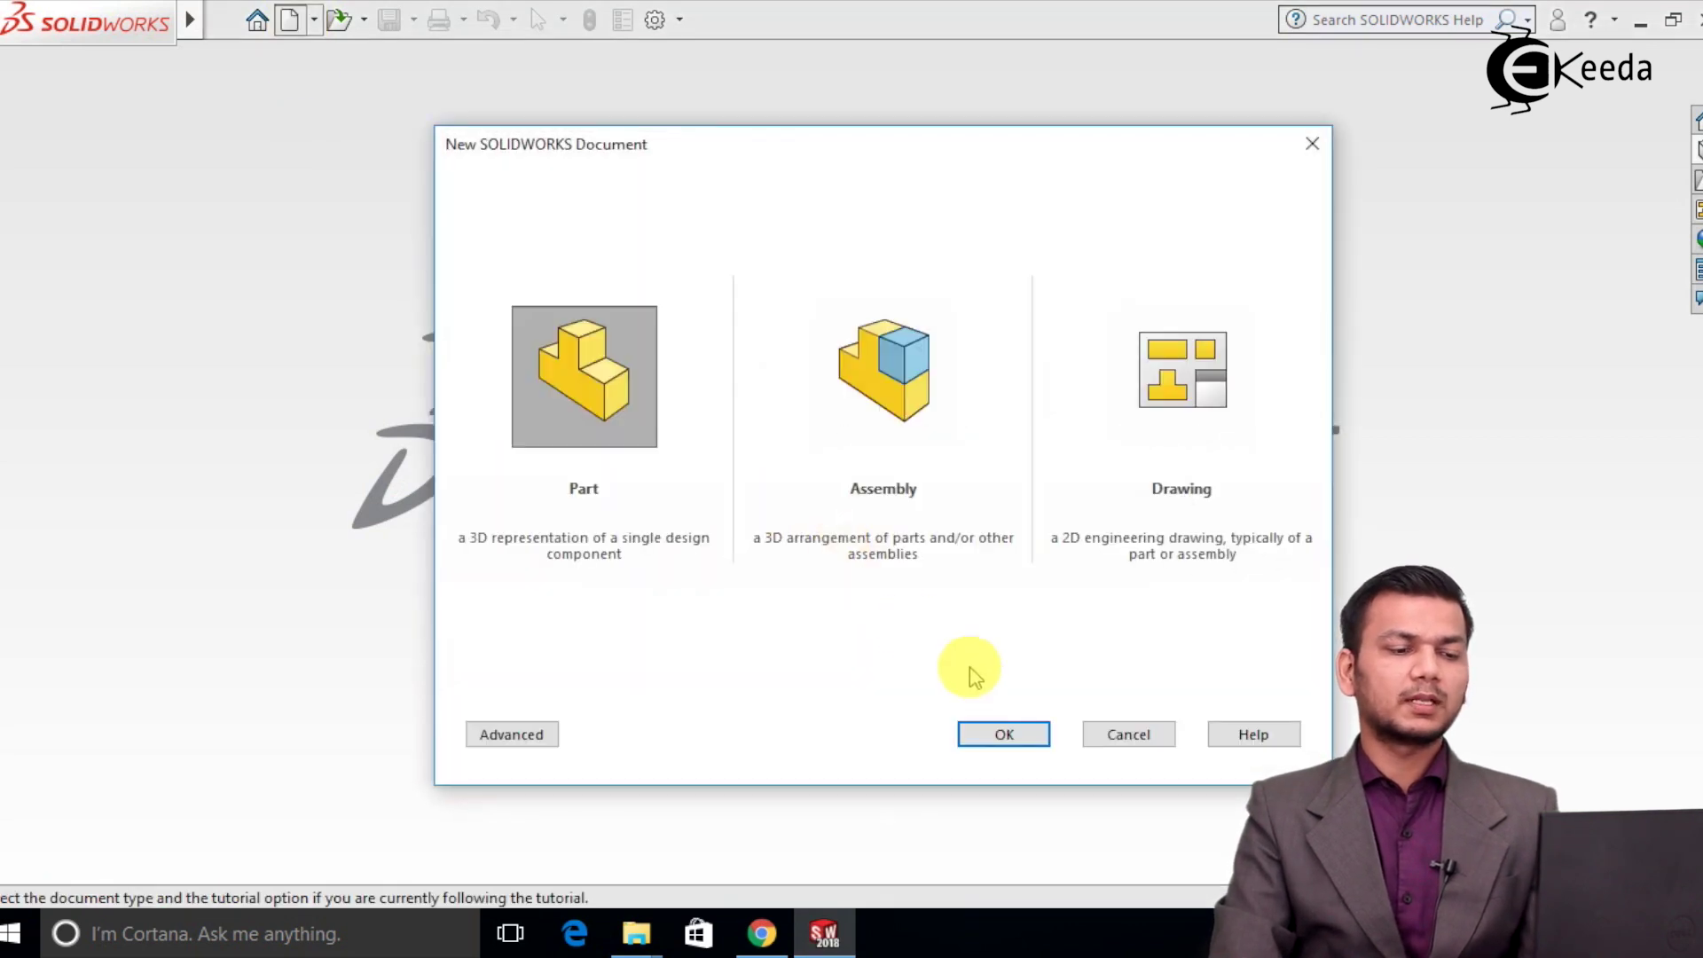
{"action": "left_click", "coordinate": [999, 736]}
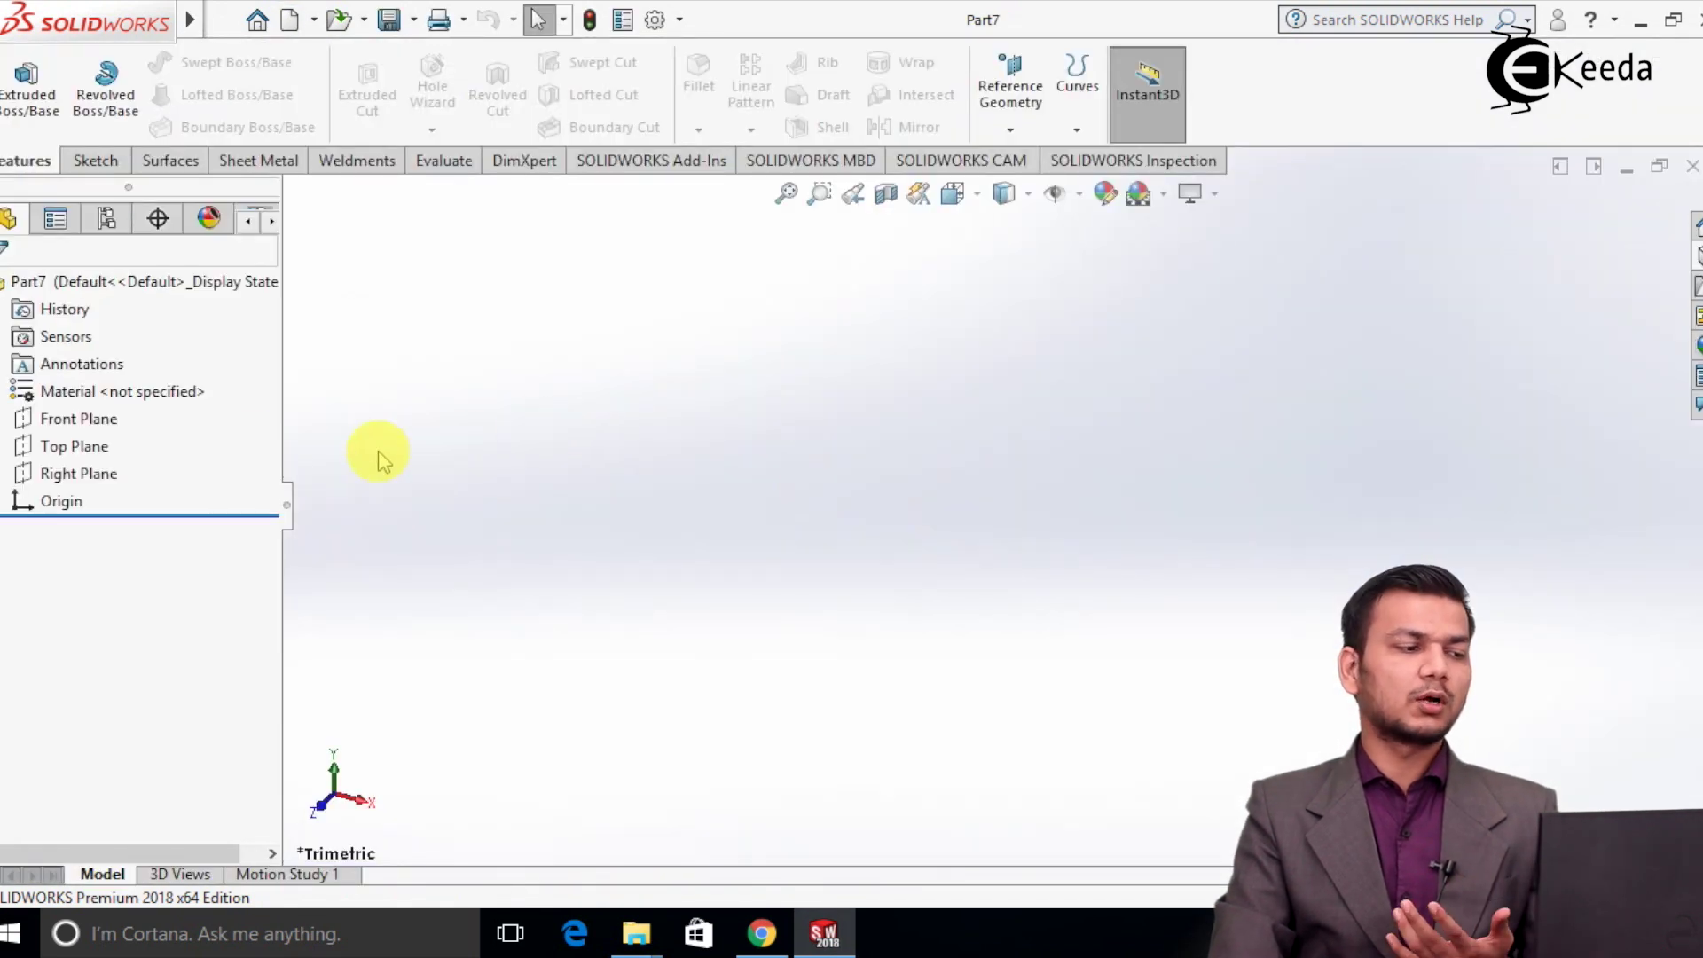
{"action": "right_click", "coordinate": [84, 424]}
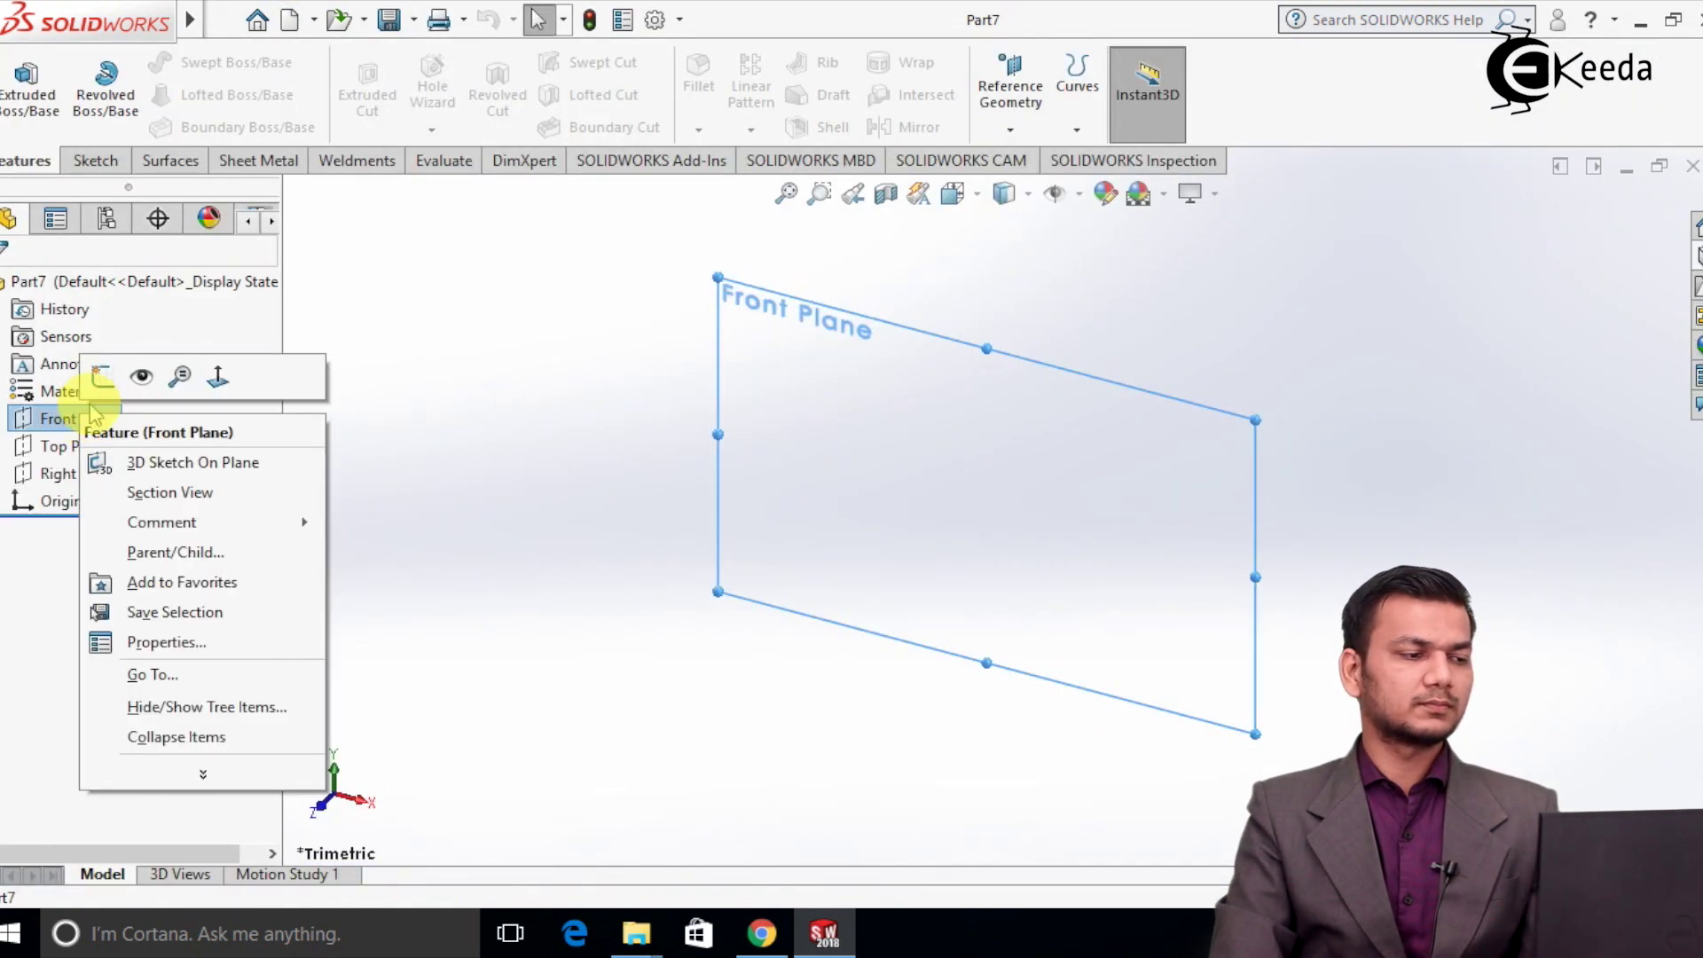
Start a sketch on the Front Plane and draw the first circle.
{"action": "left_click", "coordinate": [103, 372]}
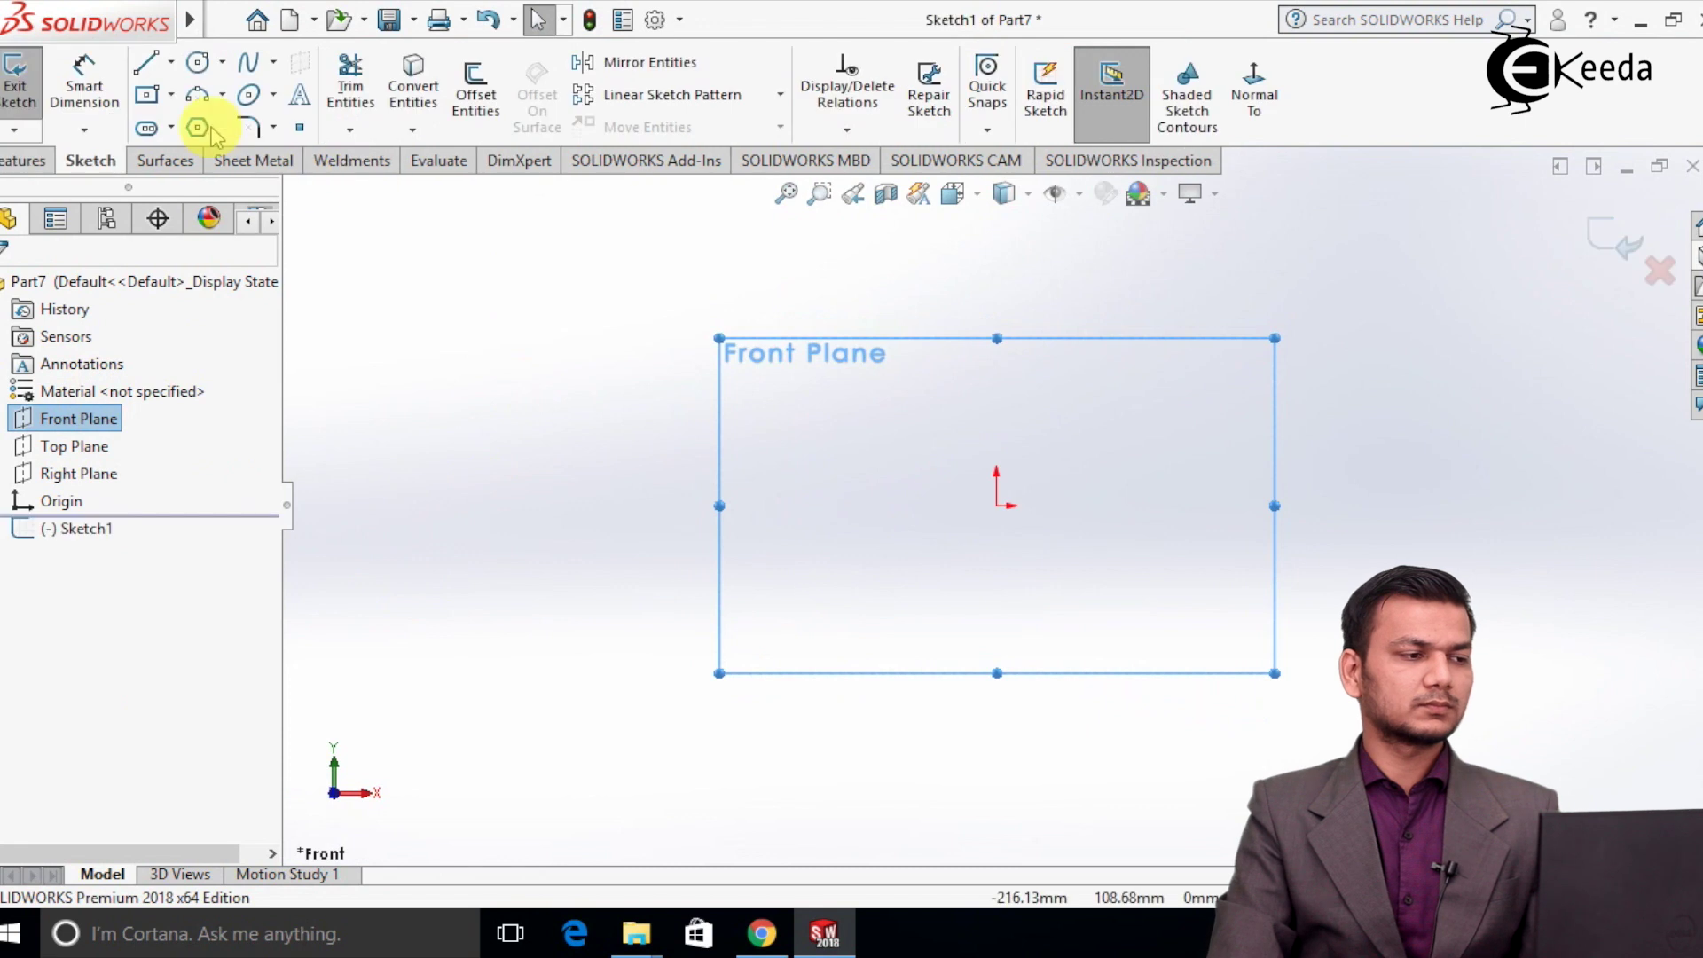
{"action": "left_click", "coordinate": [197, 62]}
{"action": "left_click", "coordinate": [595, 414]}
{"action": "left_click", "coordinate": [704, 297]}
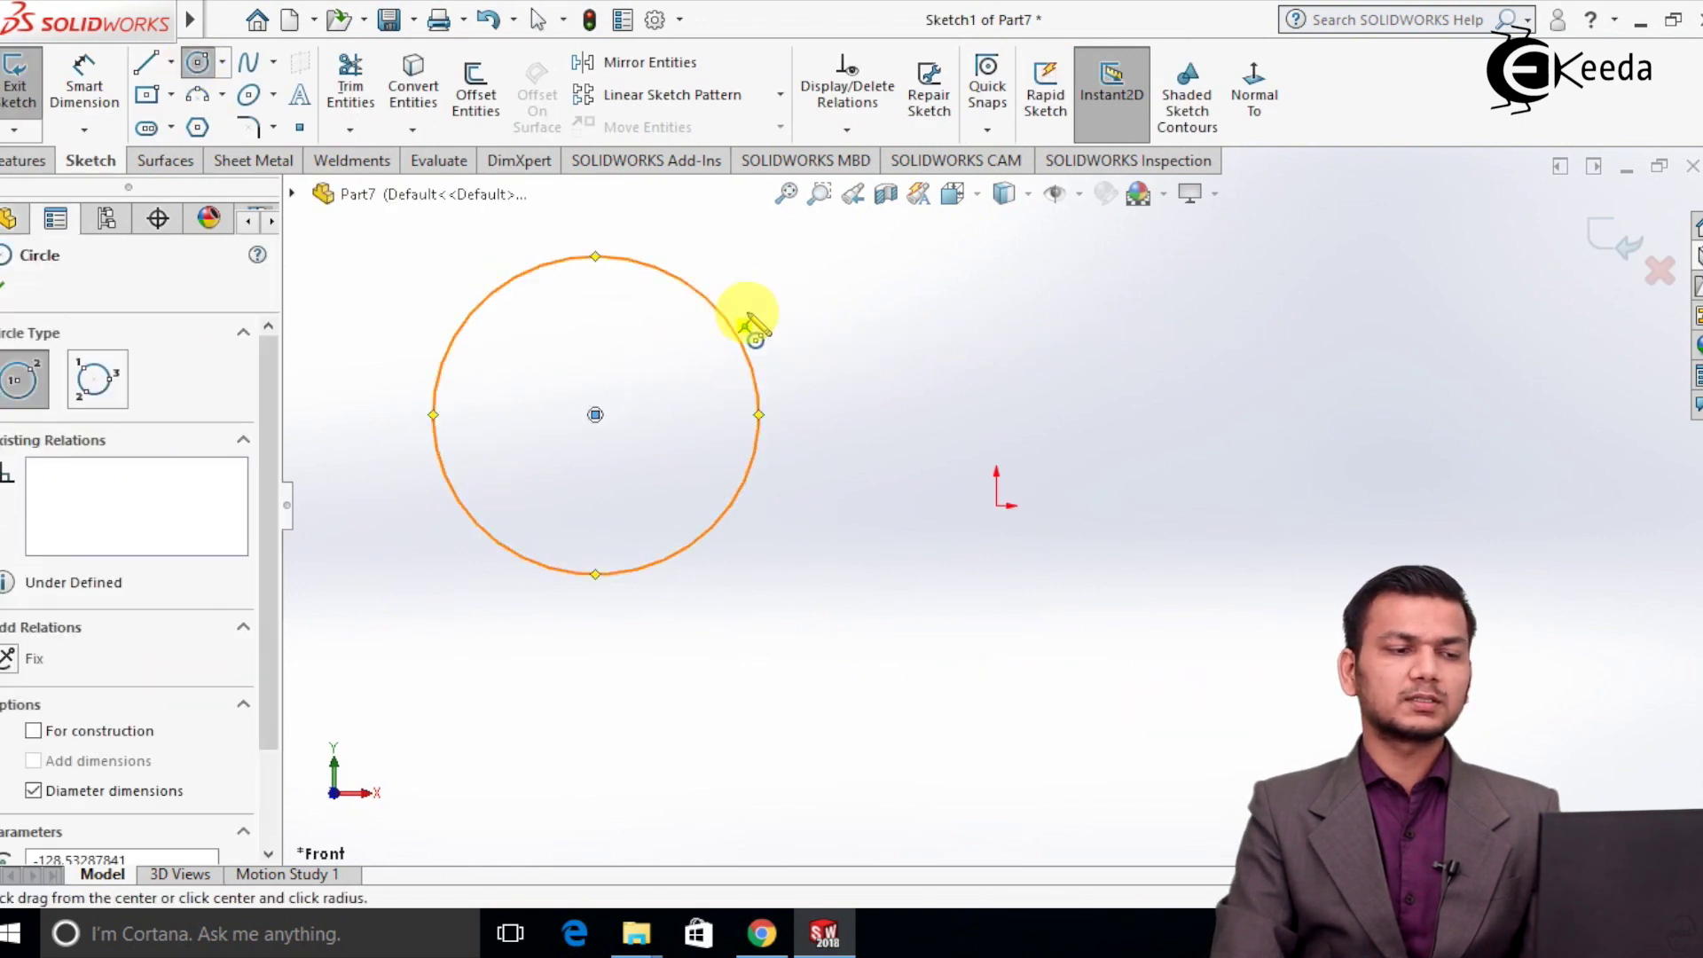
{"action": "right_click", "coordinate": [753, 323]}
{"action": "left_click", "coordinate": [772, 316]}
Draw a short slanted line at upper right and a two-segment line chain right of the origin.
{"action": "left_click", "coordinate": [145, 62]}
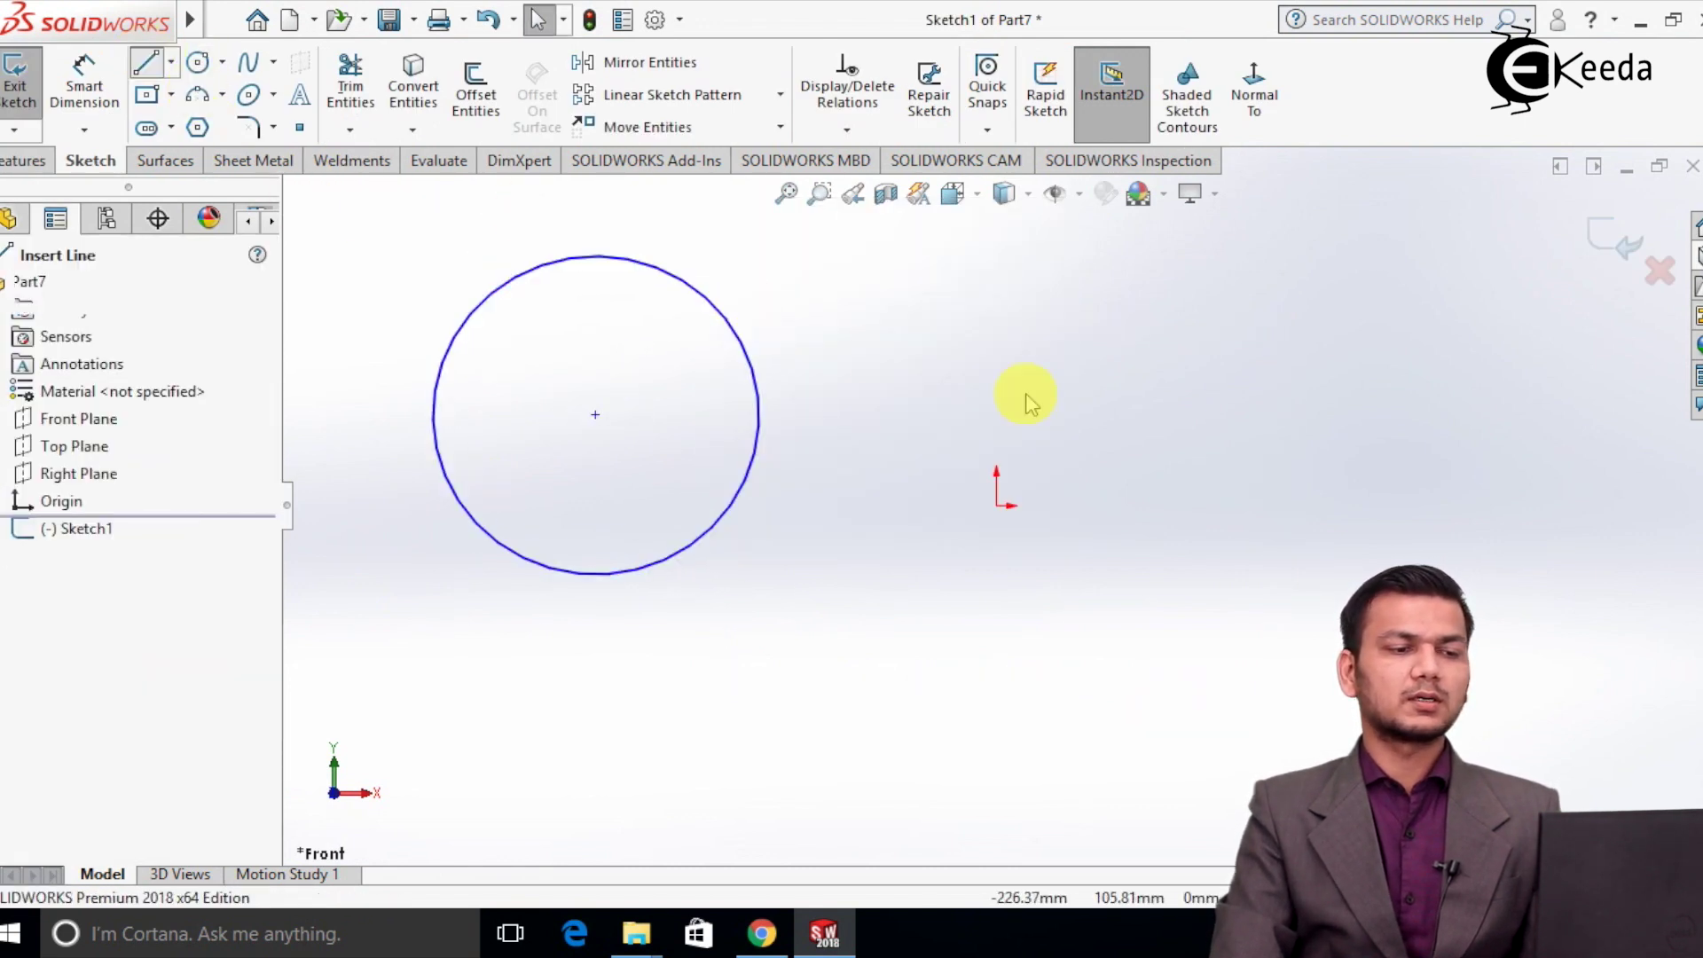
{"action": "left_click_drag", "start_coordinate": [876, 256], "coordinate": [996, 344]}
{"action": "left_click", "coordinate": [1212, 490]}
{"action": "right_click", "coordinate": [1212, 490]}
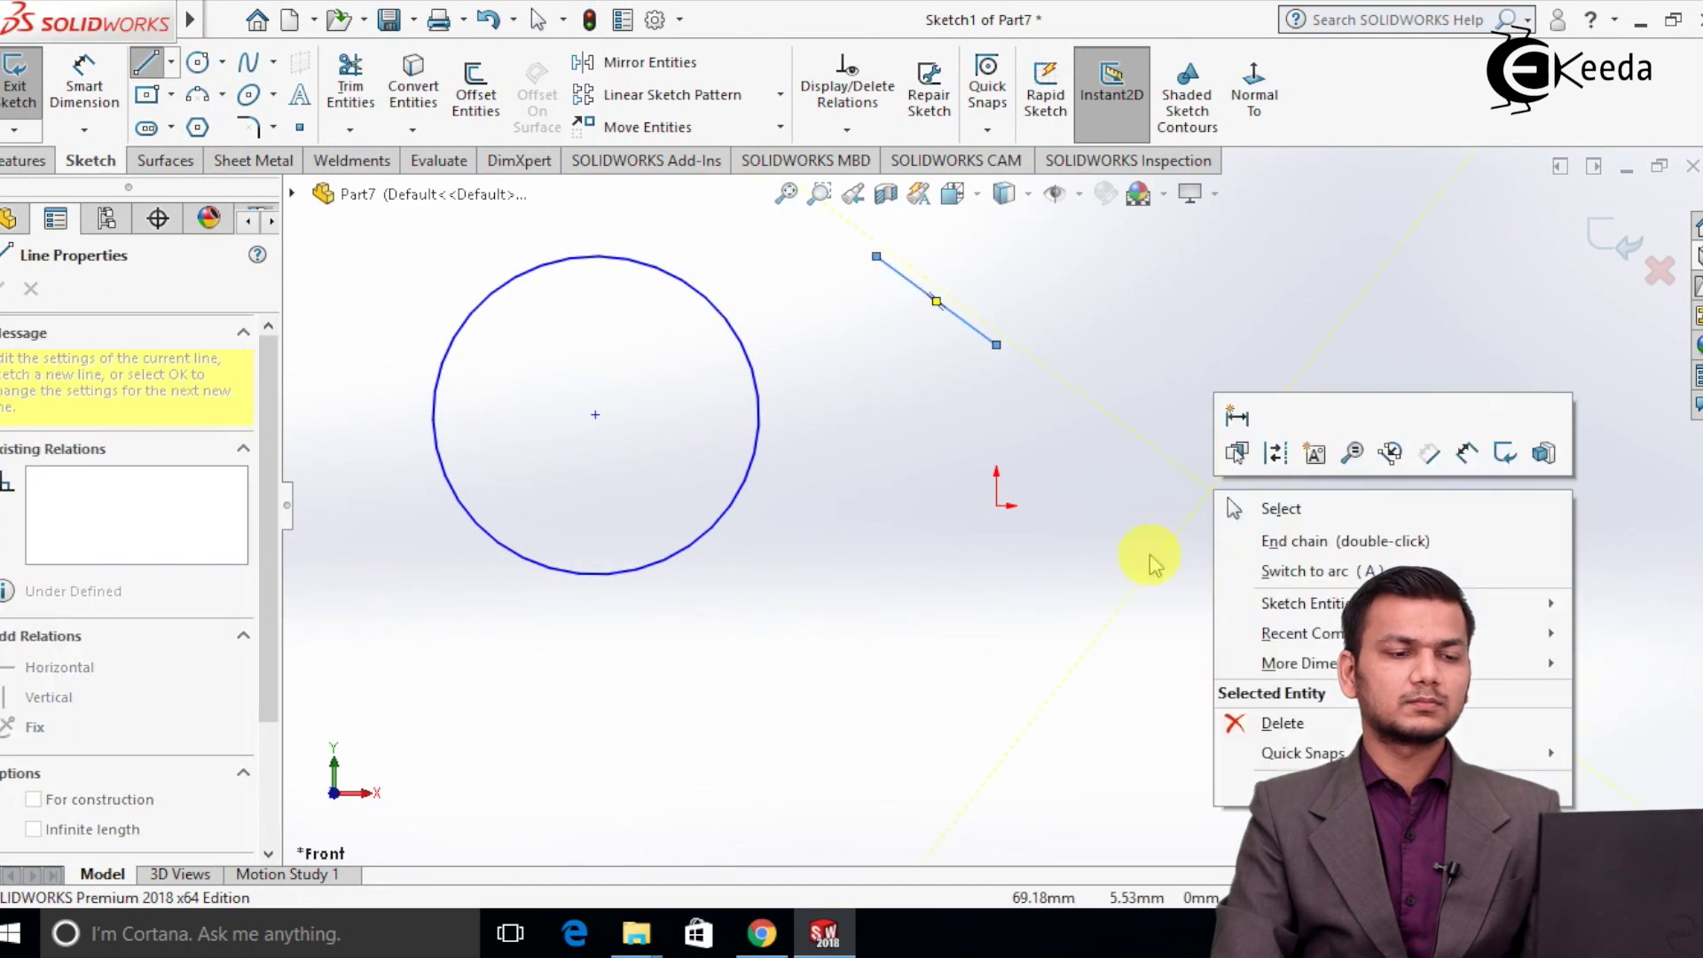
{"action": "left_click", "coordinate": [1128, 571]}
{"action": "left_click", "coordinate": [901, 543]}
{"action": "right_click", "coordinate": [901, 547]}
{"action": "left_click", "coordinate": [926, 562]}
{"action": "scroll", "coordinate": [928, 577], "scroll_direction": "up", "scroll_amount": 3}
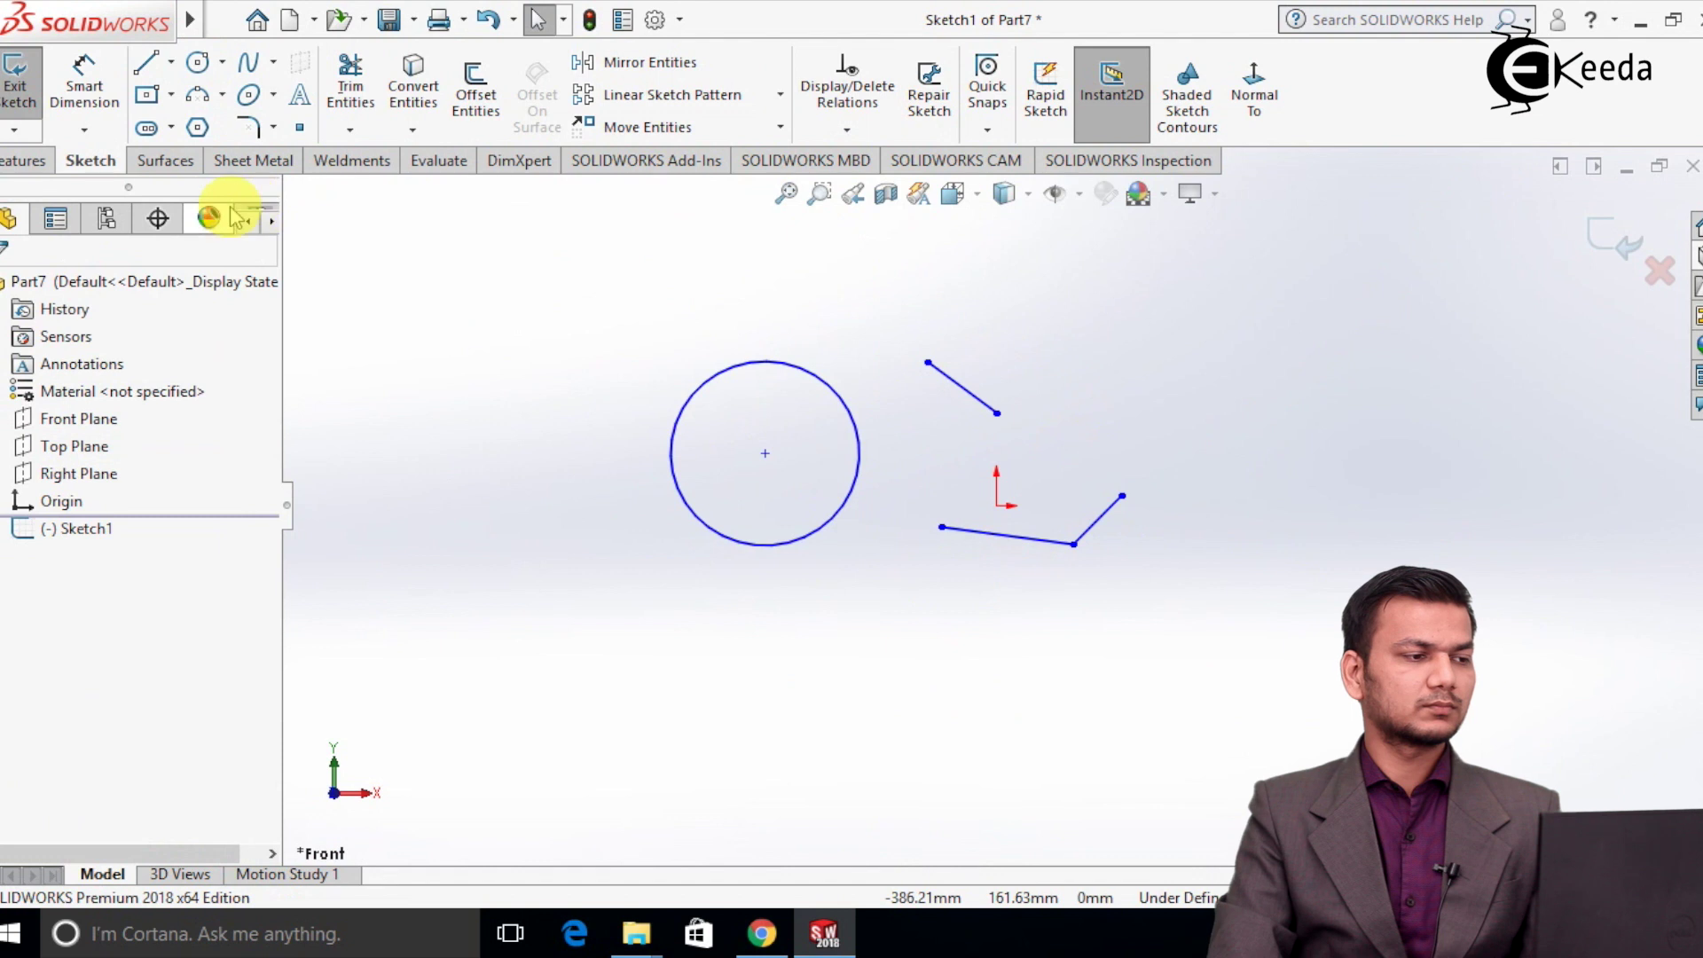
Draw a tall line left of the circle and a slanted line at lower left.
{"action": "left_click", "coordinate": [144, 61]}
{"action": "left_click", "coordinate": [453, 315]}
{"action": "left_click", "coordinate": [481, 545]}
{"action": "right_click", "coordinate": [482, 547]}
{"action": "left_click", "coordinate": [535, 562]}
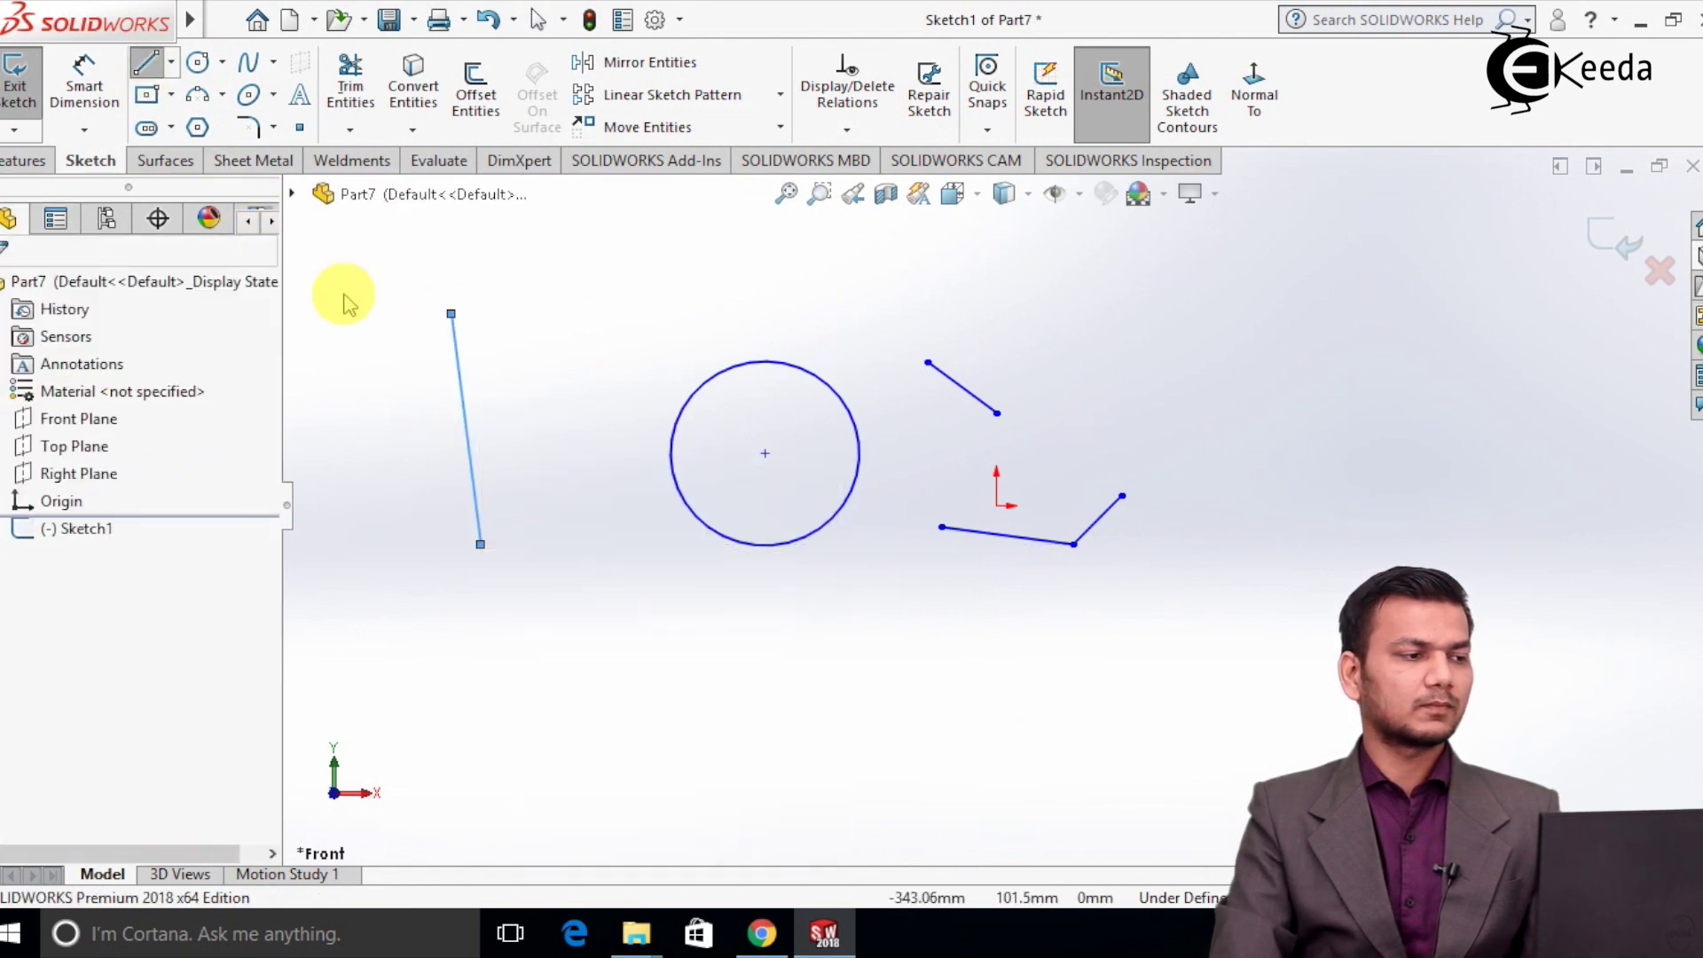
{"action": "left_click", "coordinate": [149, 65]}
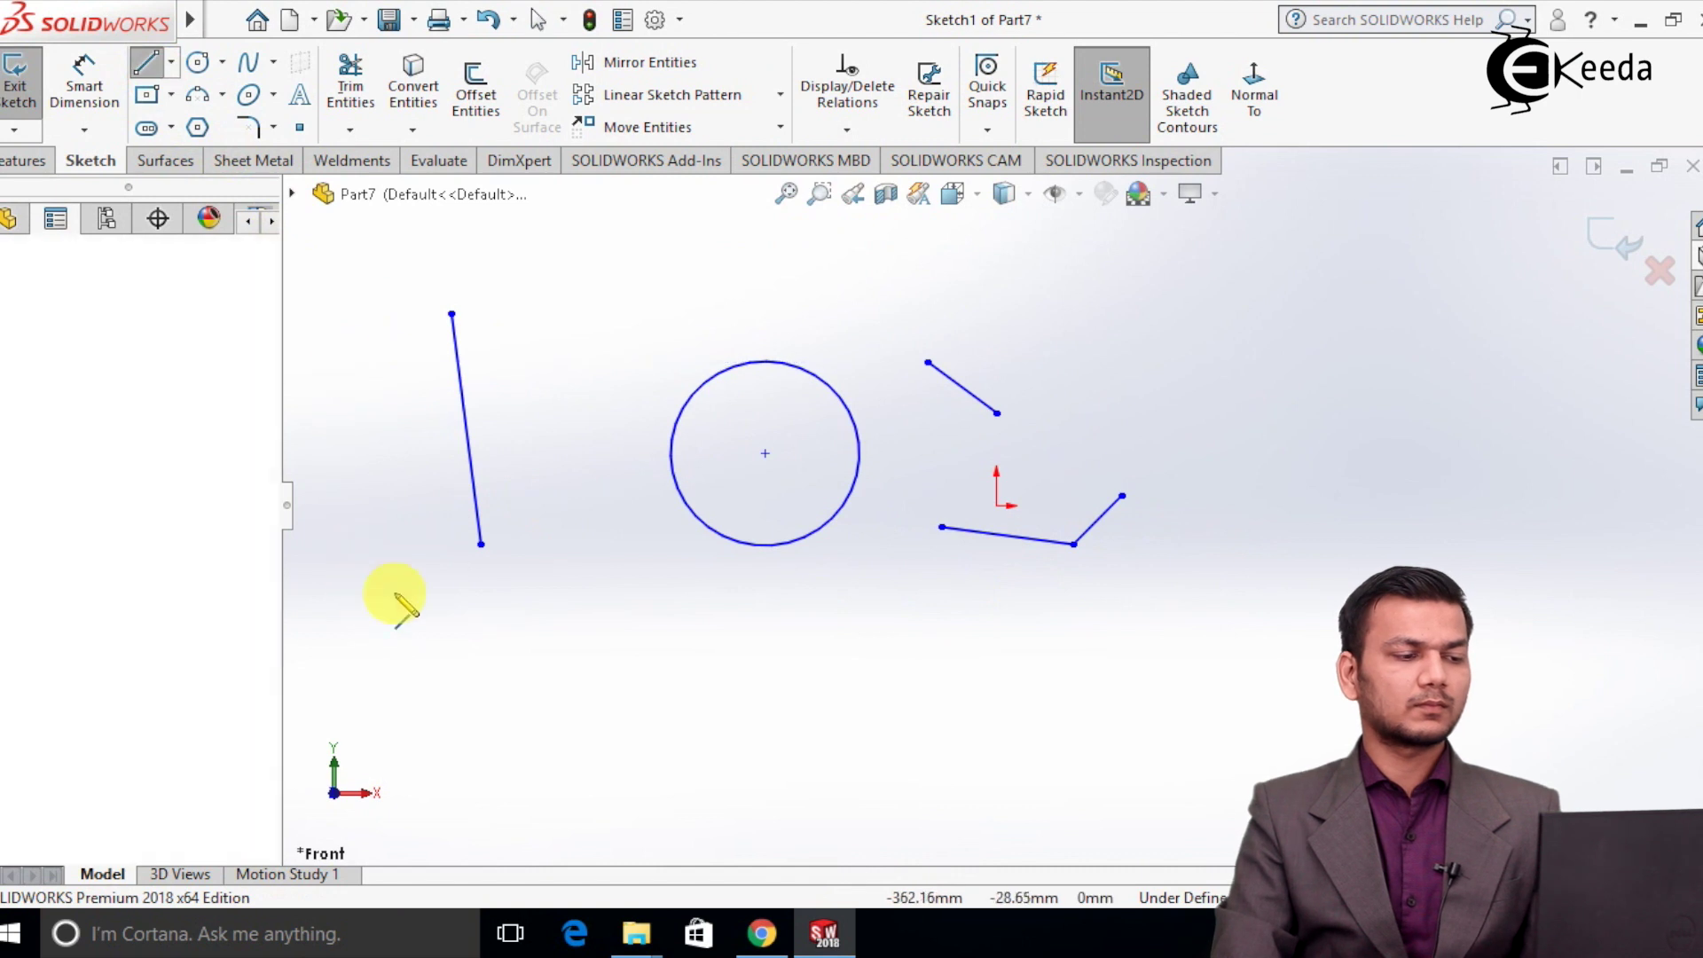
{"action": "left_click", "coordinate": [343, 554]}
{"action": "right_click", "coordinate": [533, 700]}
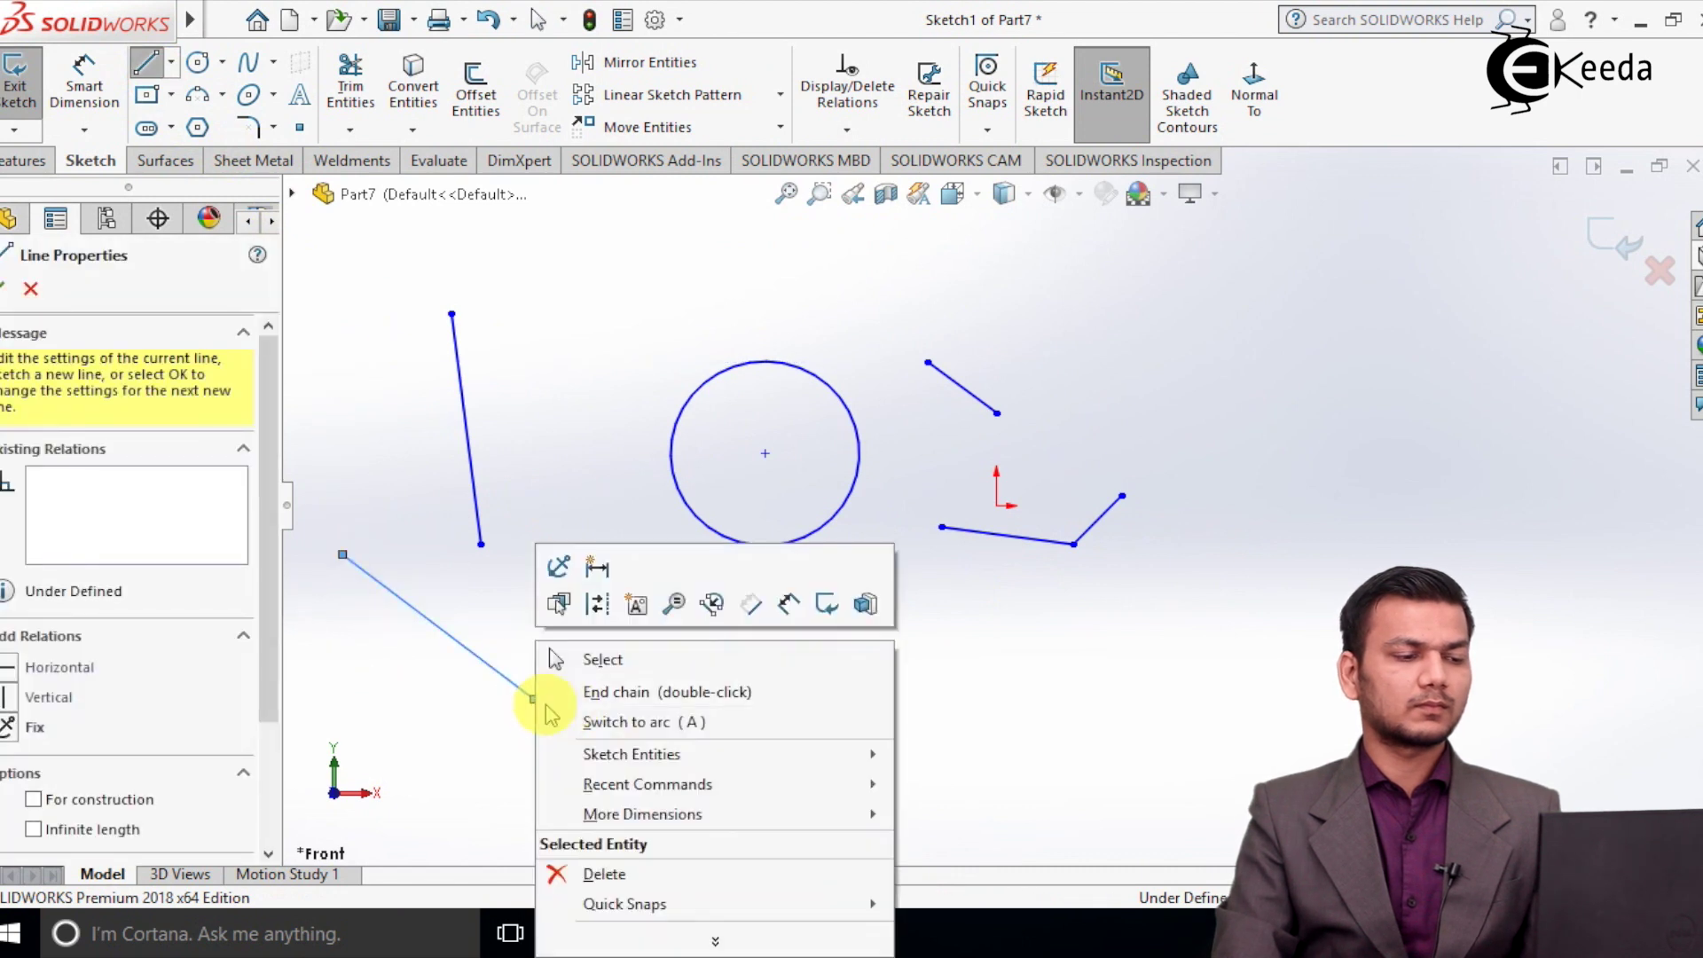
{"action": "left_click", "coordinate": [609, 659]}
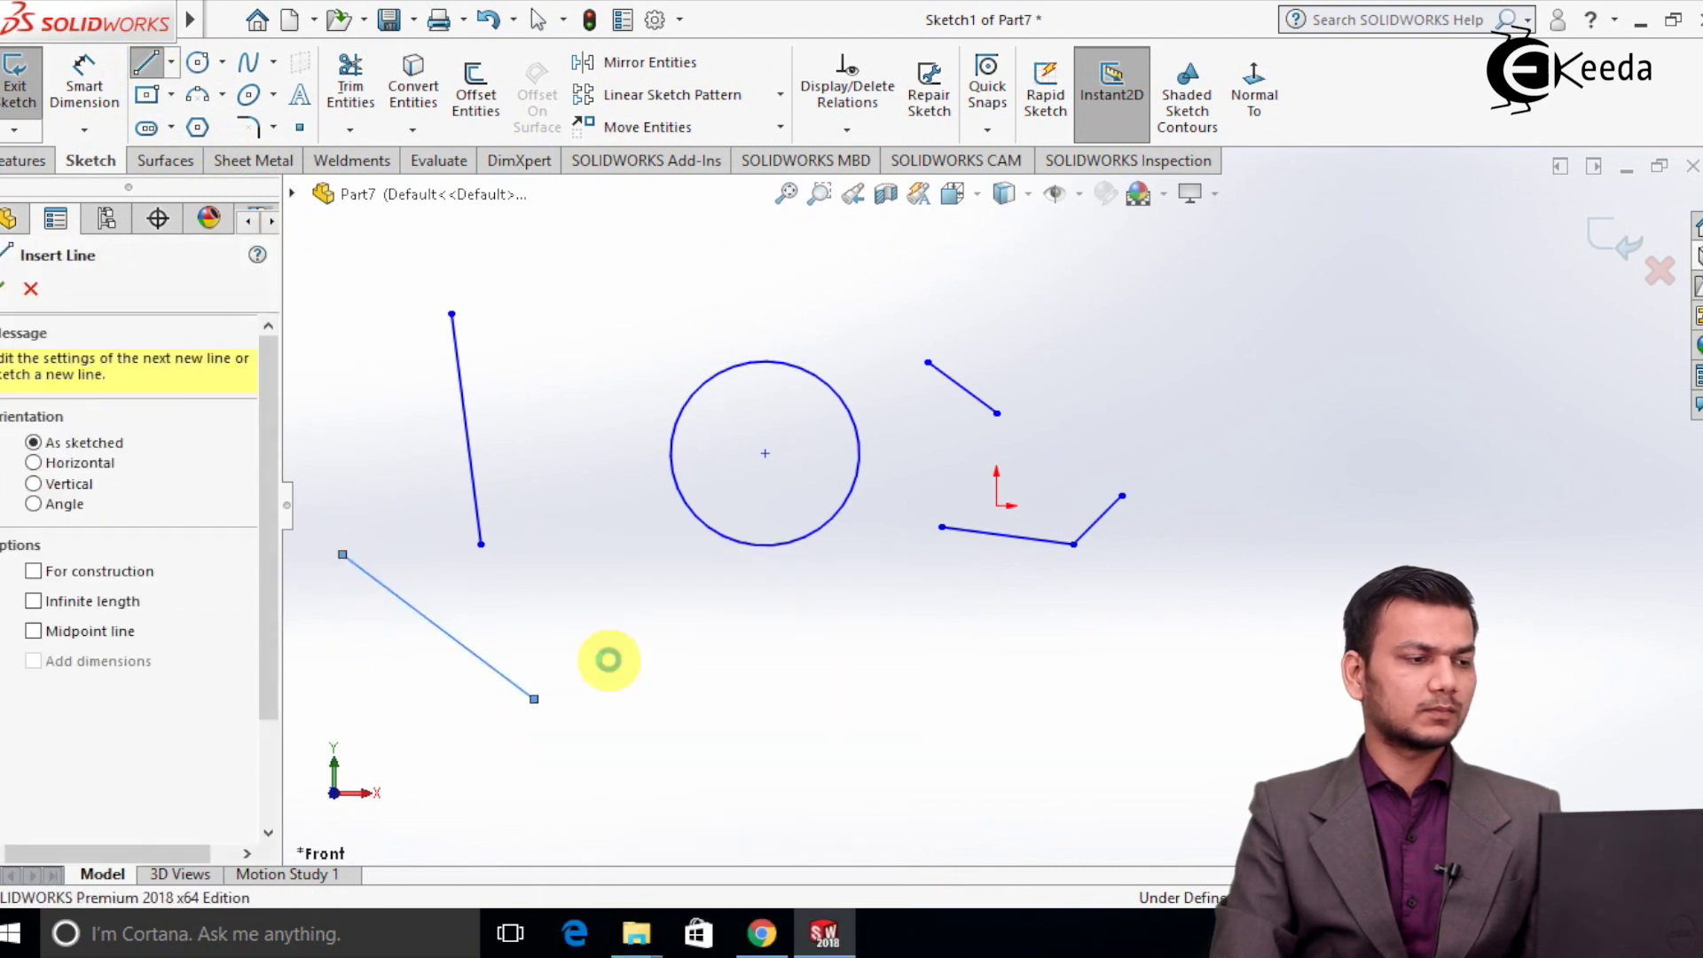
Draw a second circle above the first one.
{"action": "left_click", "coordinate": [197, 60]}
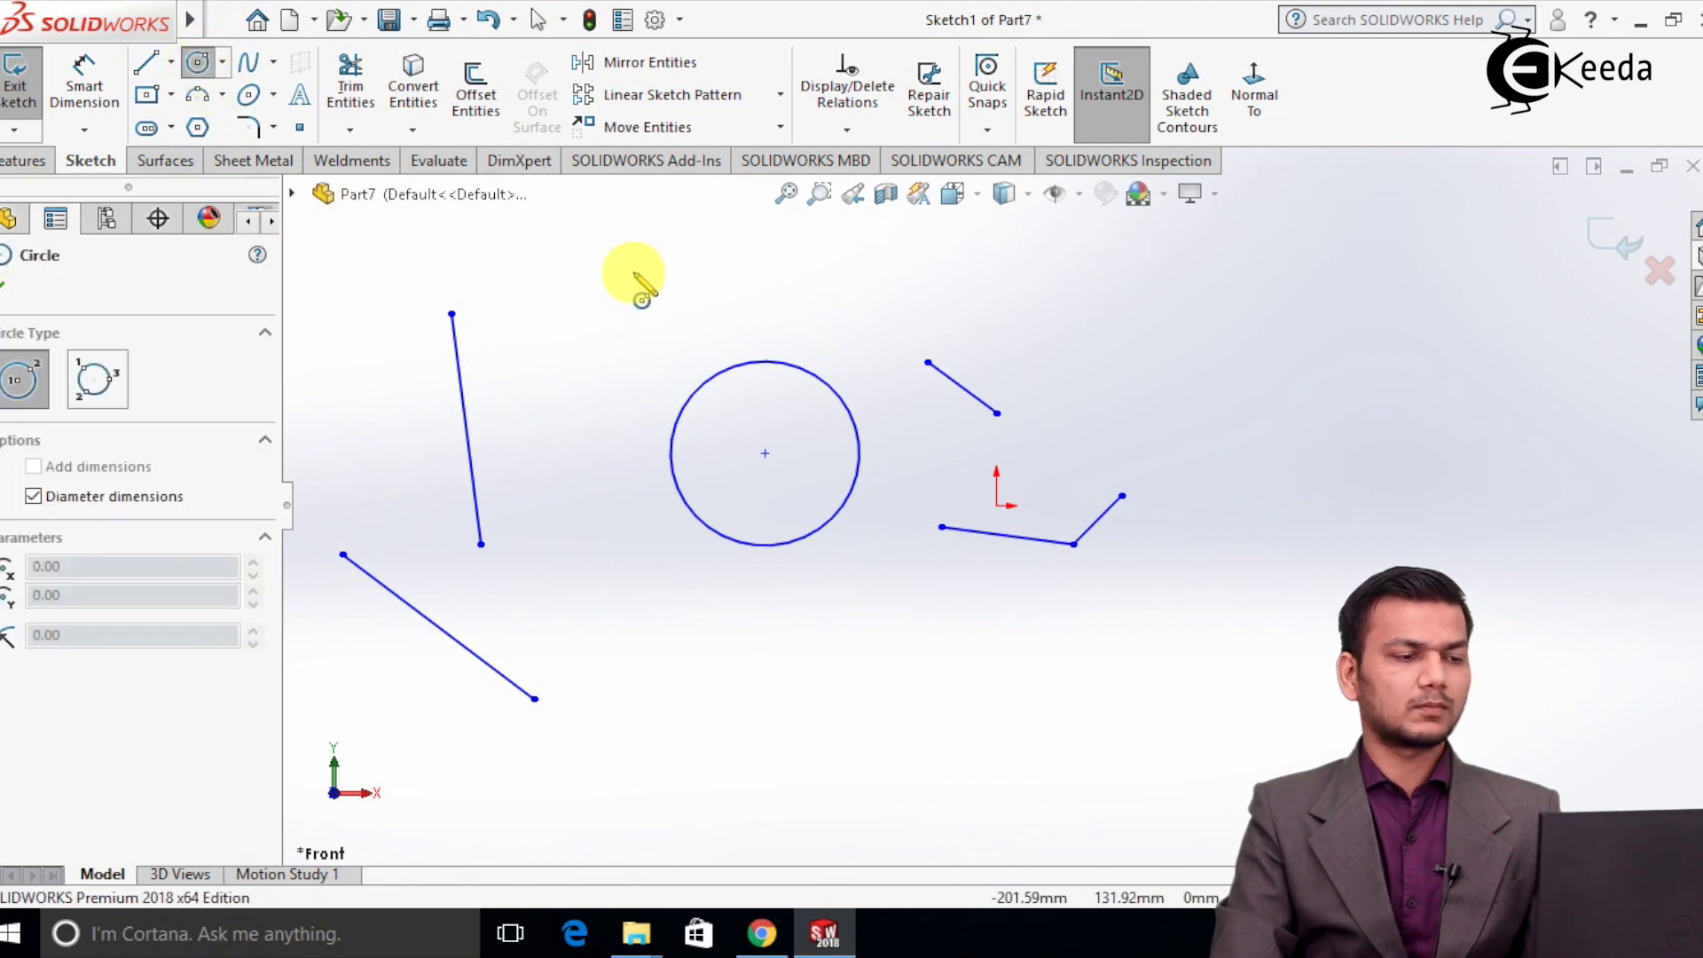
{"action": "left_click", "coordinate": [632, 271]}
{"action": "left_click", "coordinate": [703, 263]}
{"action": "right_click", "coordinate": [701, 253]}
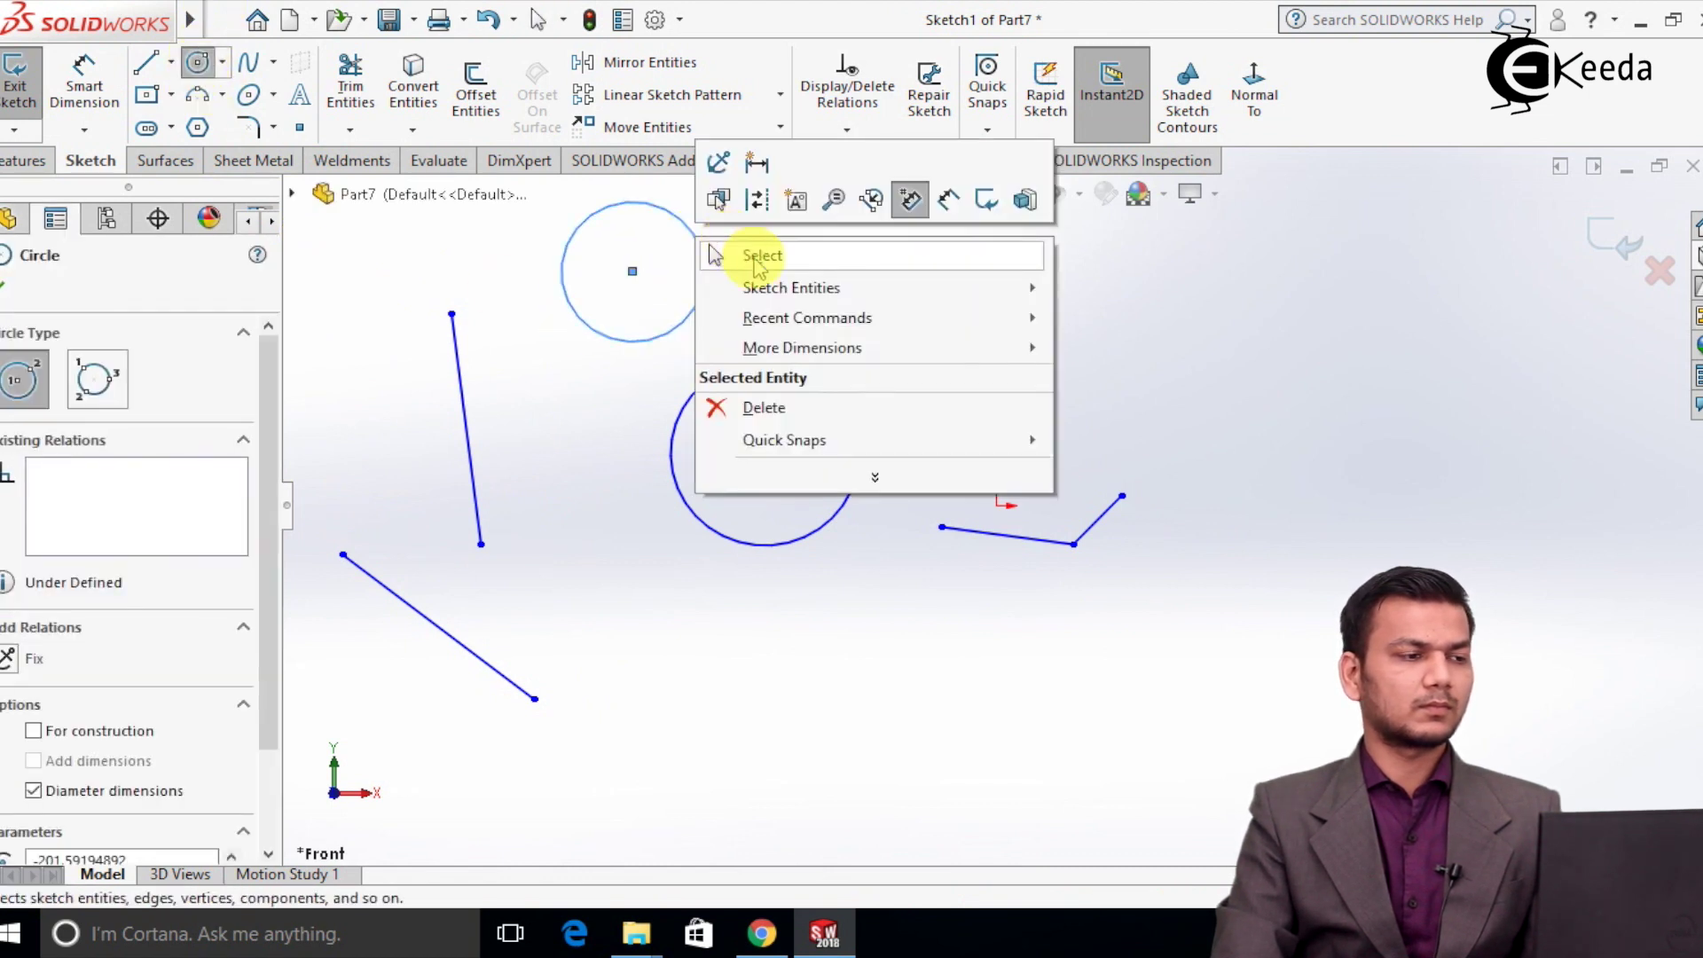
{"action": "left_click", "coordinate": [732, 255]}
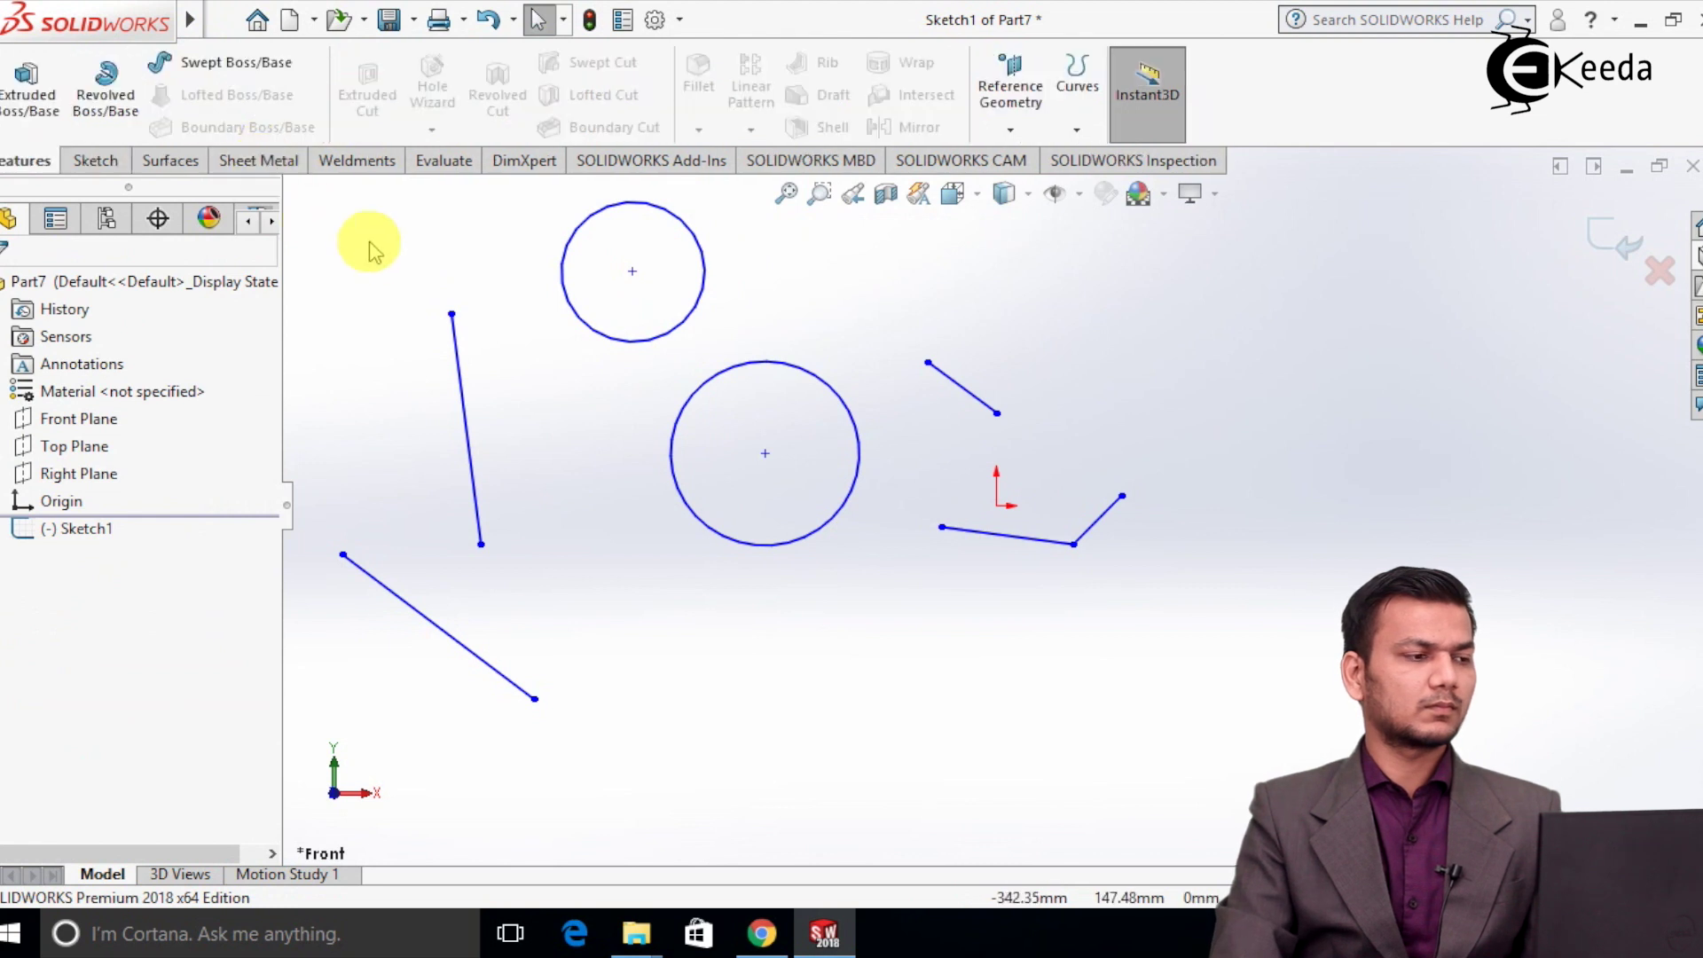
Start a third circle below the first one.
{"action": "left_click", "coordinate": [122, 162]}
{"action": "left_click", "coordinate": [197, 60]}
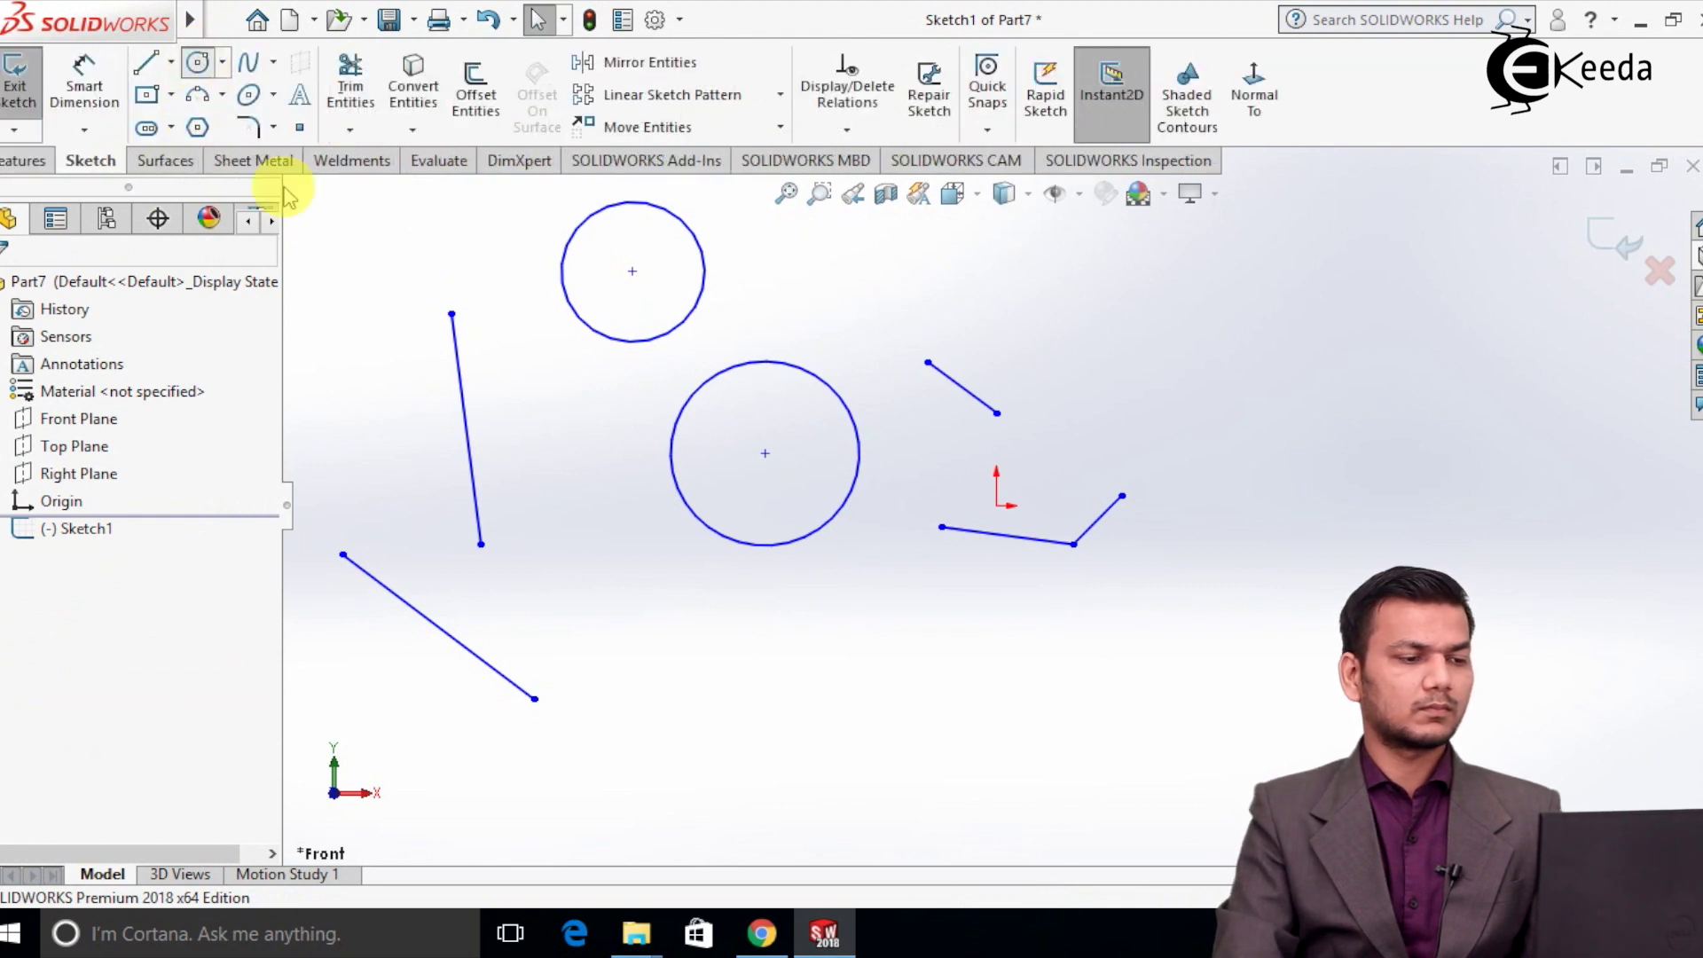
{"action": "left_click", "coordinate": [694, 721]}
{"action": "left_click", "coordinate": [772, 669]}
{"action": "right_click", "coordinate": [772, 669]}
Finish the lower circle and give the short upper-right line a Horizontal relation.
{"action": "left_click", "coordinate": [843, 683]}
{"action": "scroll", "coordinate": [867, 608], "scroll_direction": "up", "scroll_amount": 2}
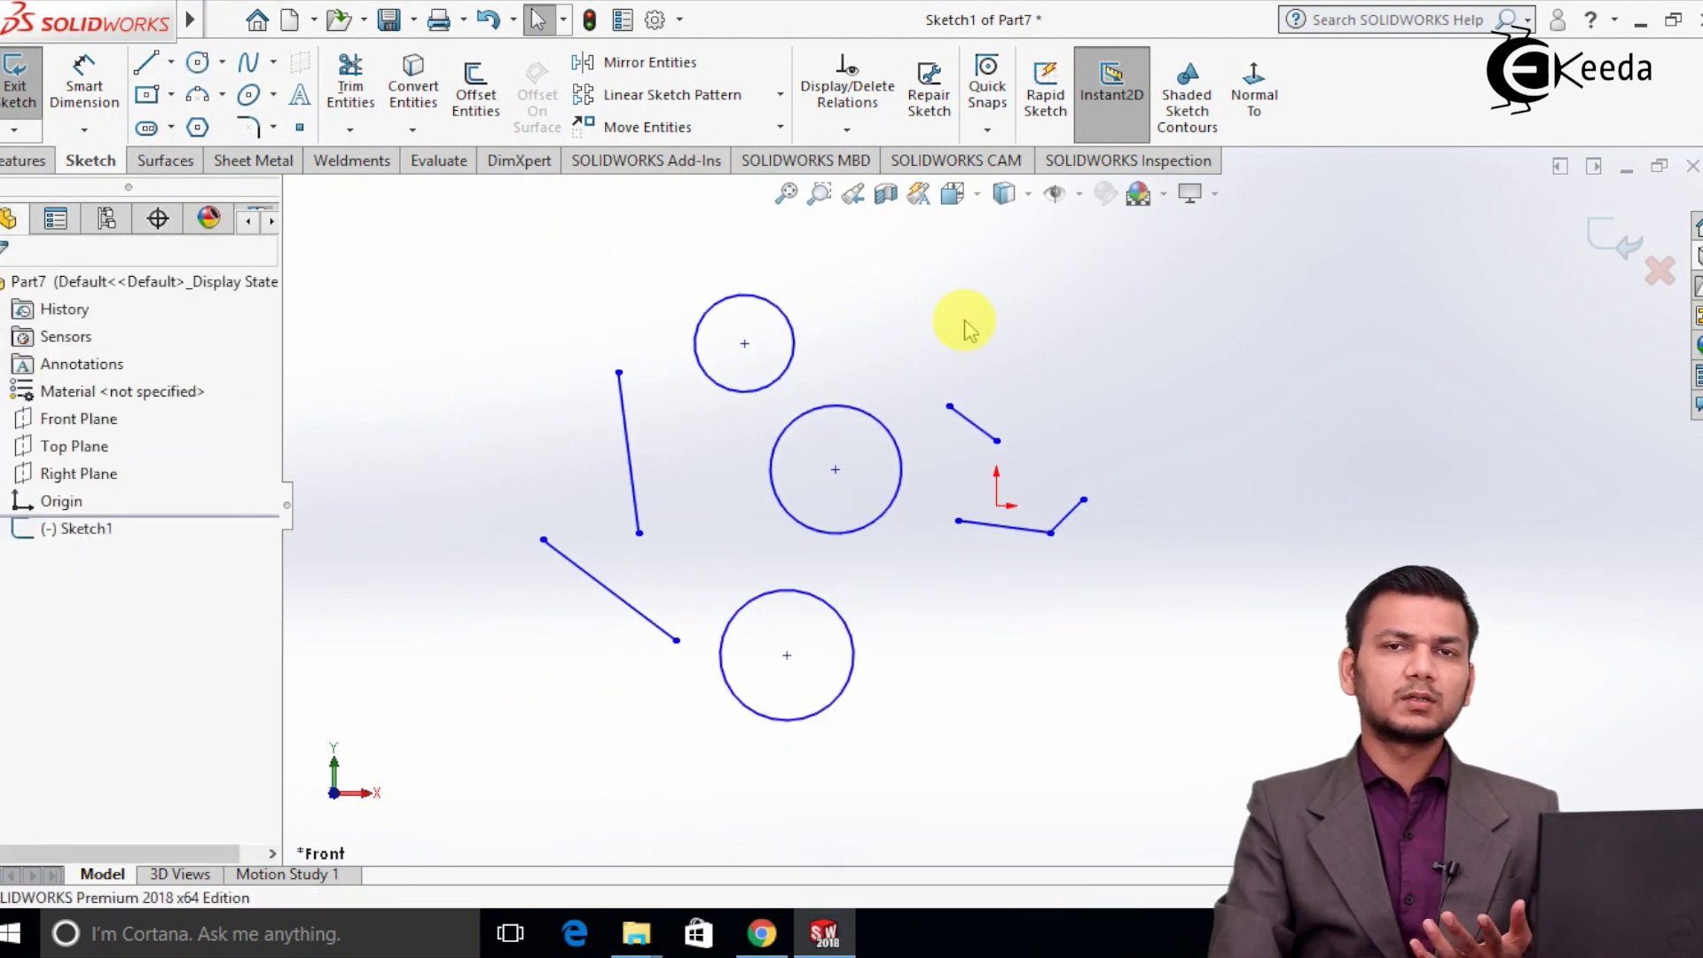
{"action": "scroll", "coordinate": [962, 417], "scroll_direction": "down", "scroll_amount": 1}
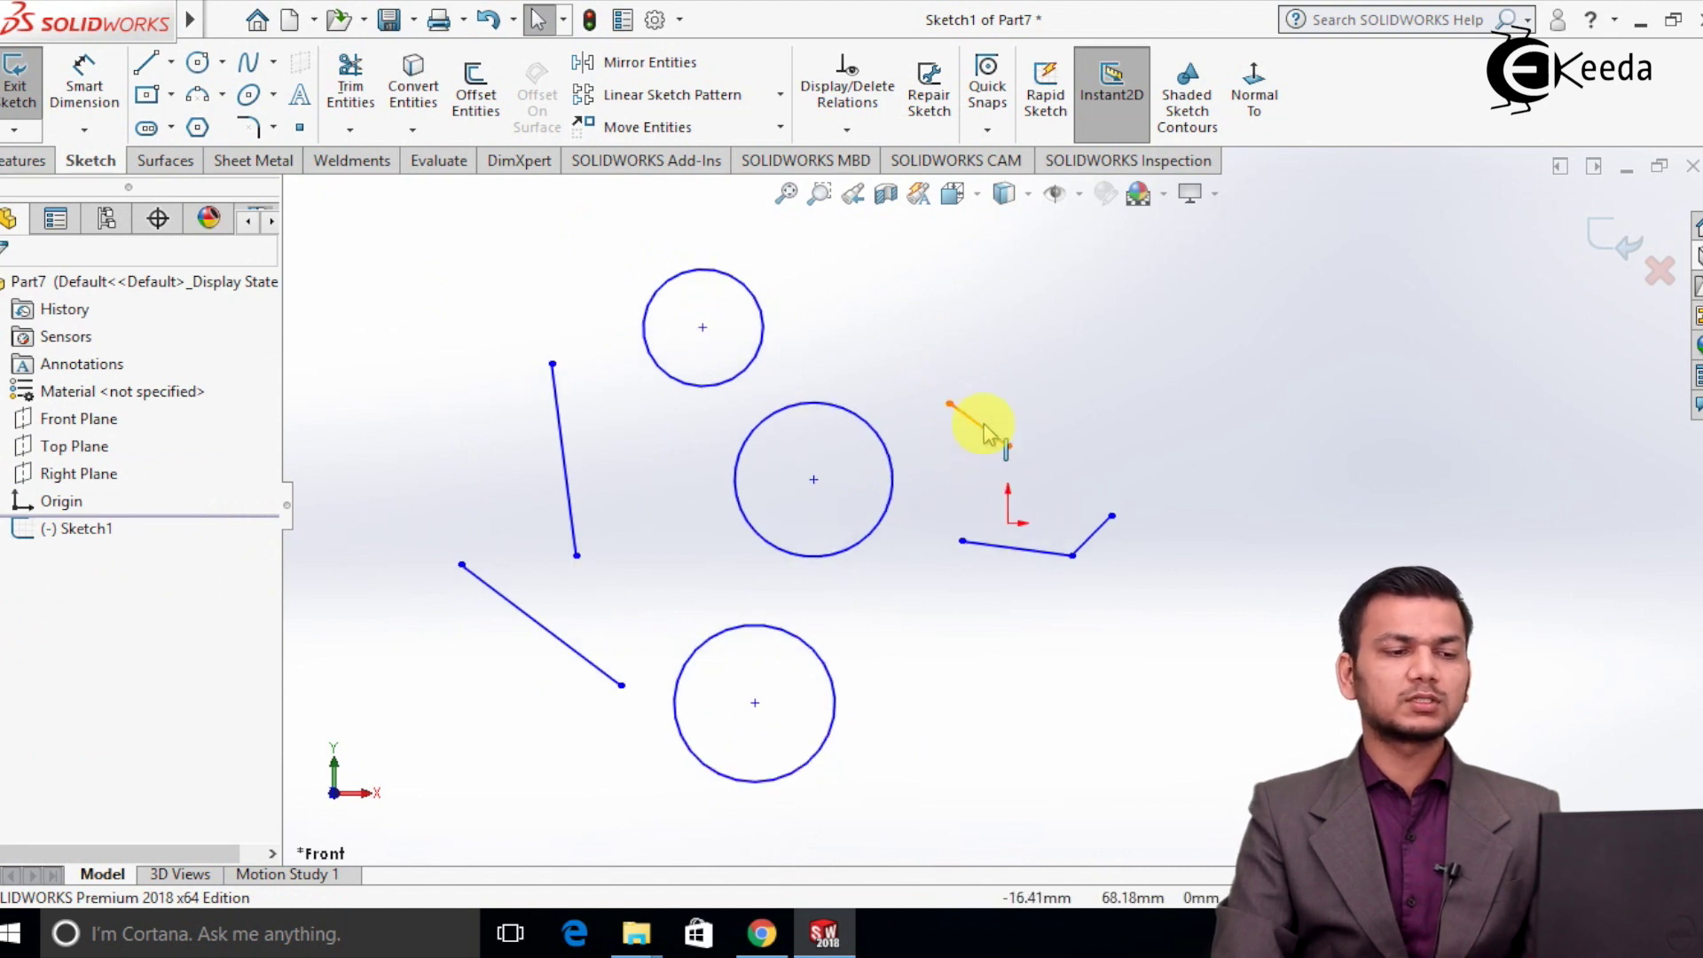
{"action": "left_click", "coordinate": [985, 429]}
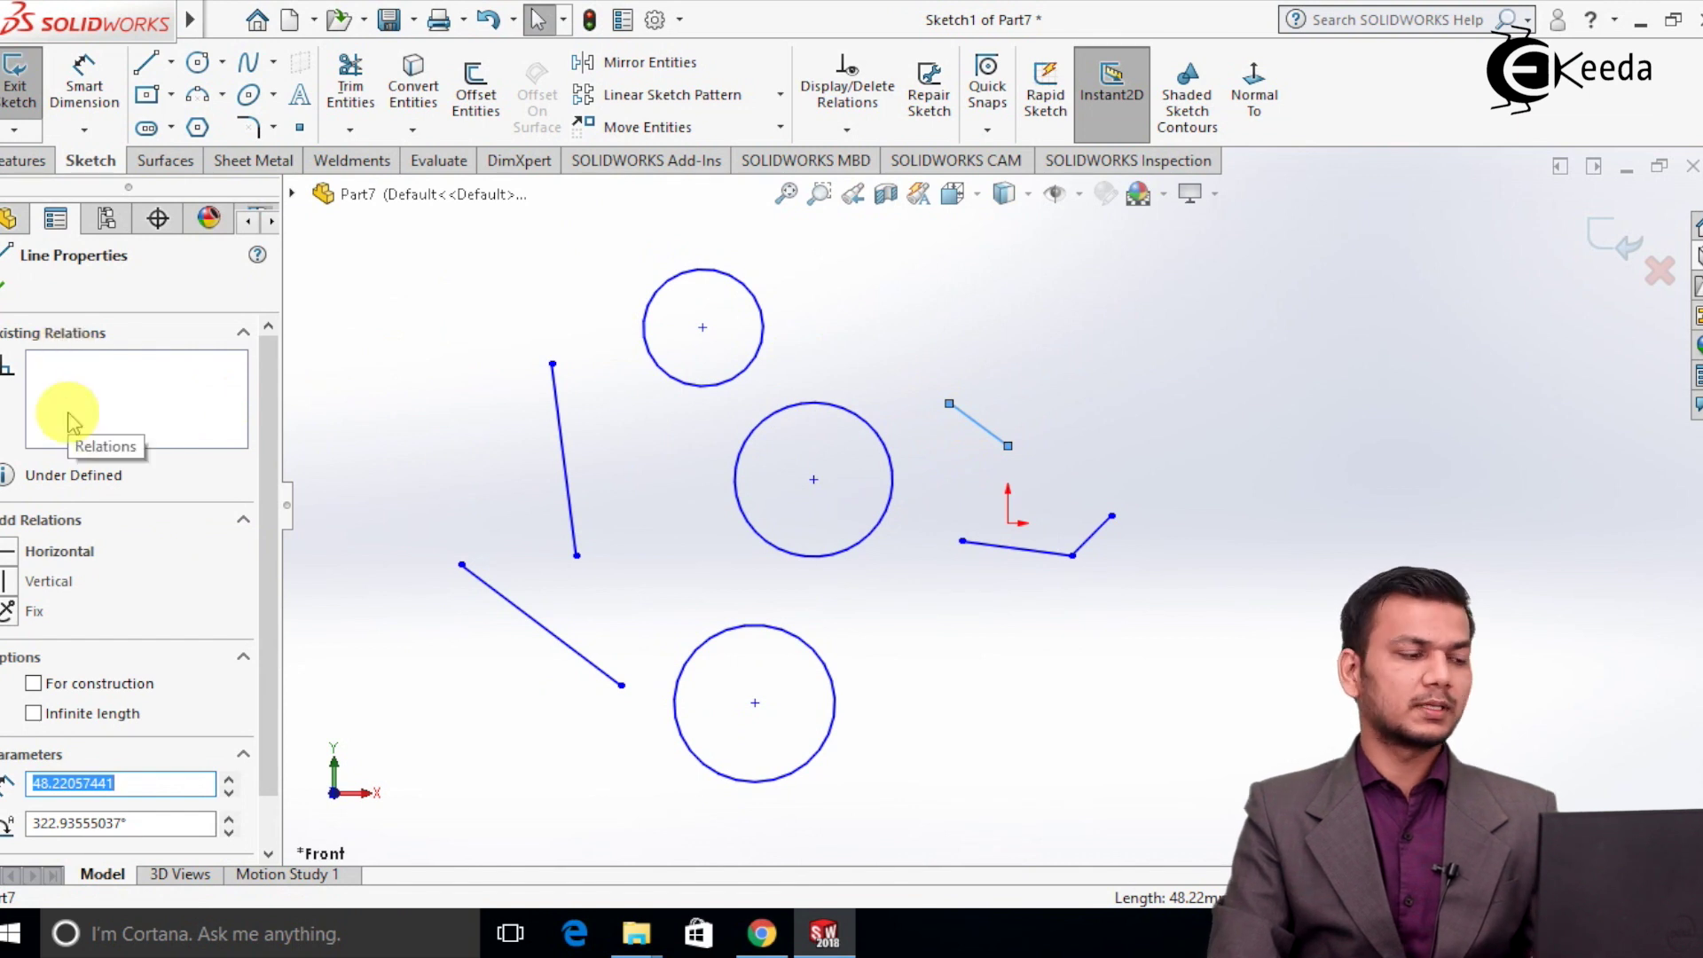
{"action": "left_click", "coordinate": [59, 552]}
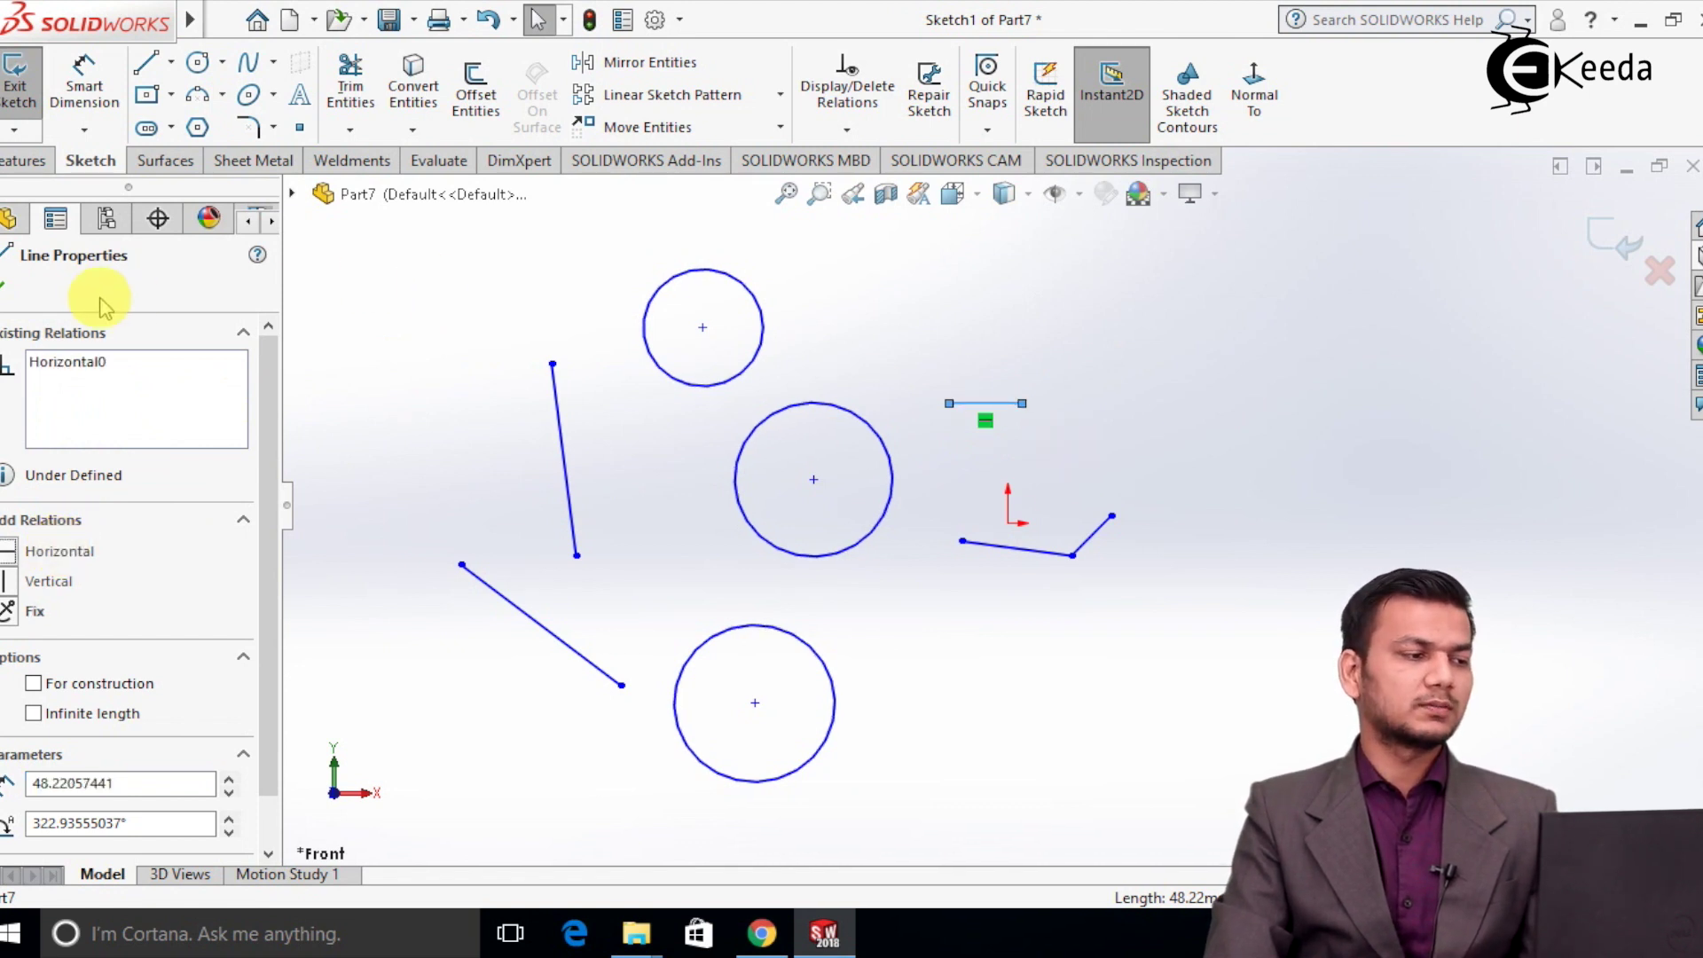
{"action": "left_click", "coordinate": [3, 284]}
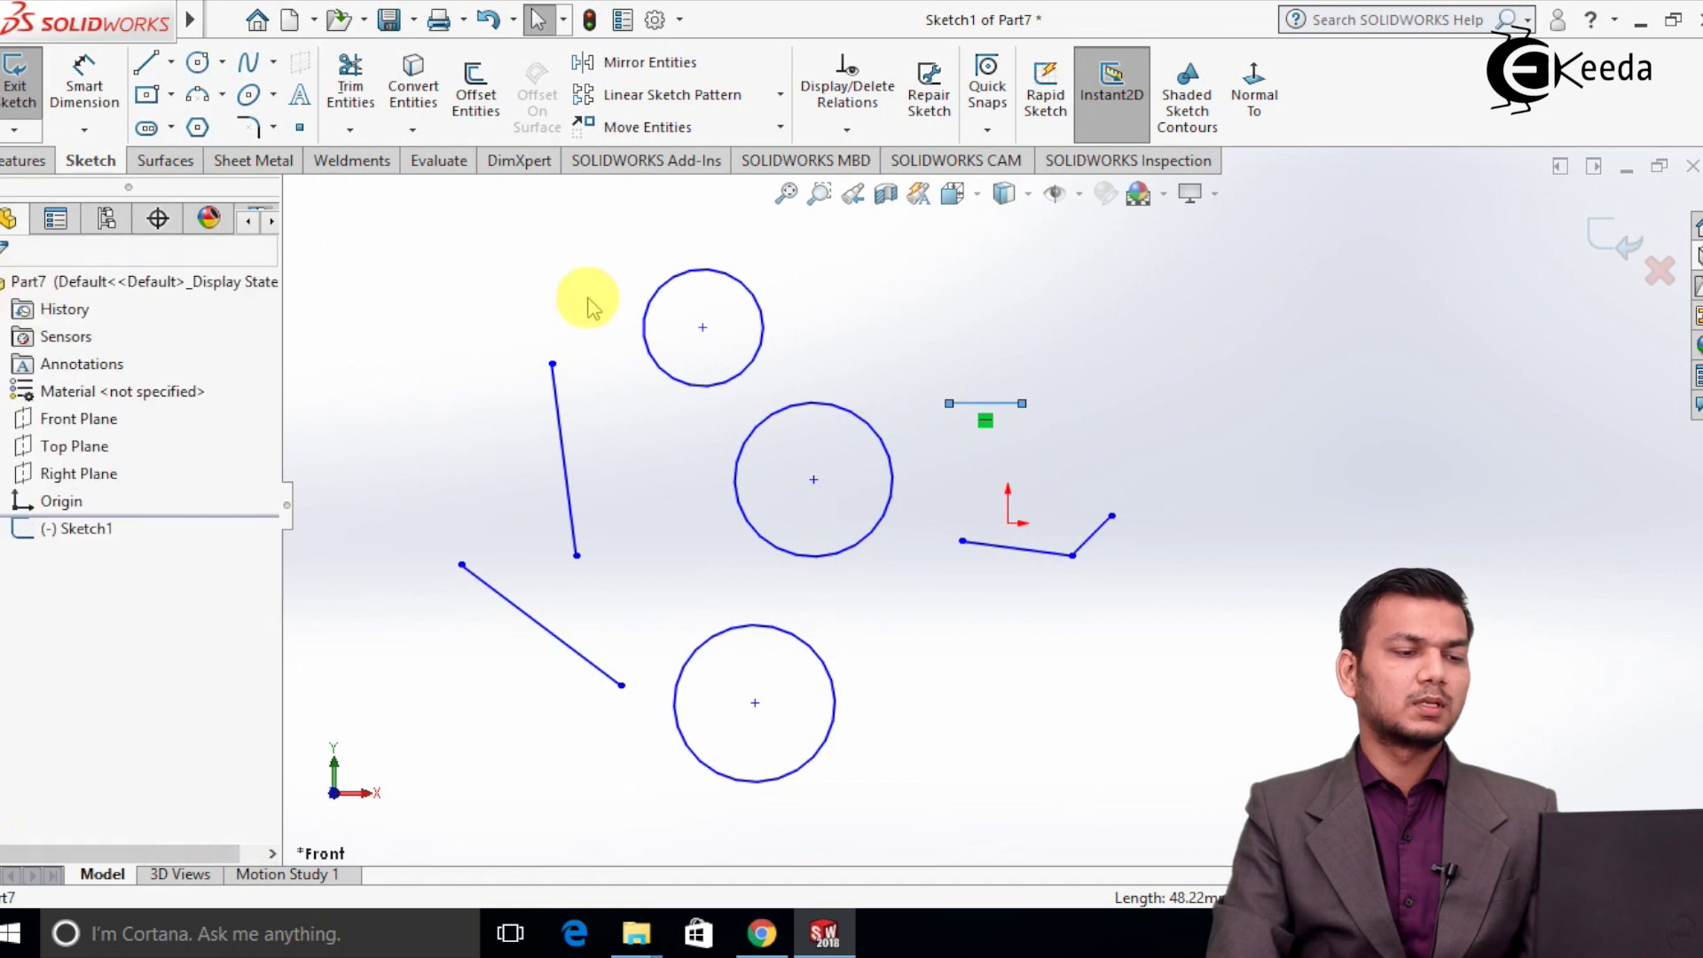
Give the tall left line a Vertical relation.
{"action": "left_click", "coordinate": [566, 444]}
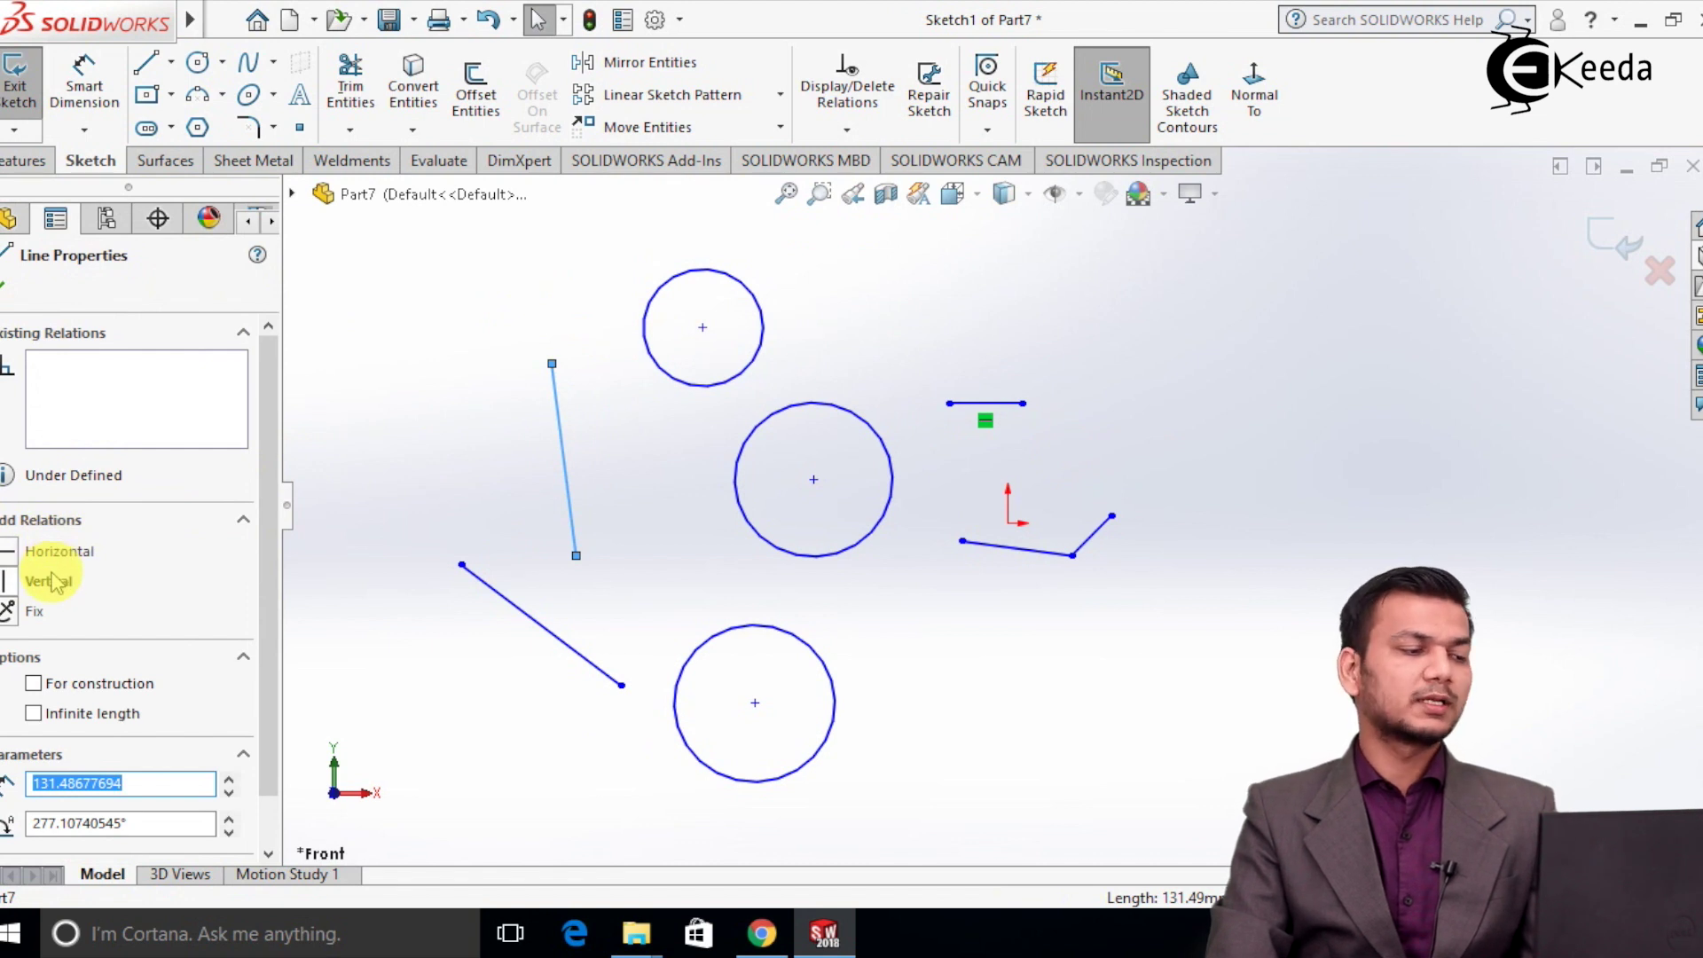
{"action": "left_click", "coordinate": [54, 581]}
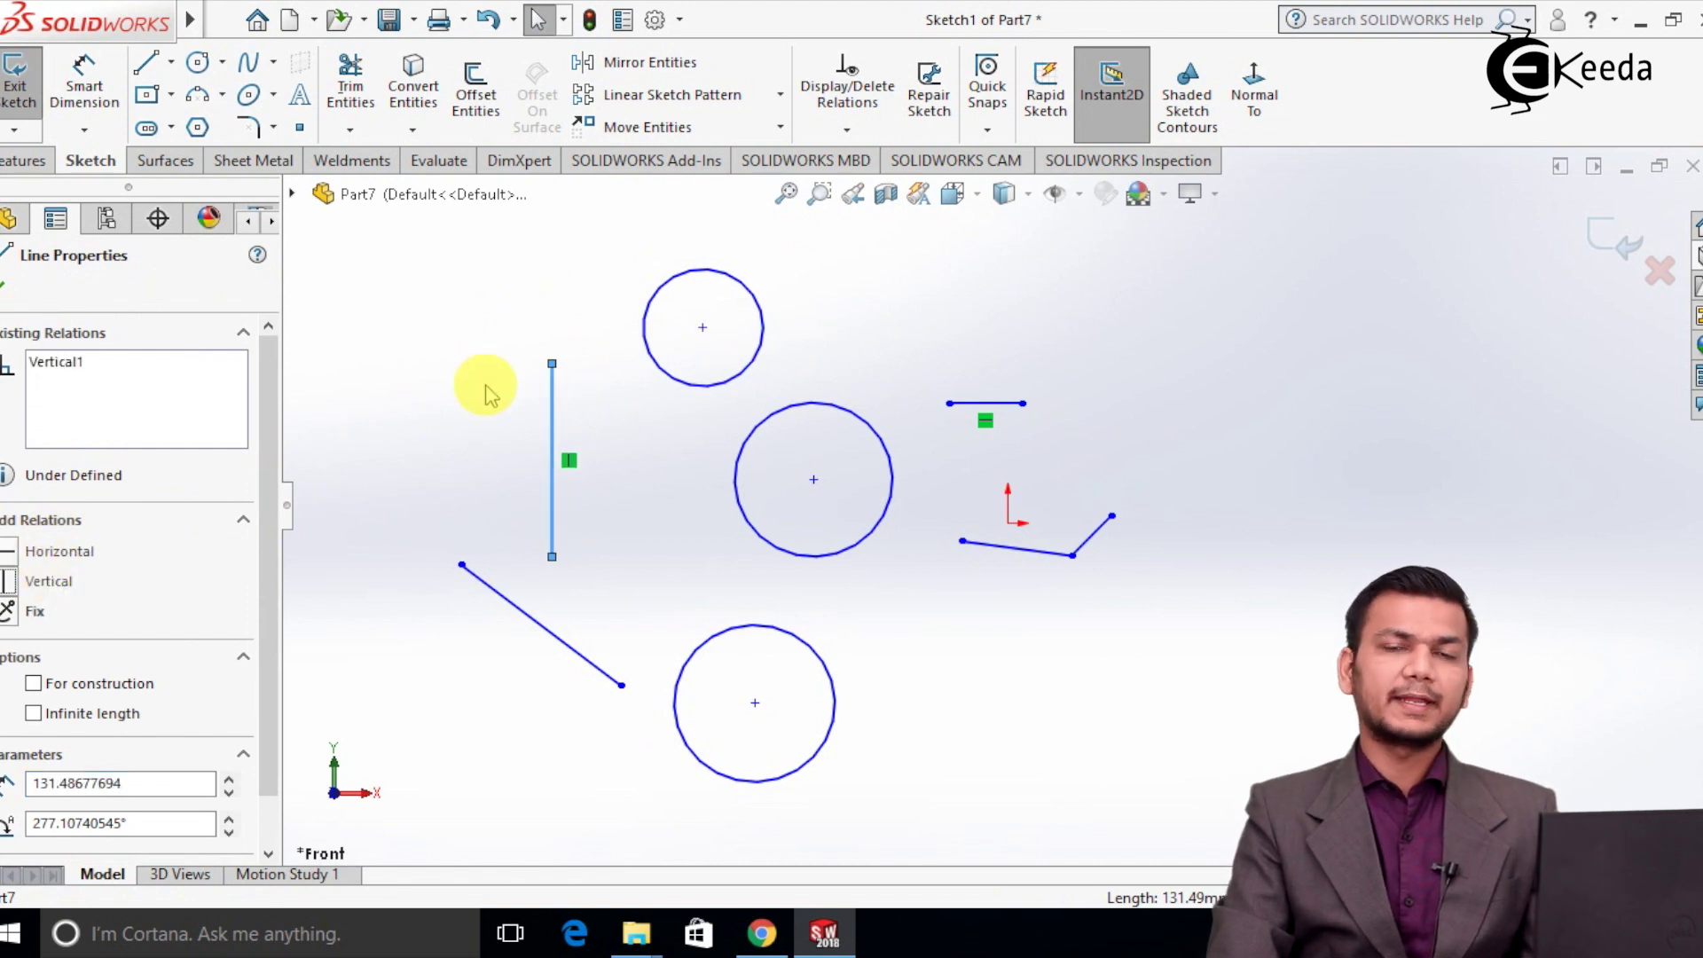
{"action": "left_click", "coordinate": [4, 285]}
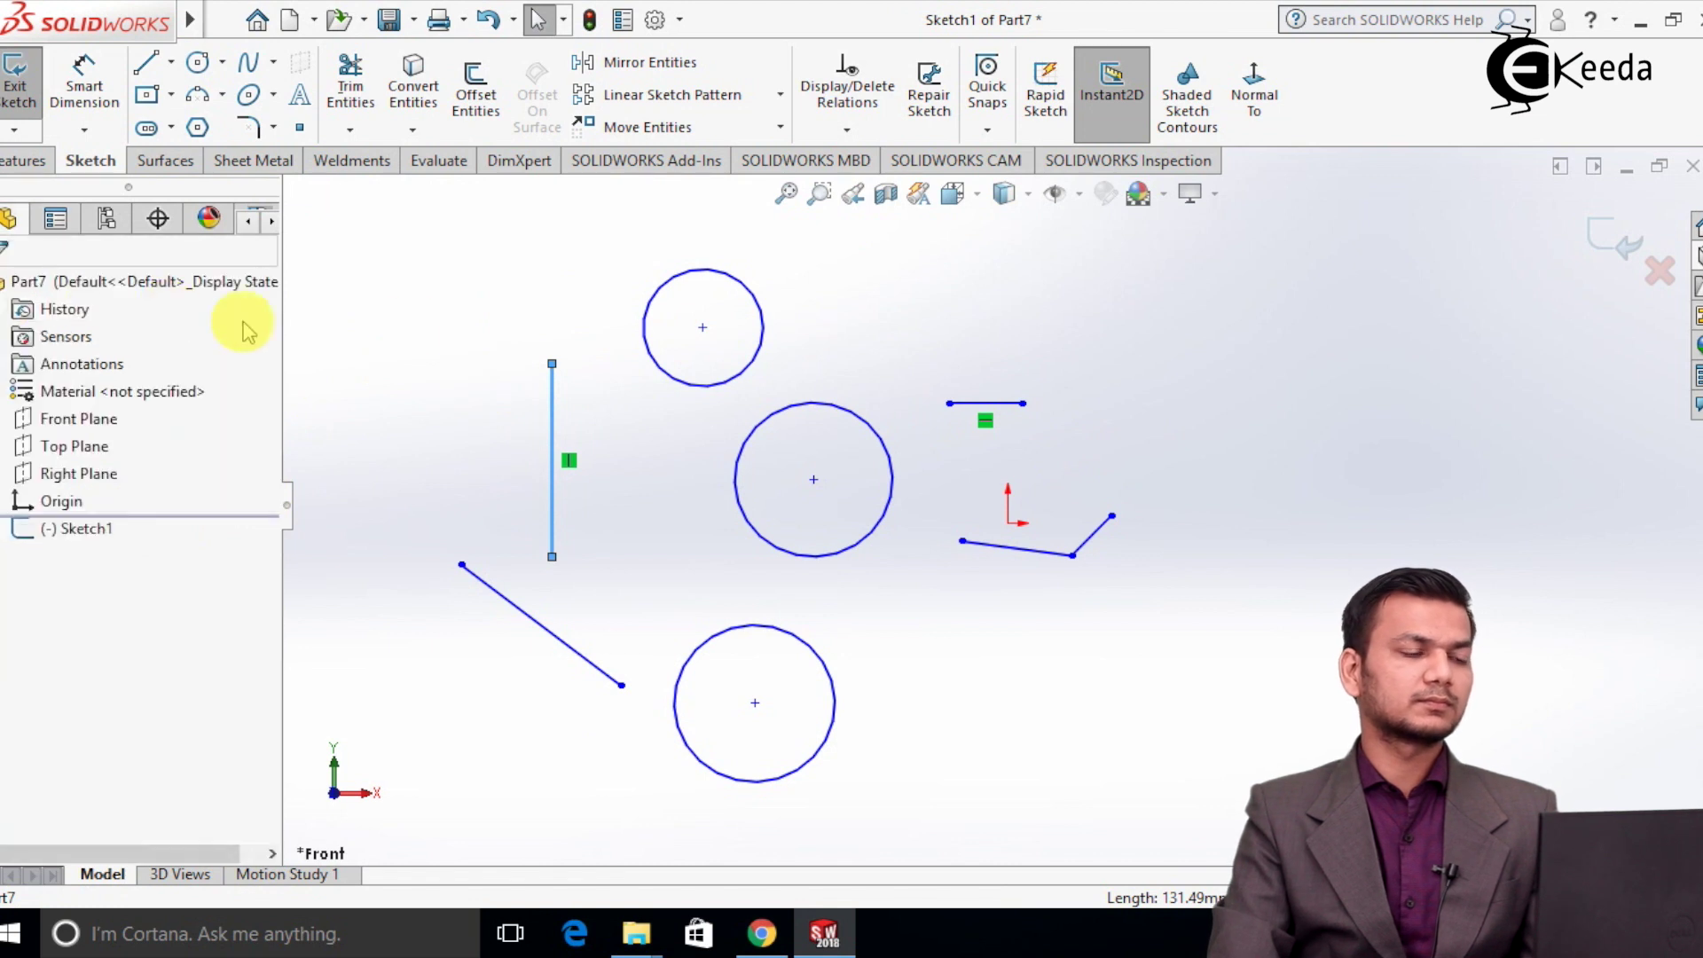
Make the vertical line and the lower-left diagonal line Collinear.
{"action": "key", "text": "z"}
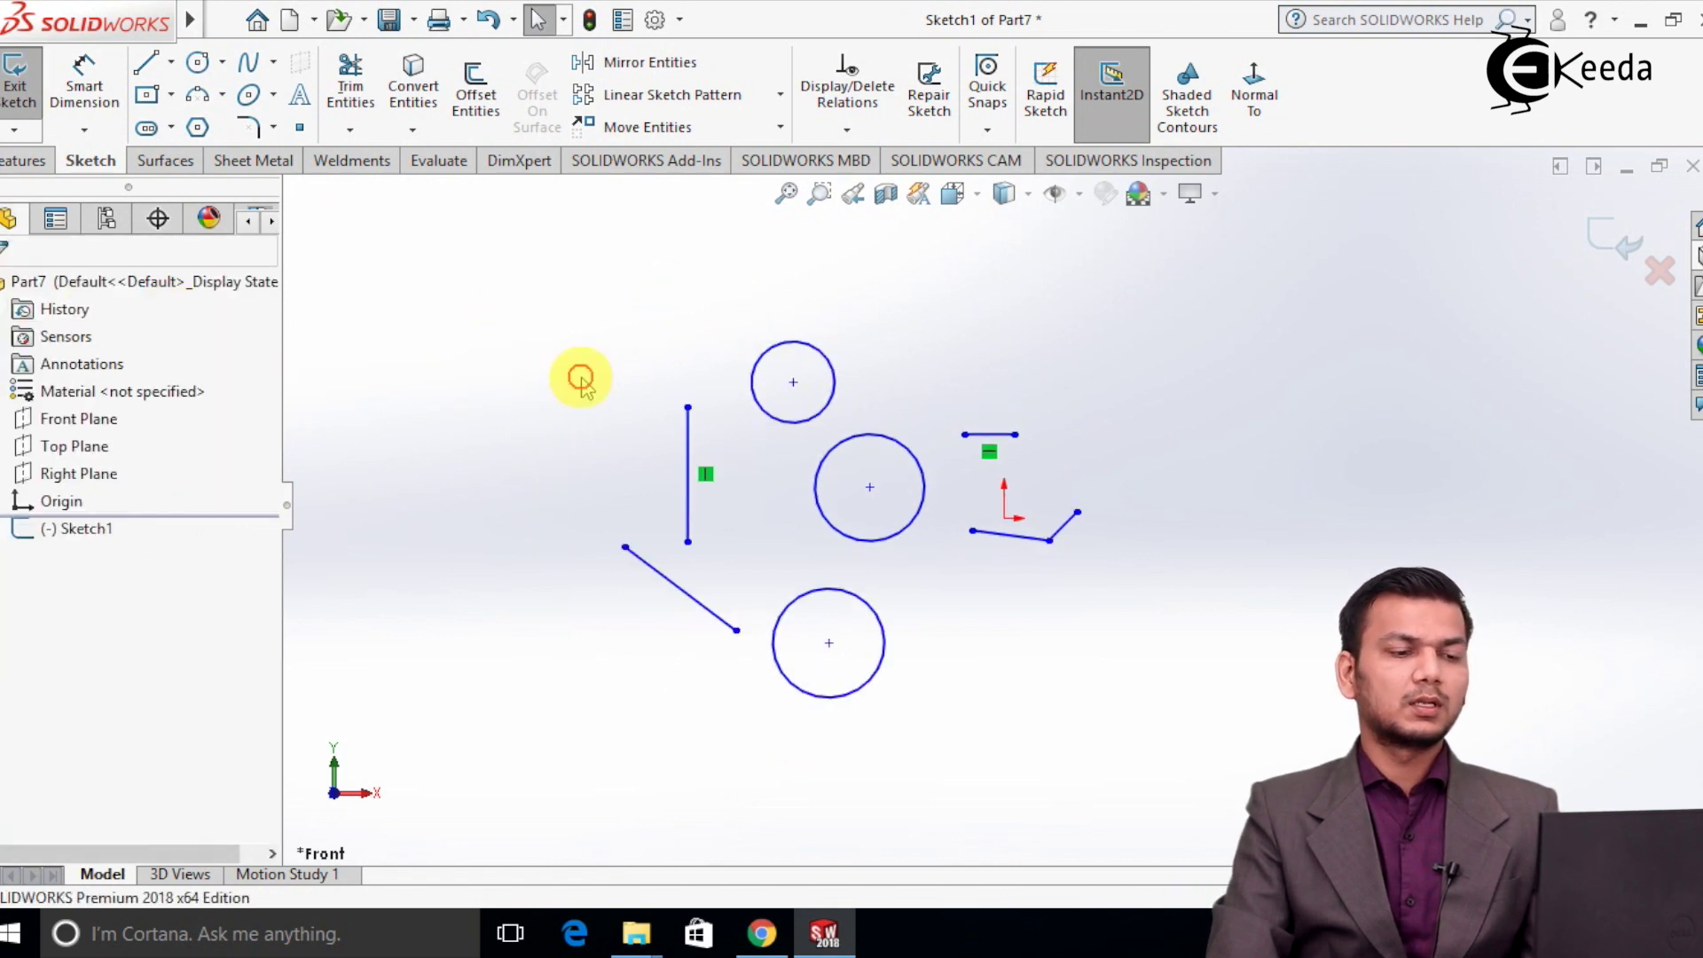
{"action": "scroll", "coordinate": [820, 496], "scroll_direction": "down", "scroll_amount": 2}
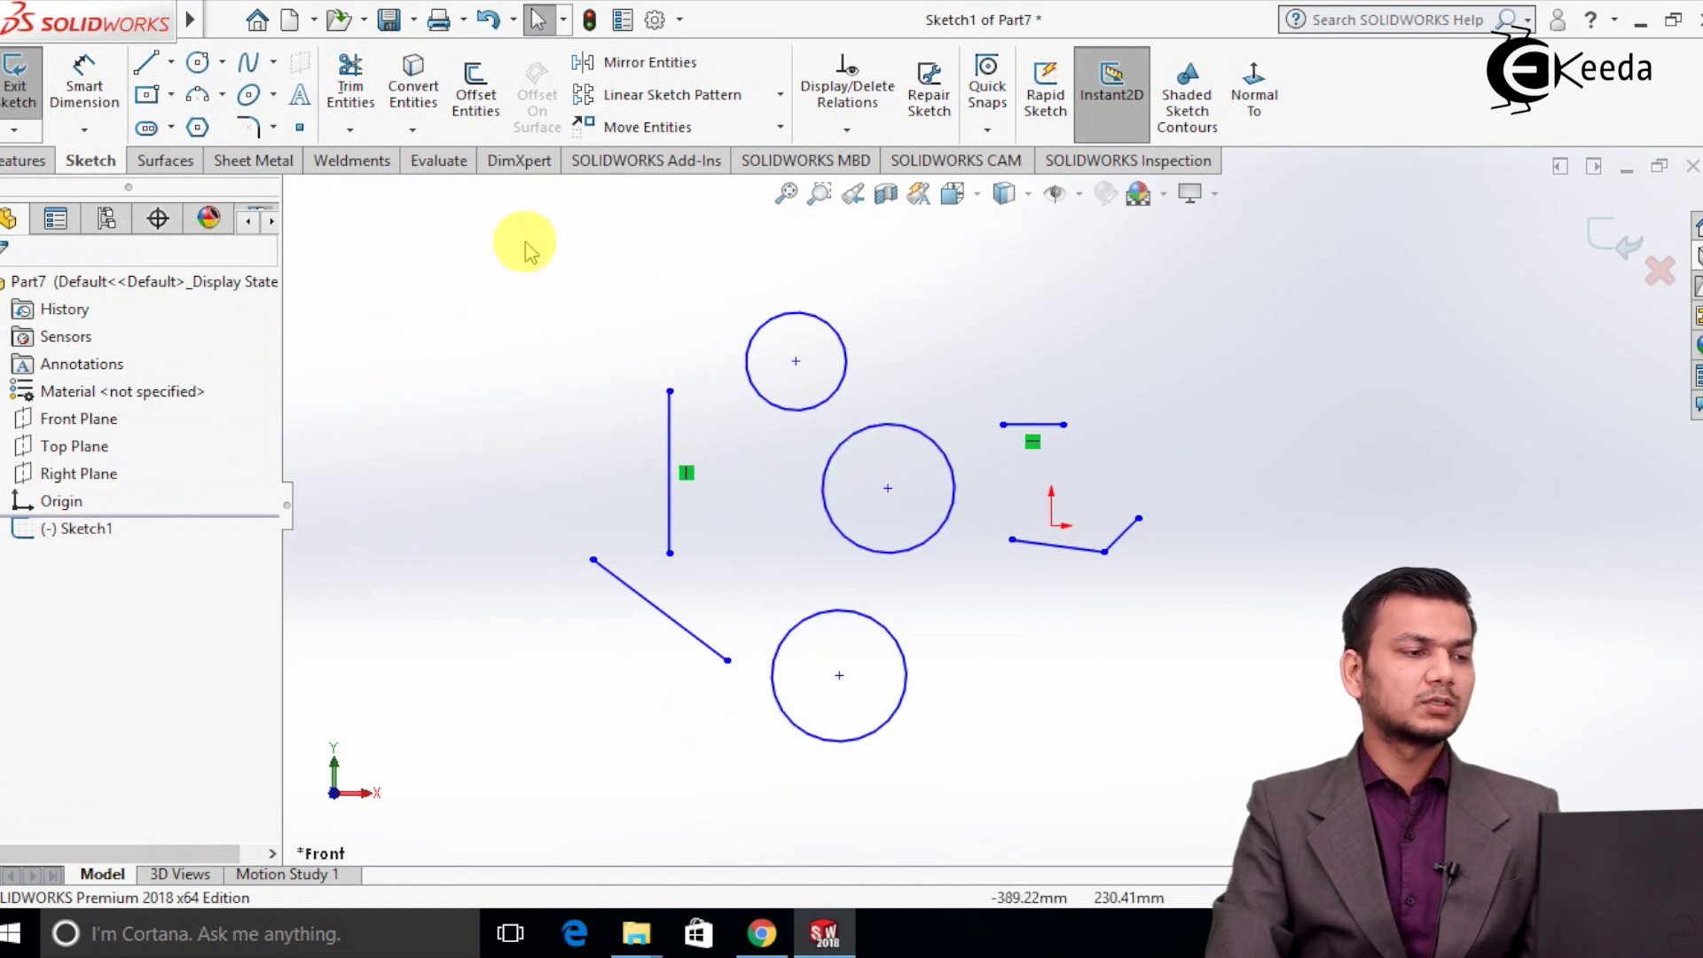
{"action": "left_click", "coordinate": [667, 466]}
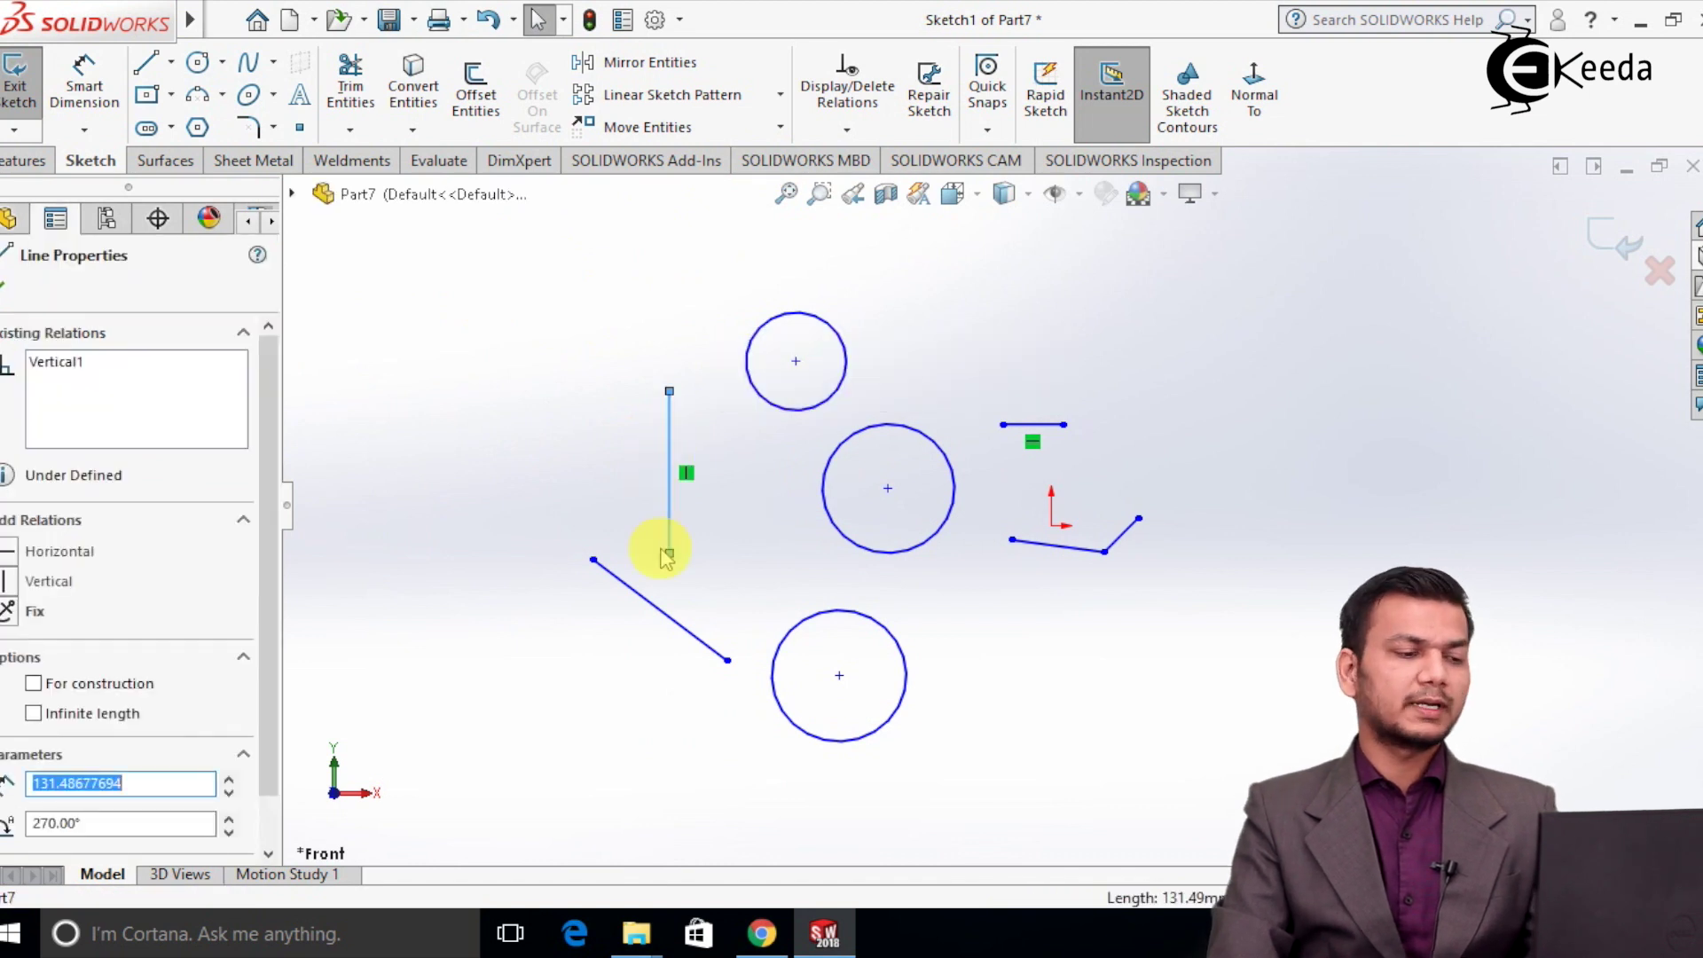
{"action": "left_click", "coordinate": [665, 610], "text": "ctrl"}
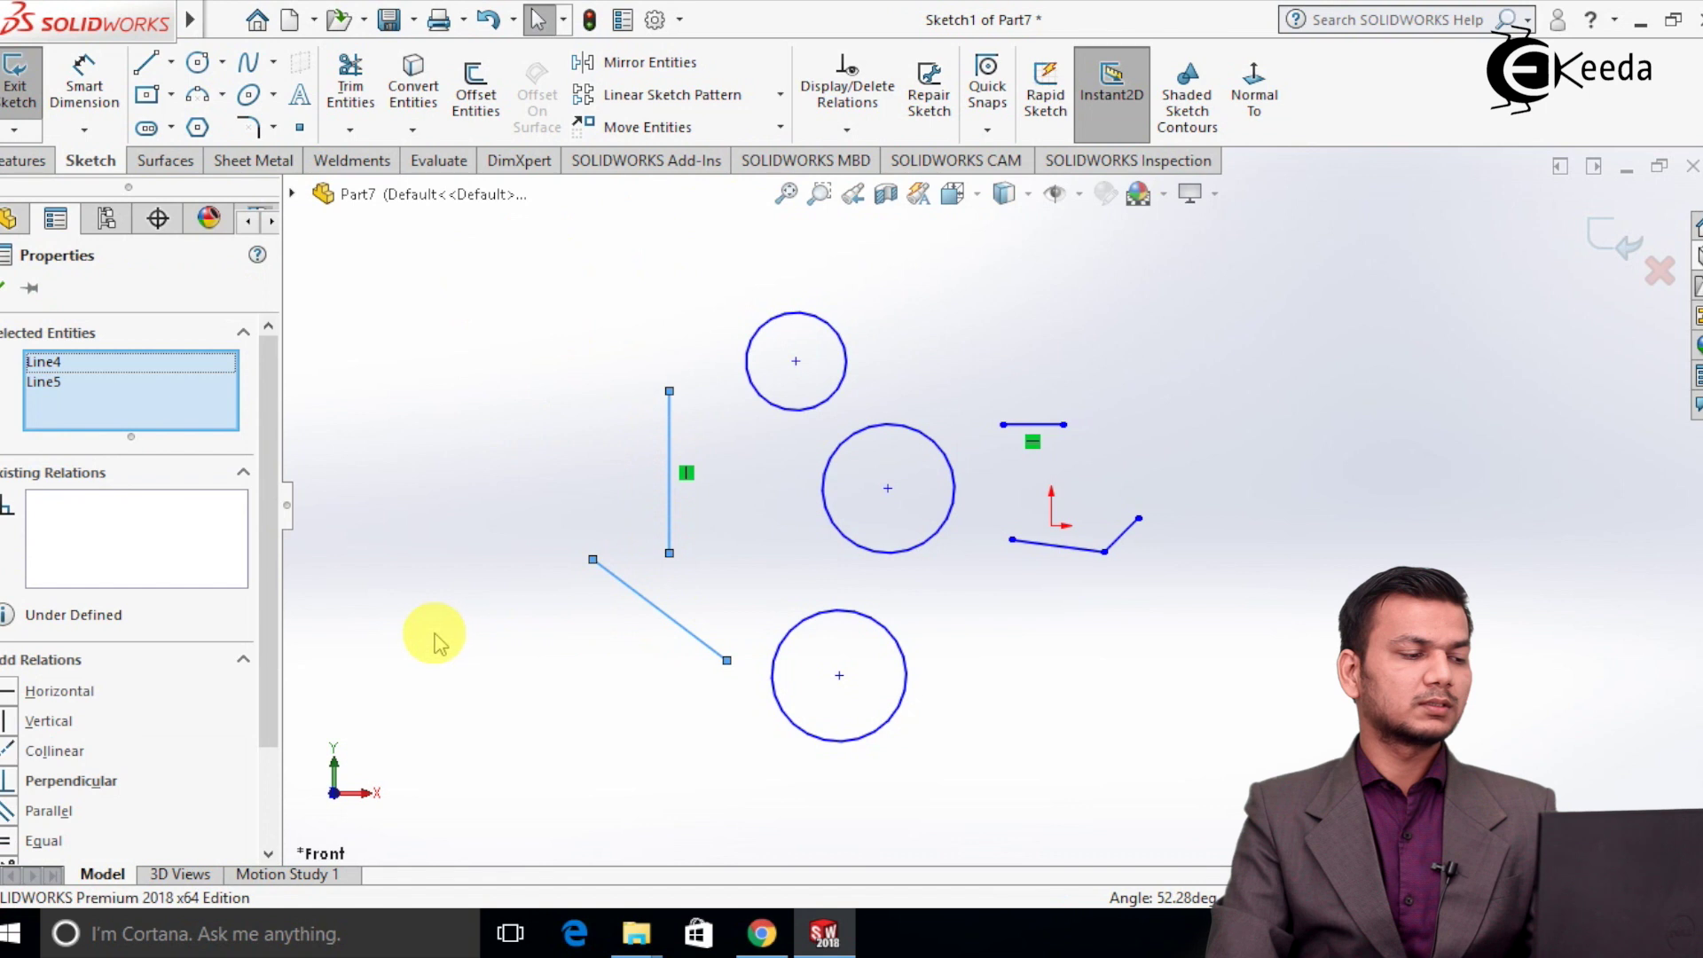
{"action": "scroll", "coordinate": [266, 578], "scroll_direction": "down", "scroll_amount": 3}
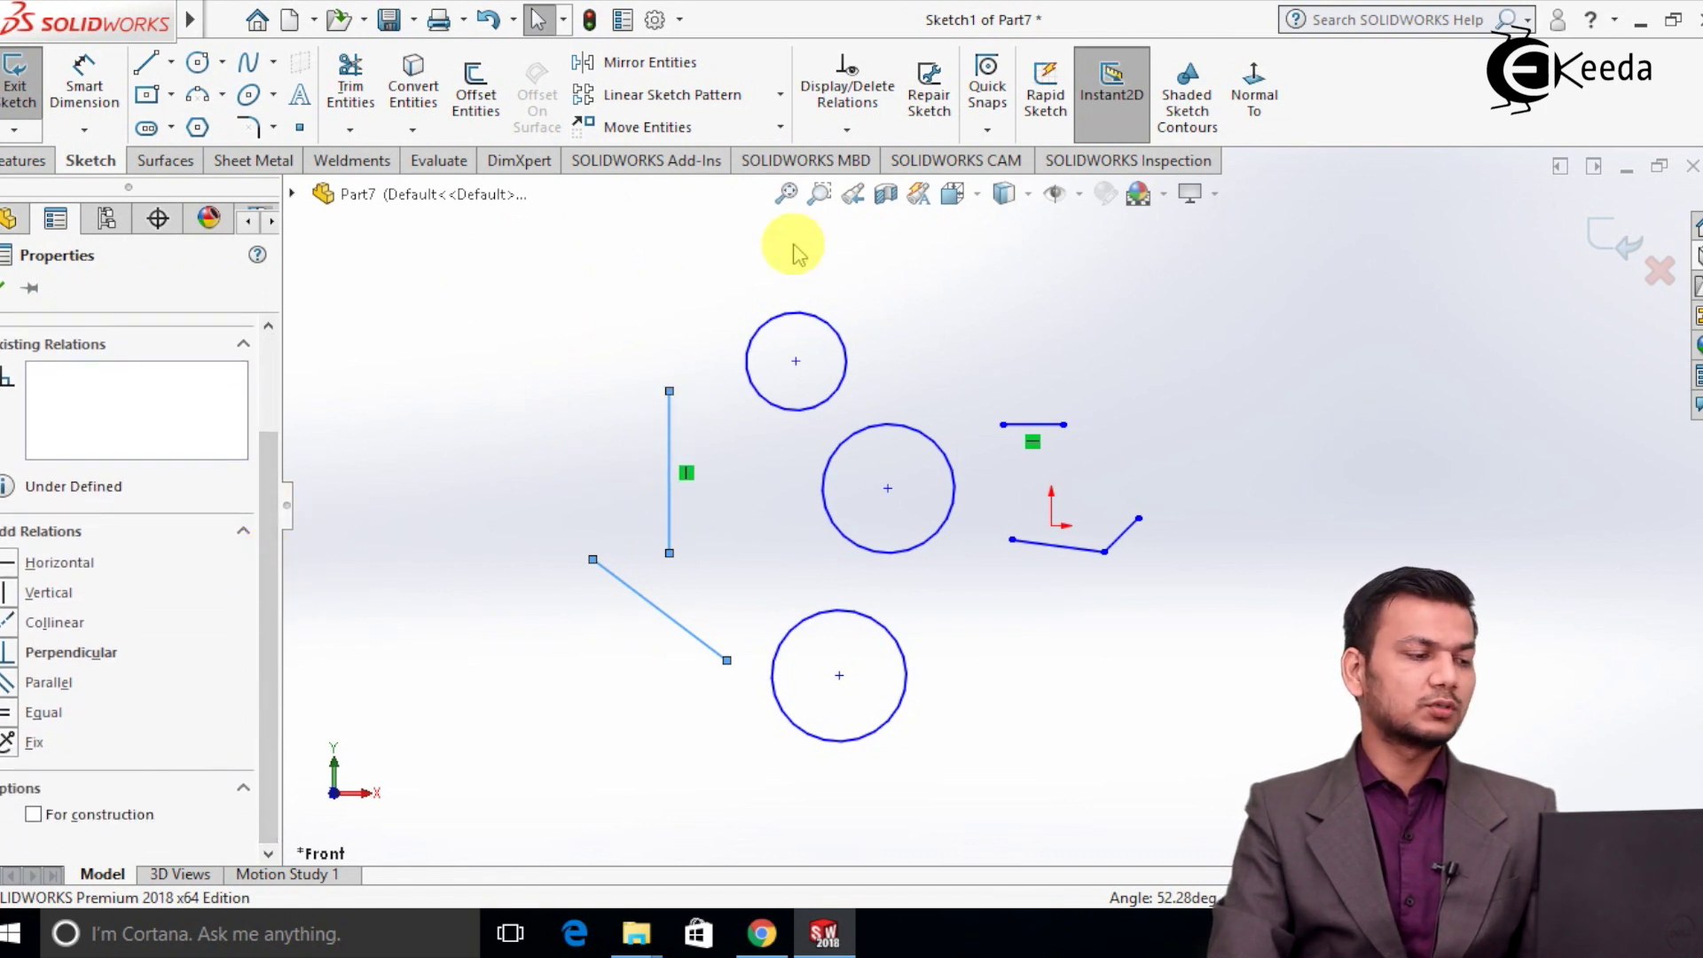
{"action": "left_click", "coordinate": [55, 623]}
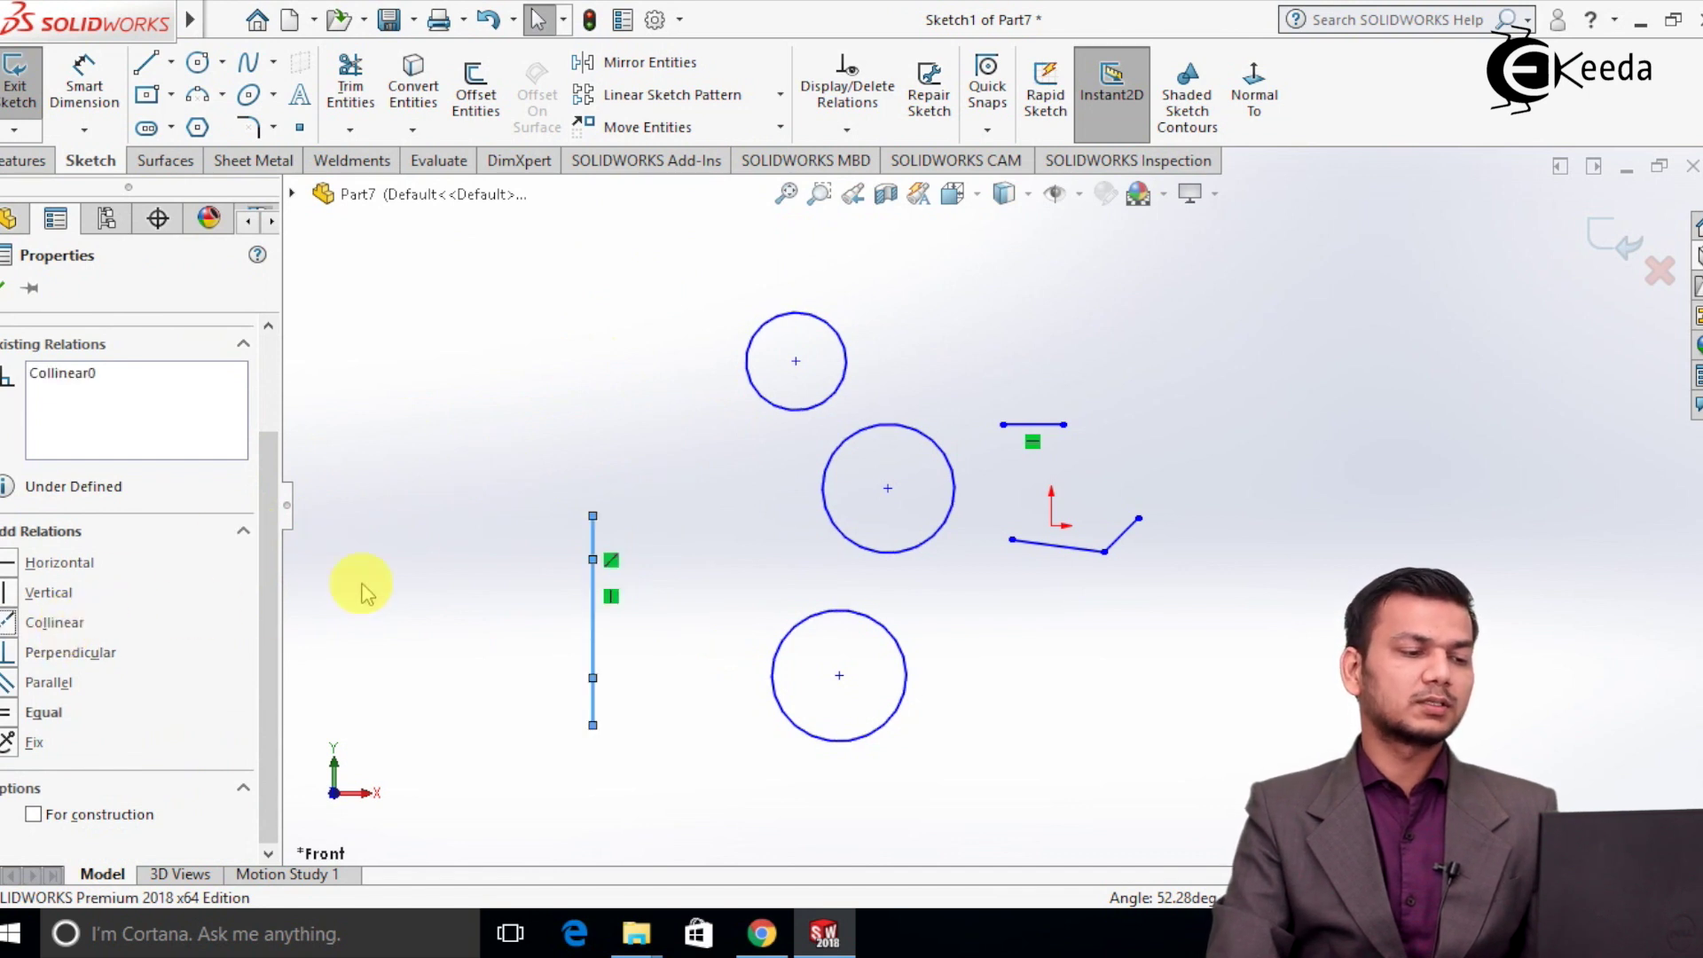
{"action": "left_click", "coordinate": [456, 444]}
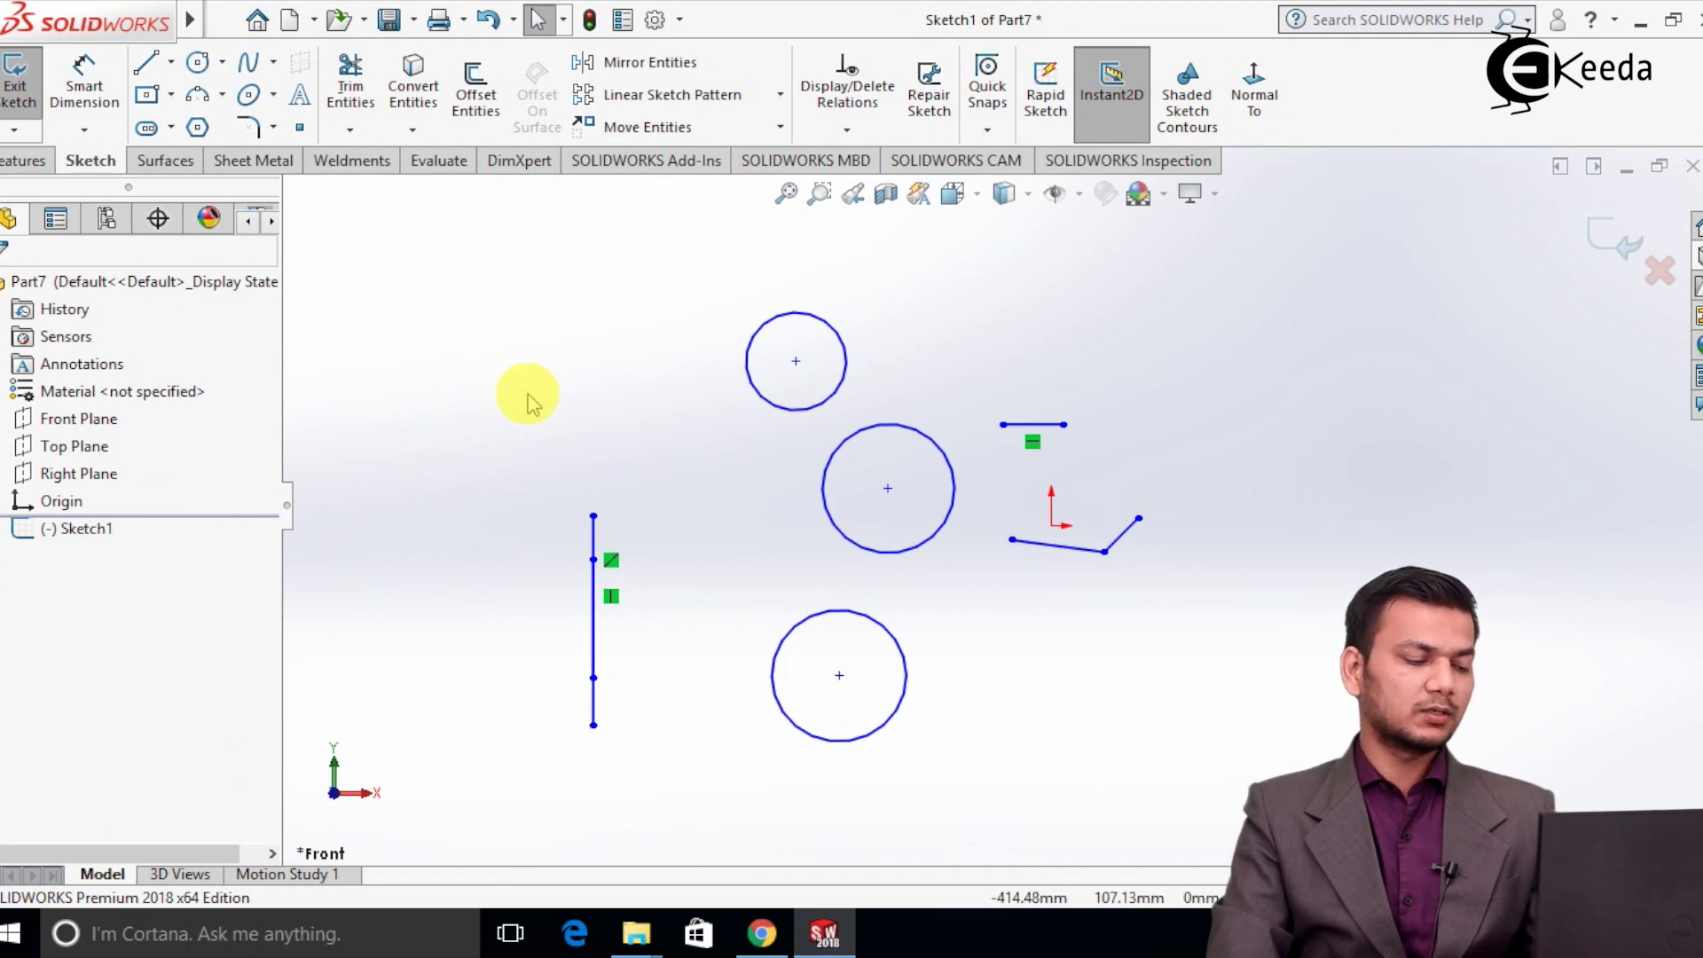
Undo the collinear relation and make the tilted line Coincident with the point on the diagonal line.
{"action": "key", "text": "ctrl+z"}
{"action": "key", "text": "ctrl+z"}
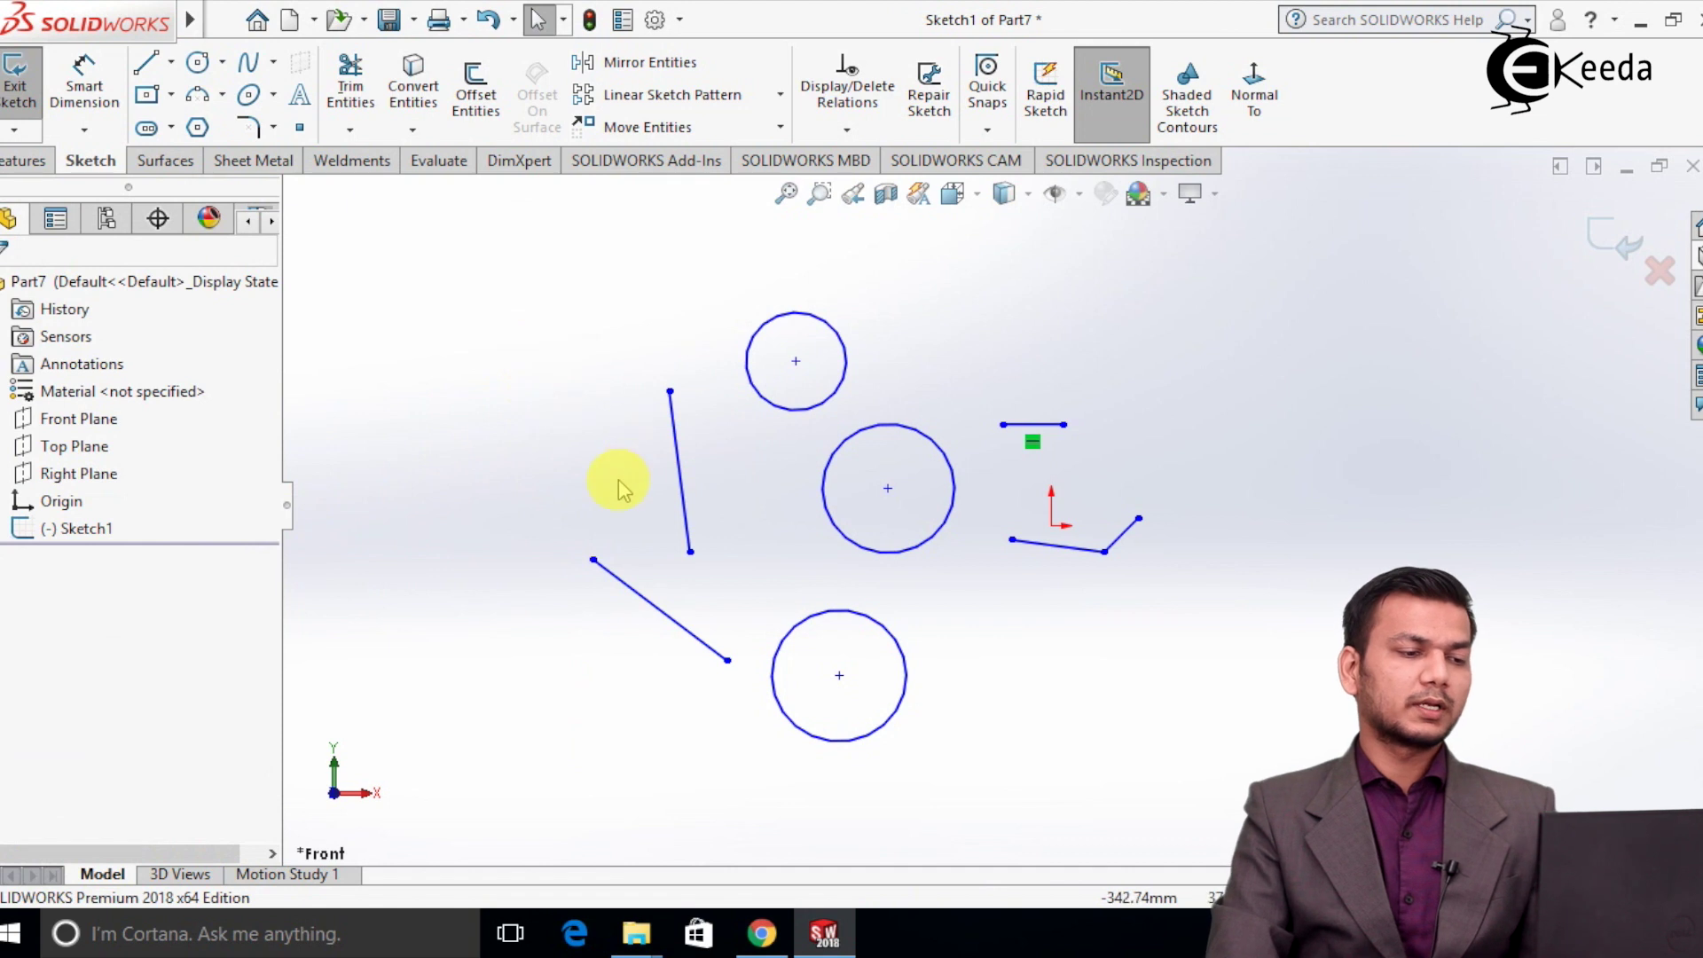
{"action": "left_click", "coordinate": [683, 488]}
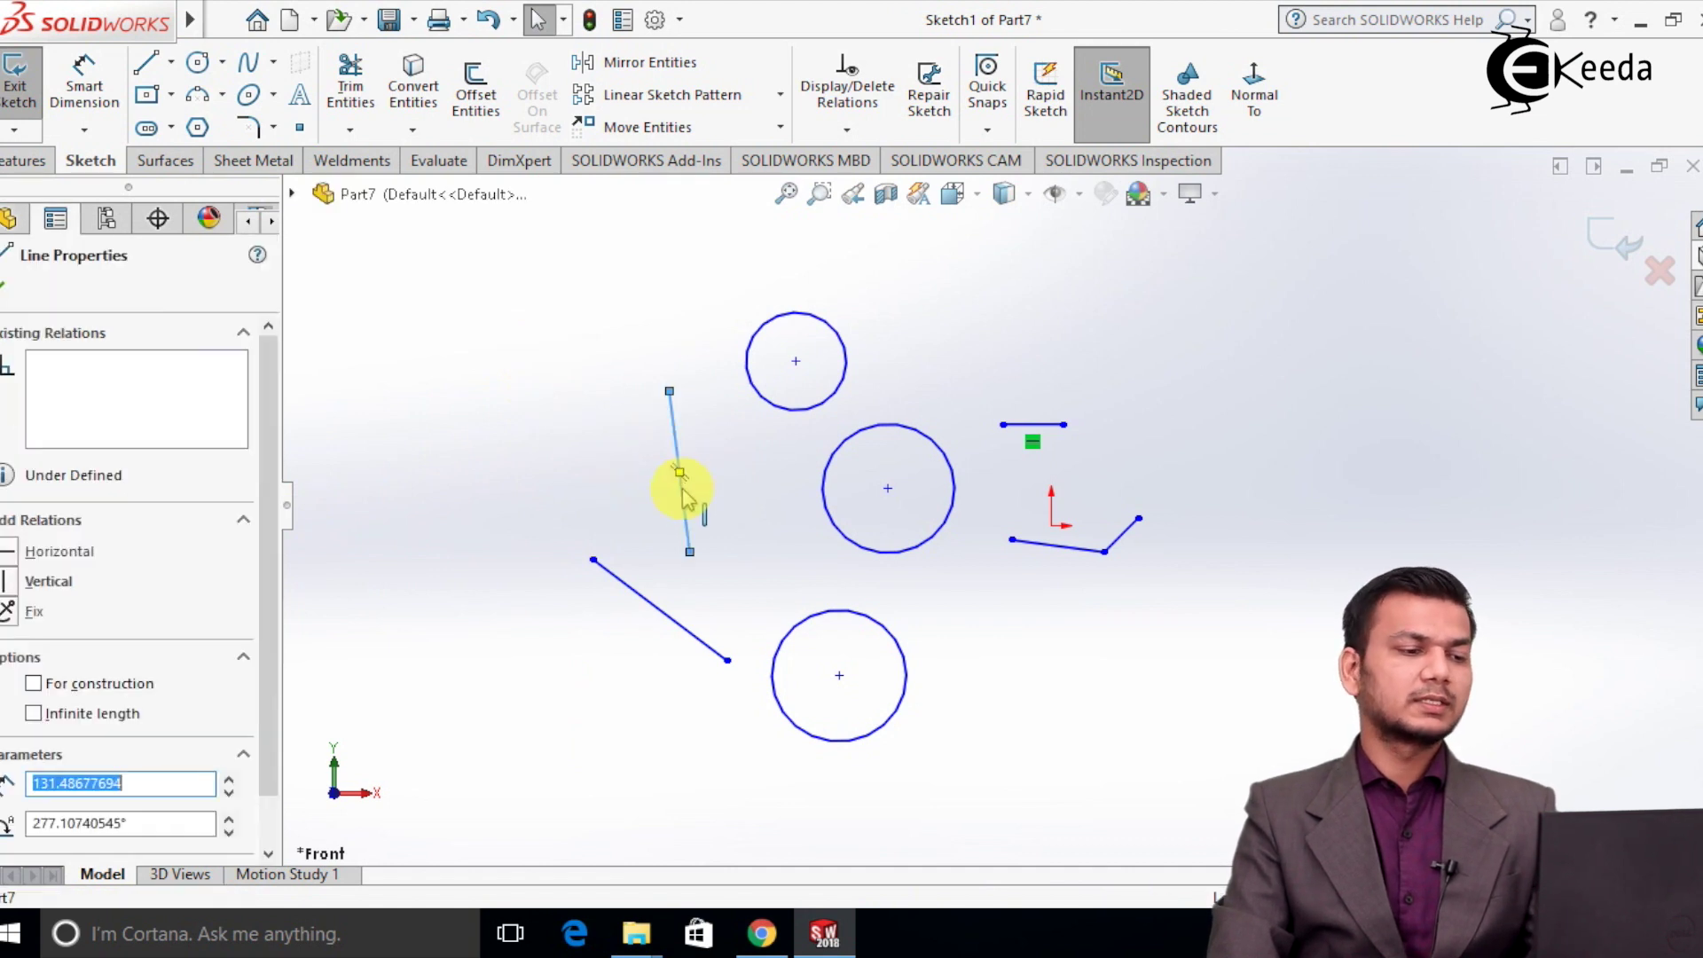
{"action": "left_click", "coordinate": [661, 610], "text": "ctrl"}
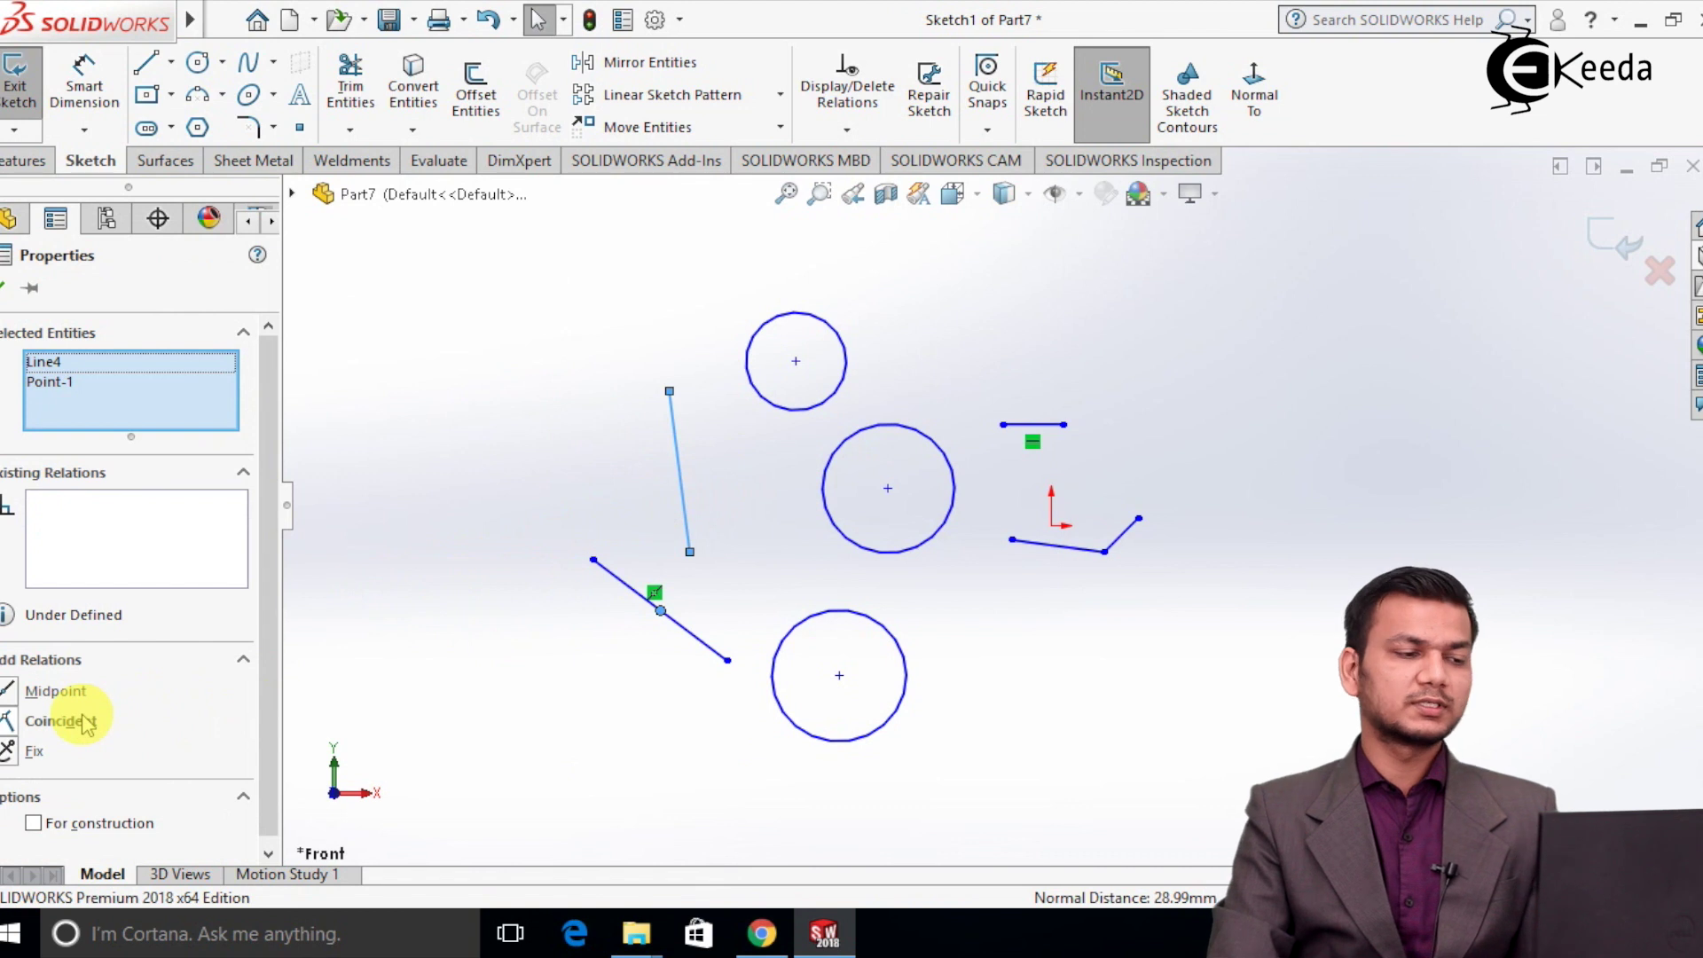
{"action": "left_click", "coordinate": [55, 721]}
{"action": "left_click", "coordinate": [544, 513]}
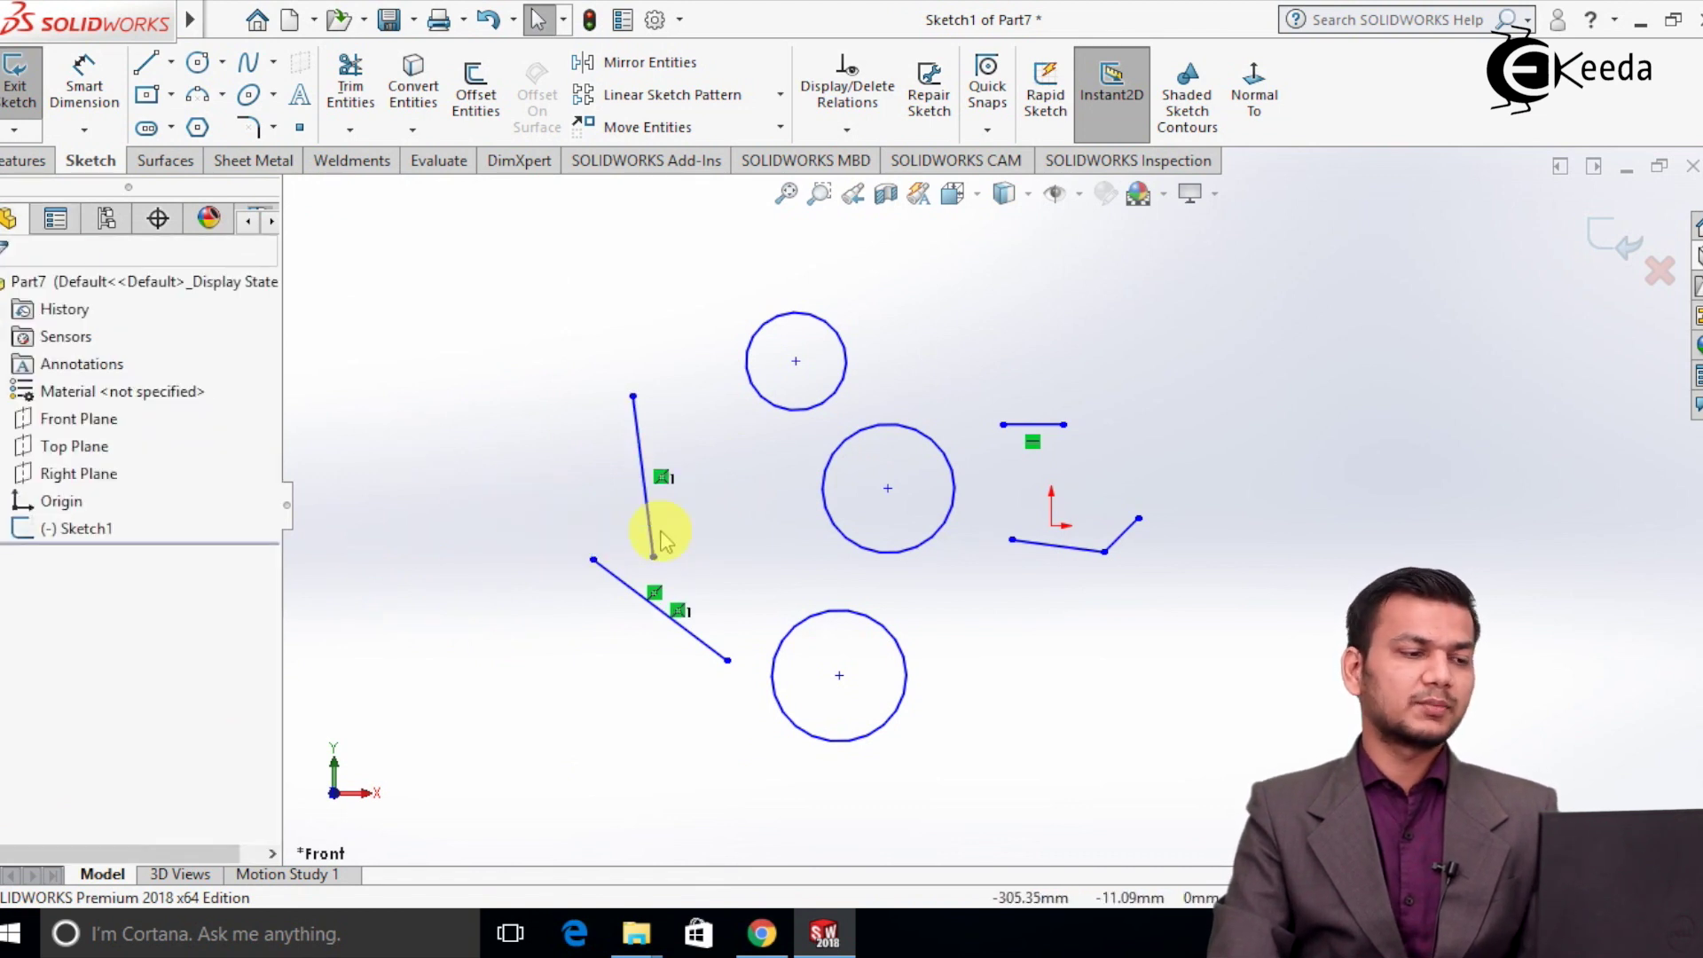
Use Extend Entities to lengthen the tilted left line down to the lower diagonal line.
{"action": "left_click", "coordinate": [350, 130]}
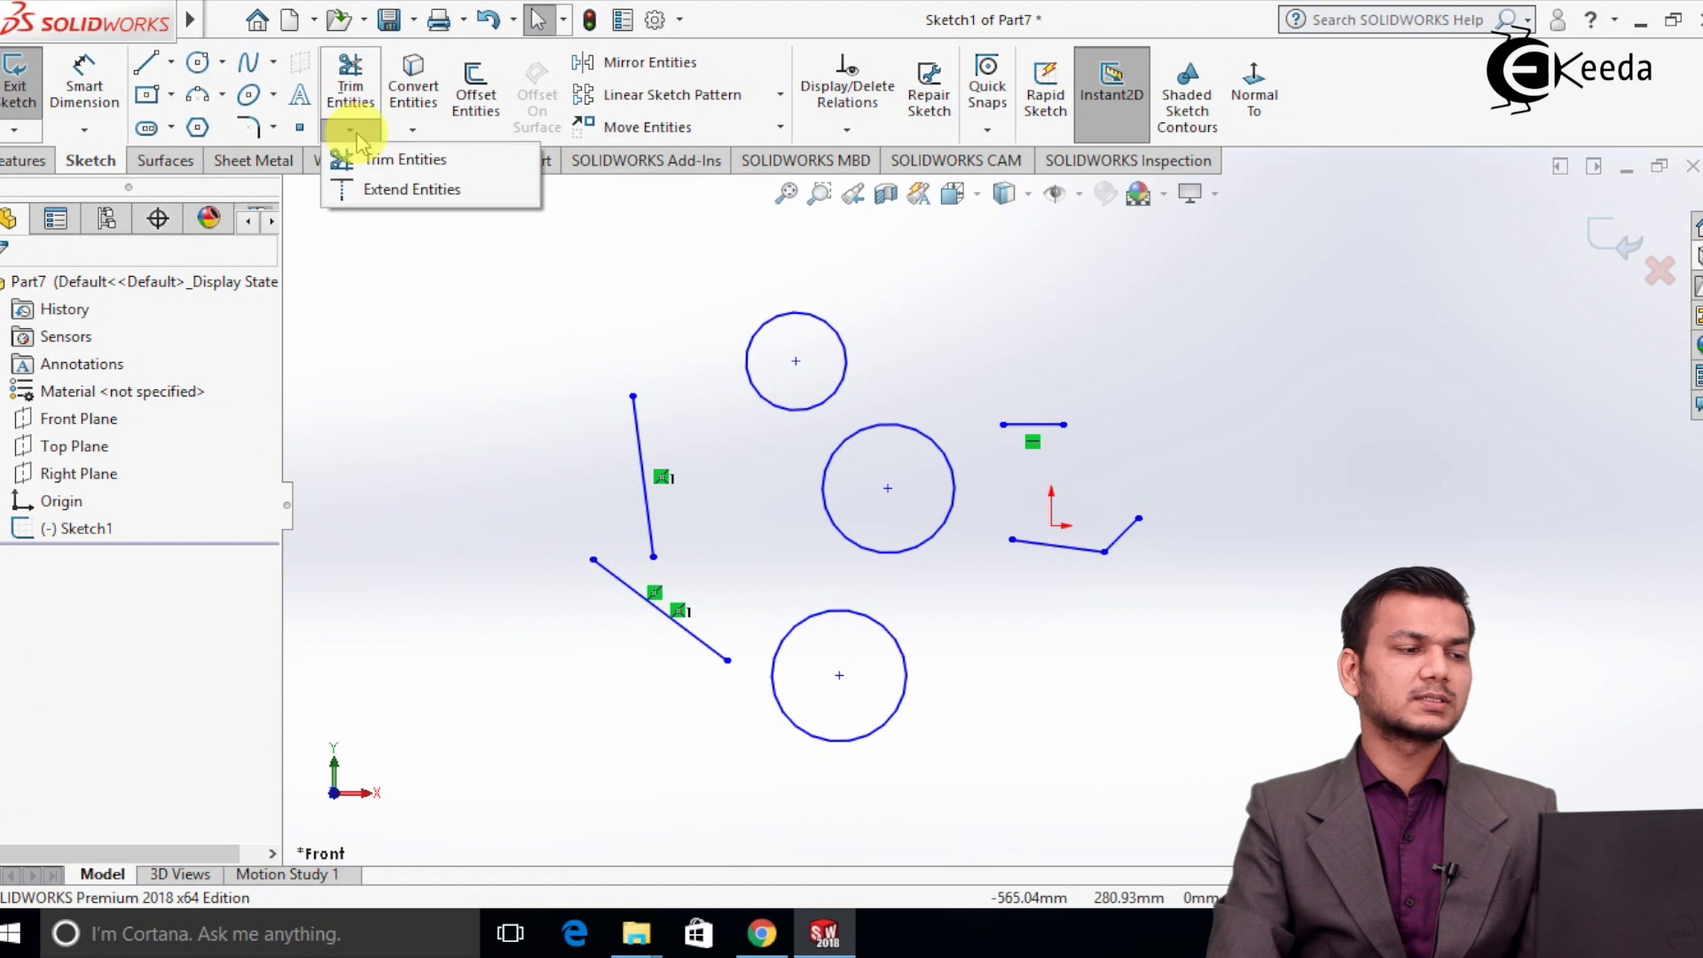
{"action": "left_click", "coordinate": [382, 191]}
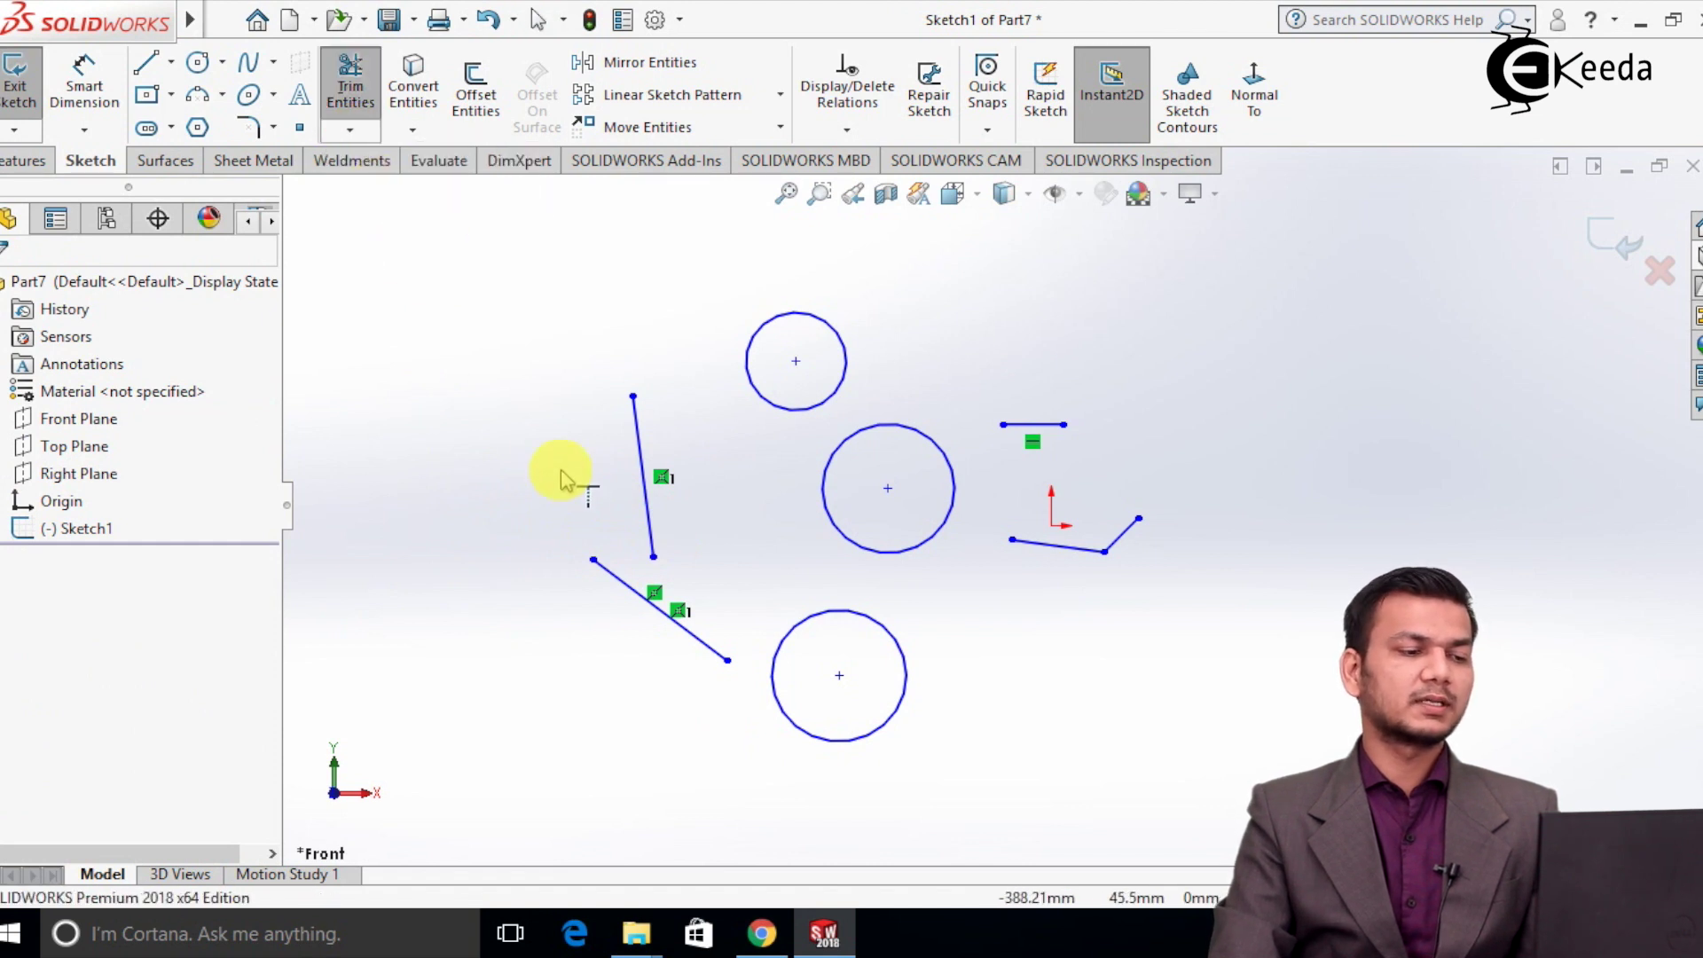
{"action": "left_click", "coordinate": [647, 532]}
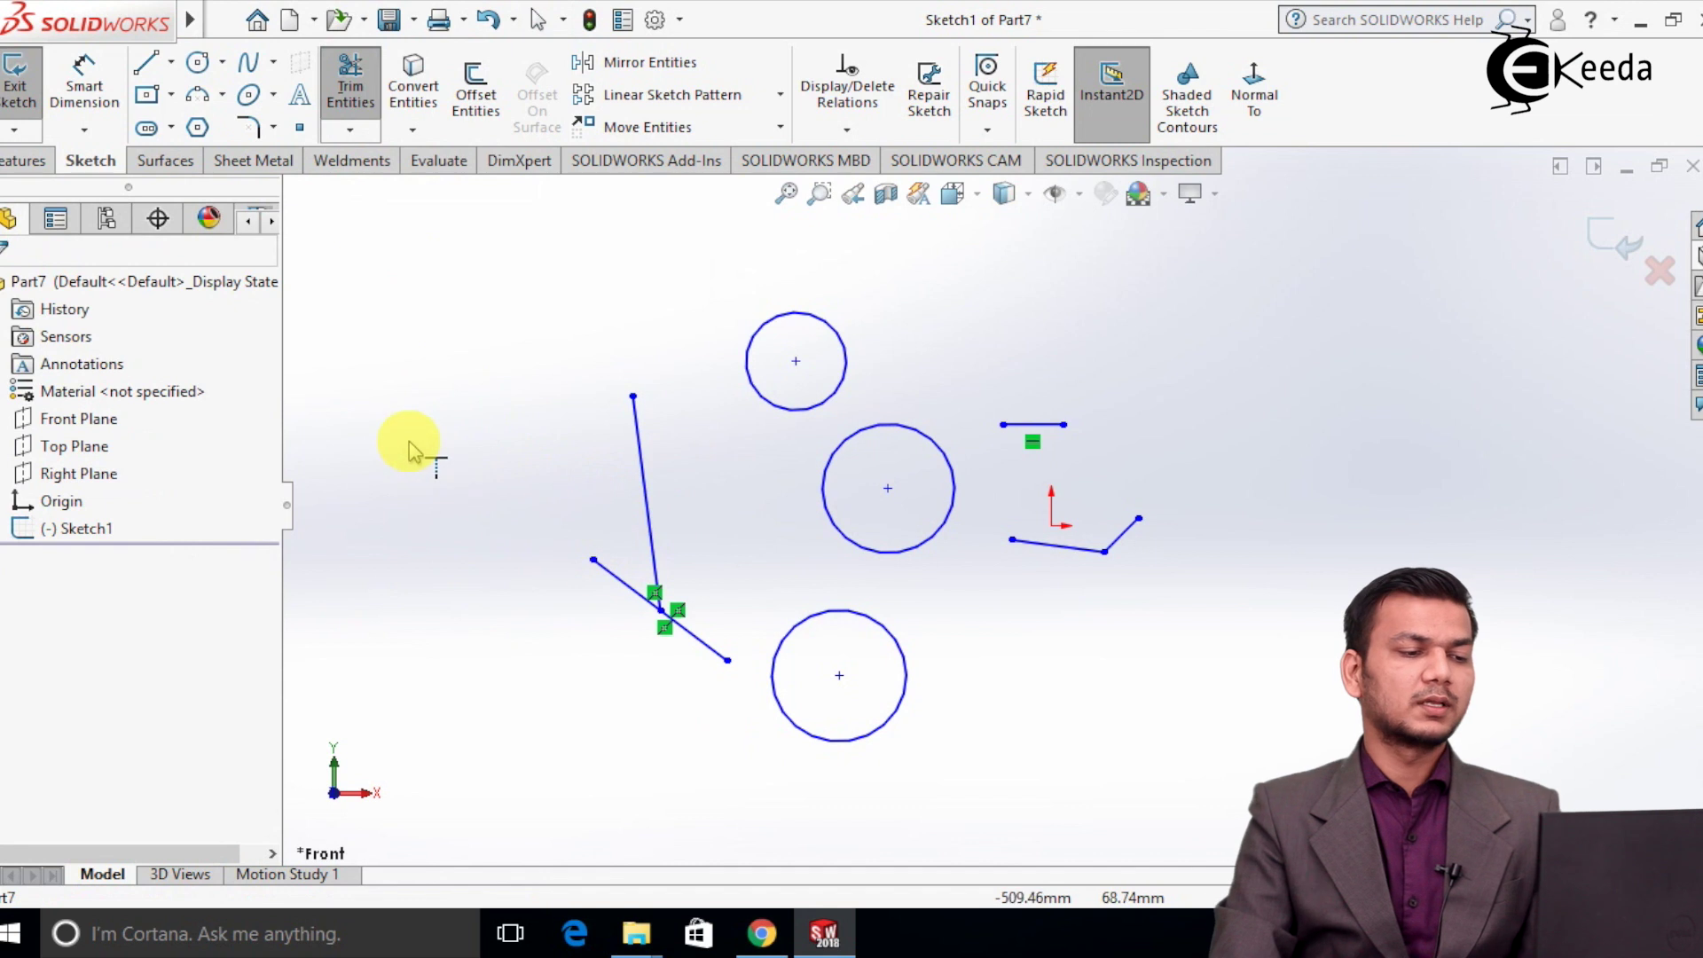
{"action": "scroll", "coordinate": [677, 608], "scroll_direction": "up", "scroll_amount": 2}
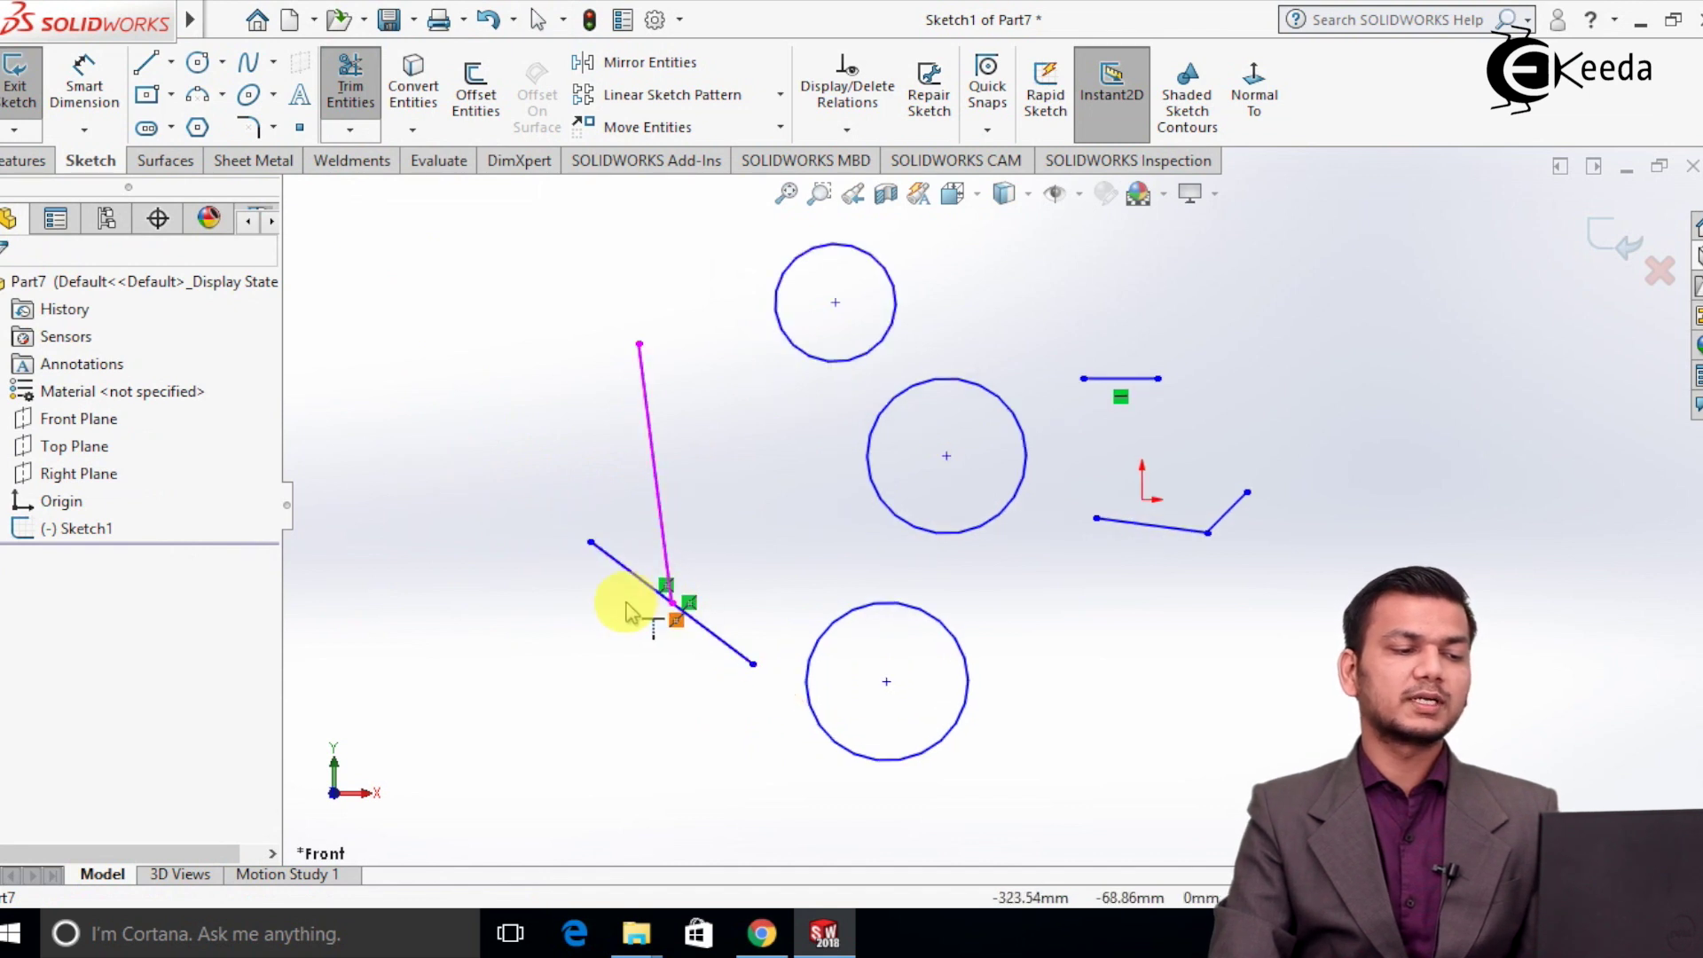
{"action": "left_click", "coordinate": [674, 615]}
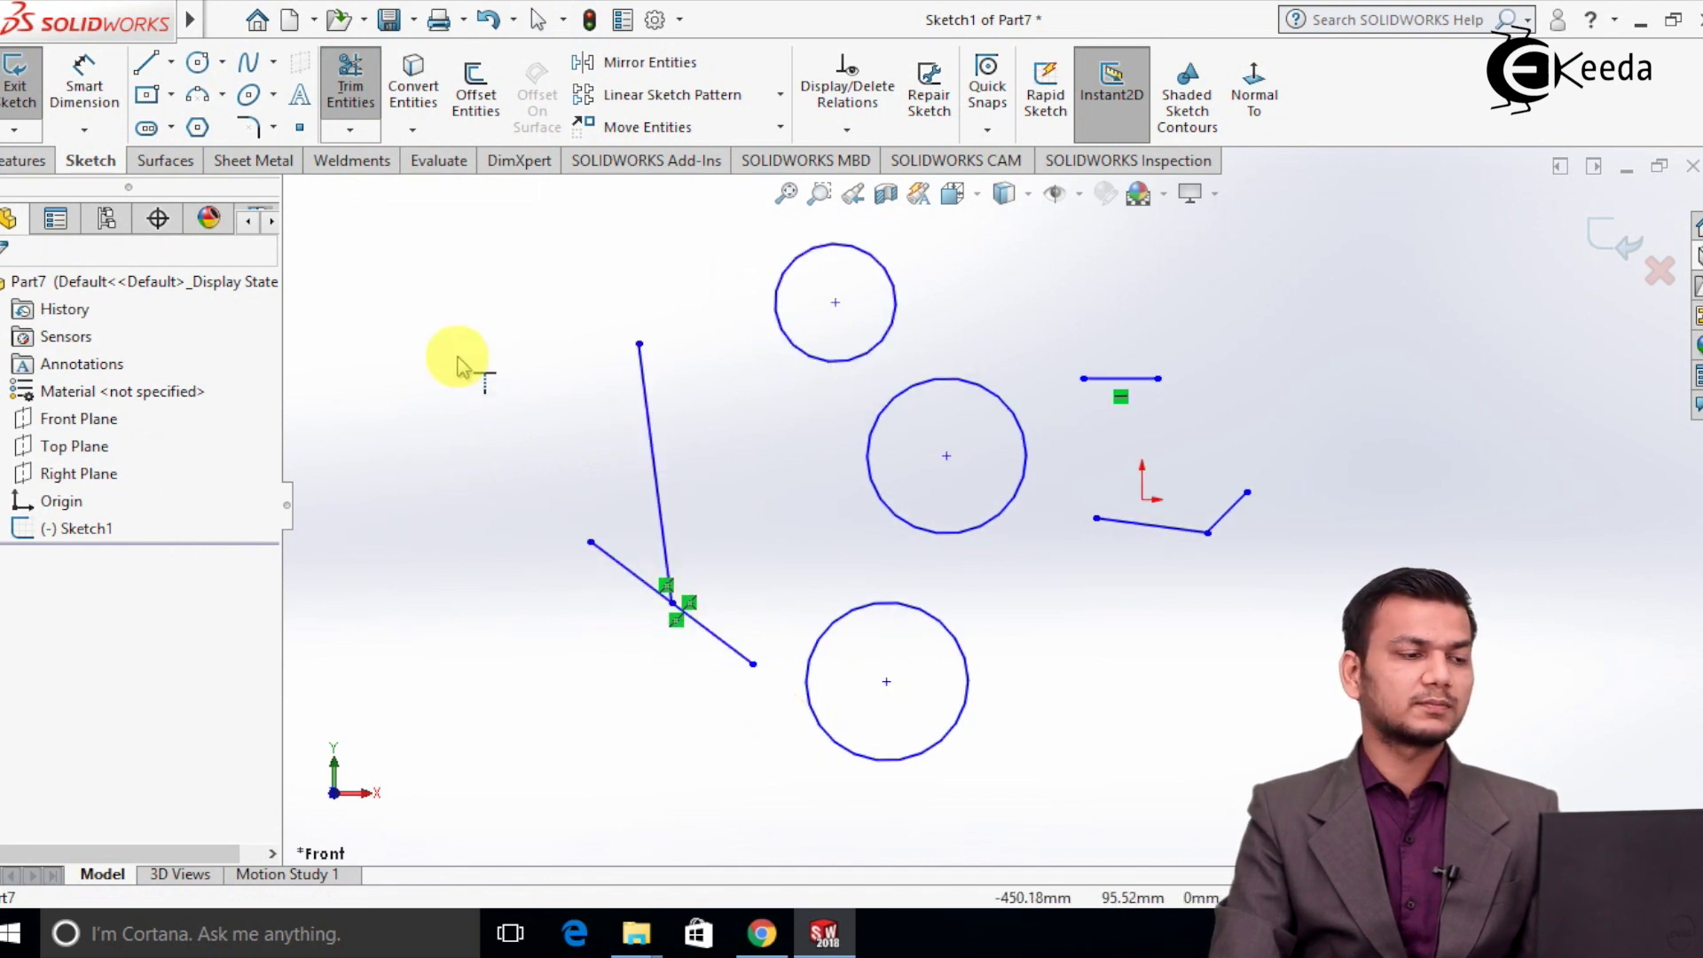
{"action": "left_click", "coordinate": [351, 96]}
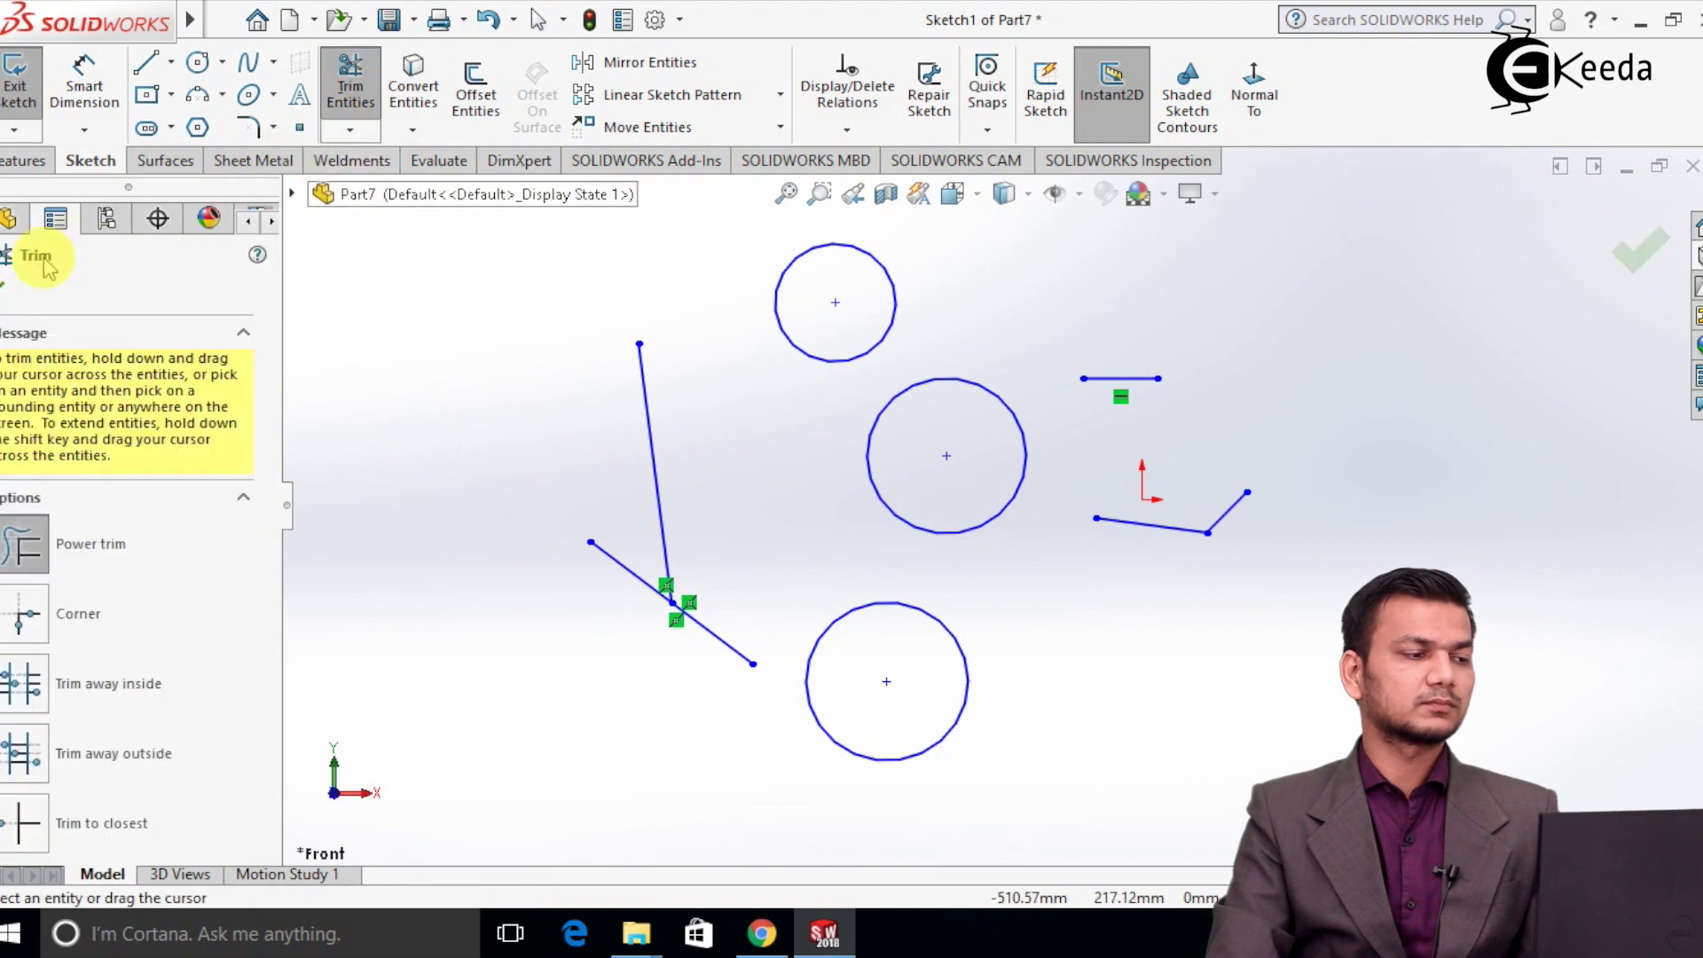
{"action": "left_click", "coordinate": [18, 236]}
{"action": "key", "text": "z"}
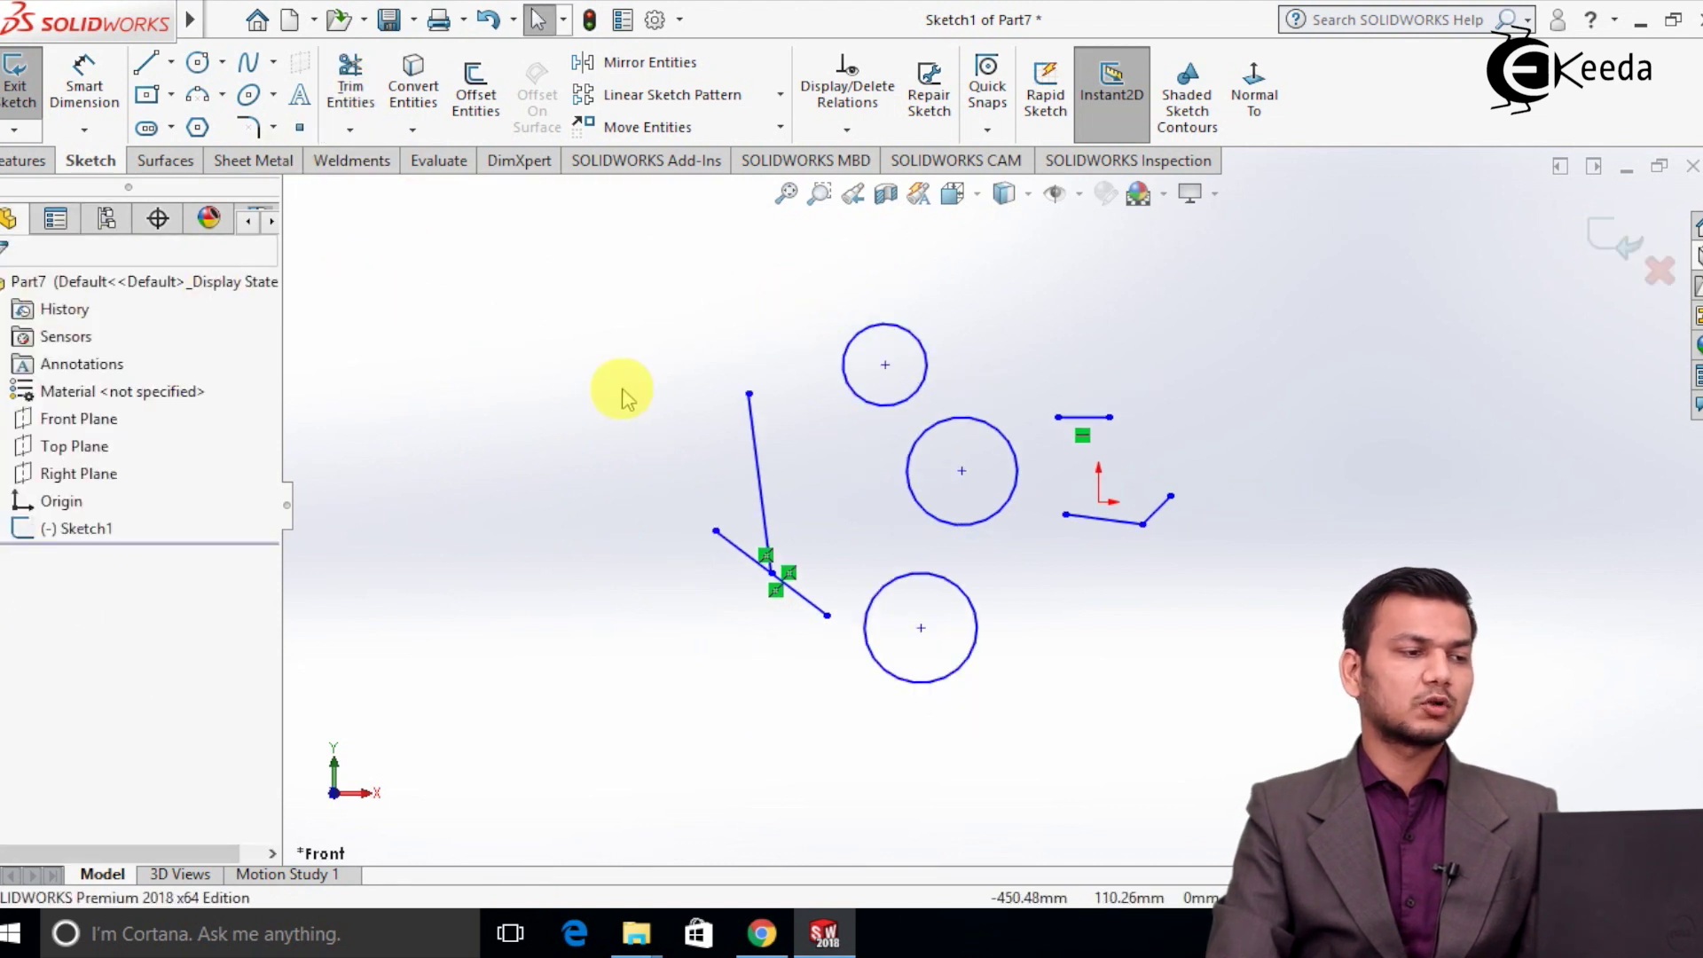
Draw a steep line and an upward-slanting line as separate lines at the far left.
{"action": "left_click", "coordinate": [146, 64]}
{"action": "left_click", "coordinate": [372, 283]}
{"action": "left_click", "coordinate": [413, 502]}
{"action": "right_click", "coordinate": [419, 502]}
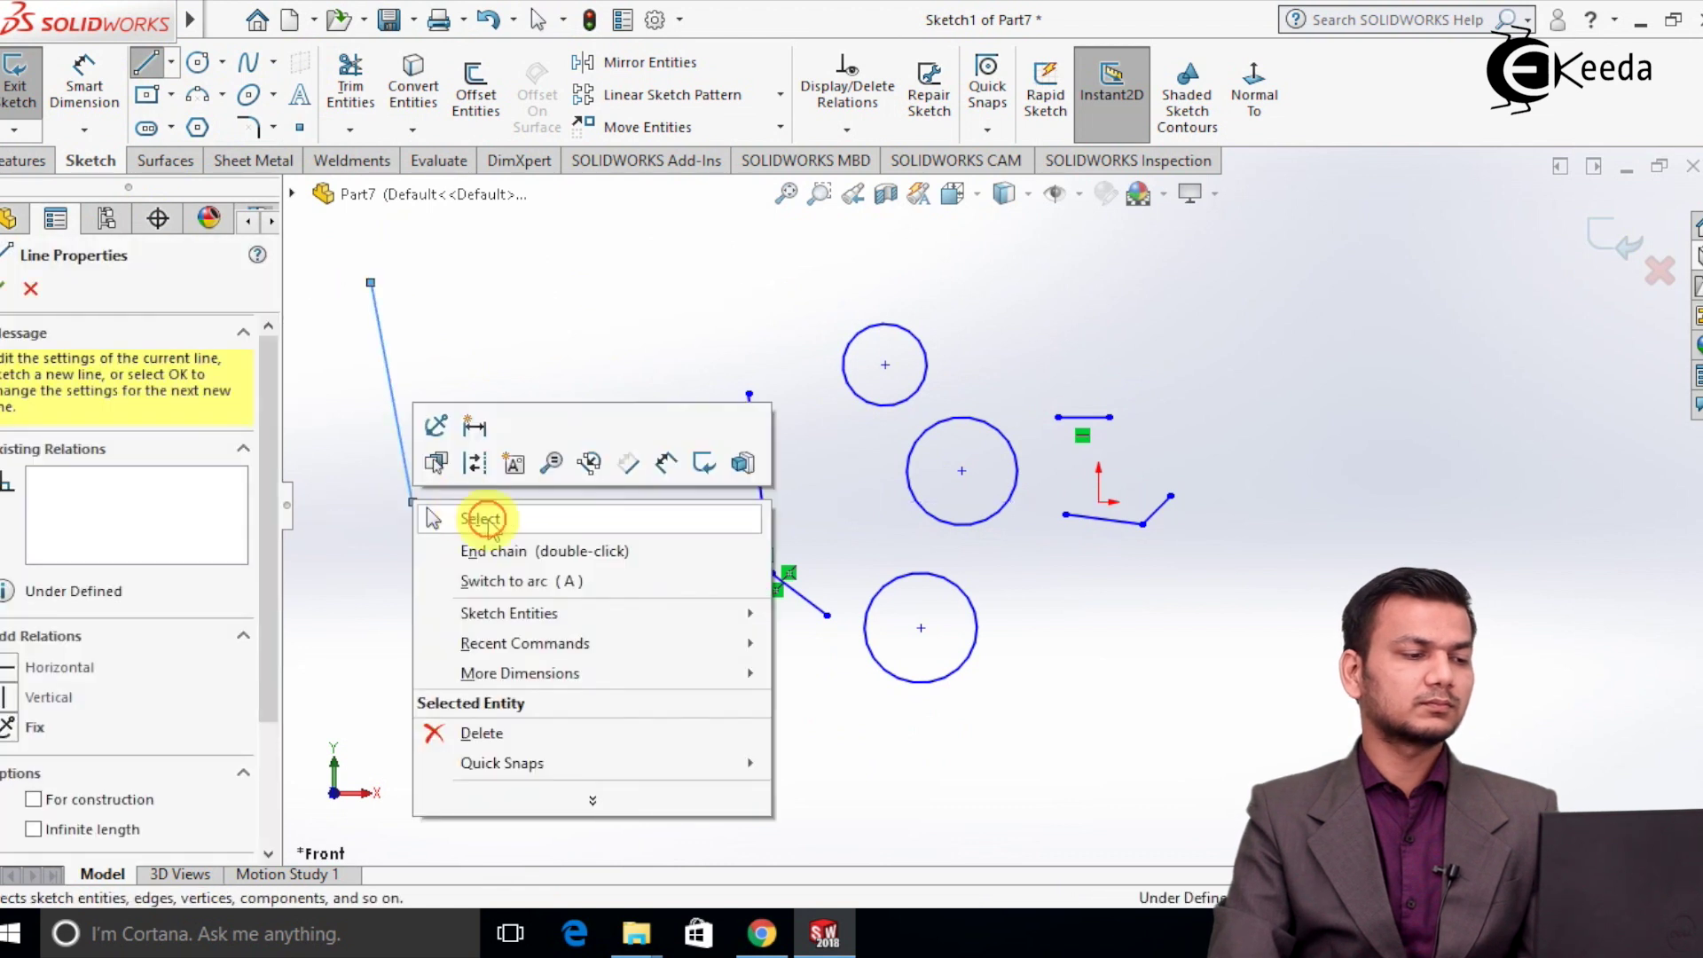
{"action": "left_click", "coordinate": [483, 521]}
{"action": "left_click", "coordinate": [146, 64]}
{"action": "left_click", "coordinate": [441, 530]}
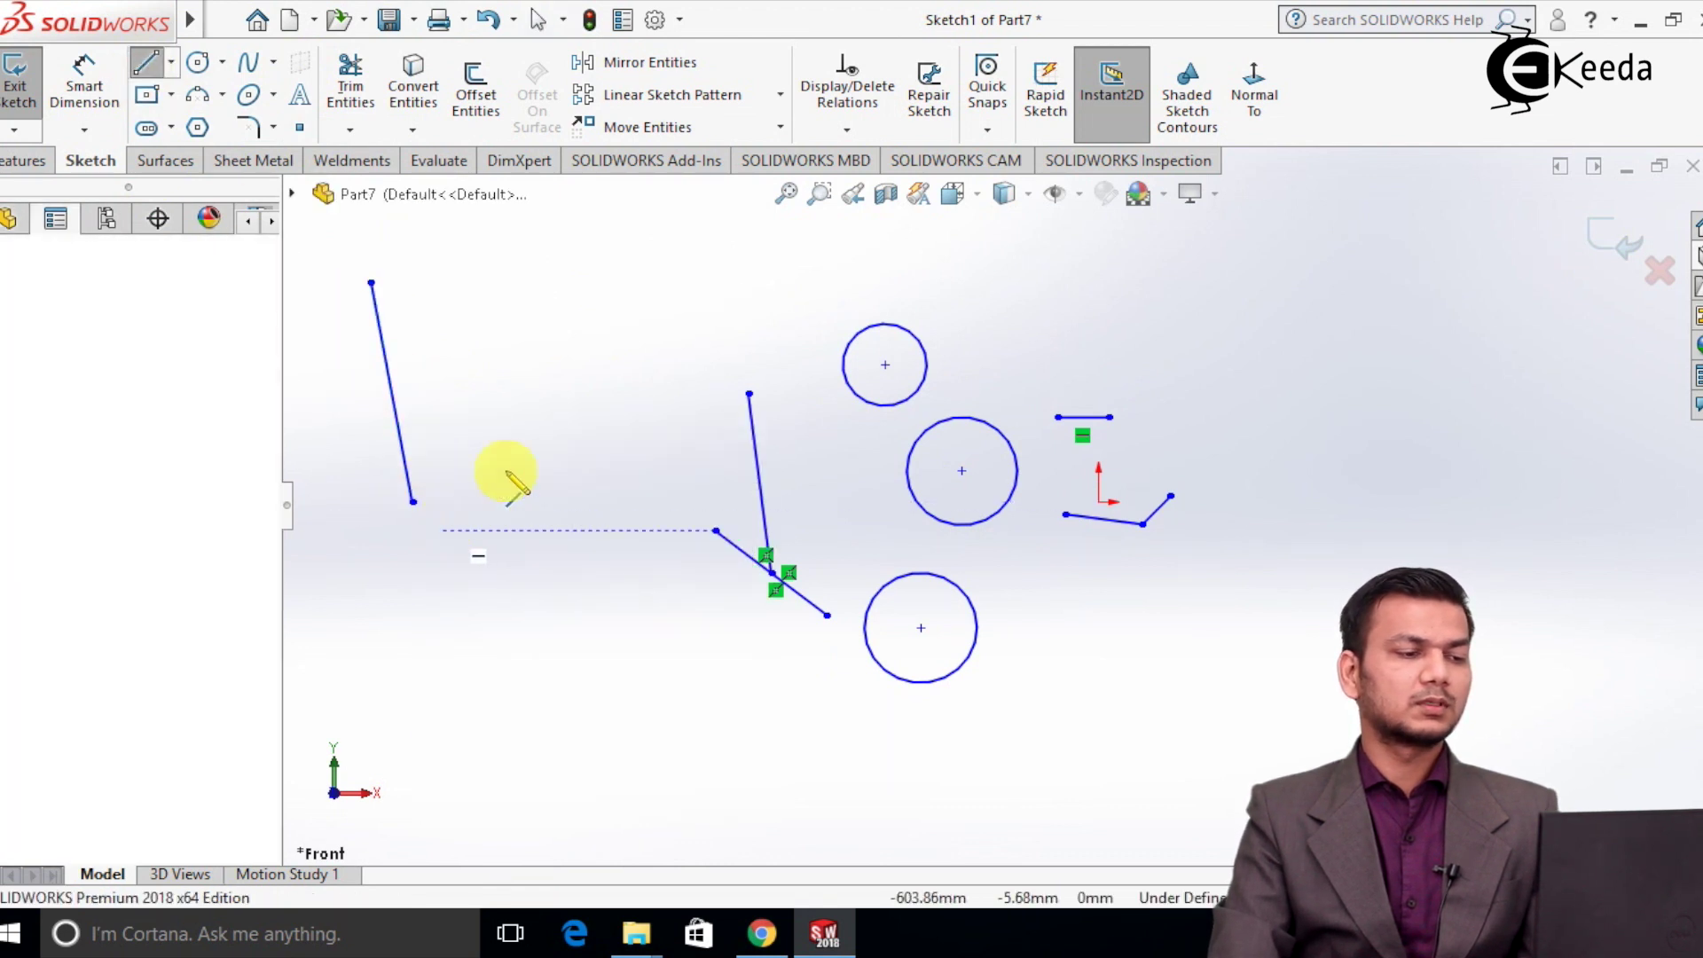
{"action": "left_click", "coordinate": [604, 393]}
{"action": "right_click", "coordinate": [606, 395]}
{"action": "left_click", "coordinate": [630, 410]}
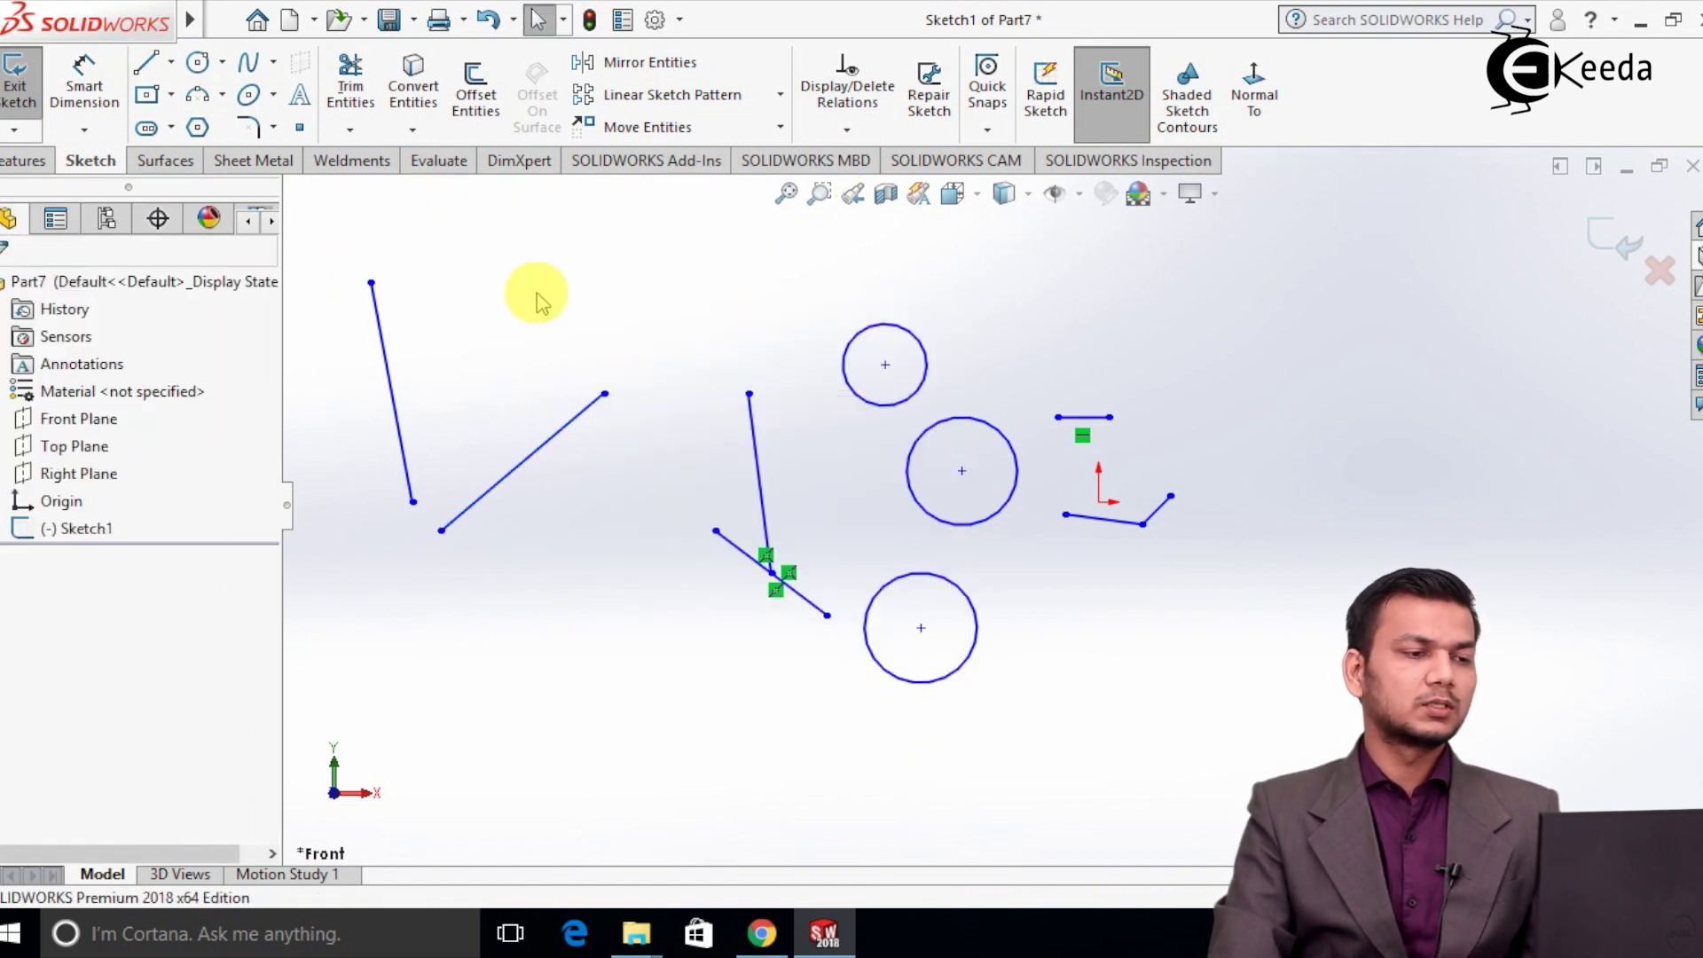
{"action": "left_click", "coordinate": [848, 130]}
{"action": "left_click", "coordinate": [873, 193]}
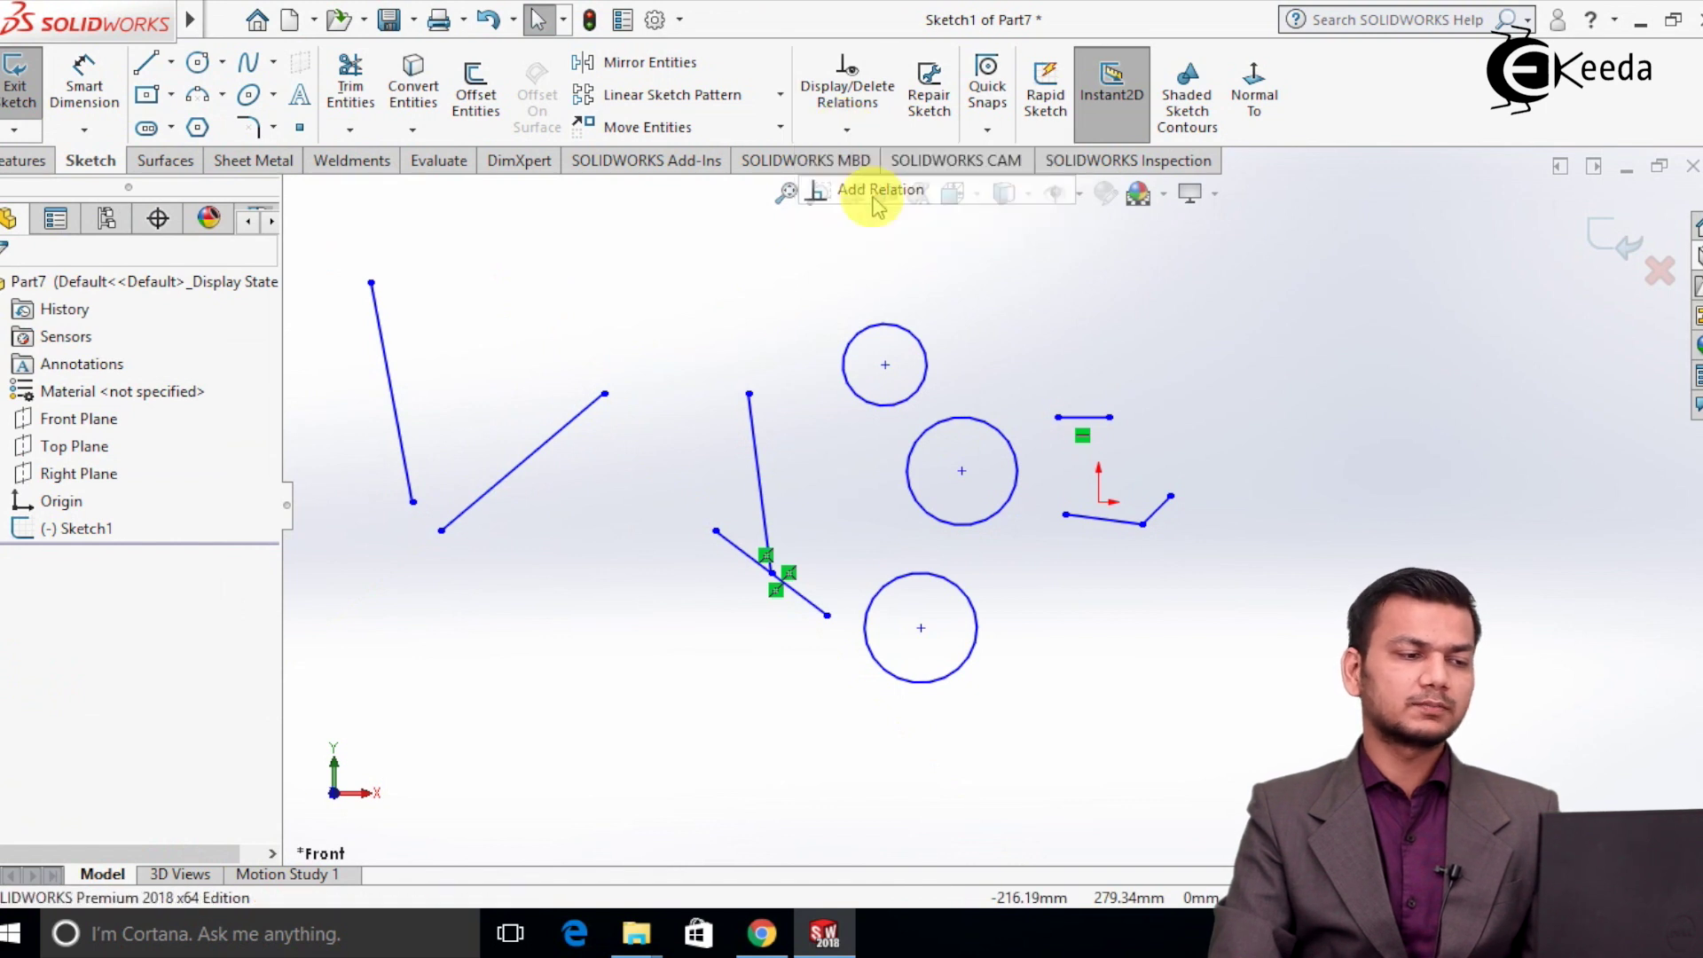
{"action": "left_click", "coordinate": [400, 417]}
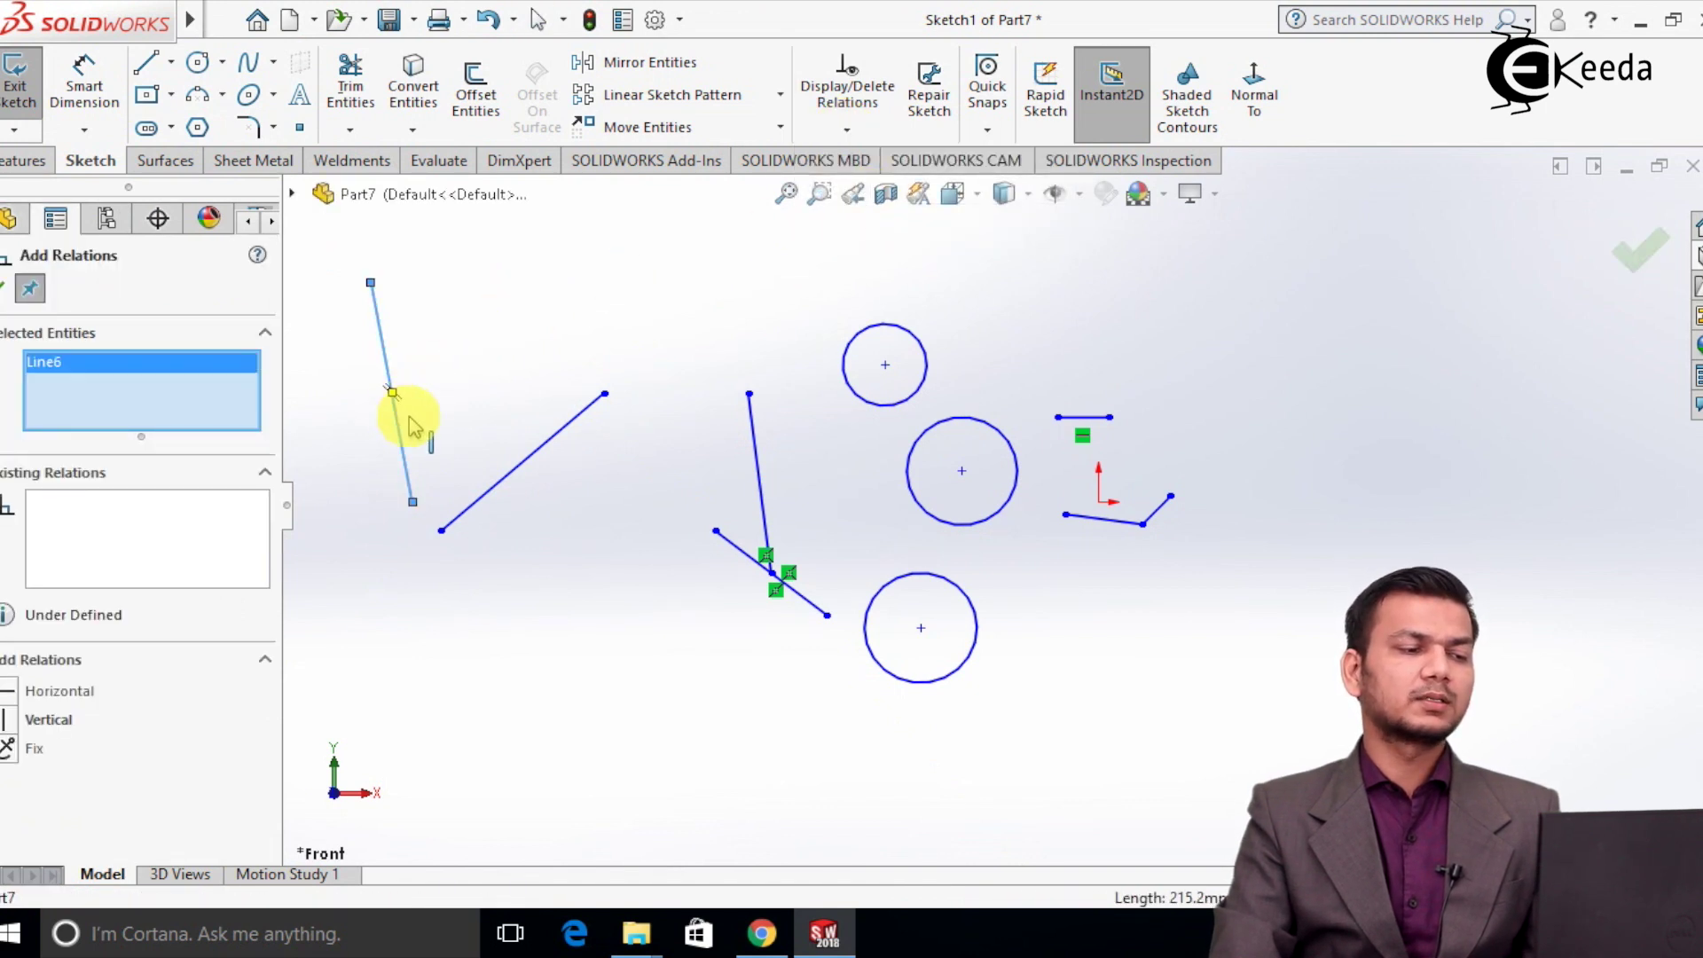
{"action": "left_click", "coordinate": [544, 444]}
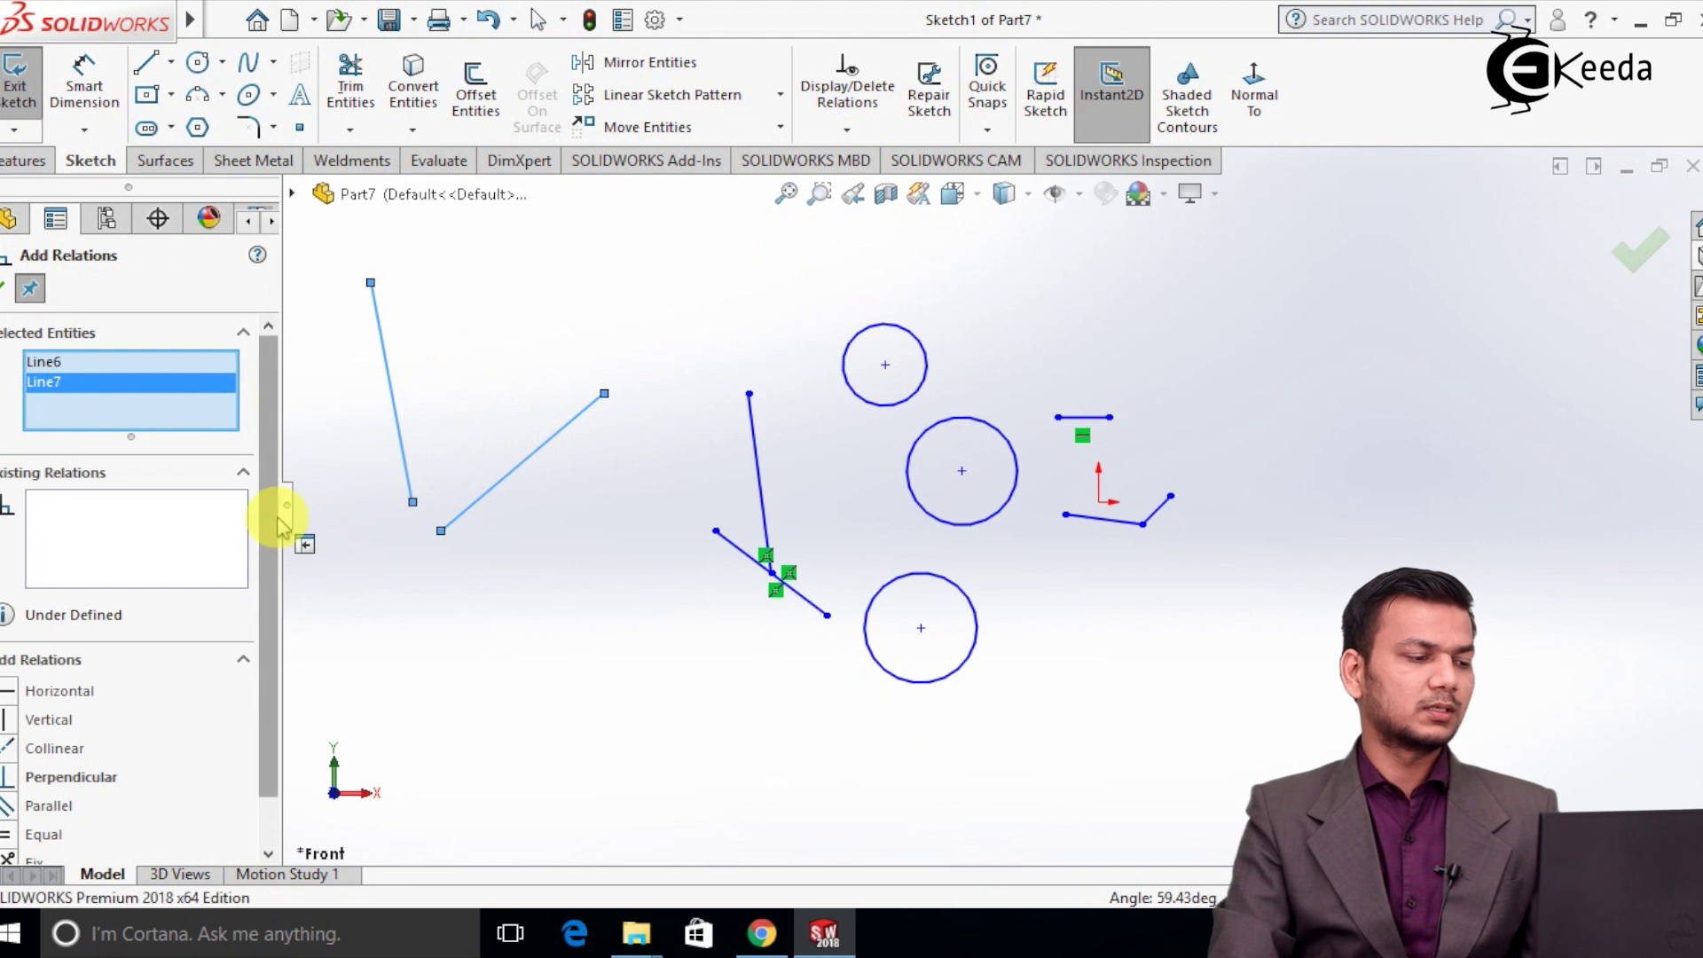
{"action": "scroll", "coordinate": [268, 568], "scroll_direction": "down", "scroll_amount": 2}
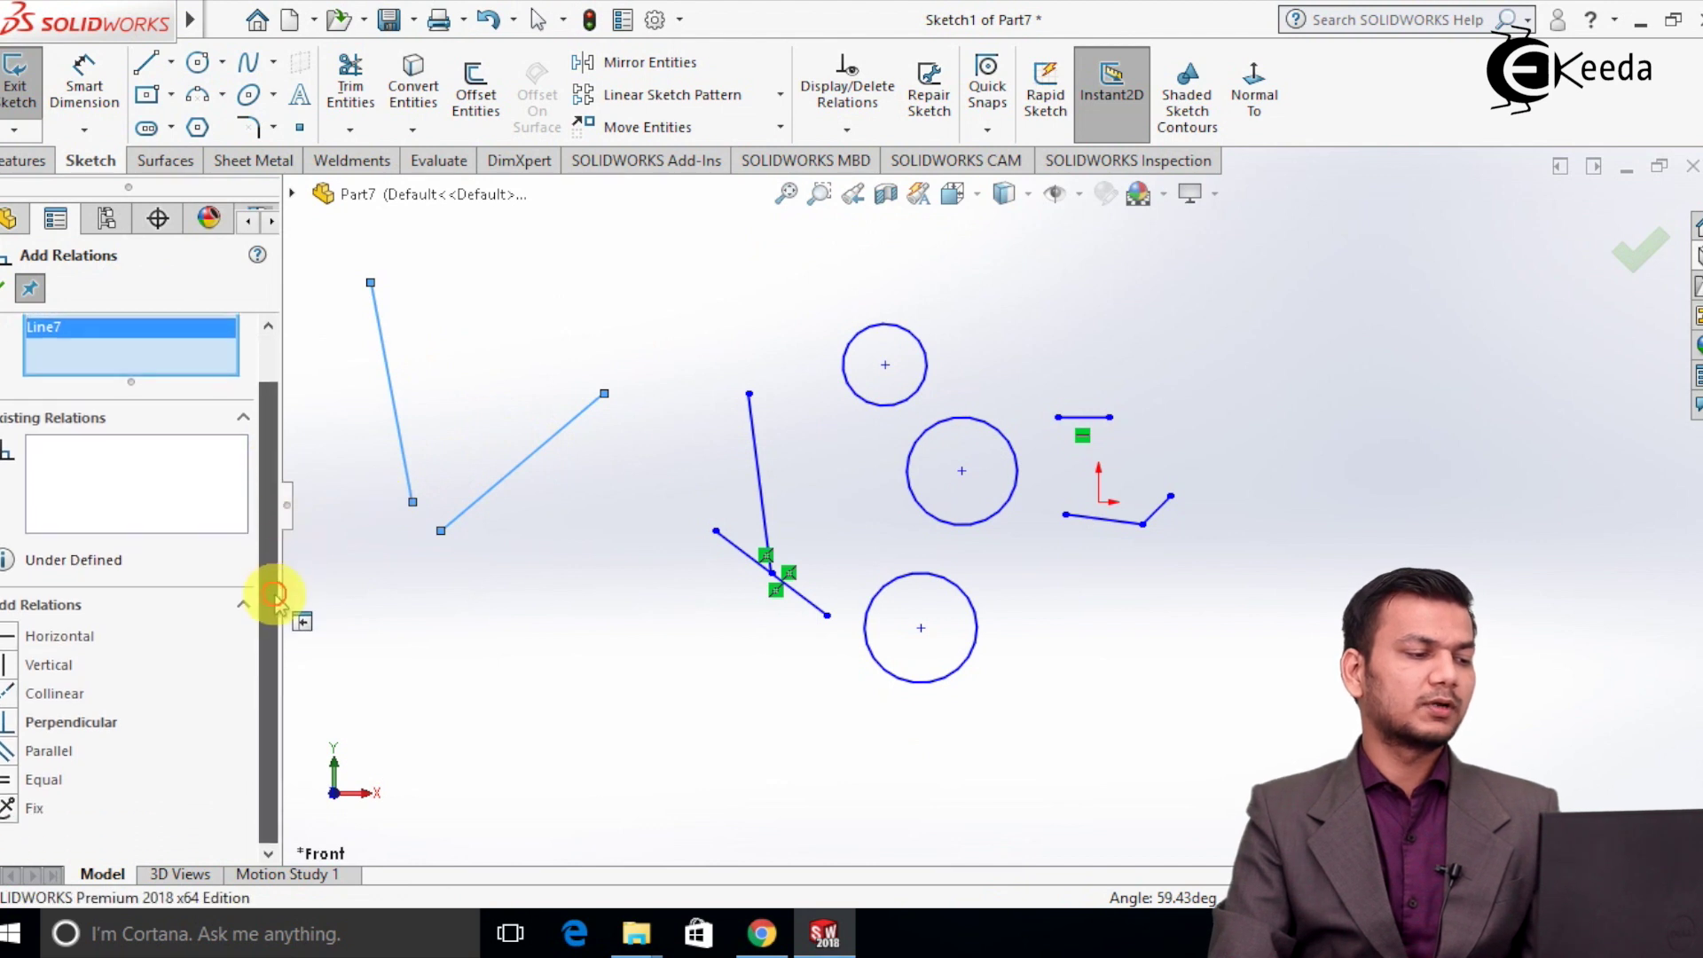
{"action": "left_click", "coordinate": [105, 723]}
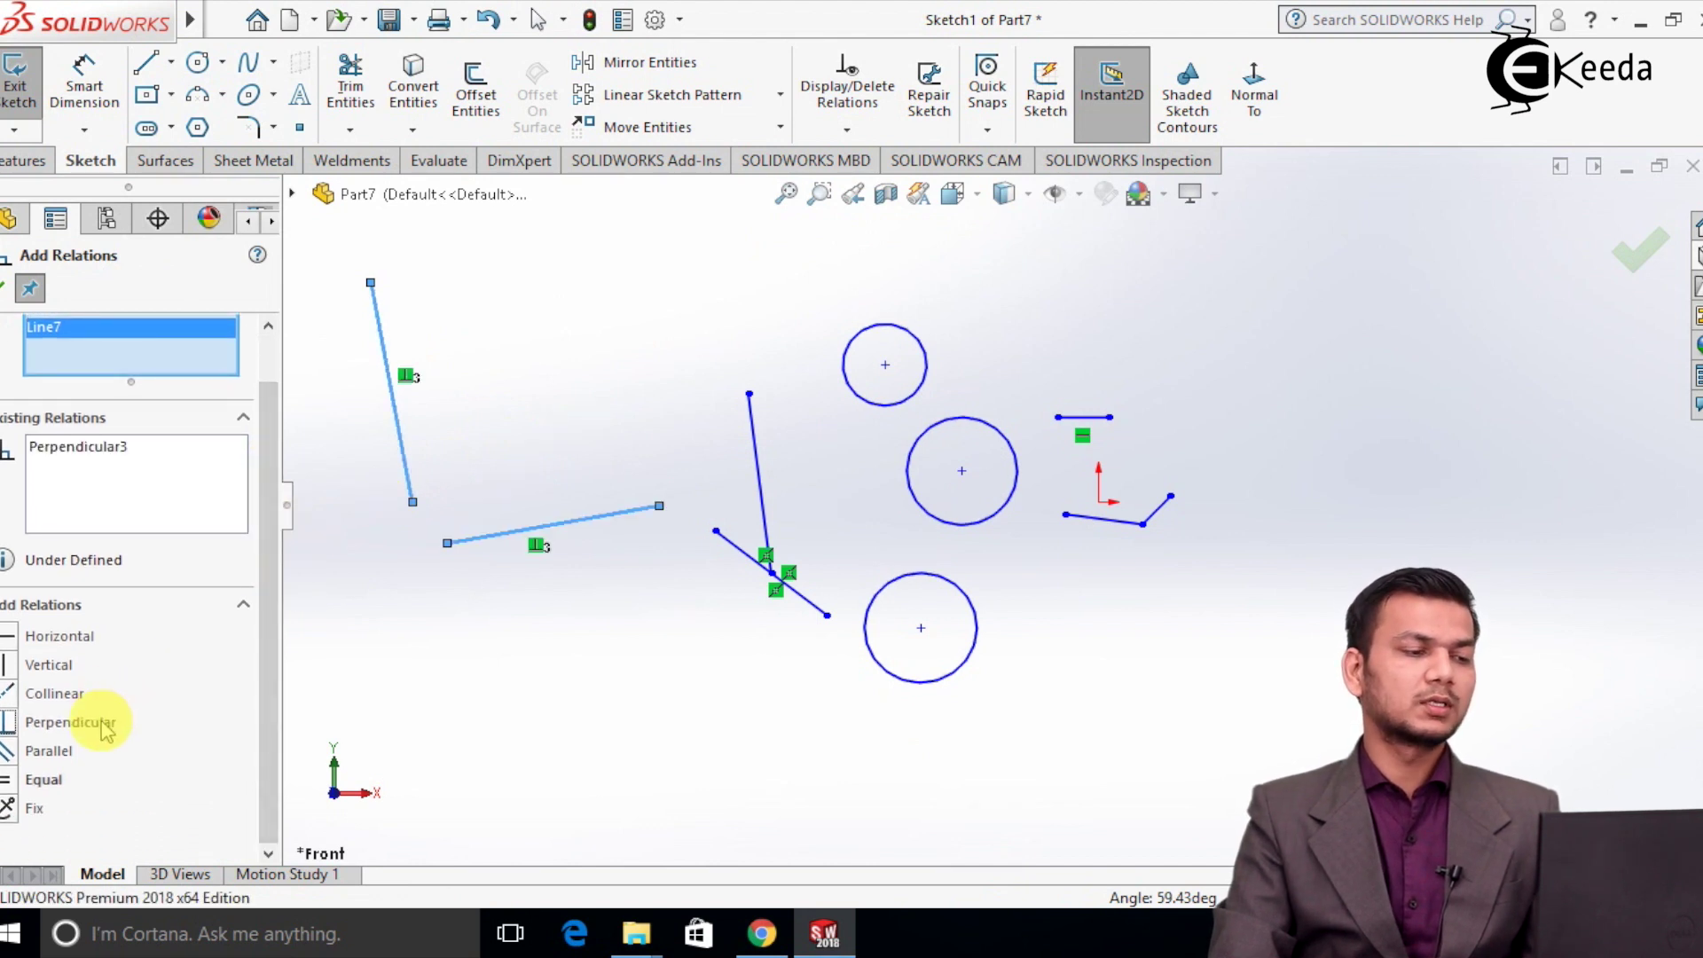
{"action": "left_click", "coordinate": [7, 289]}
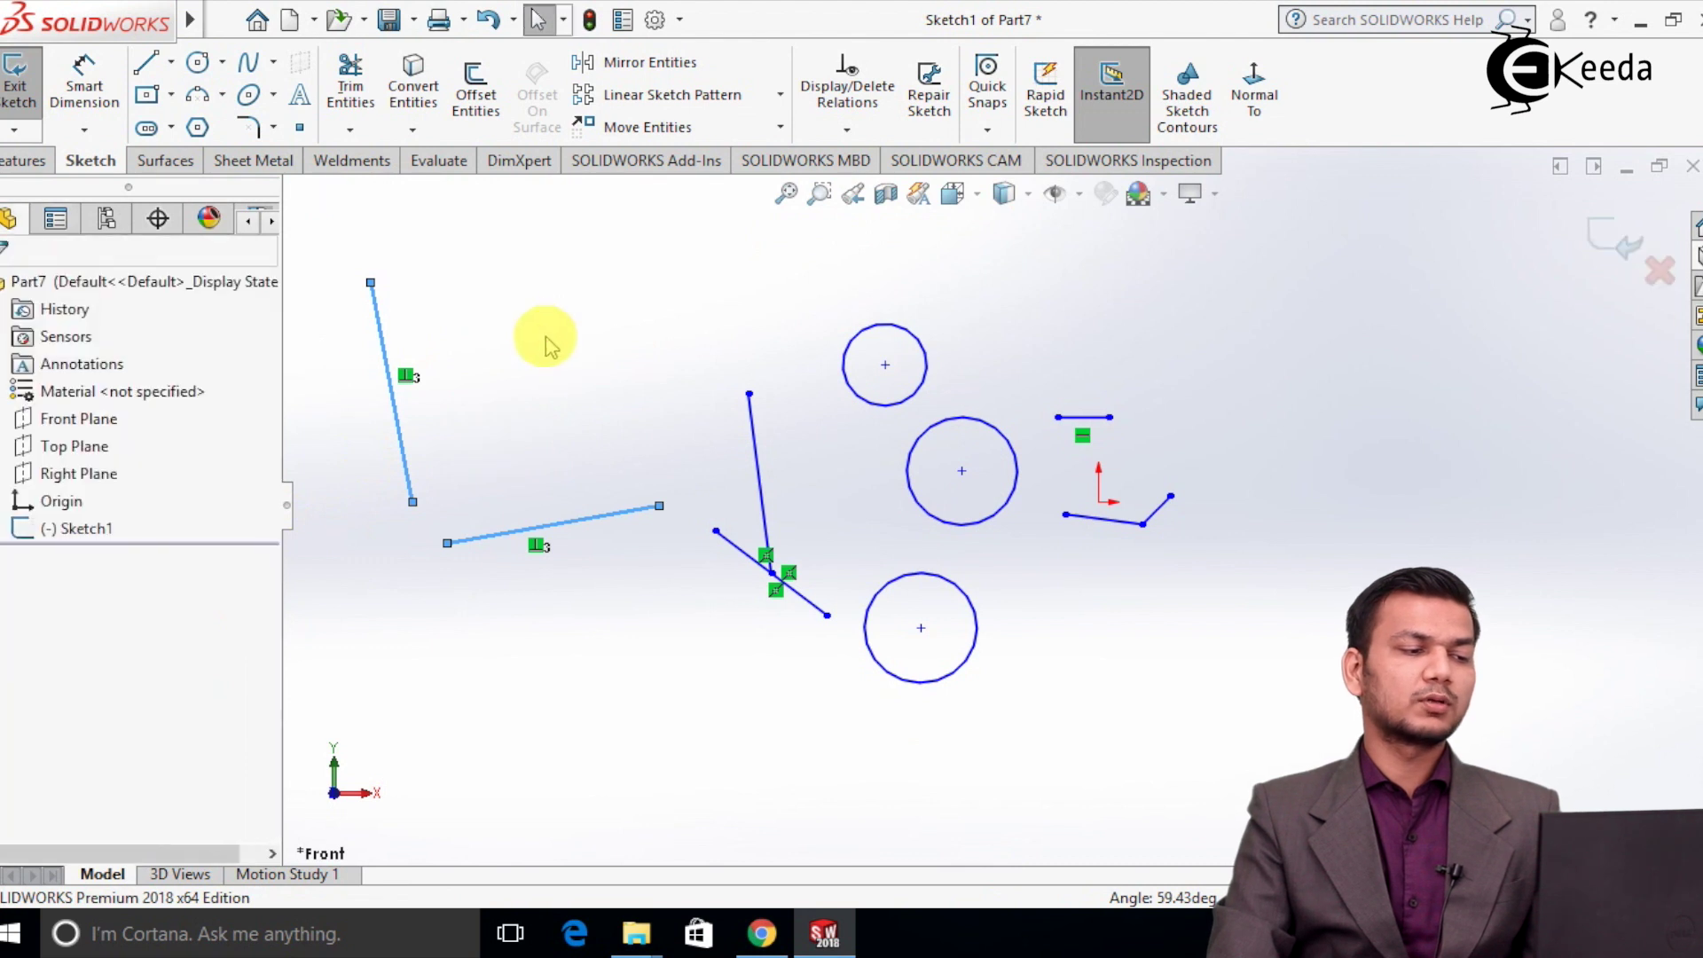
{"action": "left_click_drag", "start_coordinate": [414, 505], "coordinate": [416, 547]}
{"action": "left_click", "coordinate": [461, 461]}
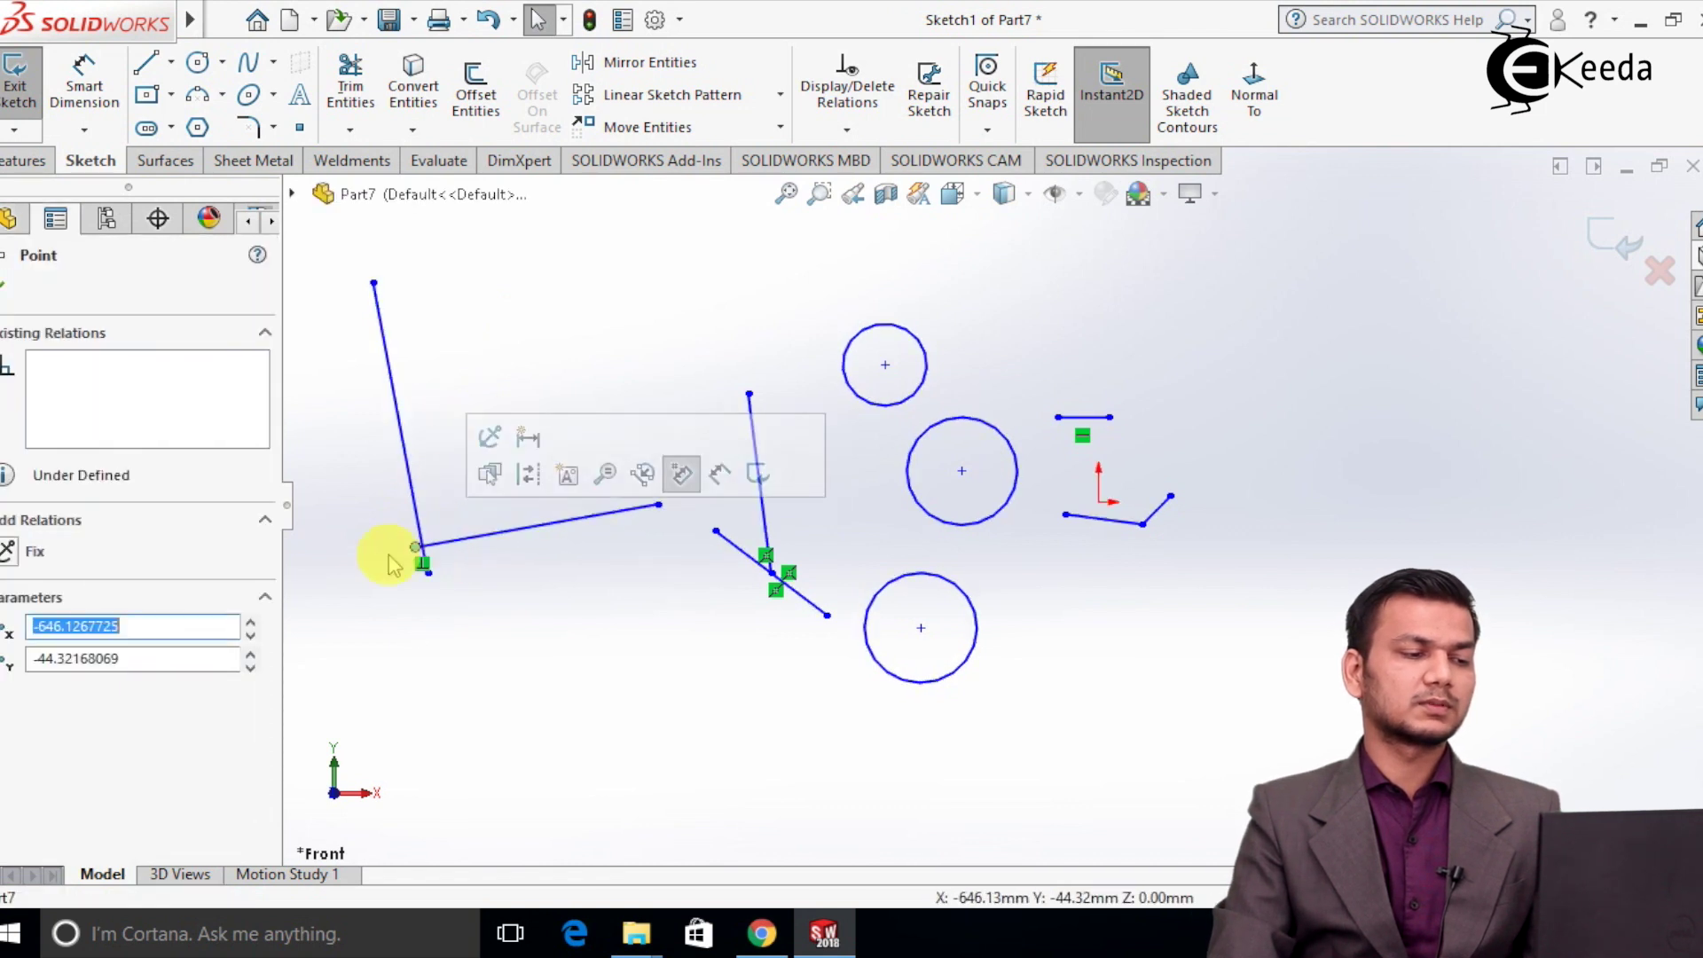
{"action": "left_click", "coordinate": [411, 555]}
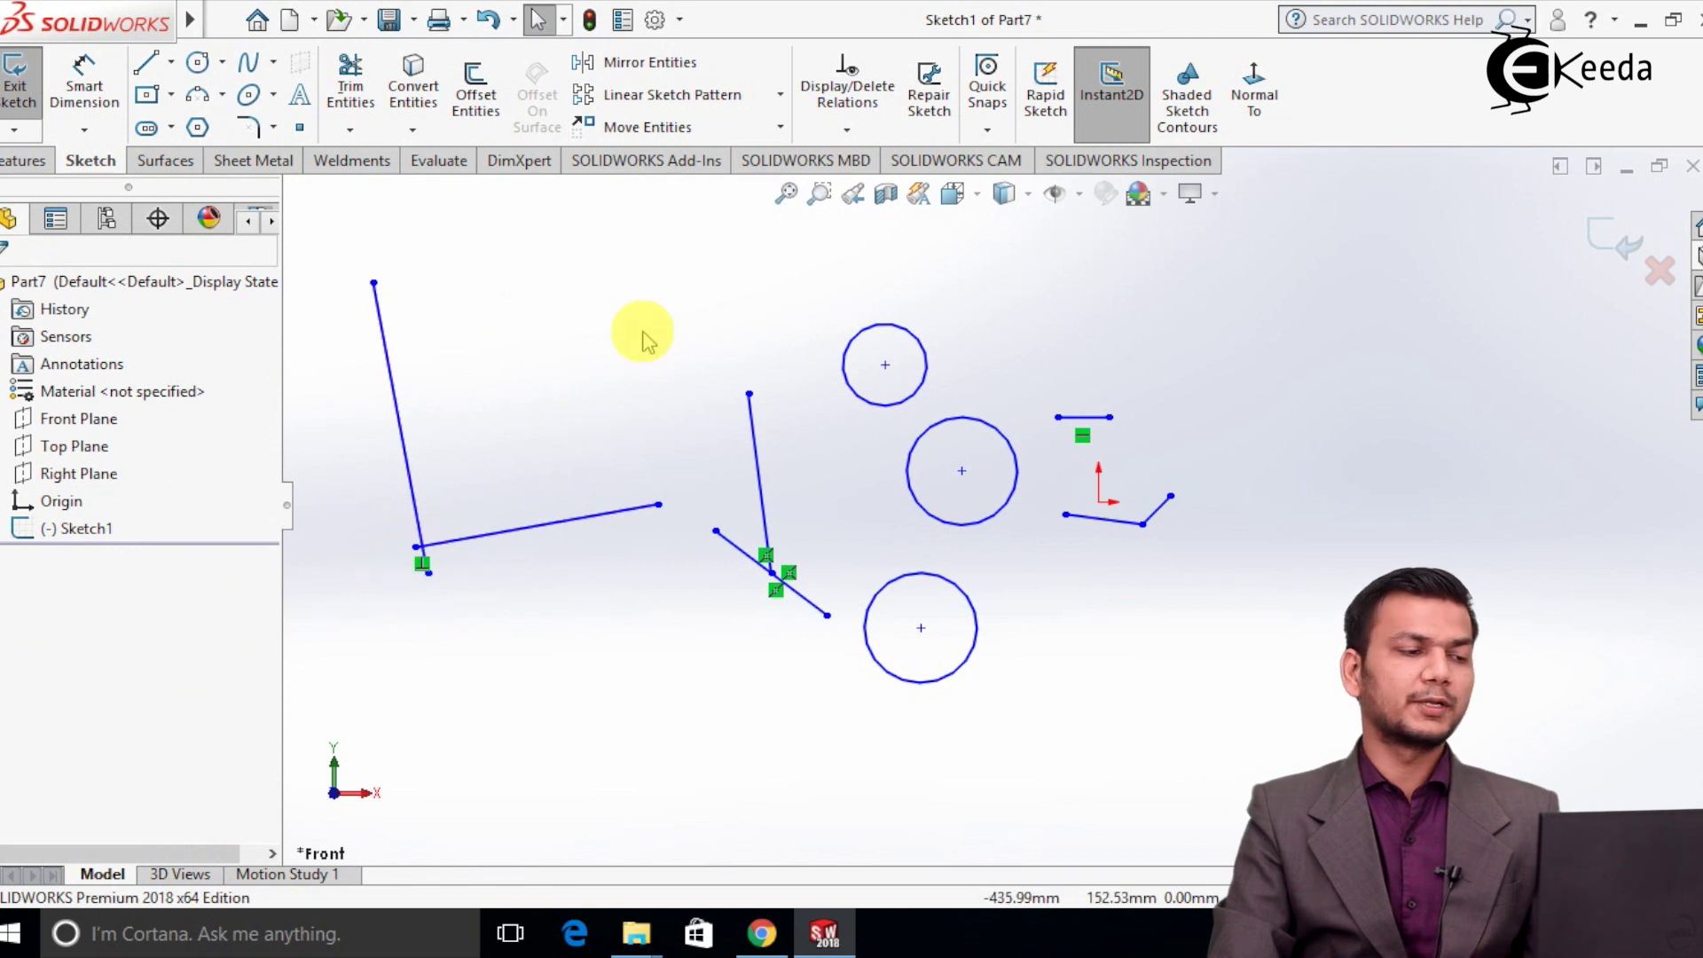
{"action": "key", "text": "z"}
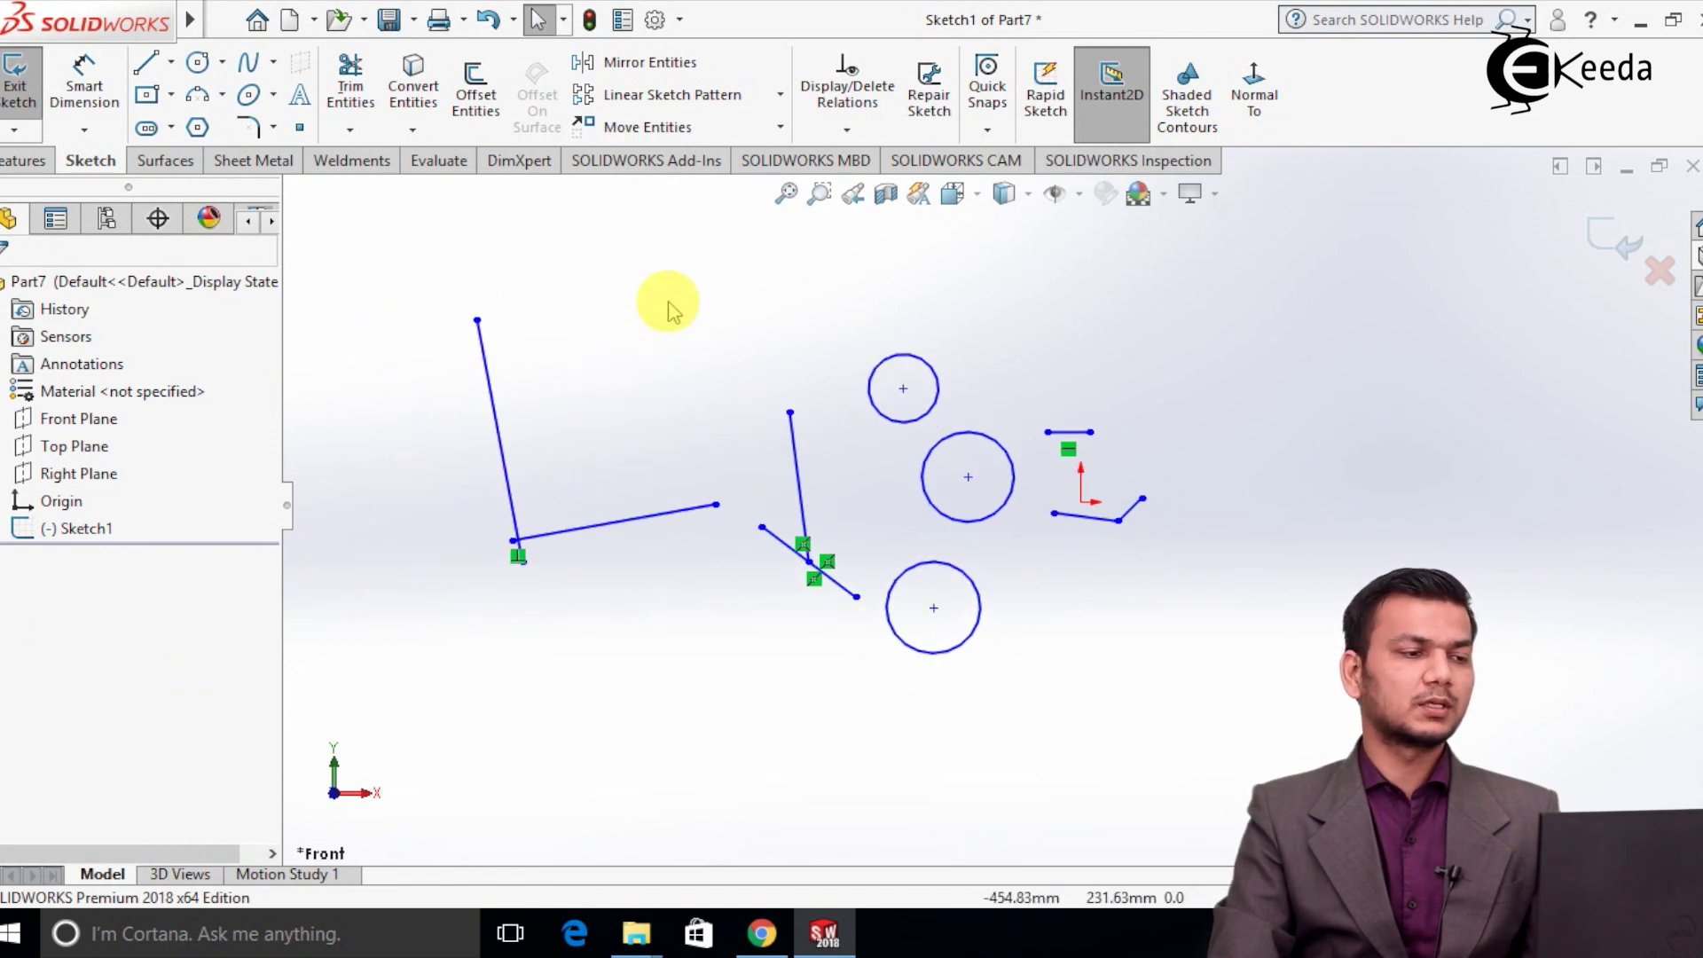
Draw a long slanted line, a short line and a steep line in the upper-left area.
{"action": "left_click", "coordinate": [145, 60]}
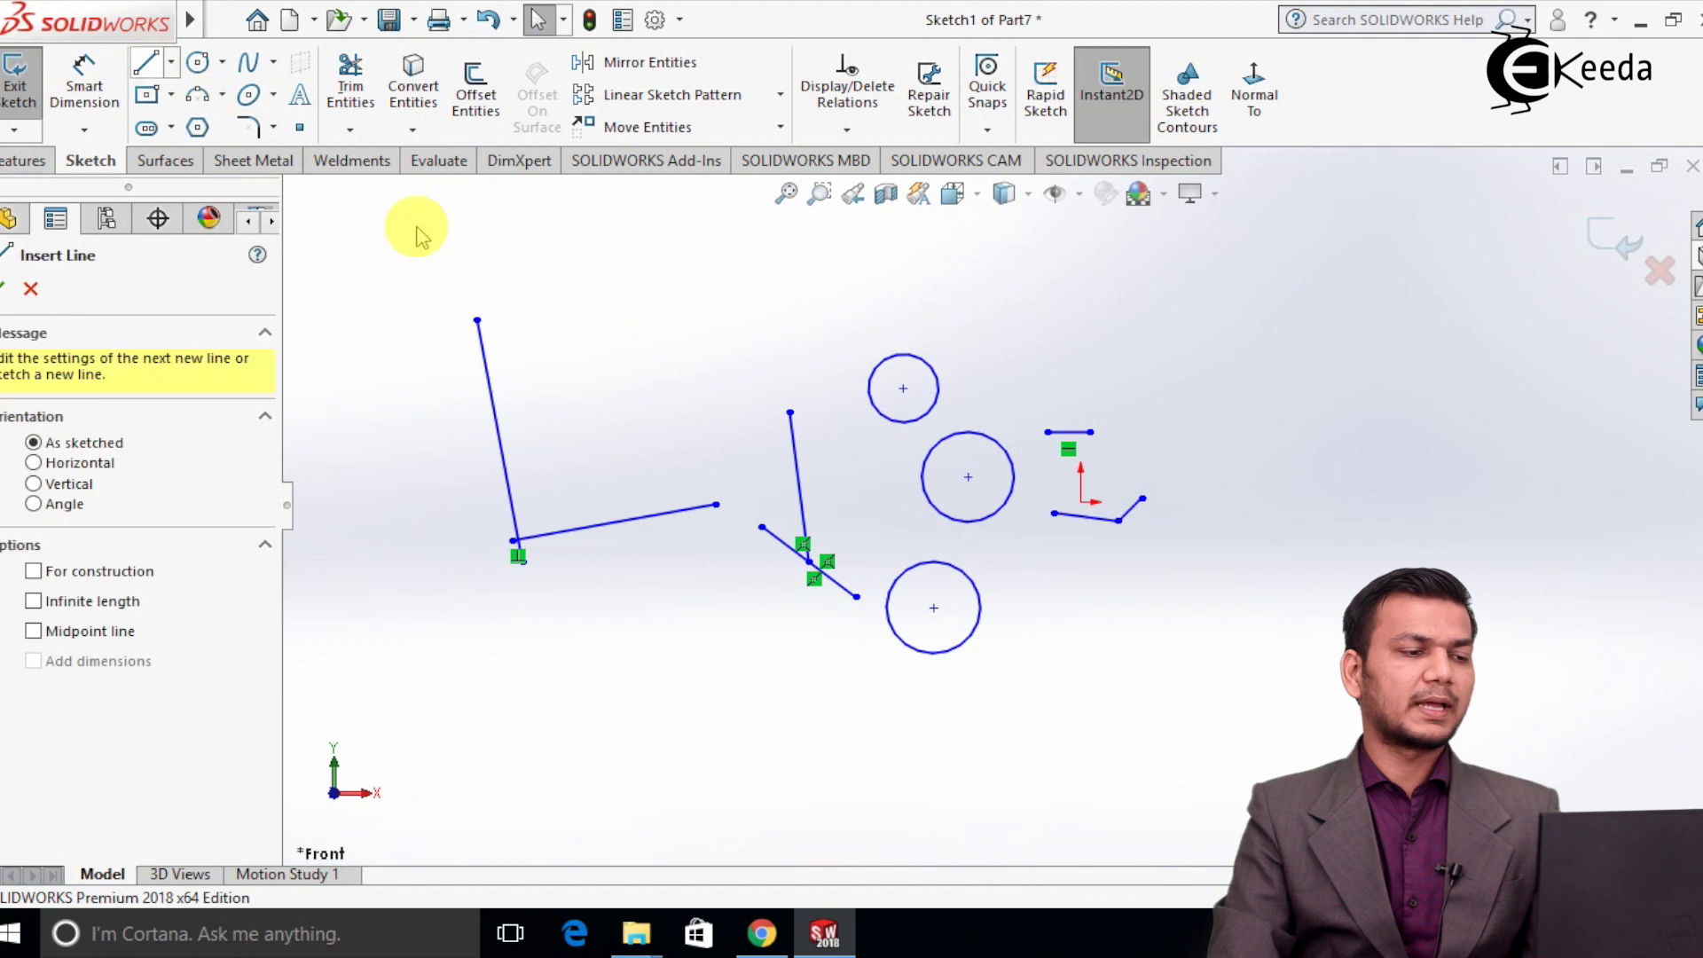
{"action": "key", "text": "z"}
{"action": "left_click", "coordinate": [506, 249]}
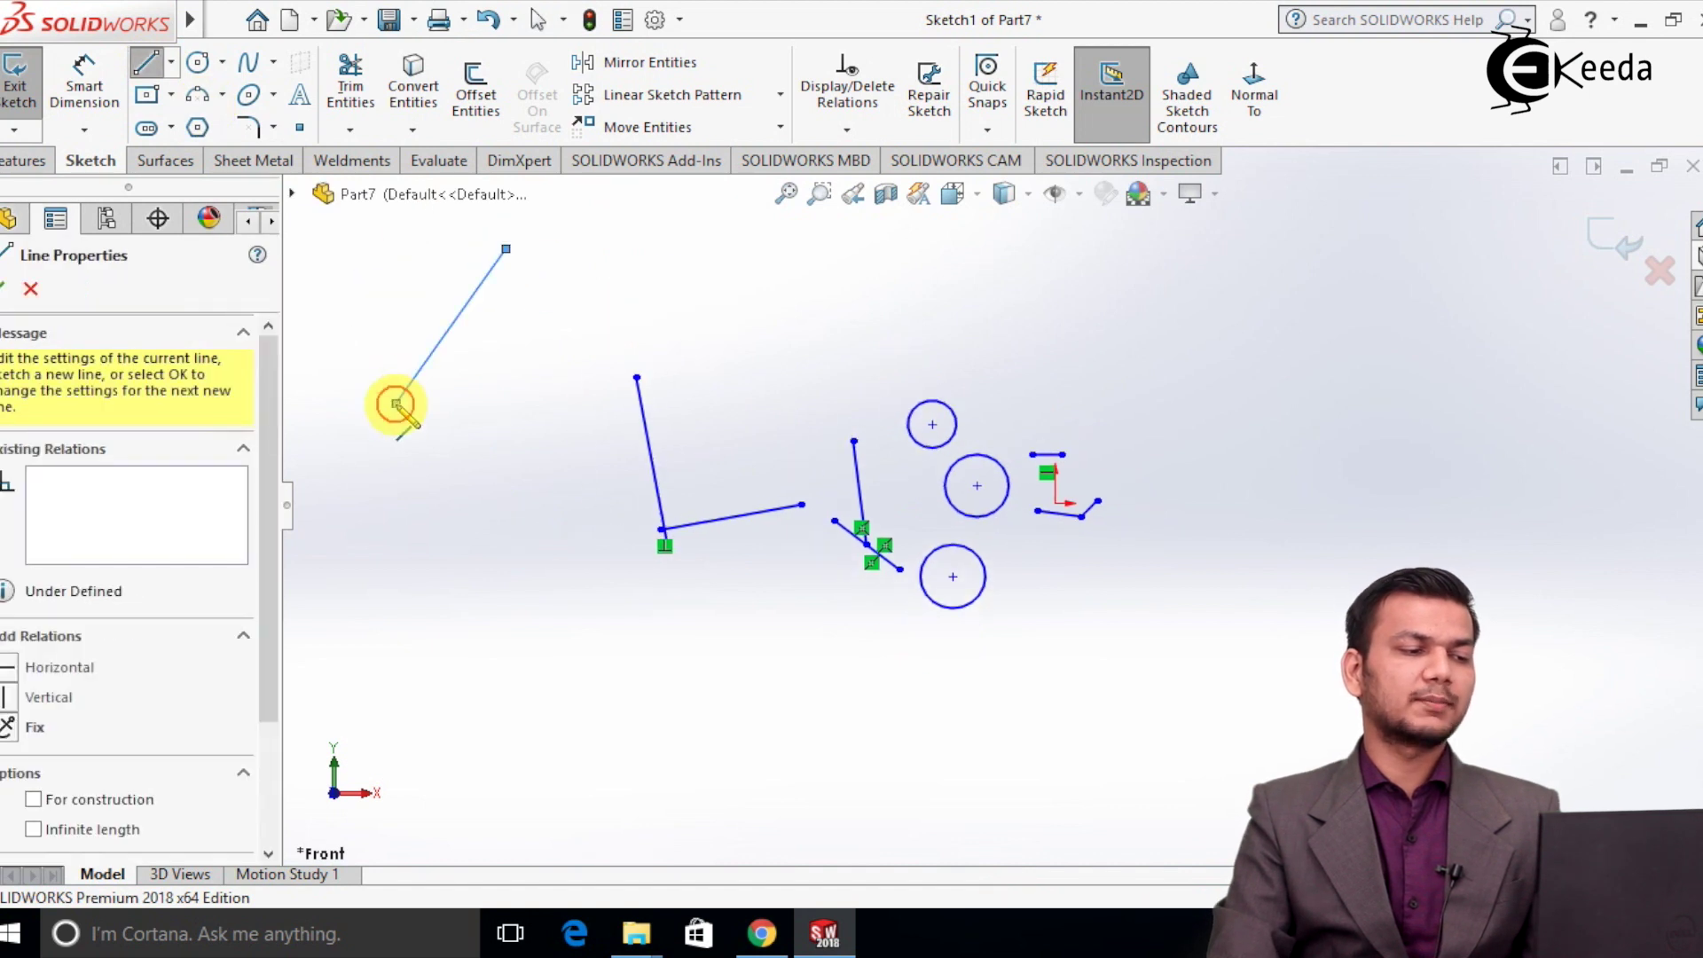
{"action": "right_click", "coordinate": [394, 405]}
{"action": "left_click", "coordinate": [463, 424]}
{"action": "left_click", "coordinate": [145, 60]}
{"action": "left_click", "coordinate": [517, 430]}
{"action": "left_click", "coordinate": [597, 291]}
{"action": "left_click", "coordinate": [572, 419]}
{"action": "right_click", "coordinate": [572, 419]}
{"action": "left_click", "coordinate": [601, 428]}
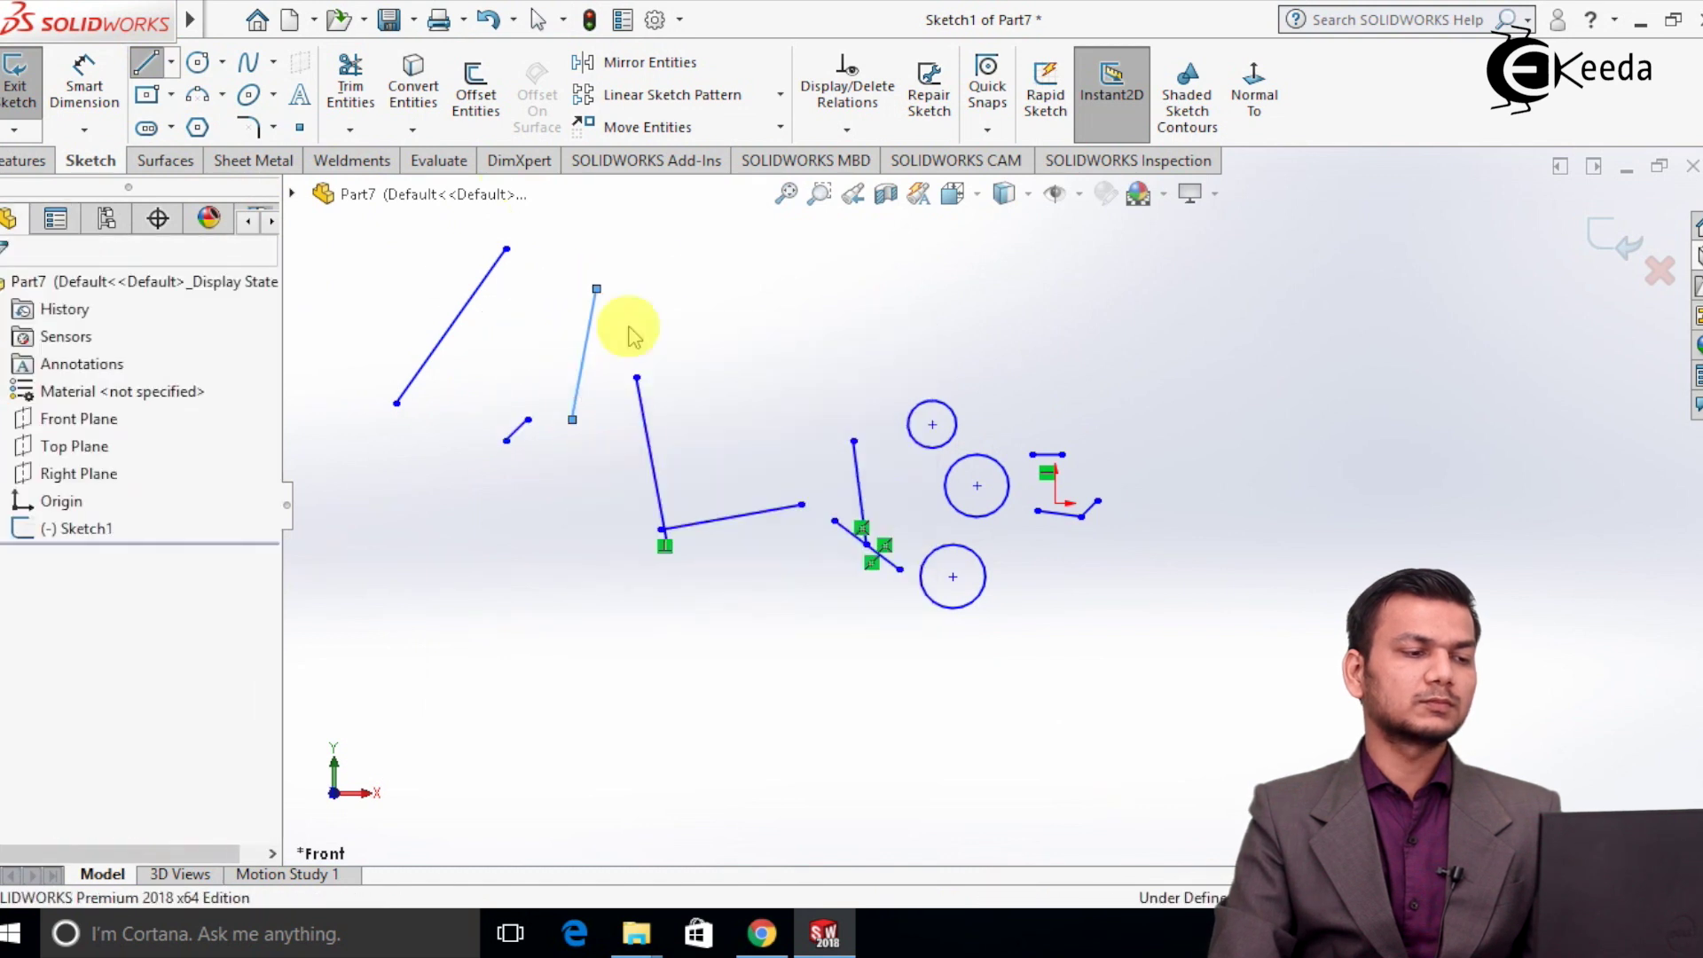
{"action": "key", "text": "Escape"}
{"action": "left_click", "coordinate": [854, 135]}
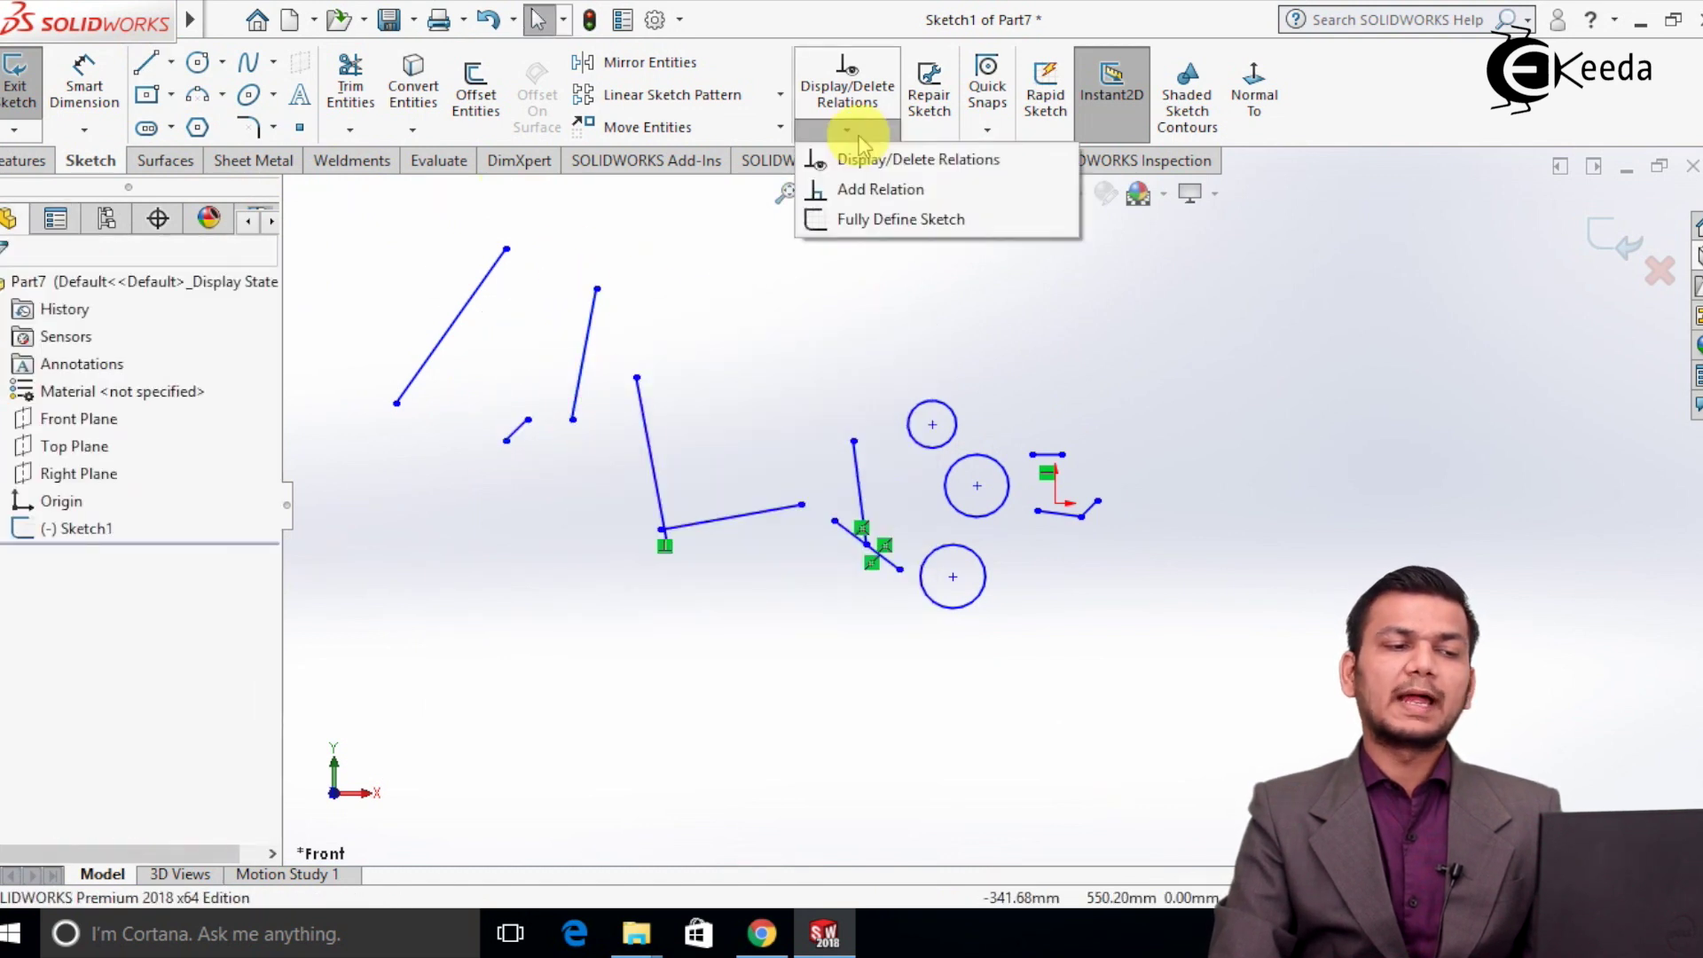
Add a Parallel relation between the two long upper-left lines.
{"action": "left_click", "coordinate": [869, 189]}
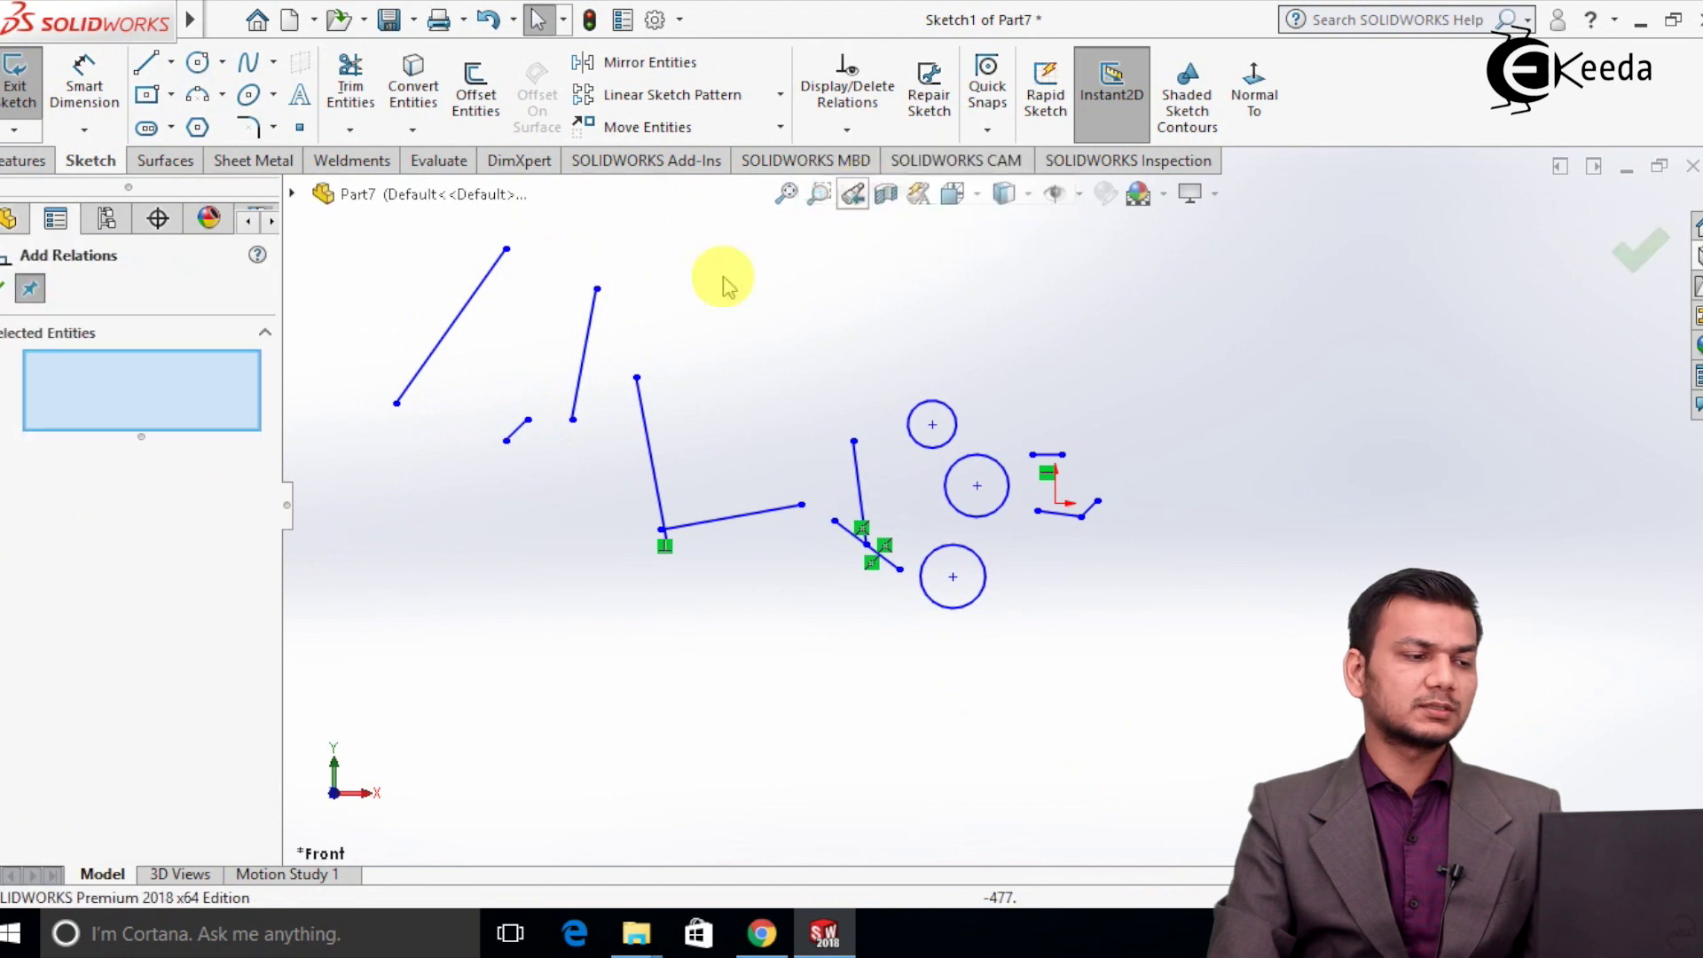
{"action": "left_click", "coordinate": [480, 304]}
{"action": "left_click", "coordinate": [589, 336]}
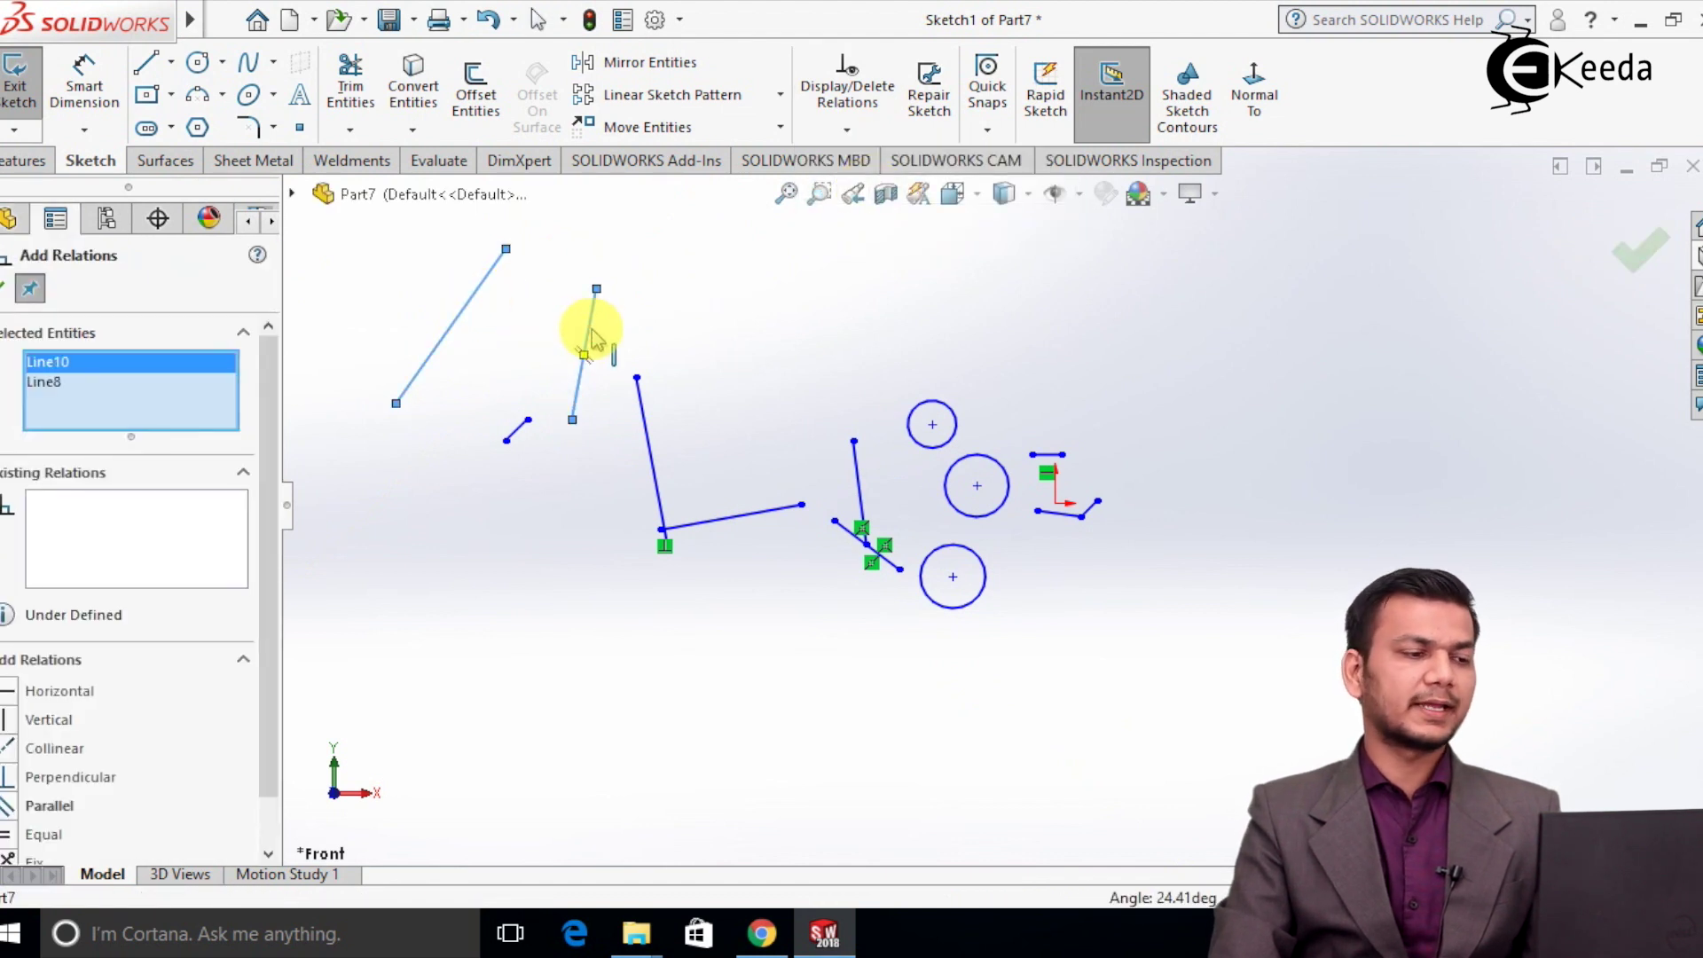
{"action": "left_click_drag", "start_coordinate": [284, 386], "coordinate": [273, 391]}
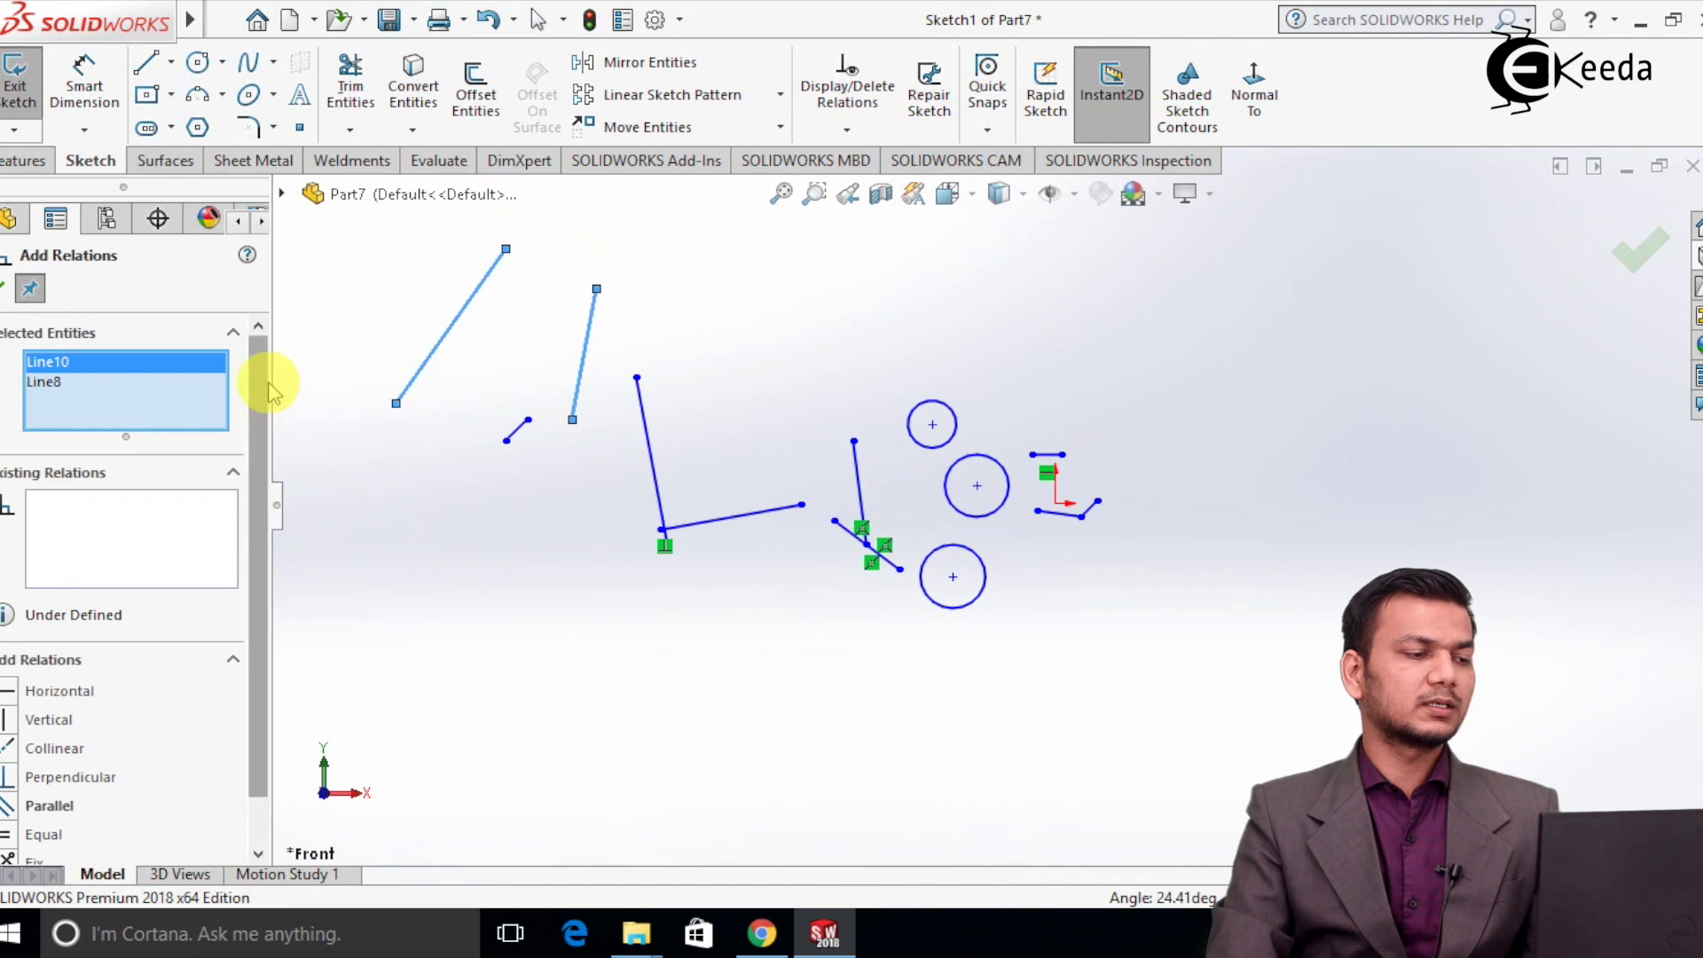
{"action": "scroll", "coordinate": [257, 497], "scroll_direction": "down", "scroll_amount": 2}
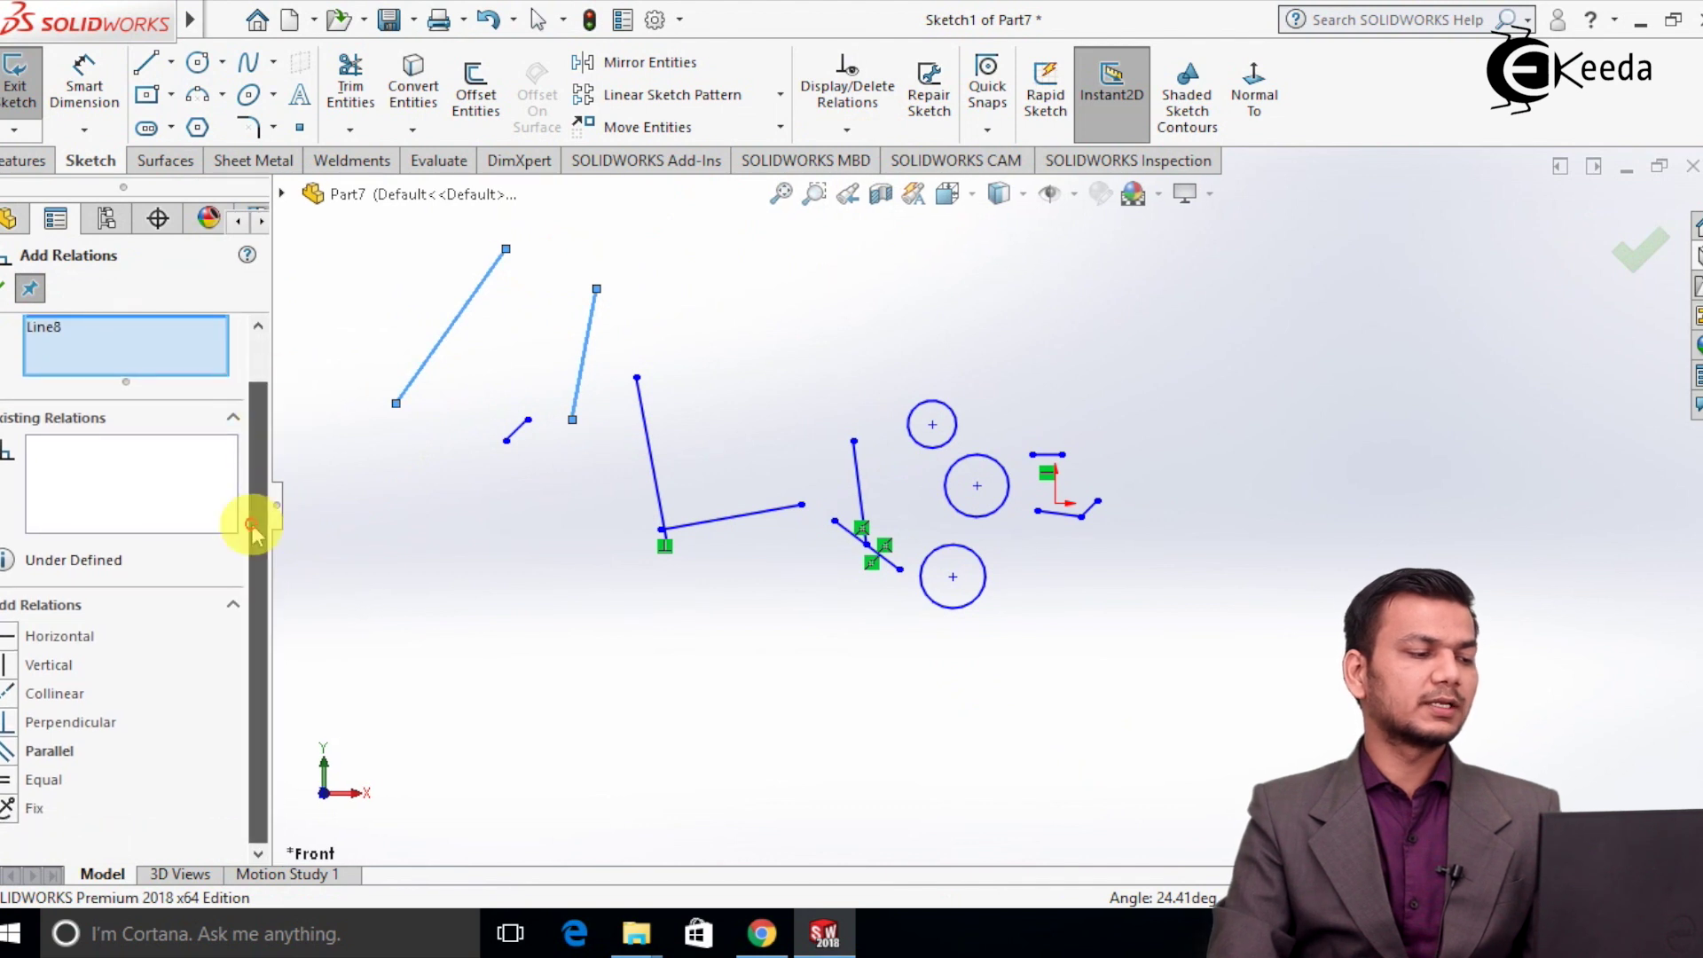
{"action": "left_click", "coordinate": [73, 755]}
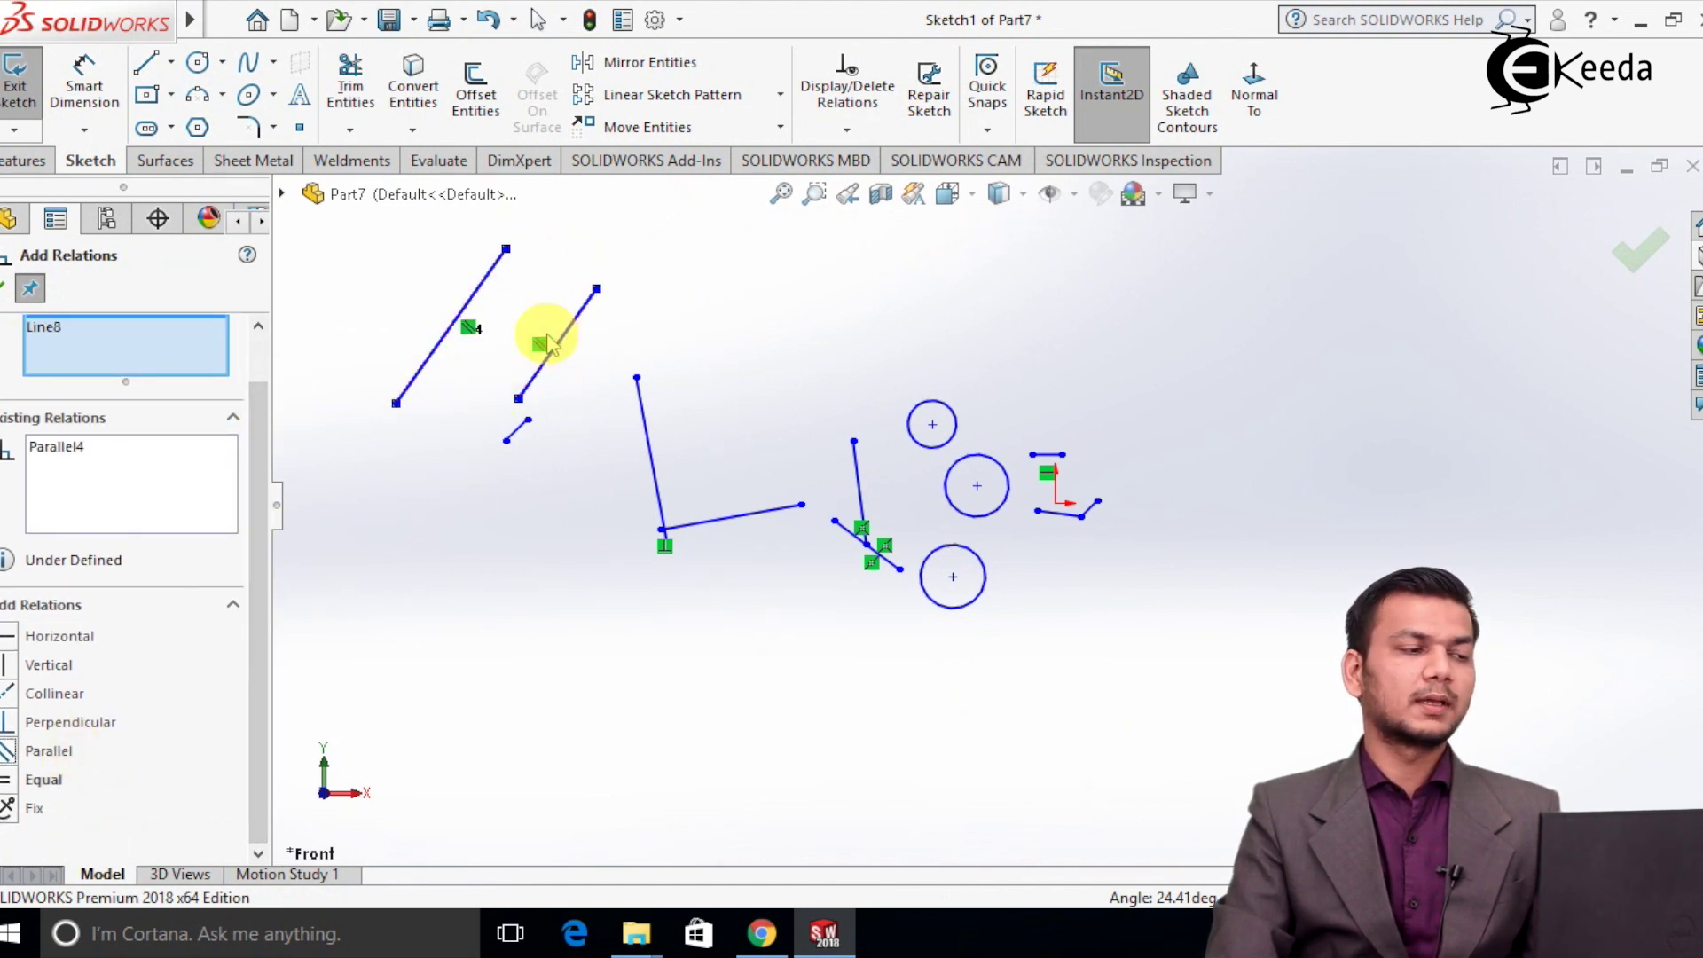
{"action": "left_click", "coordinate": [5, 289]}
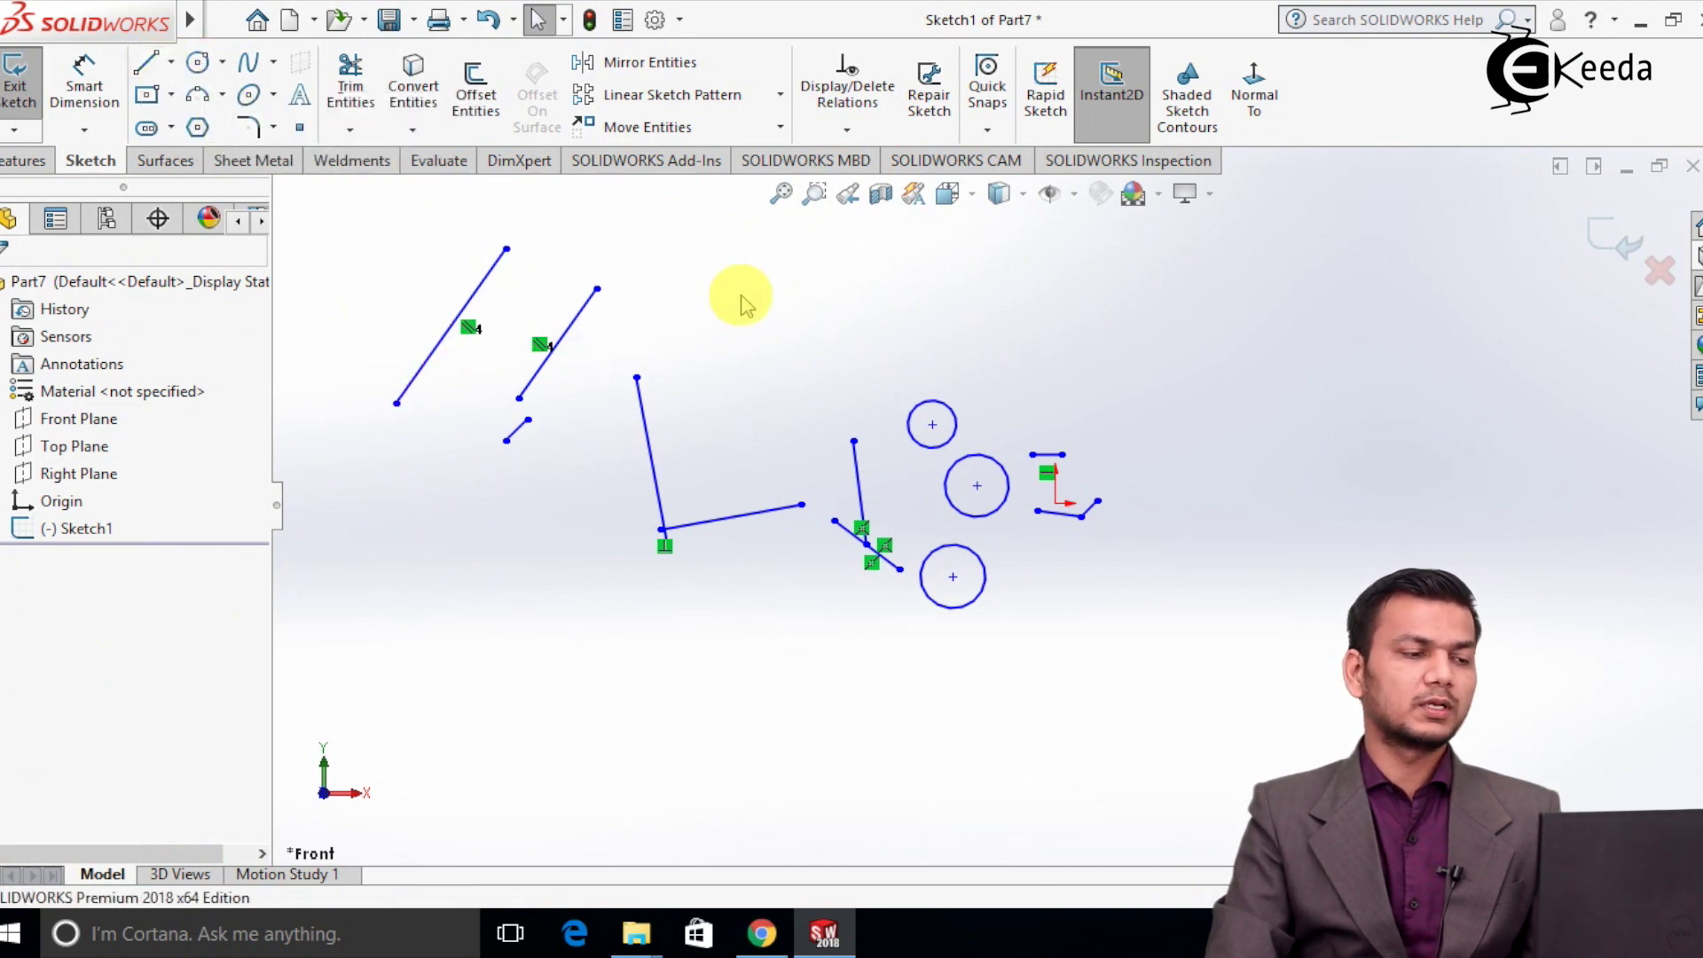
Box-select the short leftover line and delete it.
{"action": "scroll", "coordinate": [536, 360], "scroll_direction": "down", "scroll_amount": 2}
{"action": "left_click_drag", "start_coordinate": [615, 417], "coordinate": [522, 497]}
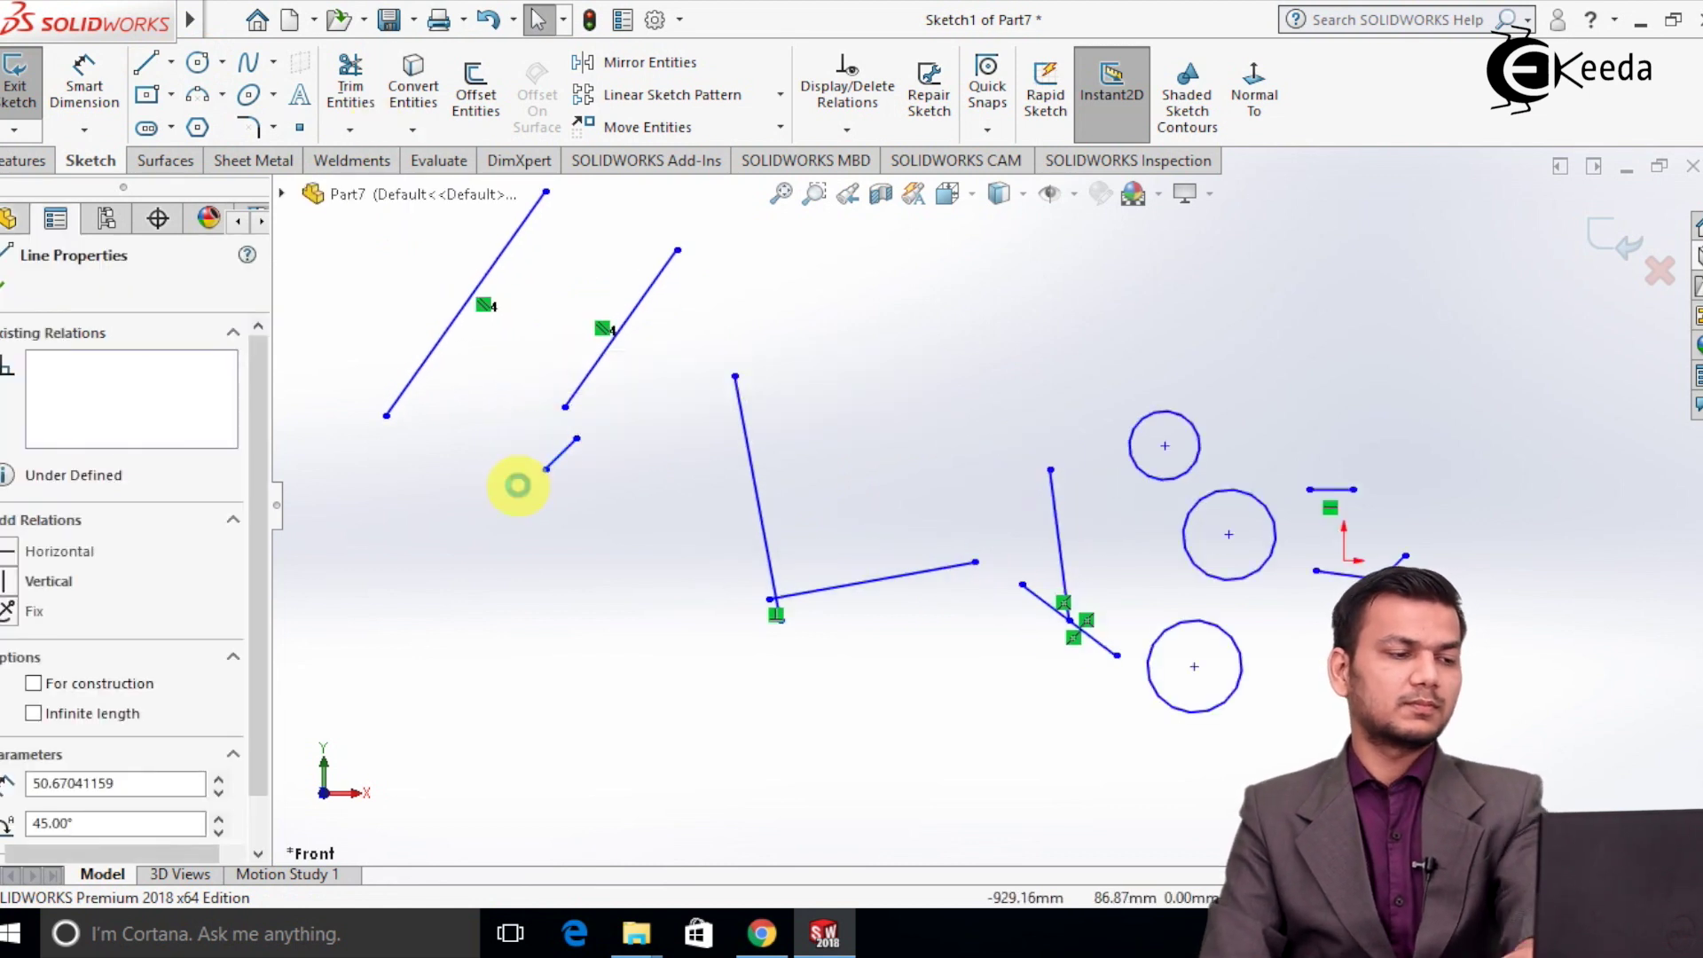
{"action": "key", "text": "Delete"}
Apply an Equal relation to the upper-left line and its parallel partner line.
{"action": "left_click", "coordinate": [862, 137]}
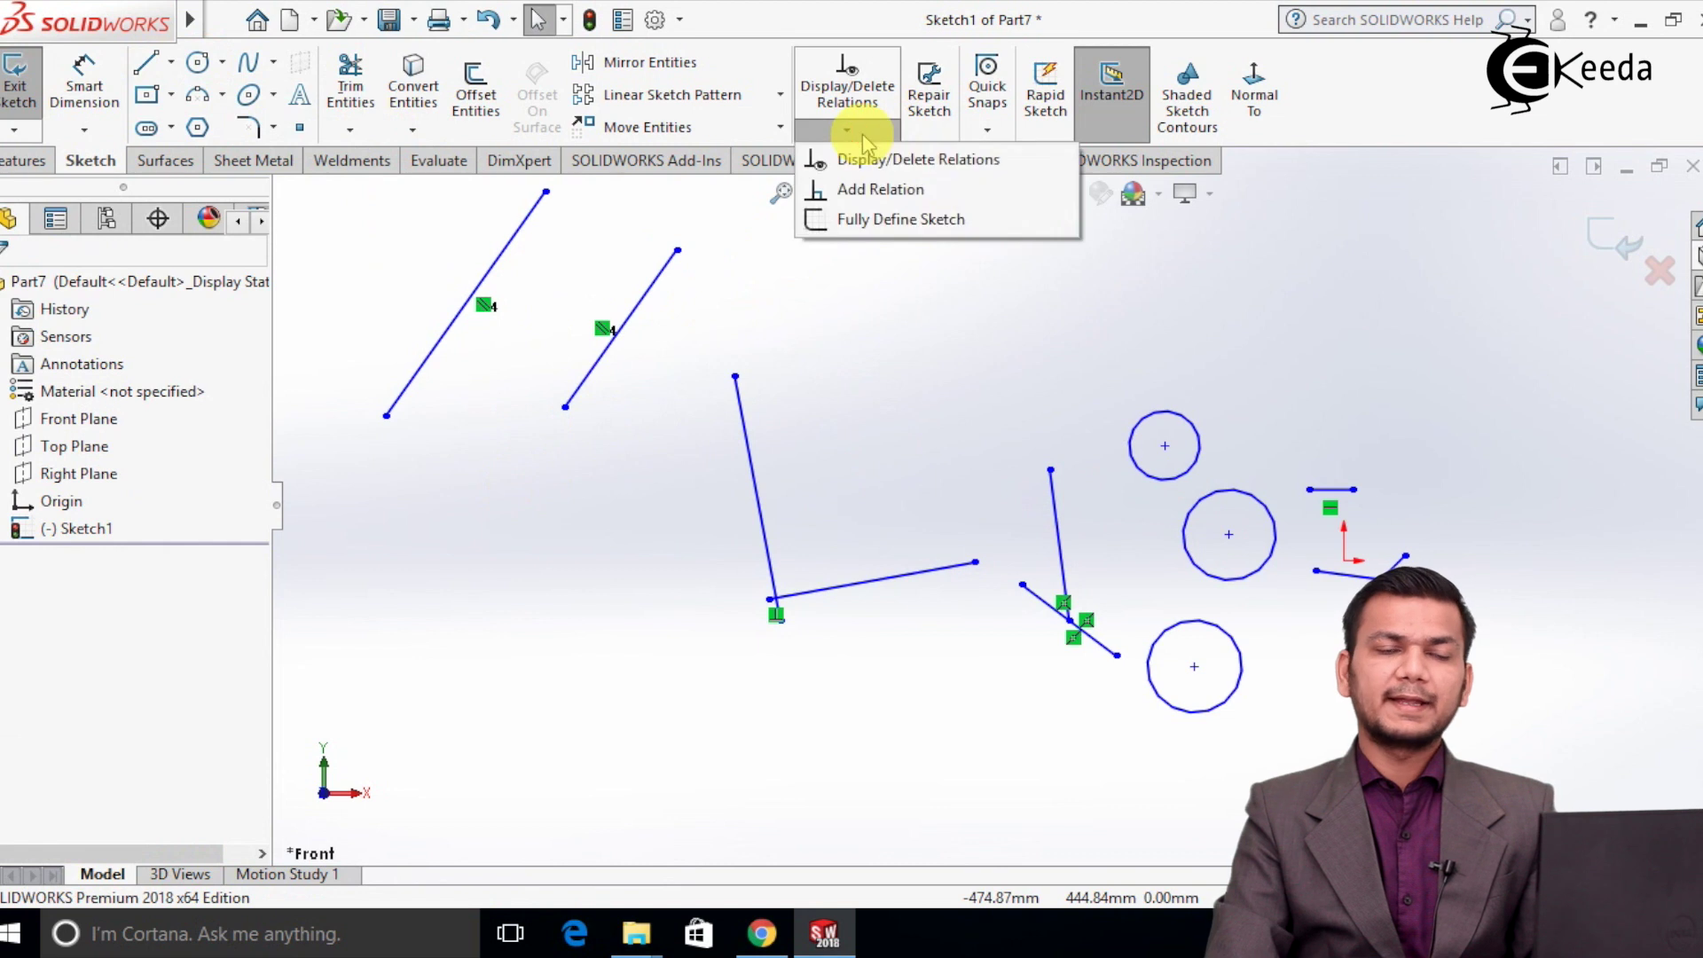
{"action": "left_click", "coordinate": [869, 193]}
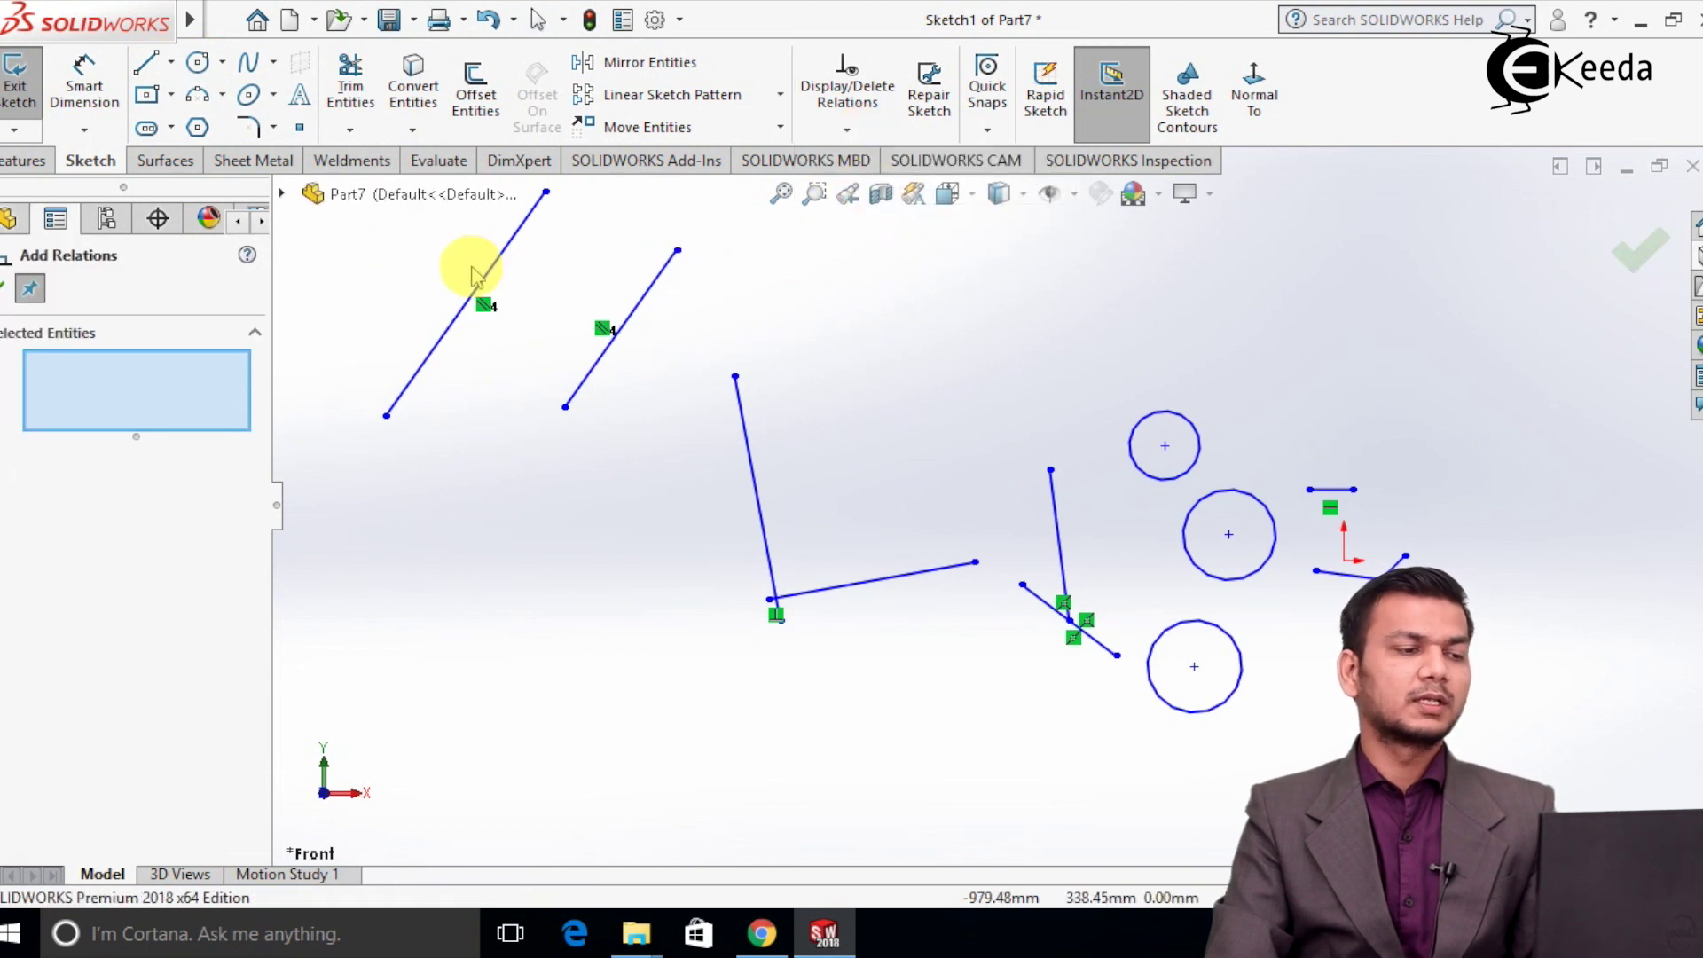
{"action": "left_click", "coordinate": [497, 259]}
{"action": "left_click", "coordinate": [645, 310]}
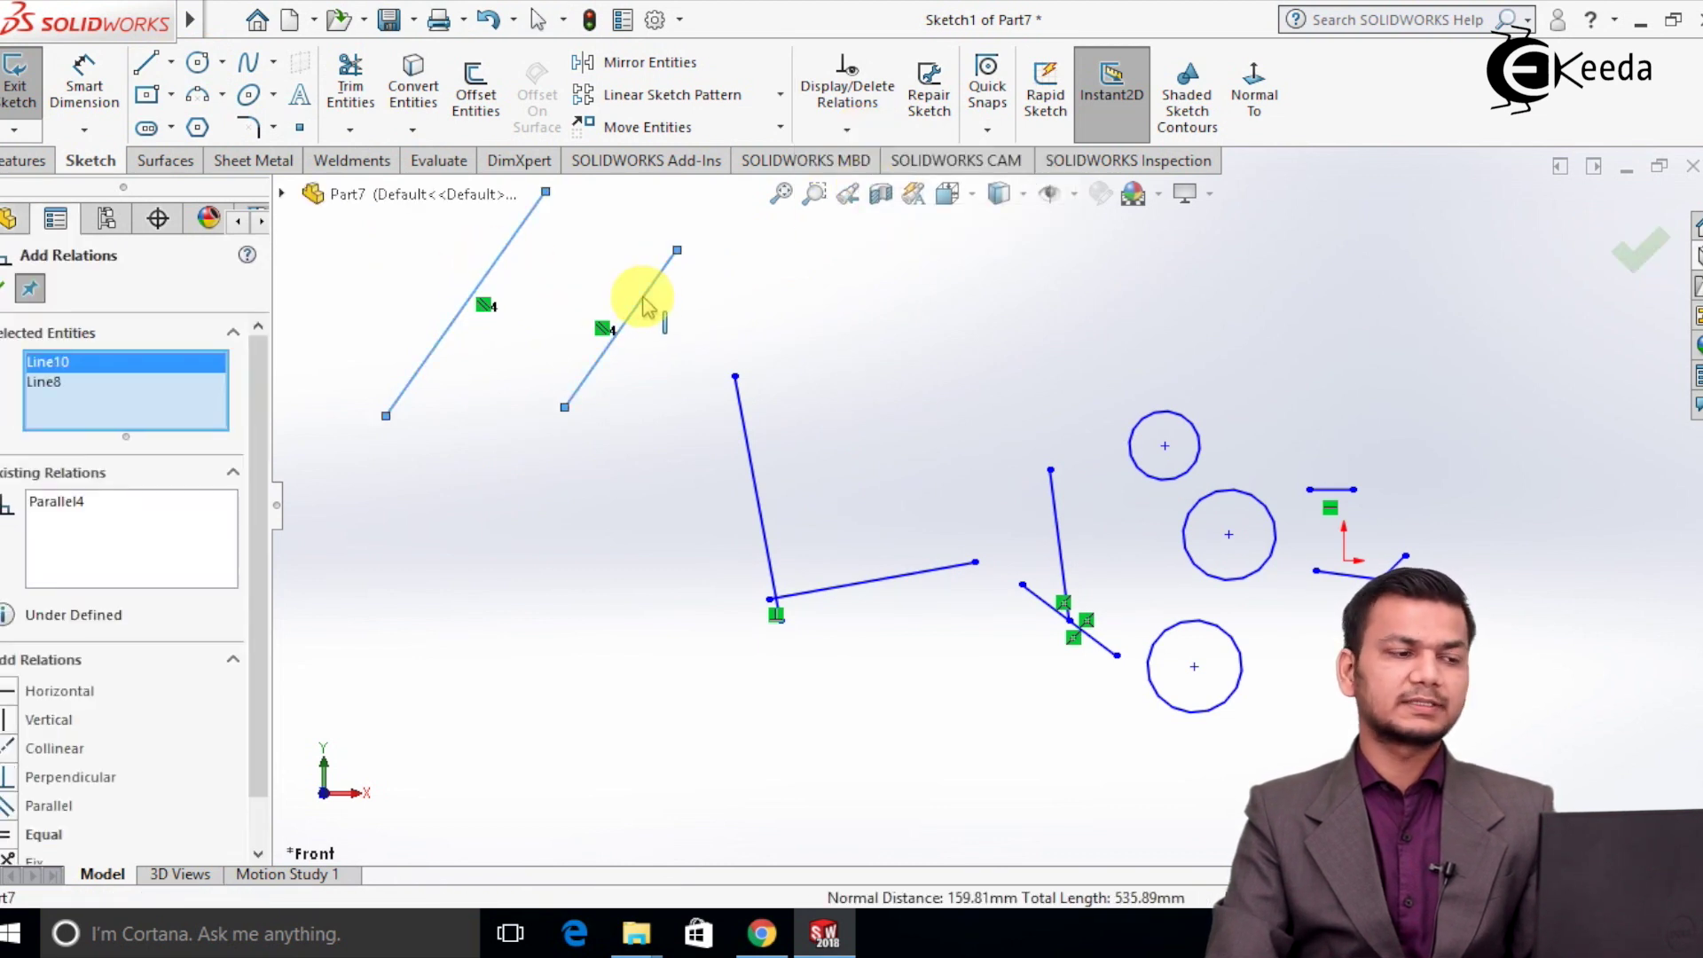
{"action": "scroll", "coordinate": [251, 494], "scroll_direction": "down", "scroll_amount": 2}
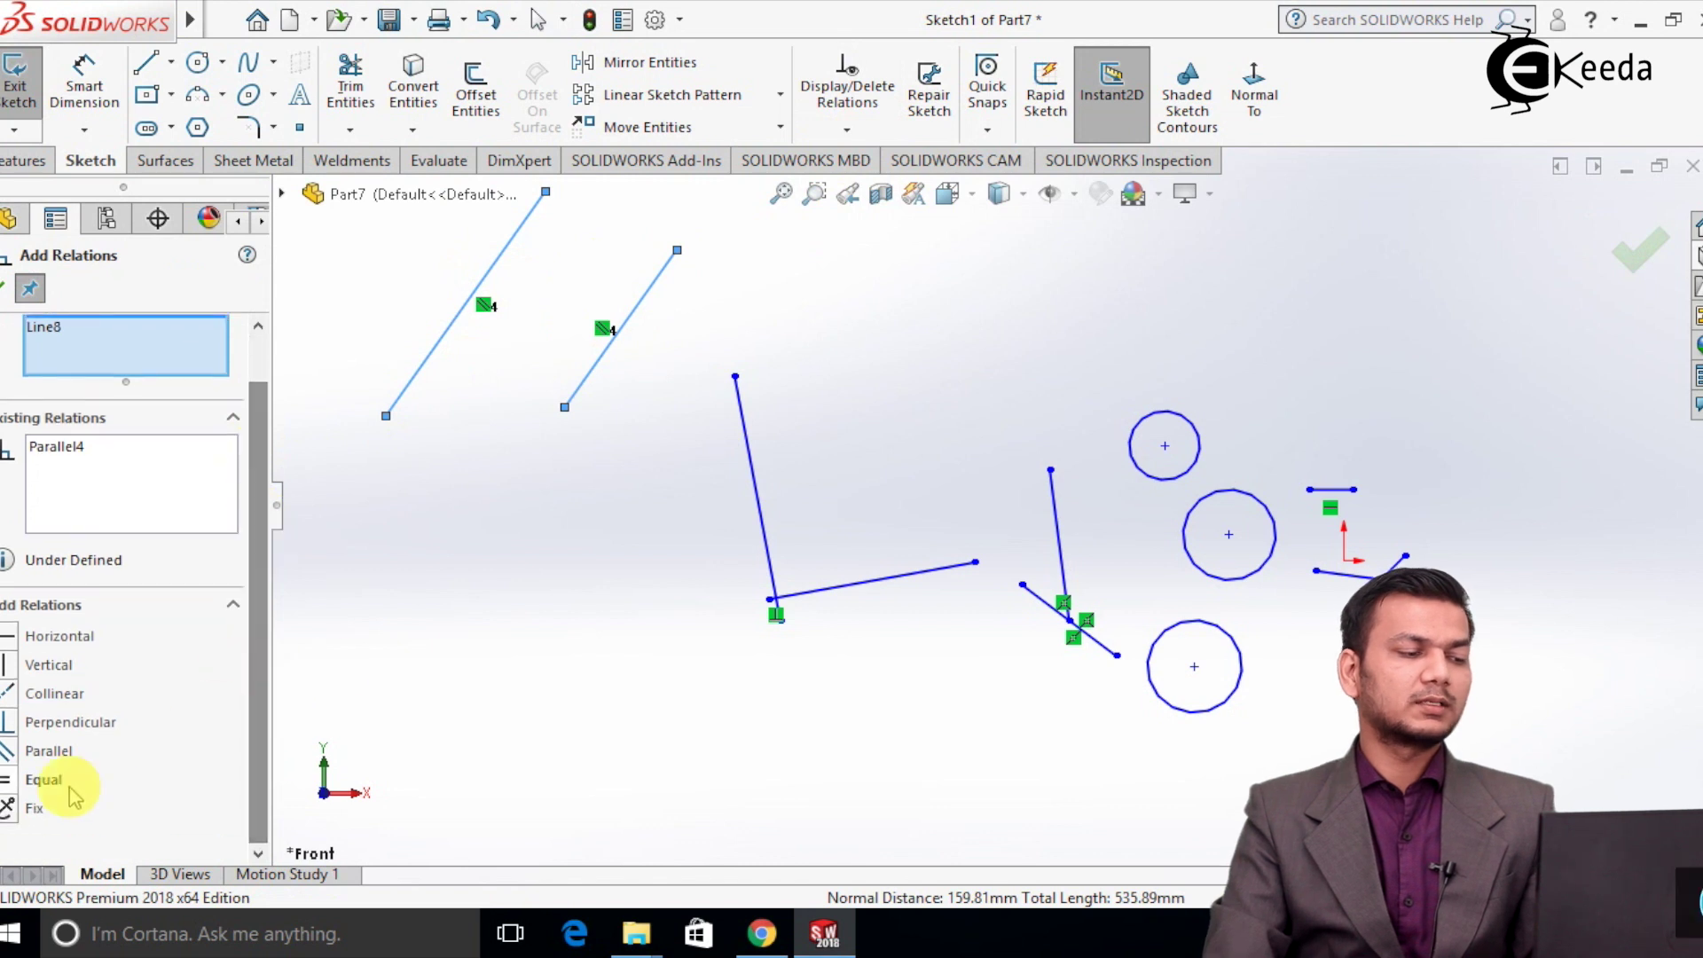
{"action": "left_click", "coordinate": [43, 779]}
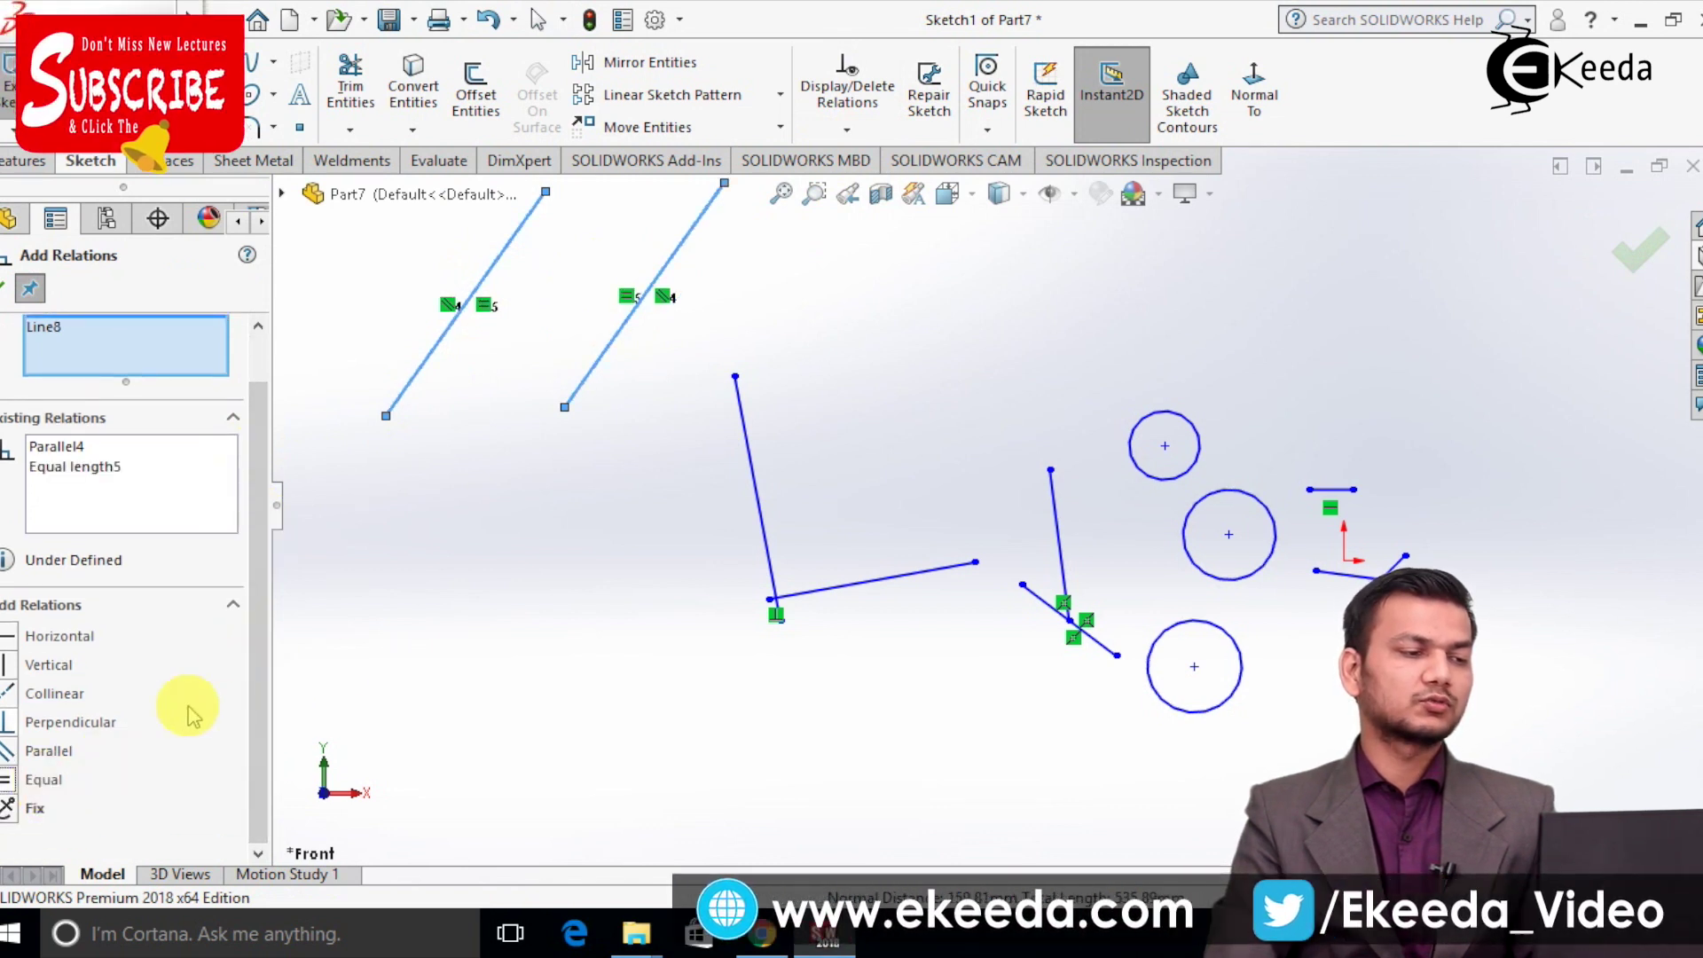
{"action": "left_click", "coordinate": [3, 285]}
{"action": "scroll", "coordinate": [879, 312], "scroll_direction": "up", "scroll_amount": 3}
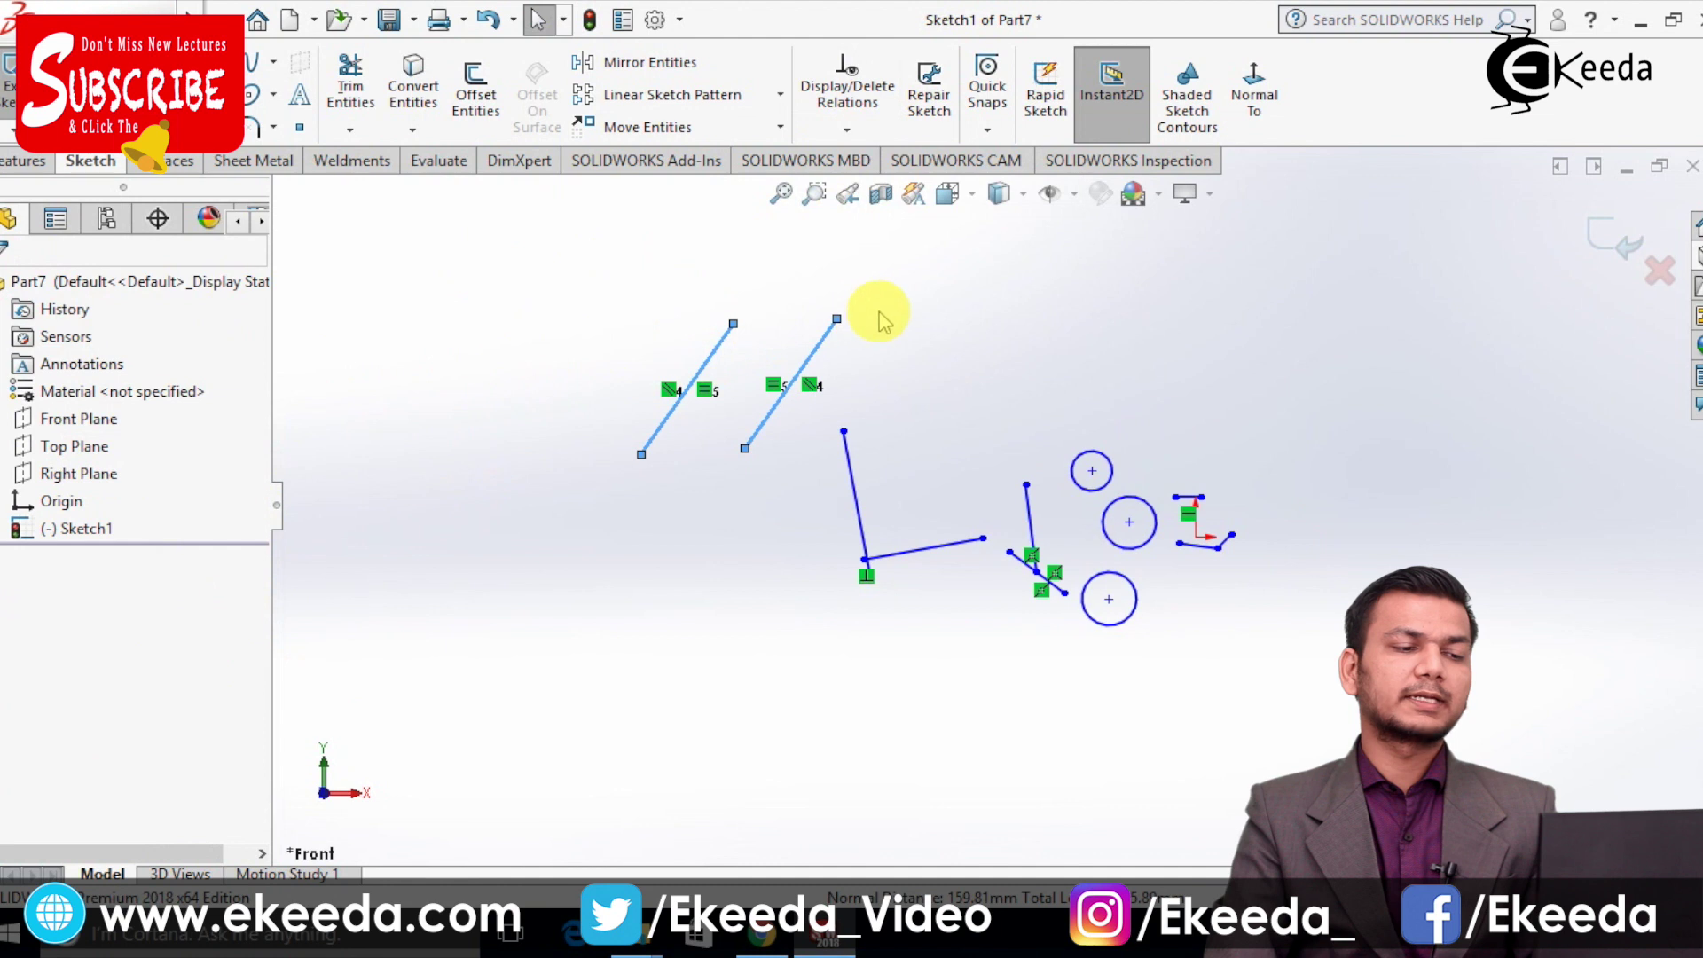
{"action": "scroll", "coordinate": [1208, 426], "scroll_direction": "down", "scroll_amount": 2}
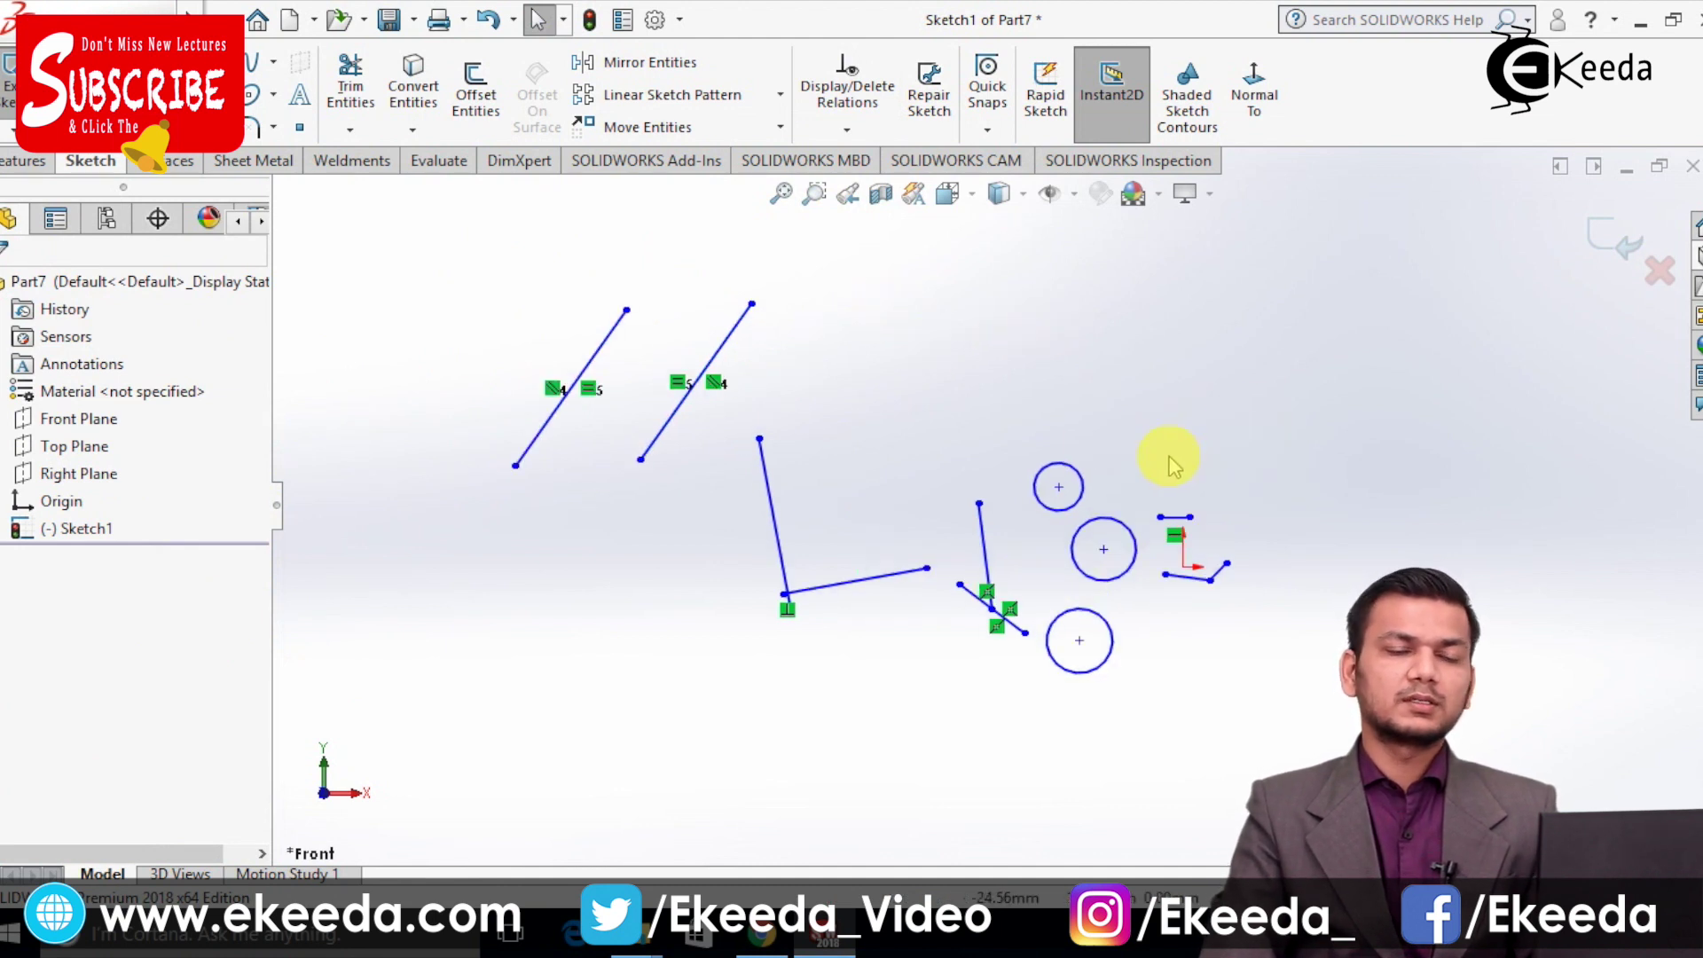
{"action": "scroll", "coordinate": [1100, 465], "scroll_direction": "down", "scroll_amount": 2}
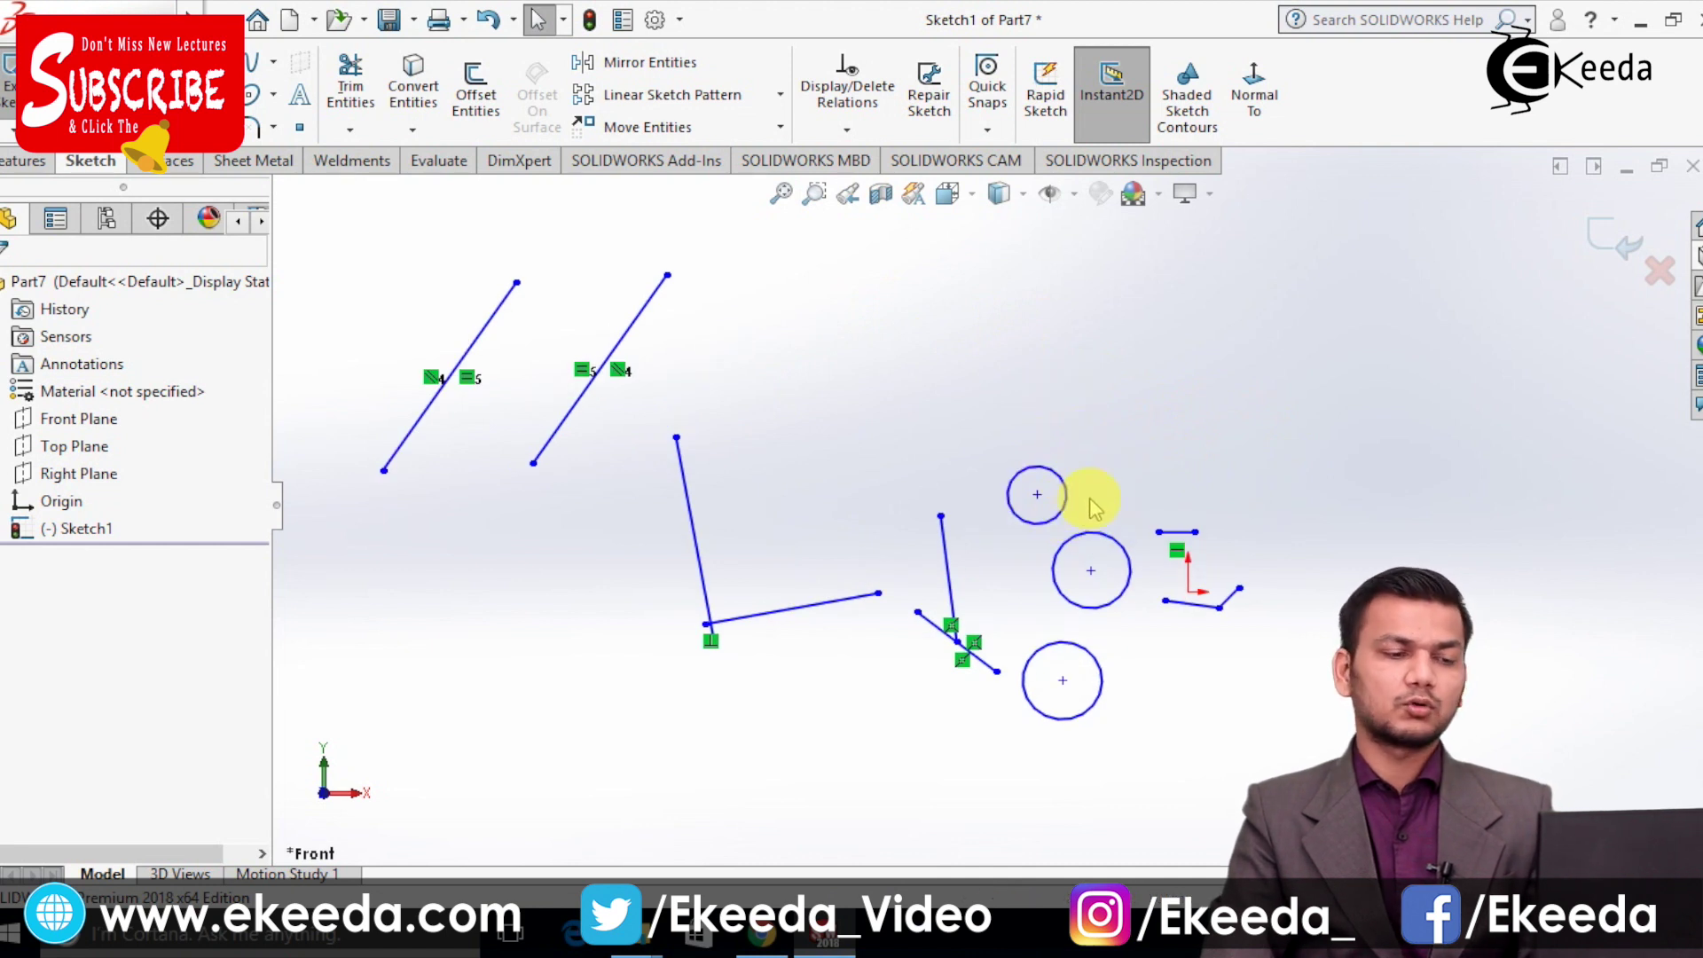
{"action": "left_click", "coordinate": [1064, 520]}
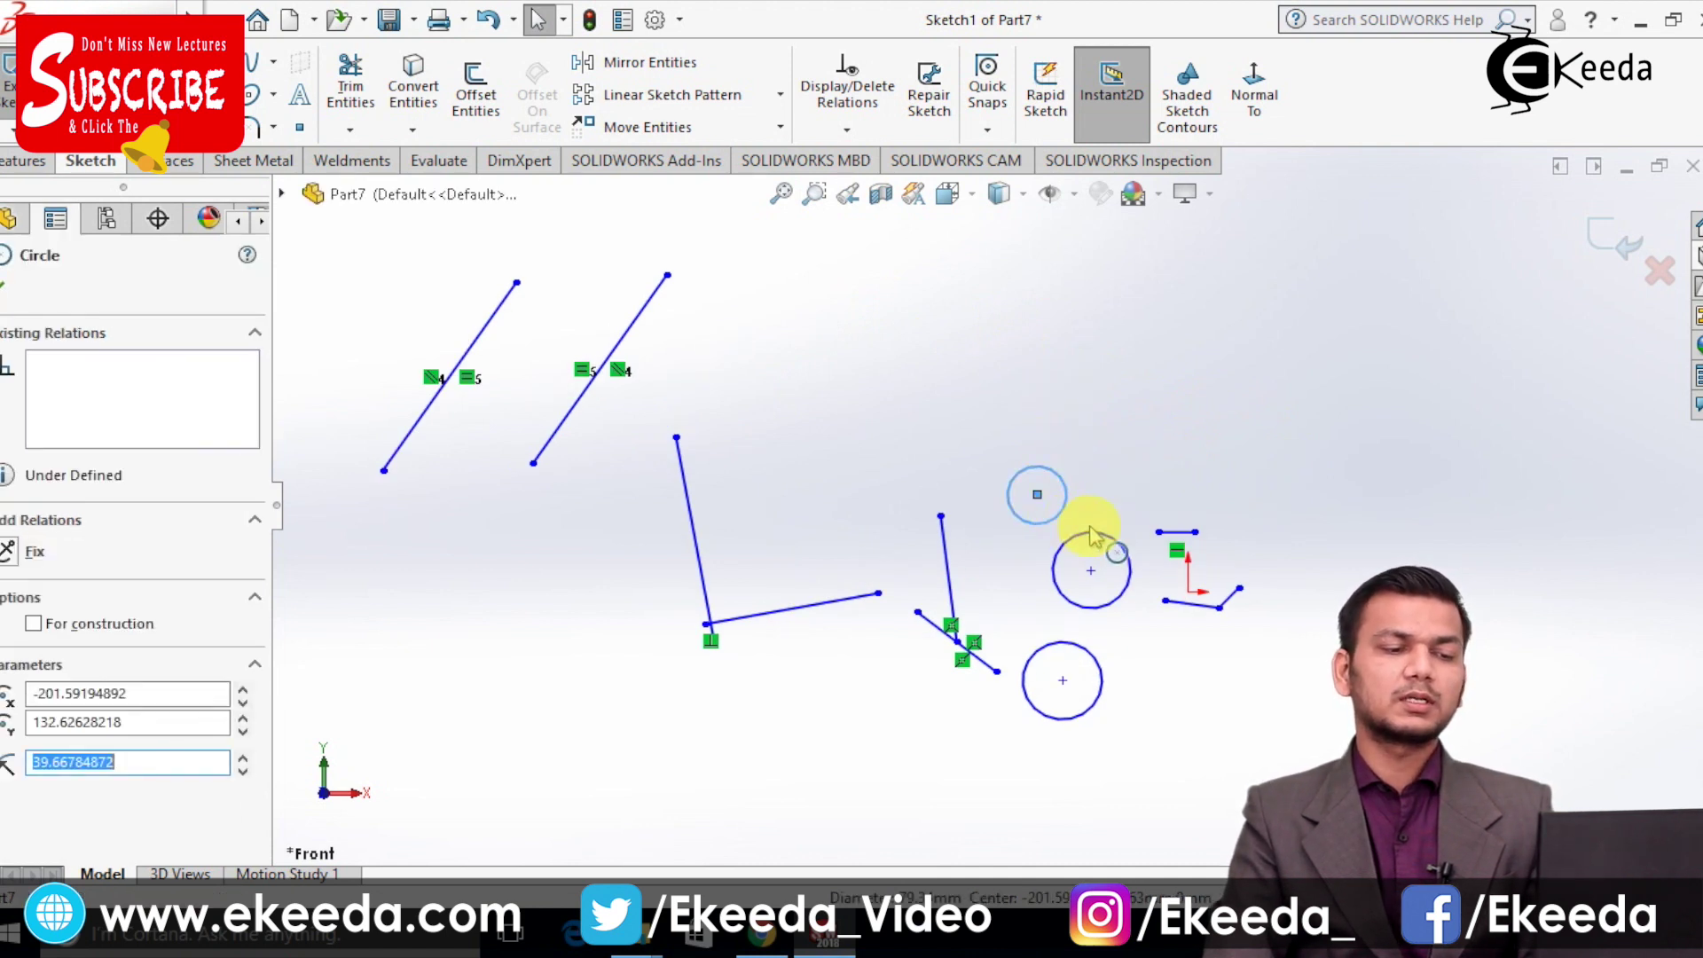
{"action": "left_click", "coordinate": [1098, 511], "text": "ctrl"}
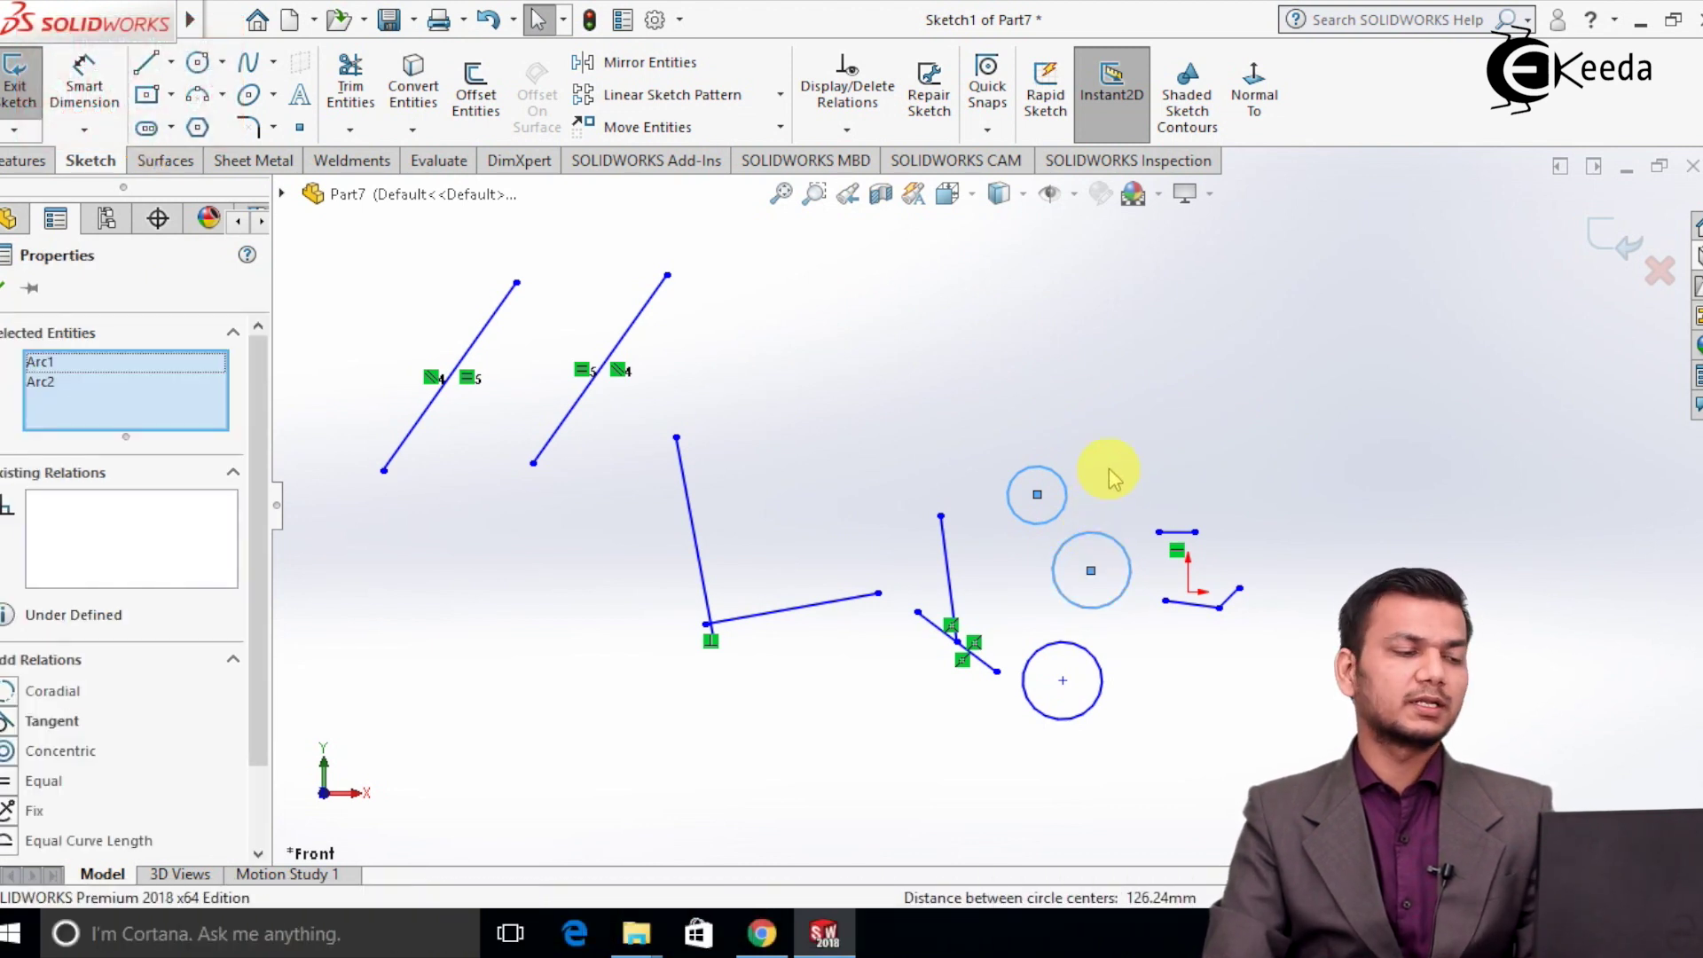
{"action": "left_click_drag", "start_coordinate": [258, 392], "coordinate": [227, 530]}
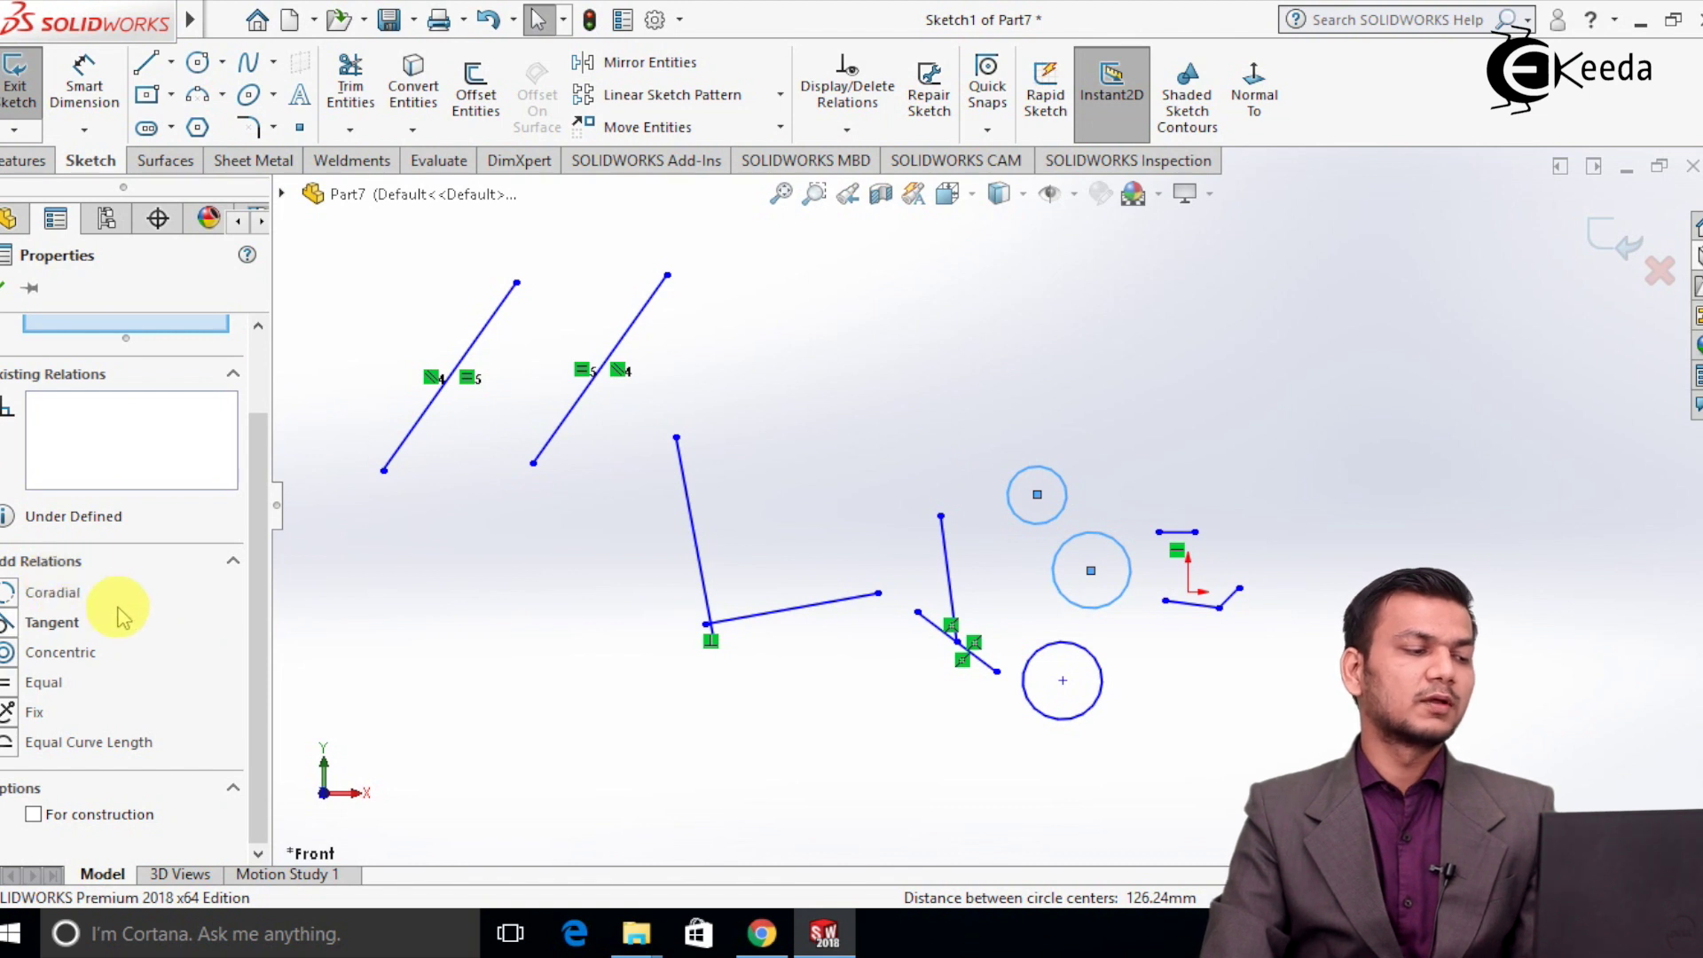
{"action": "left_click", "coordinate": [65, 600]}
{"action": "left_click", "coordinate": [878, 407]}
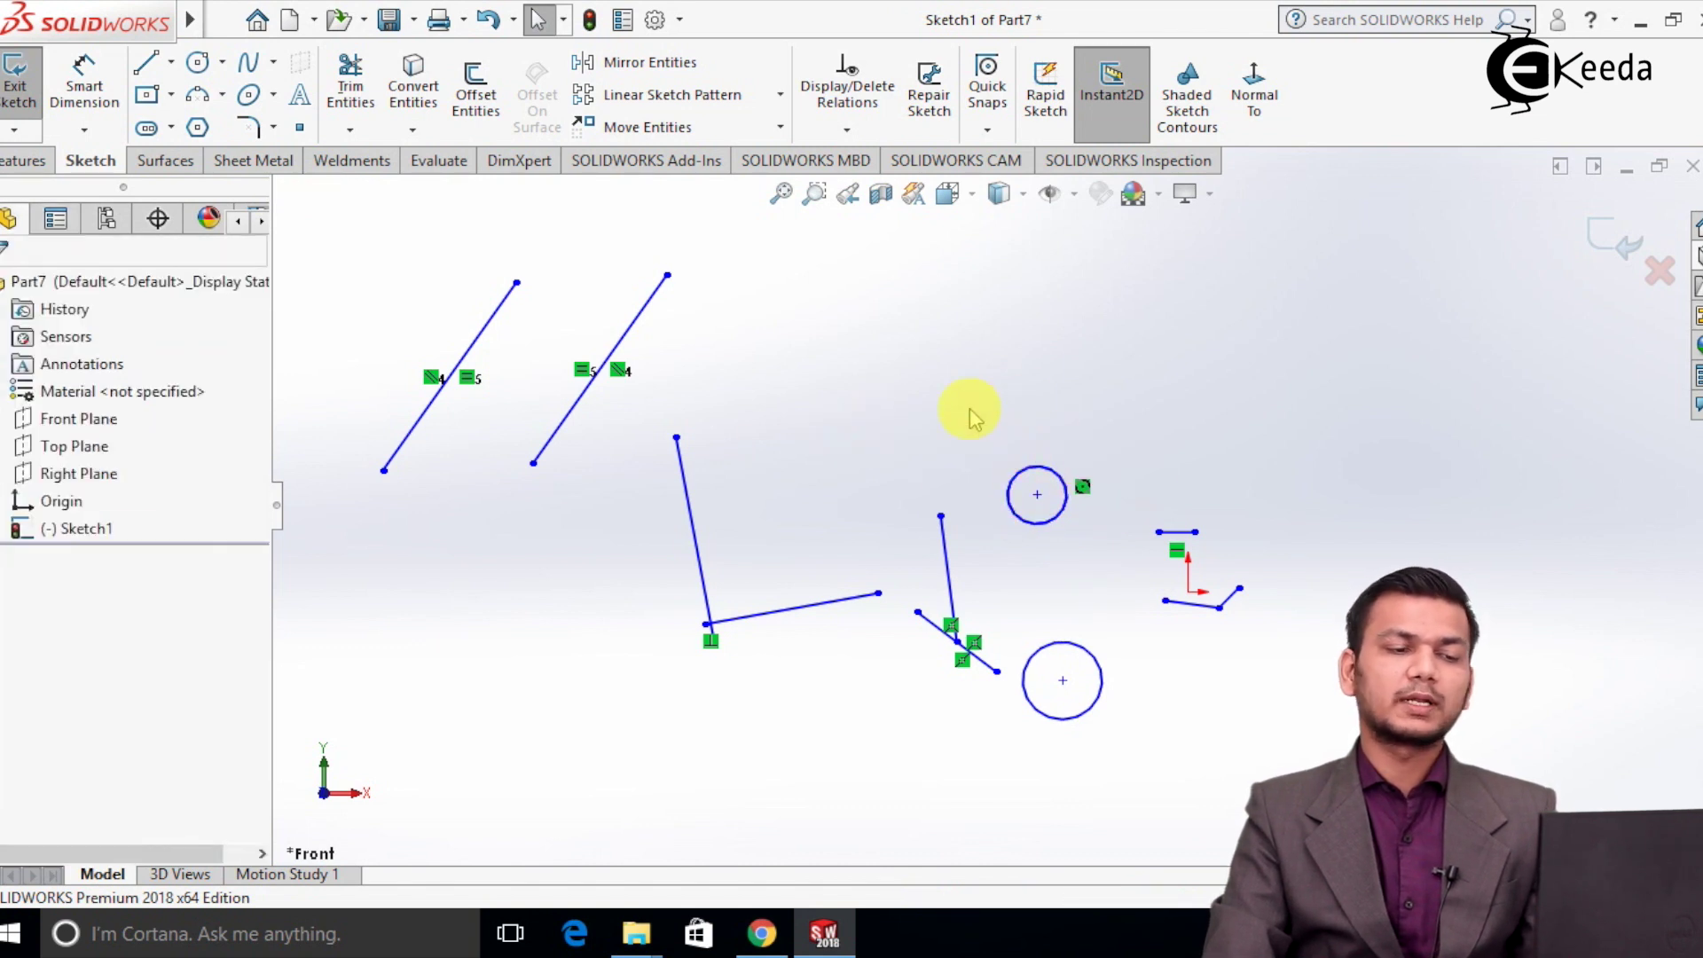
{"action": "key", "text": "ctrl+z"}
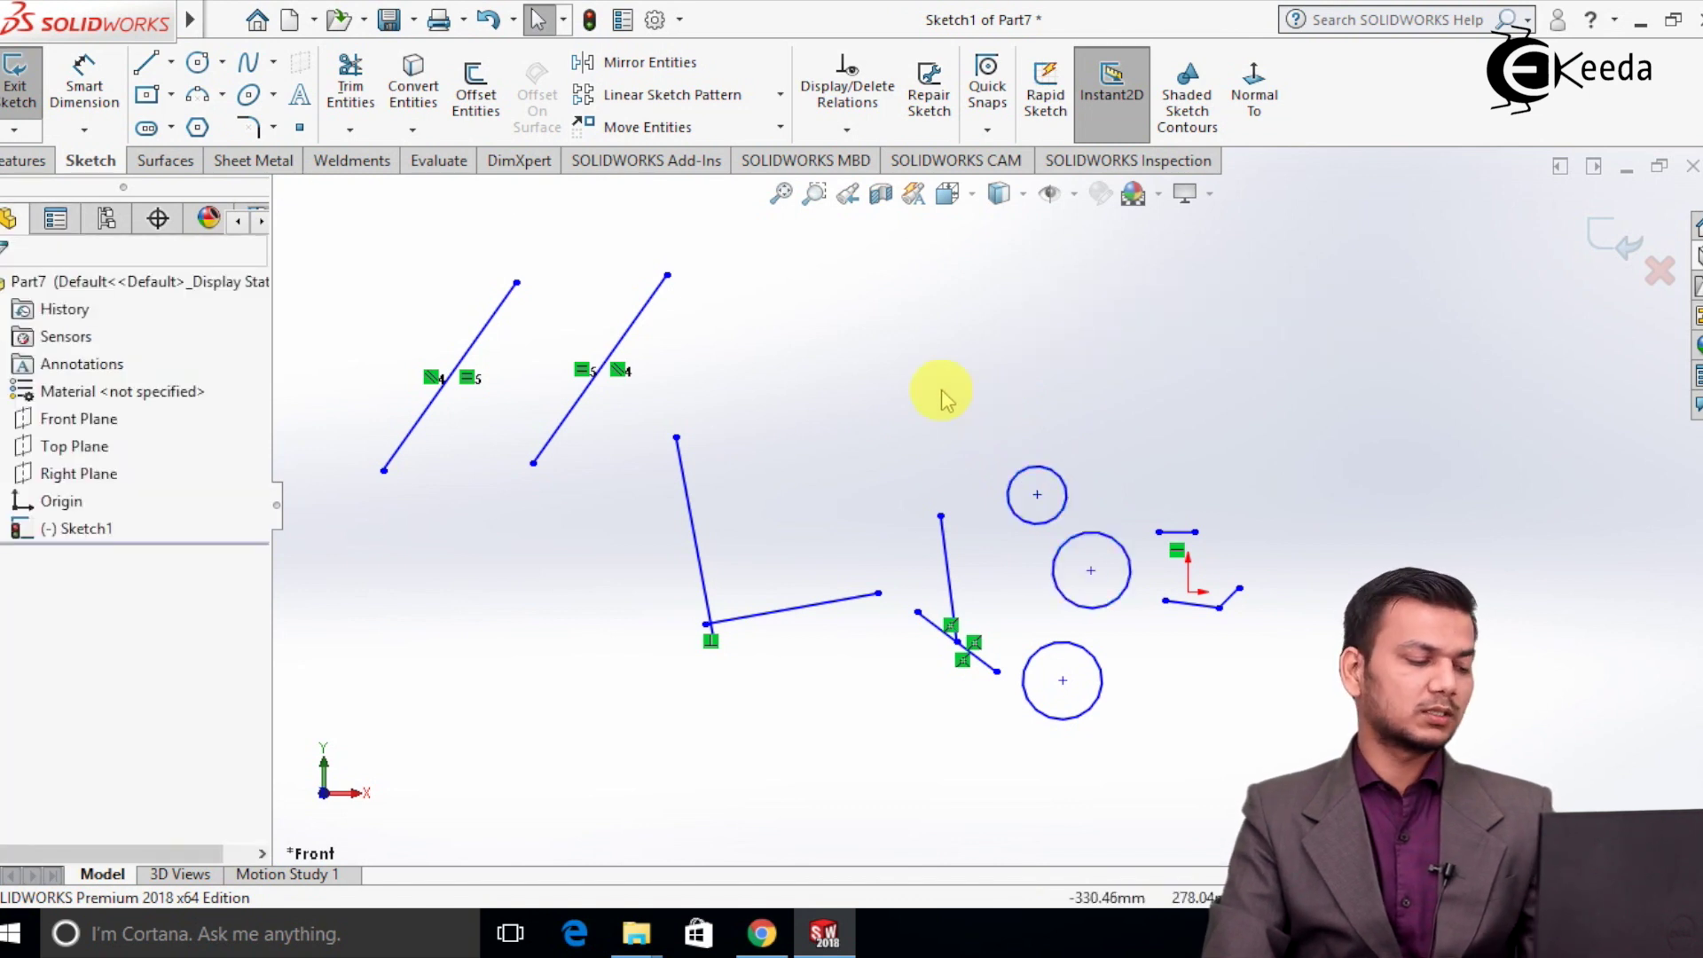
{"action": "left_click", "coordinate": [1048, 525]}
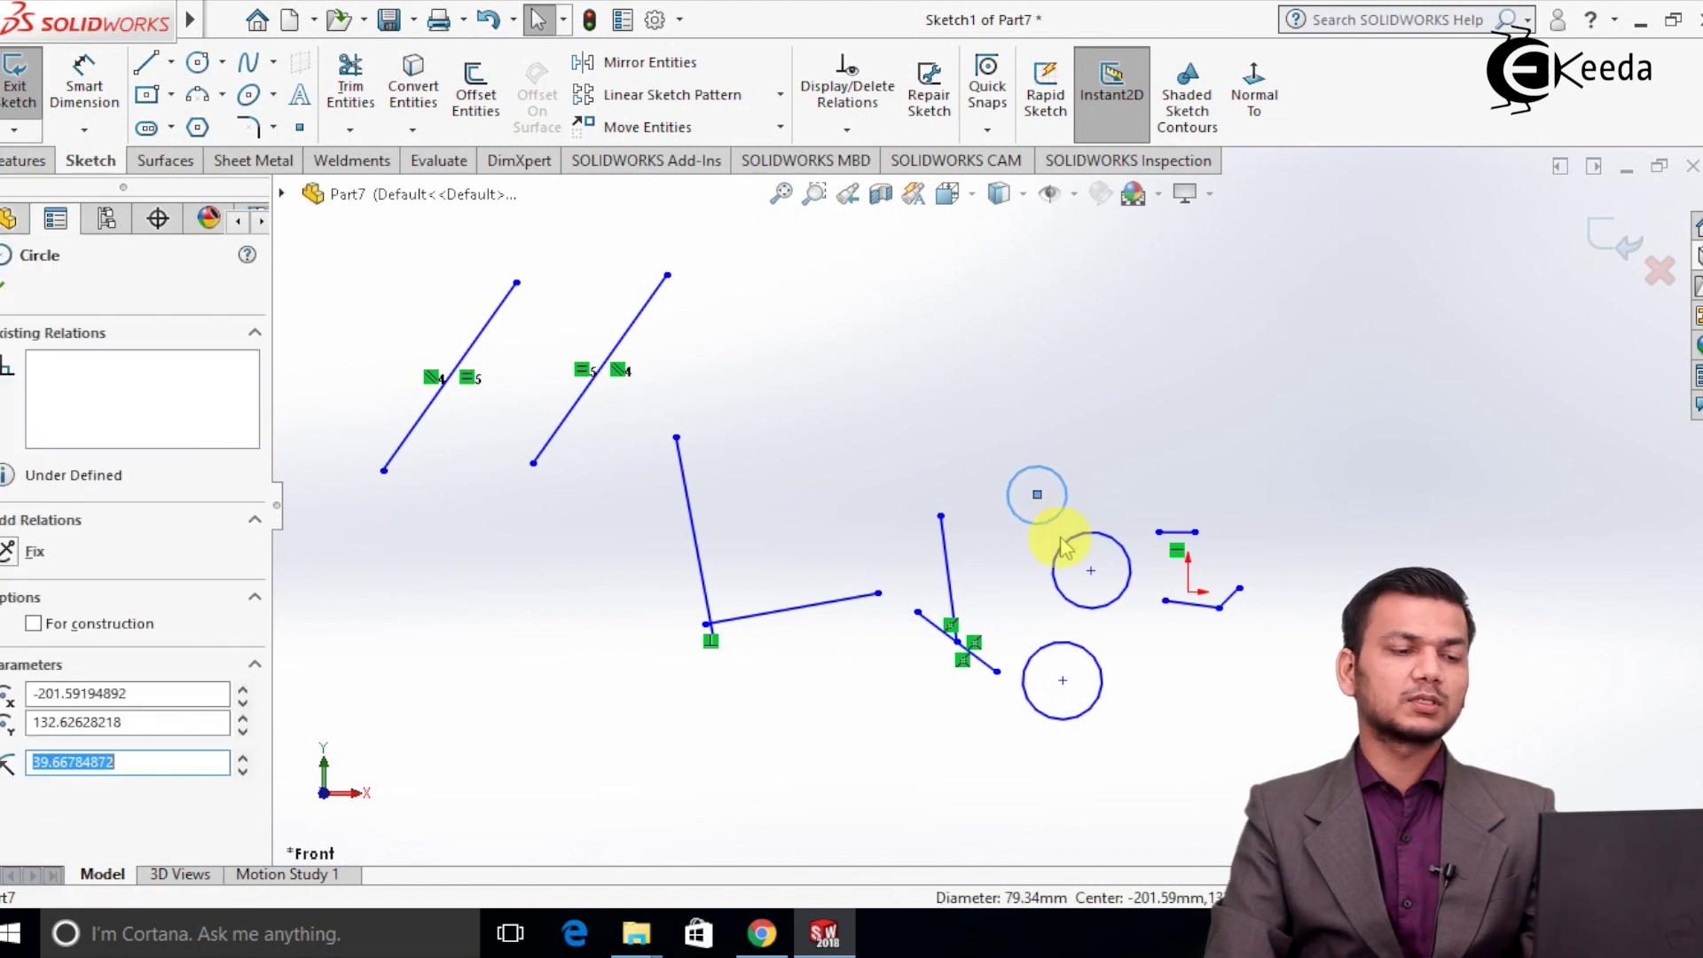
{"action": "left_click", "coordinate": [1071, 542], "text": "ctrl"}
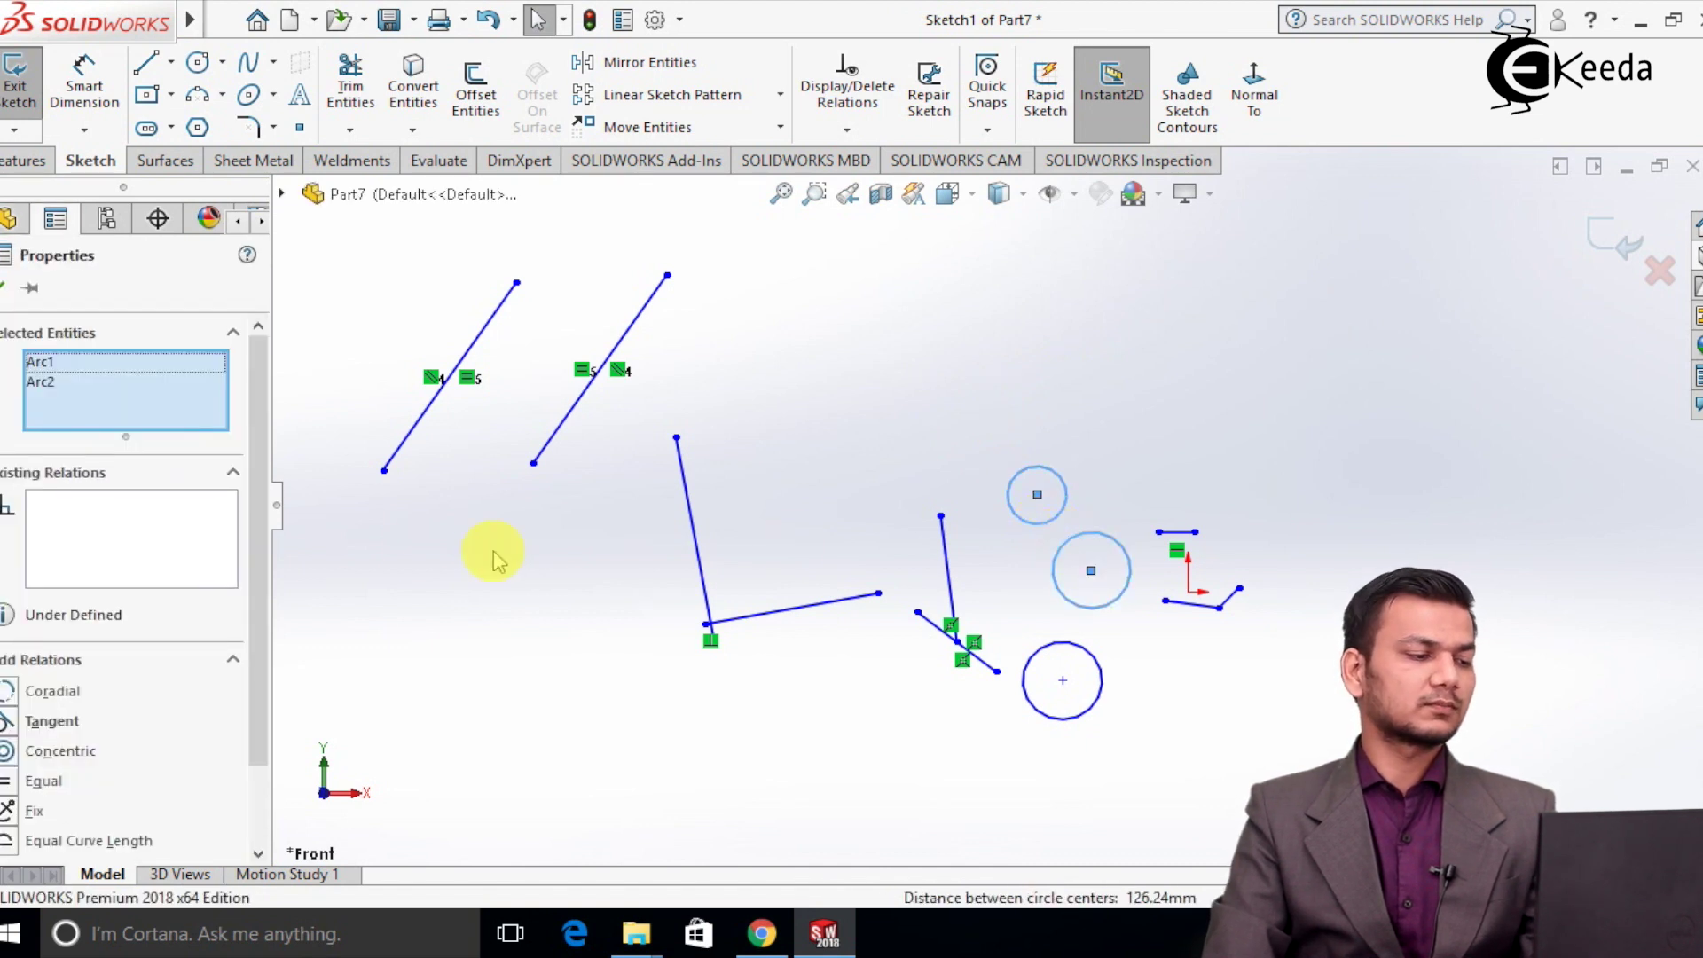
{"action": "left_click", "coordinate": [52, 721]}
{"action": "left_click", "coordinate": [349, 352]}
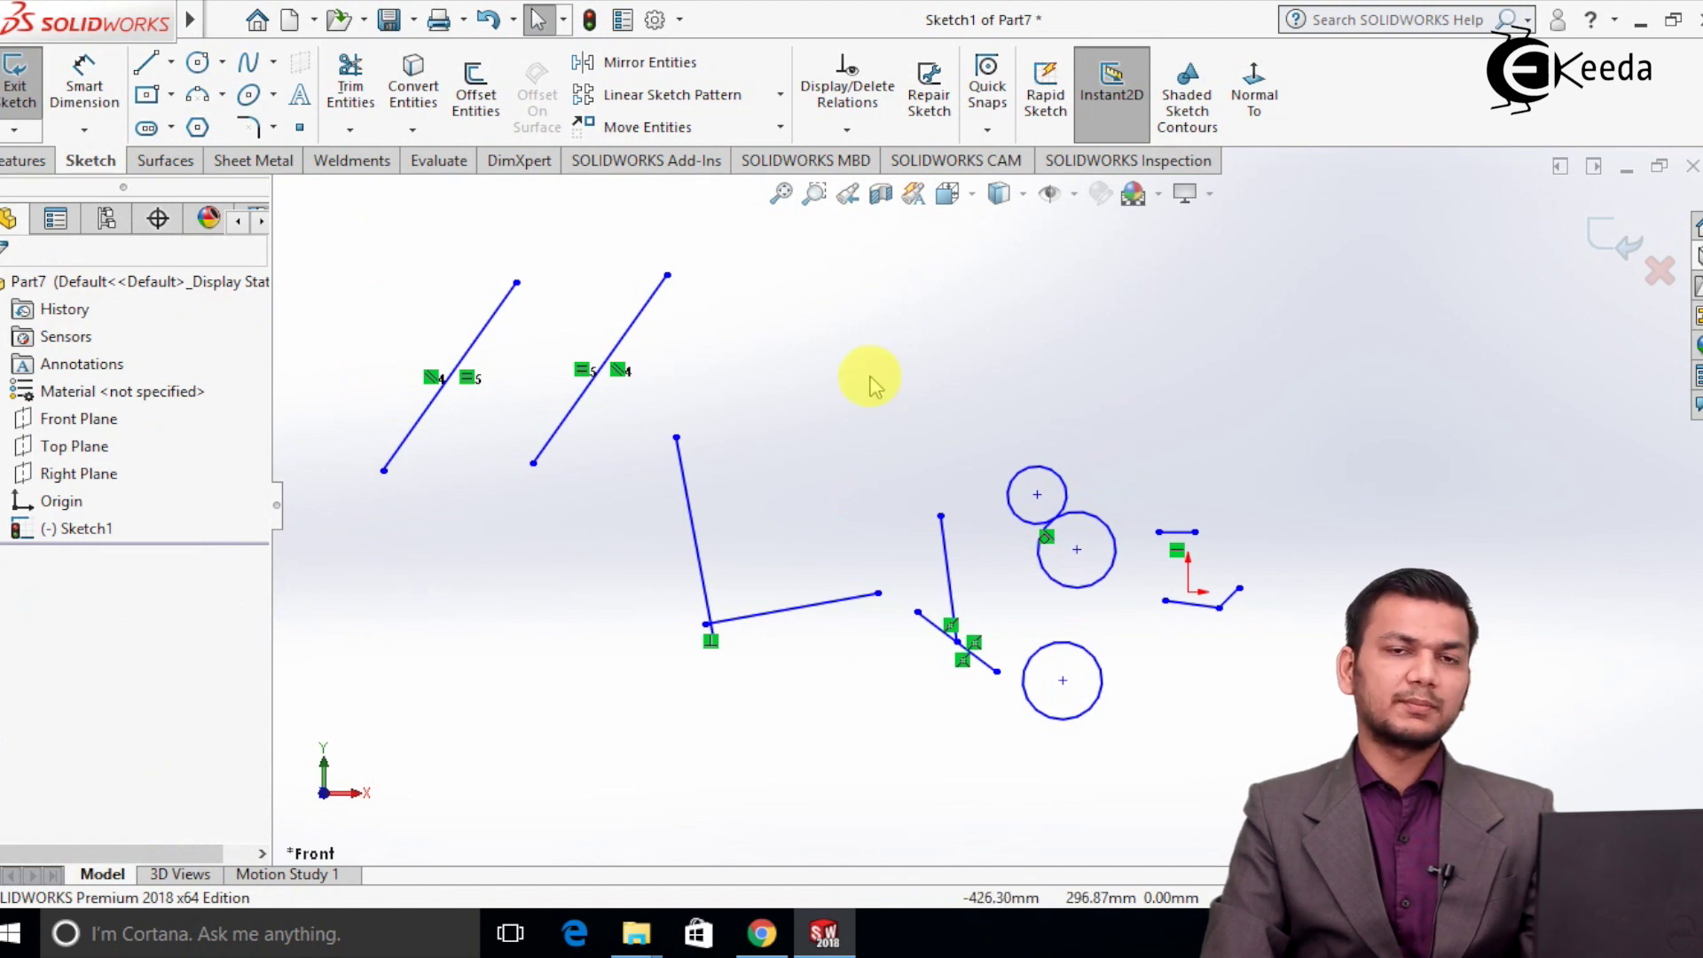
{"action": "key", "text": "ctrl+z"}
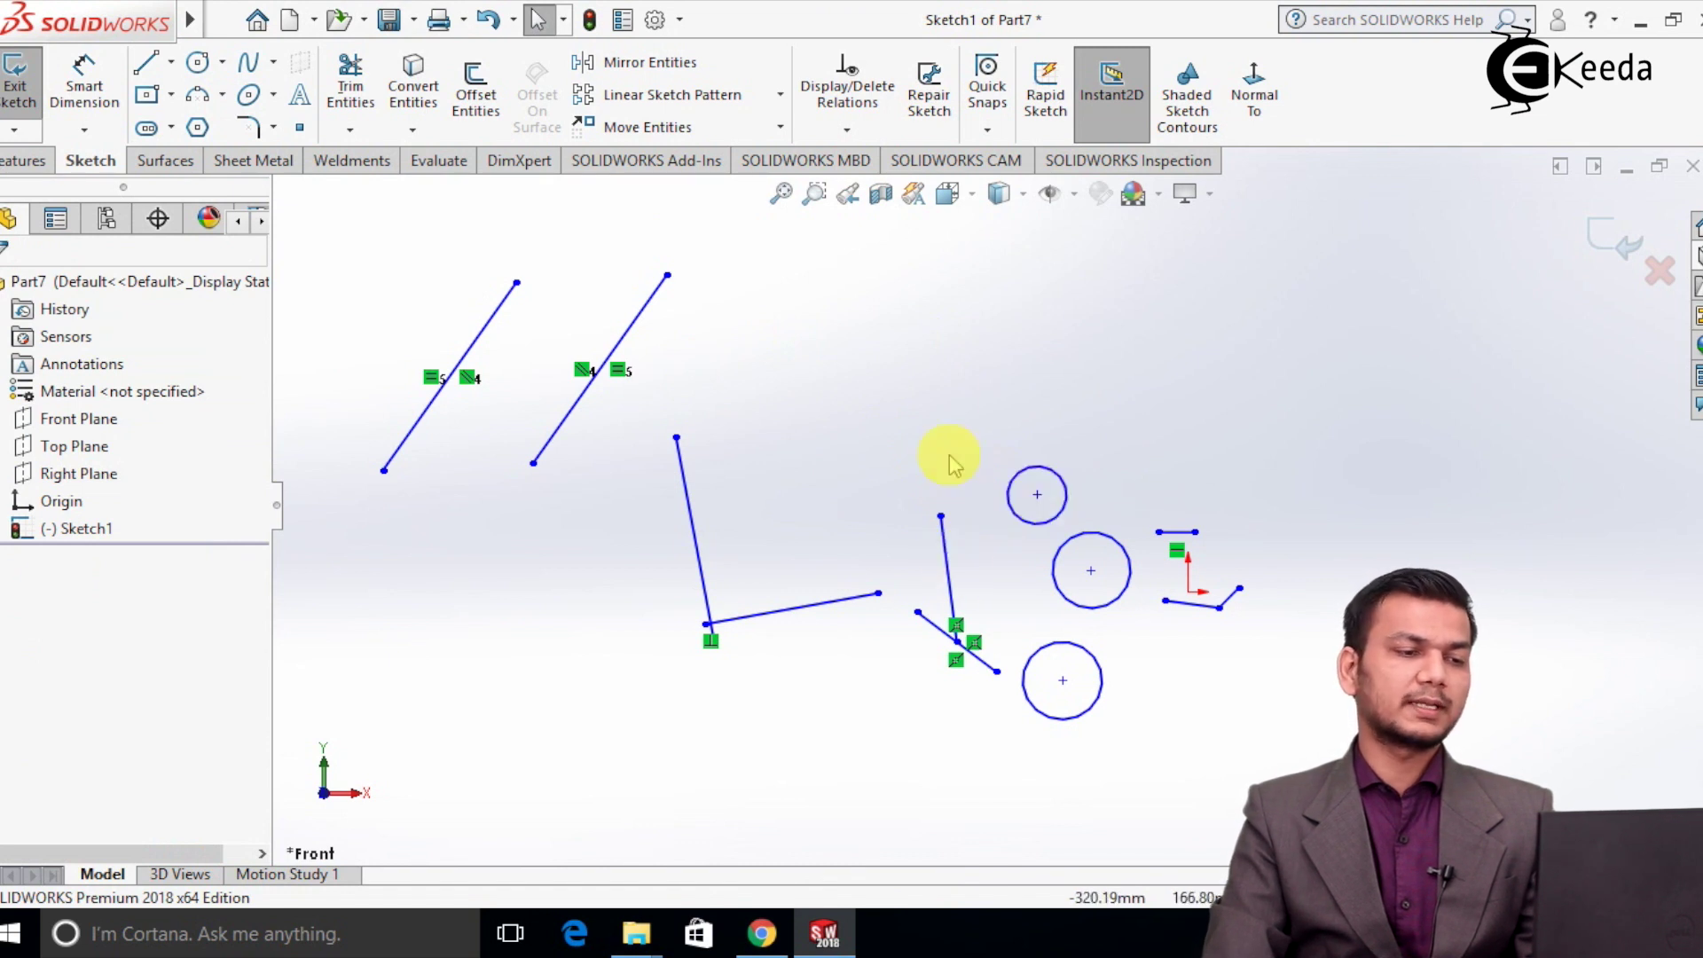
Add a Tangent relation between the small top circle (Arc2) and Line4.
{"action": "left_click", "coordinate": [844, 133]}
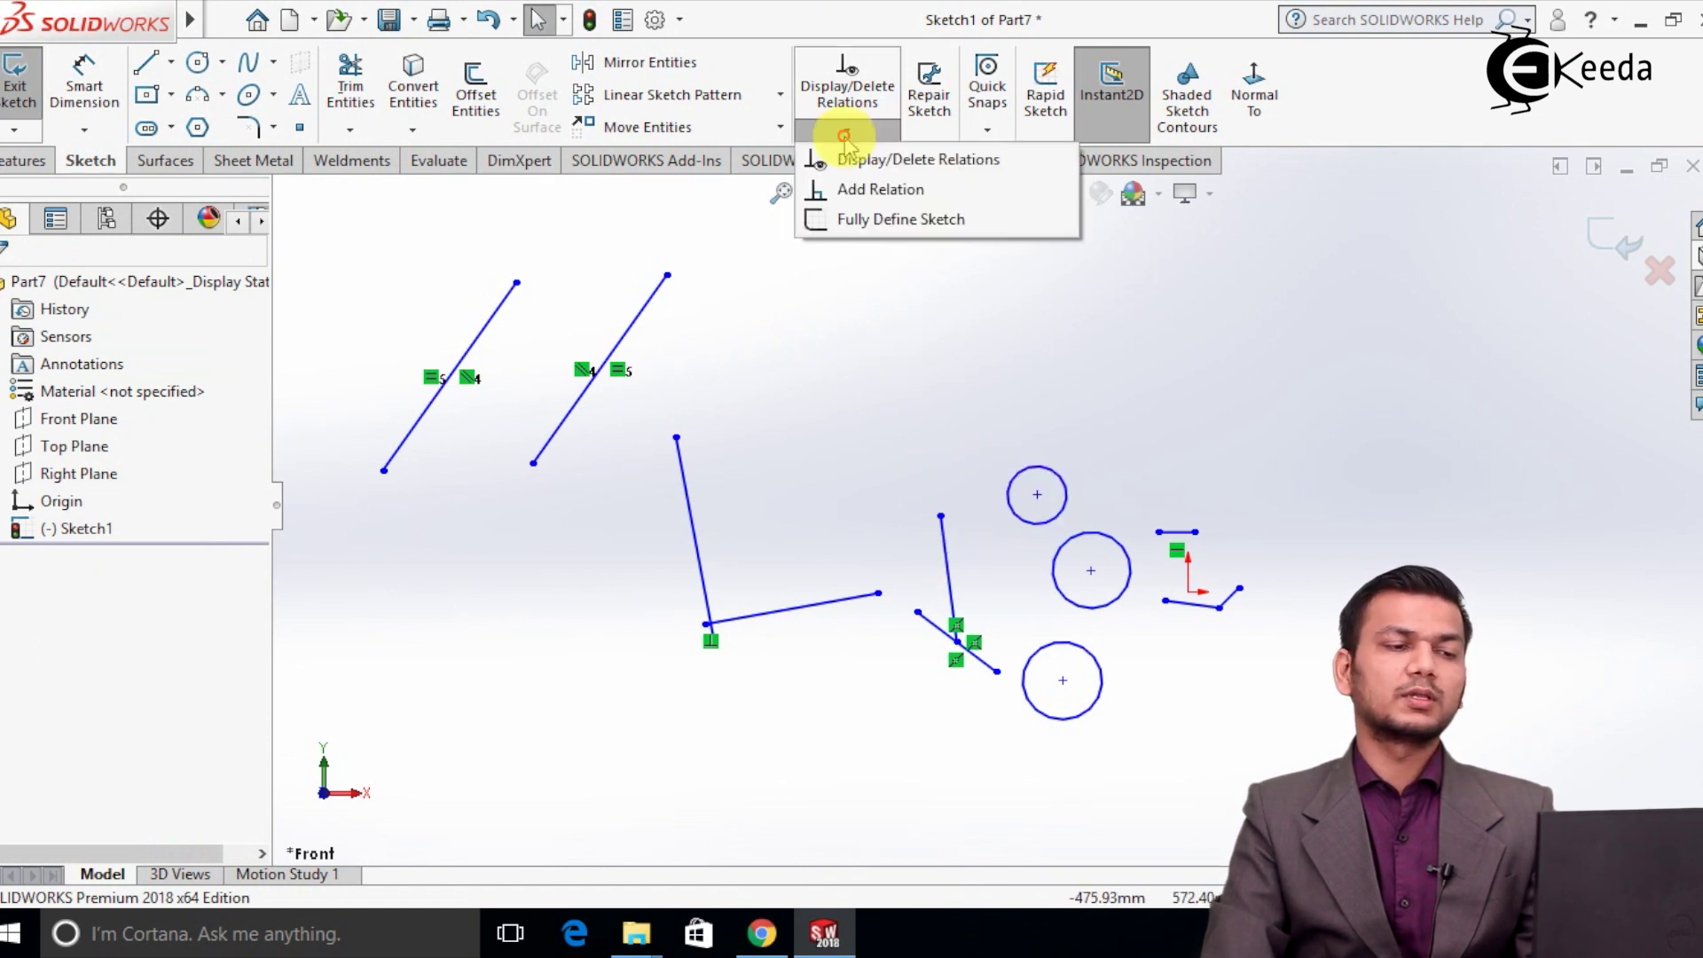
{"action": "left_click", "coordinate": [859, 189]}
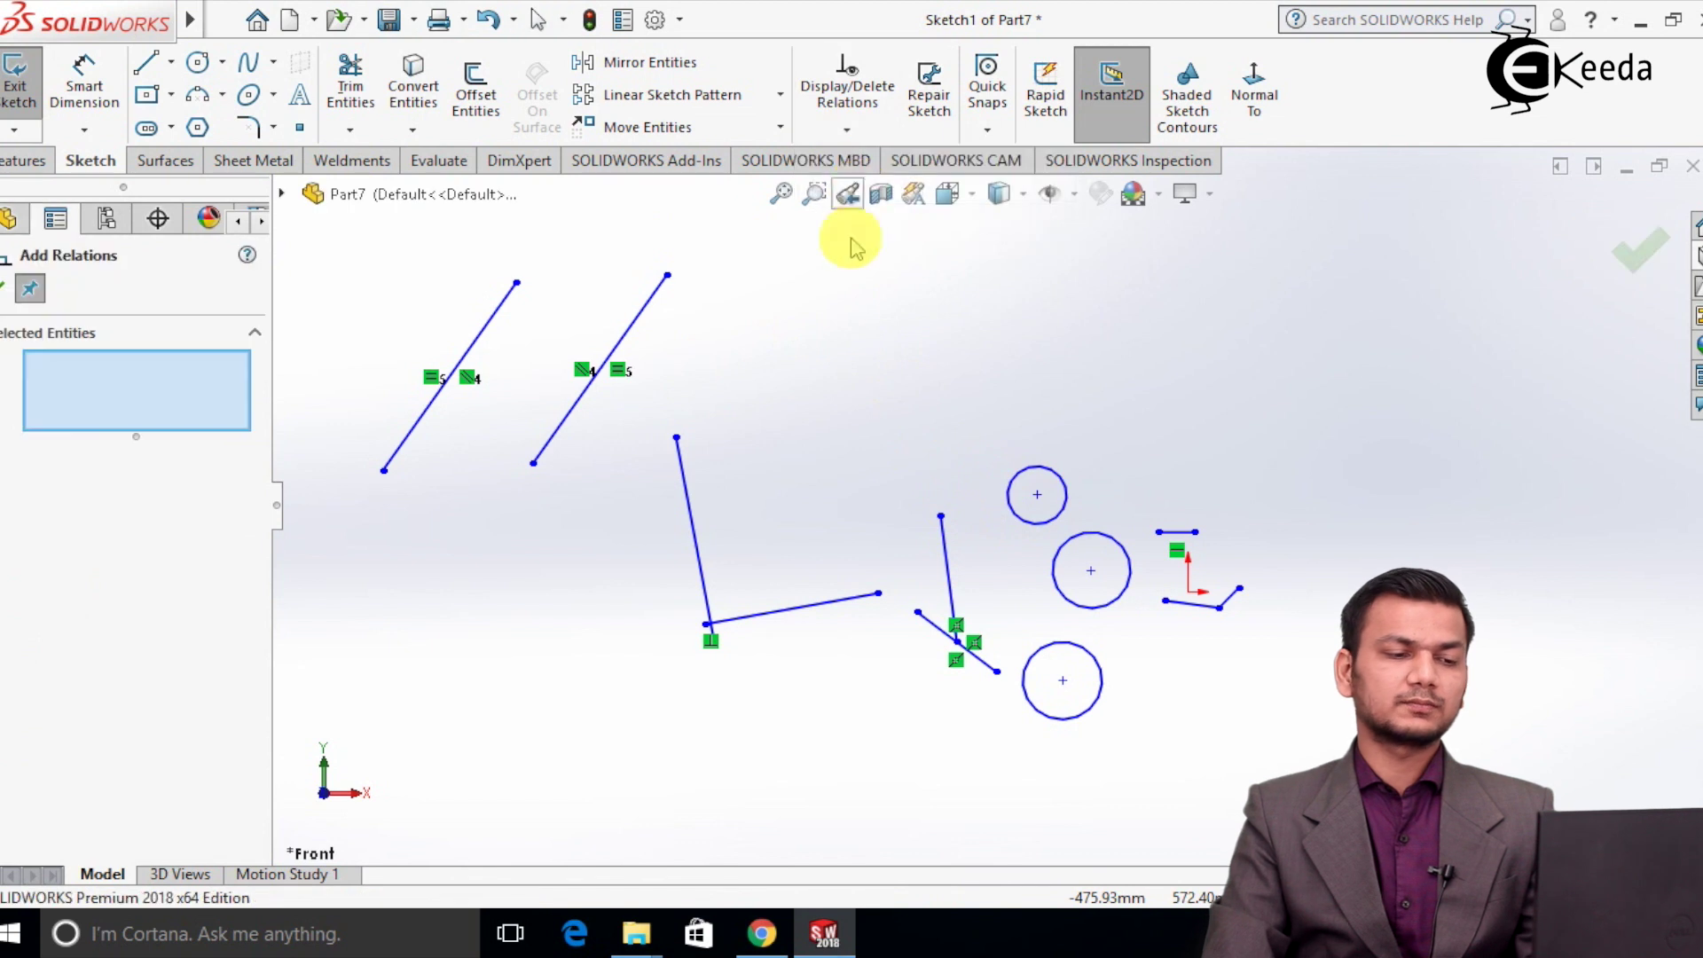
{"action": "left_click", "coordinate": [1011, 511]}
{"action": "left_click", "coordinate": [953, 571]}
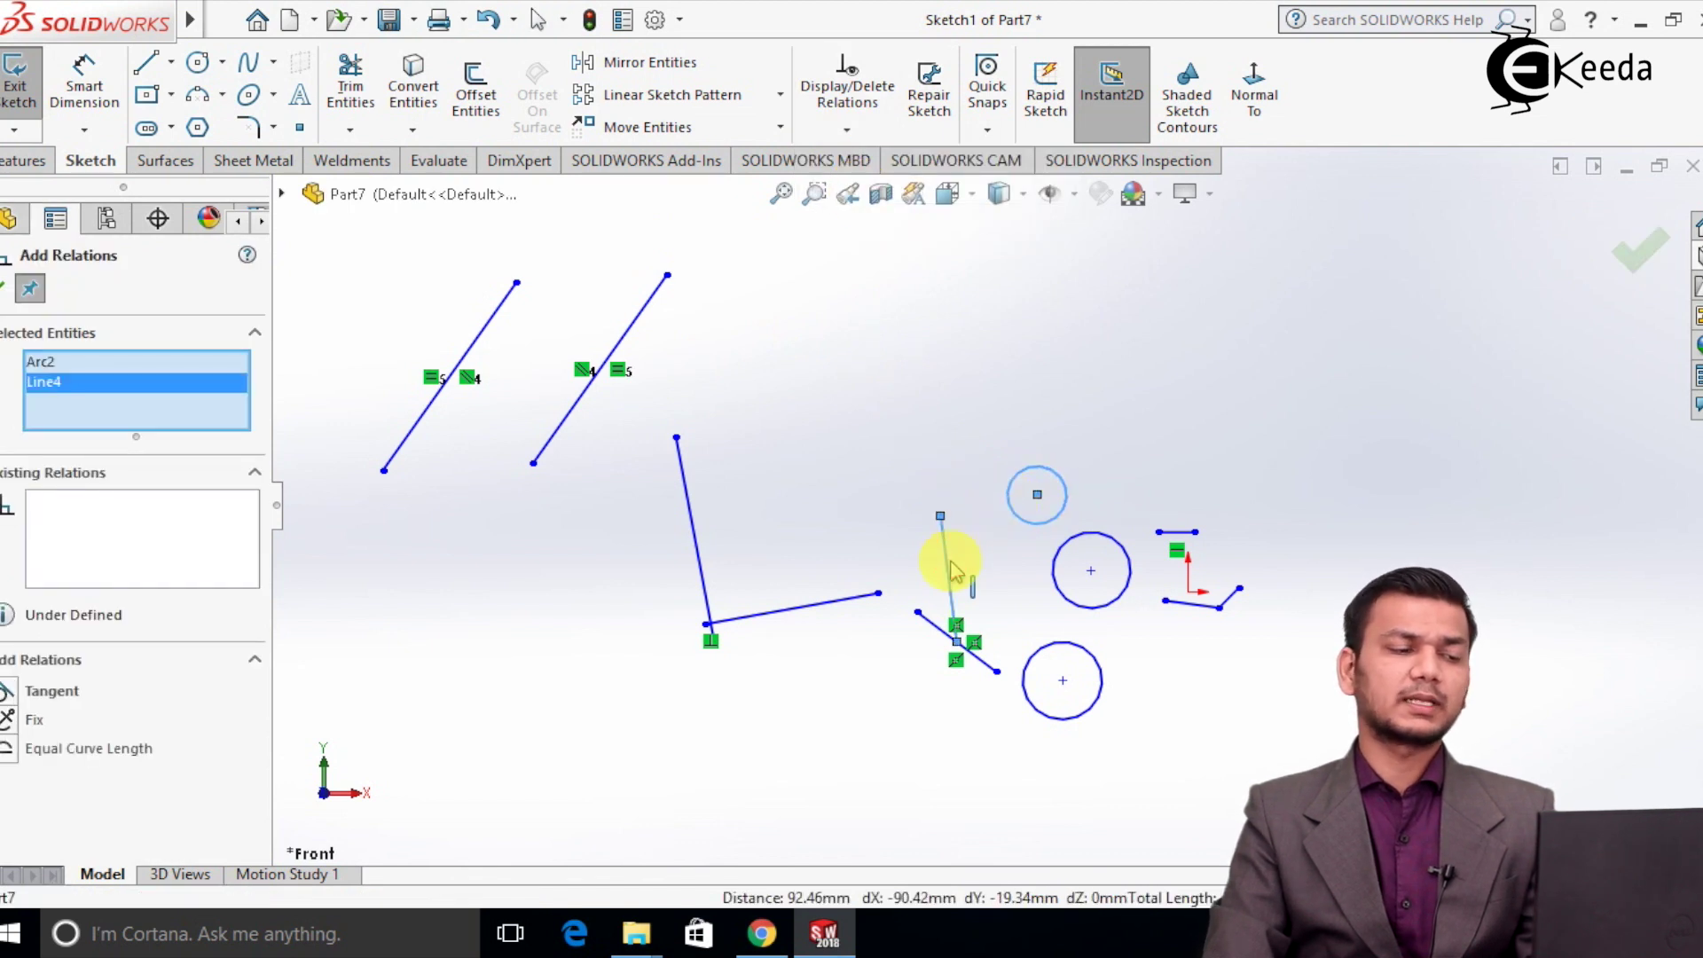
{"action": "left_click", "coordinate": [51, 691]}
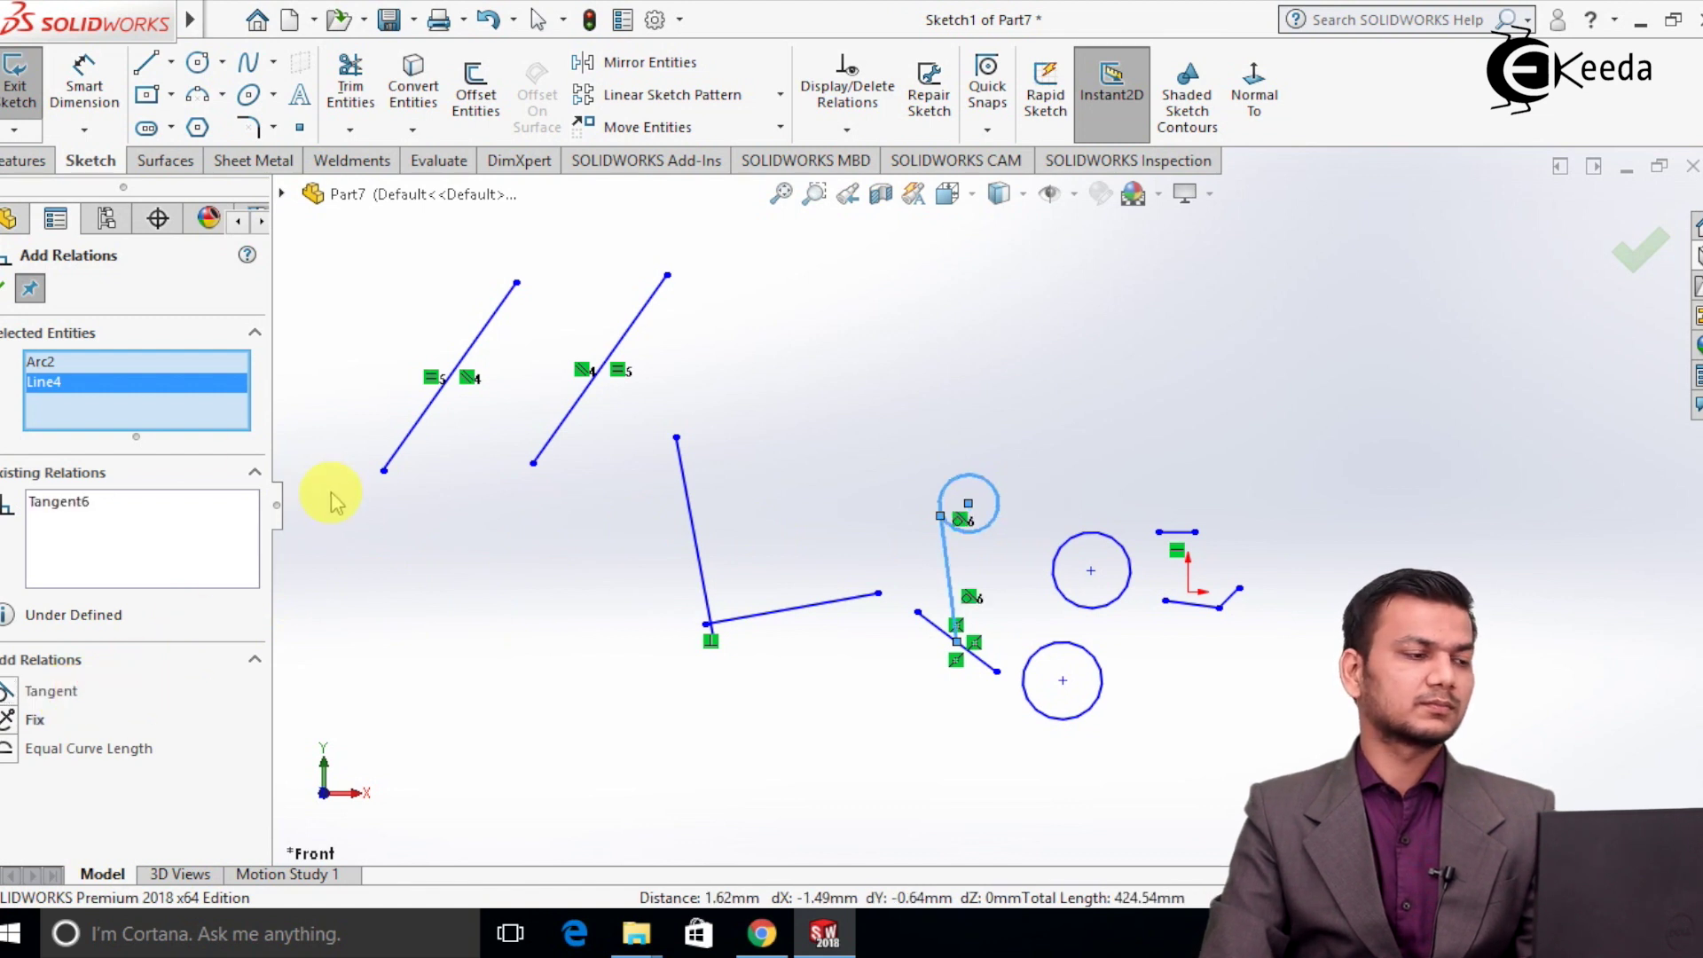
{"action": "left_click", "coordinate": [7, 290]}
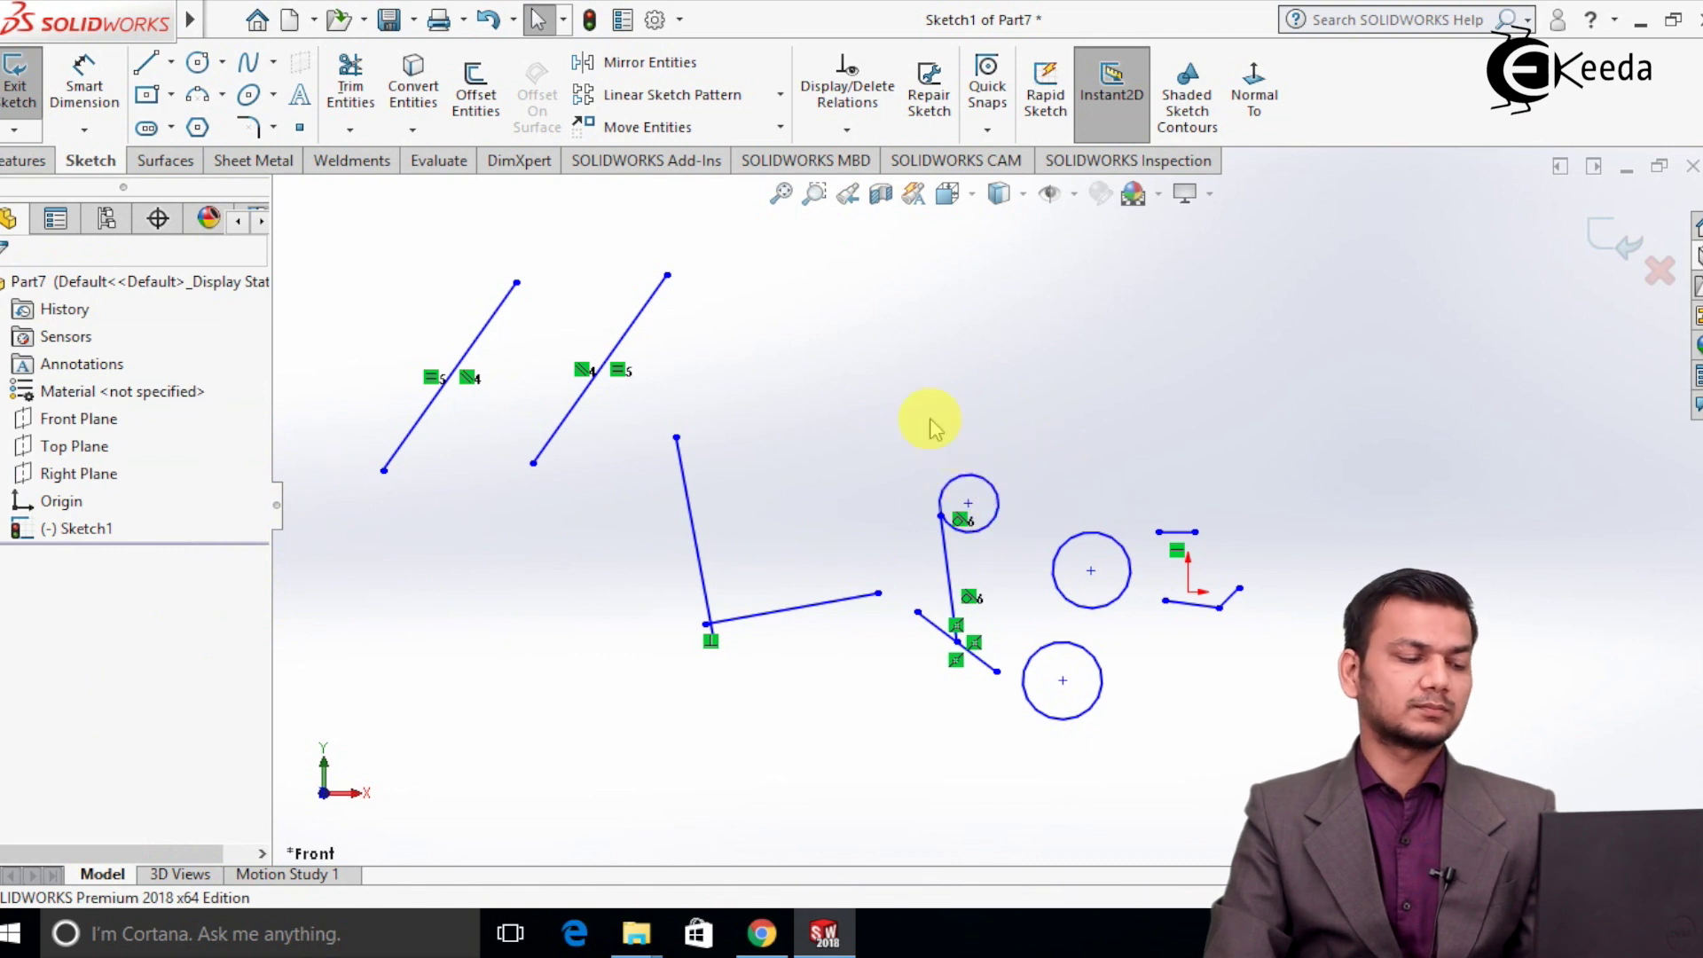
Undo the Tangent relation and start a new Add Relation.
{"action": "key", "text": "ctrl+z"}
{"action": "left_click", "coordinate": [874, 394]}
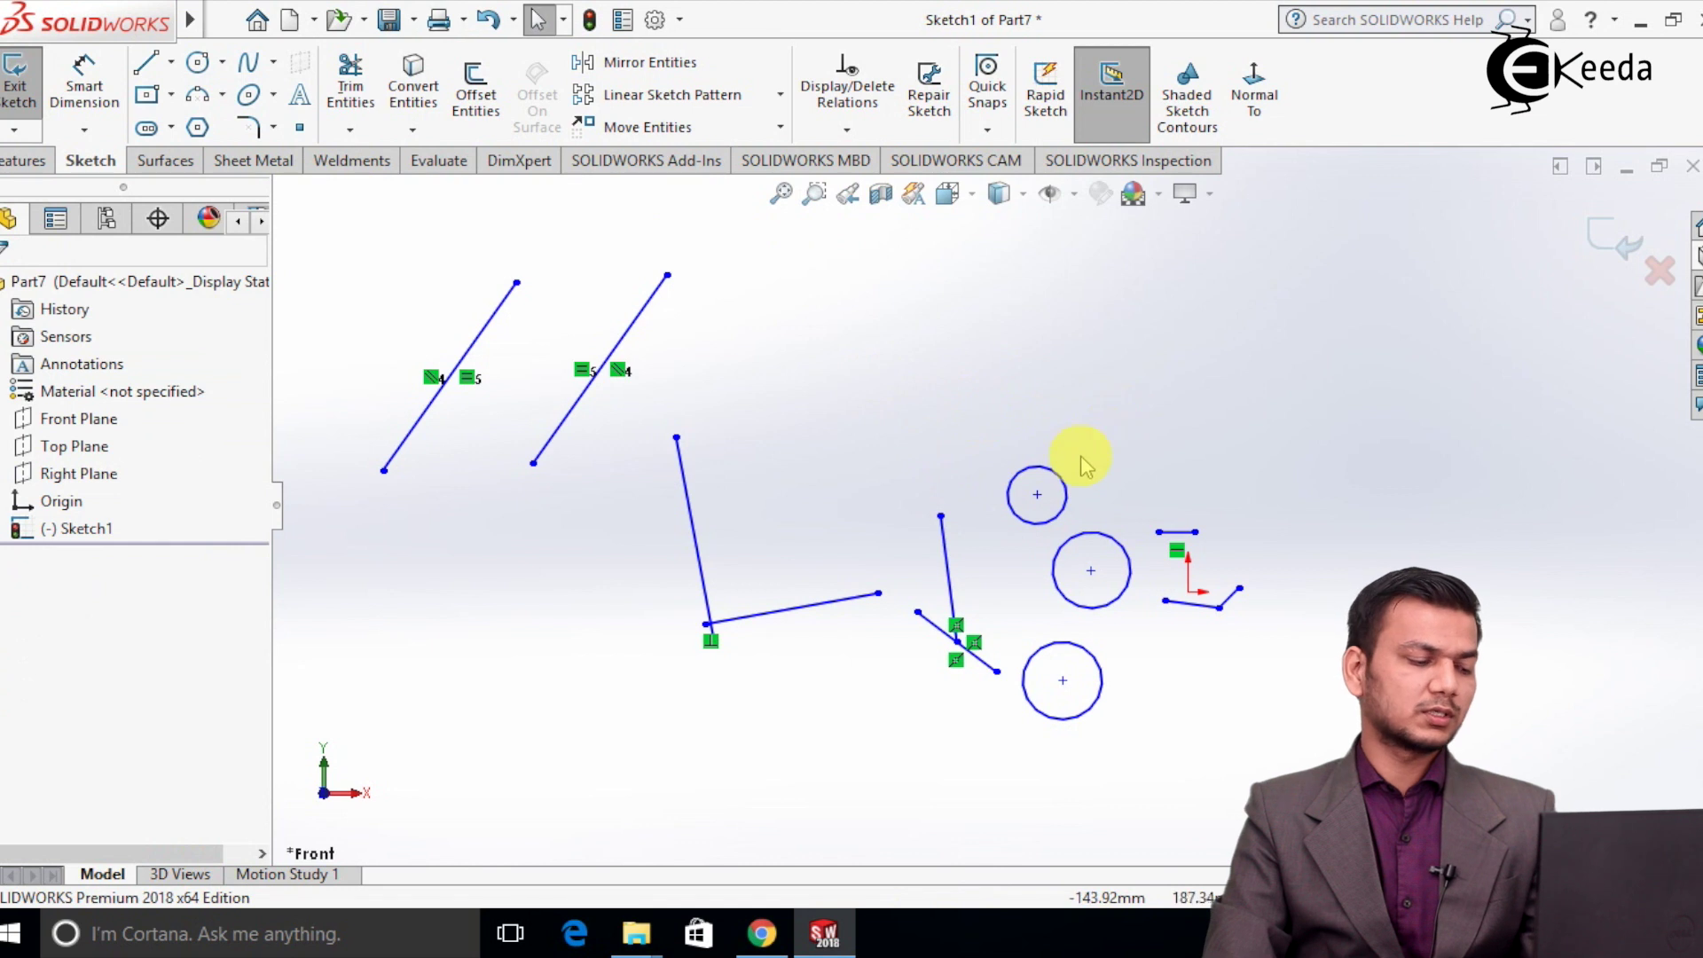
{"action": "left_click", "coordinate": [847, 130]}
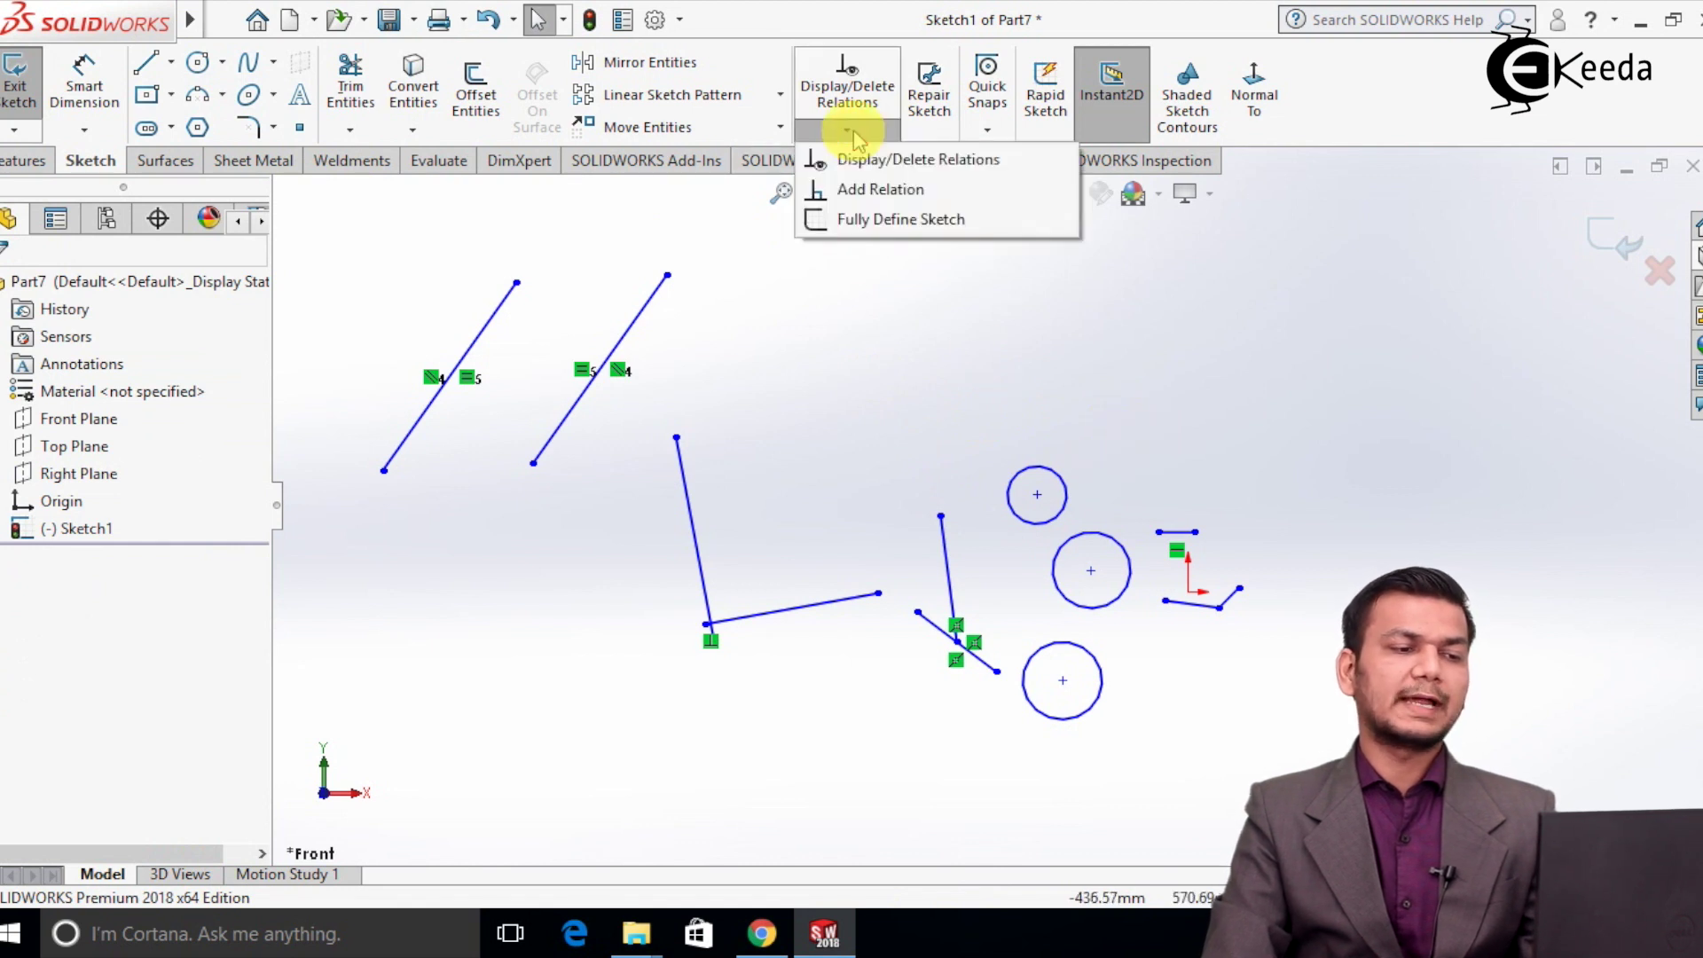
{"action": "left_click", "coordinate": [869, 189]}
Make Arc2 and Arc1 concentric, then undo the Concentric relation.
{"action": "left_click", "coordinate": [1045, 522]}
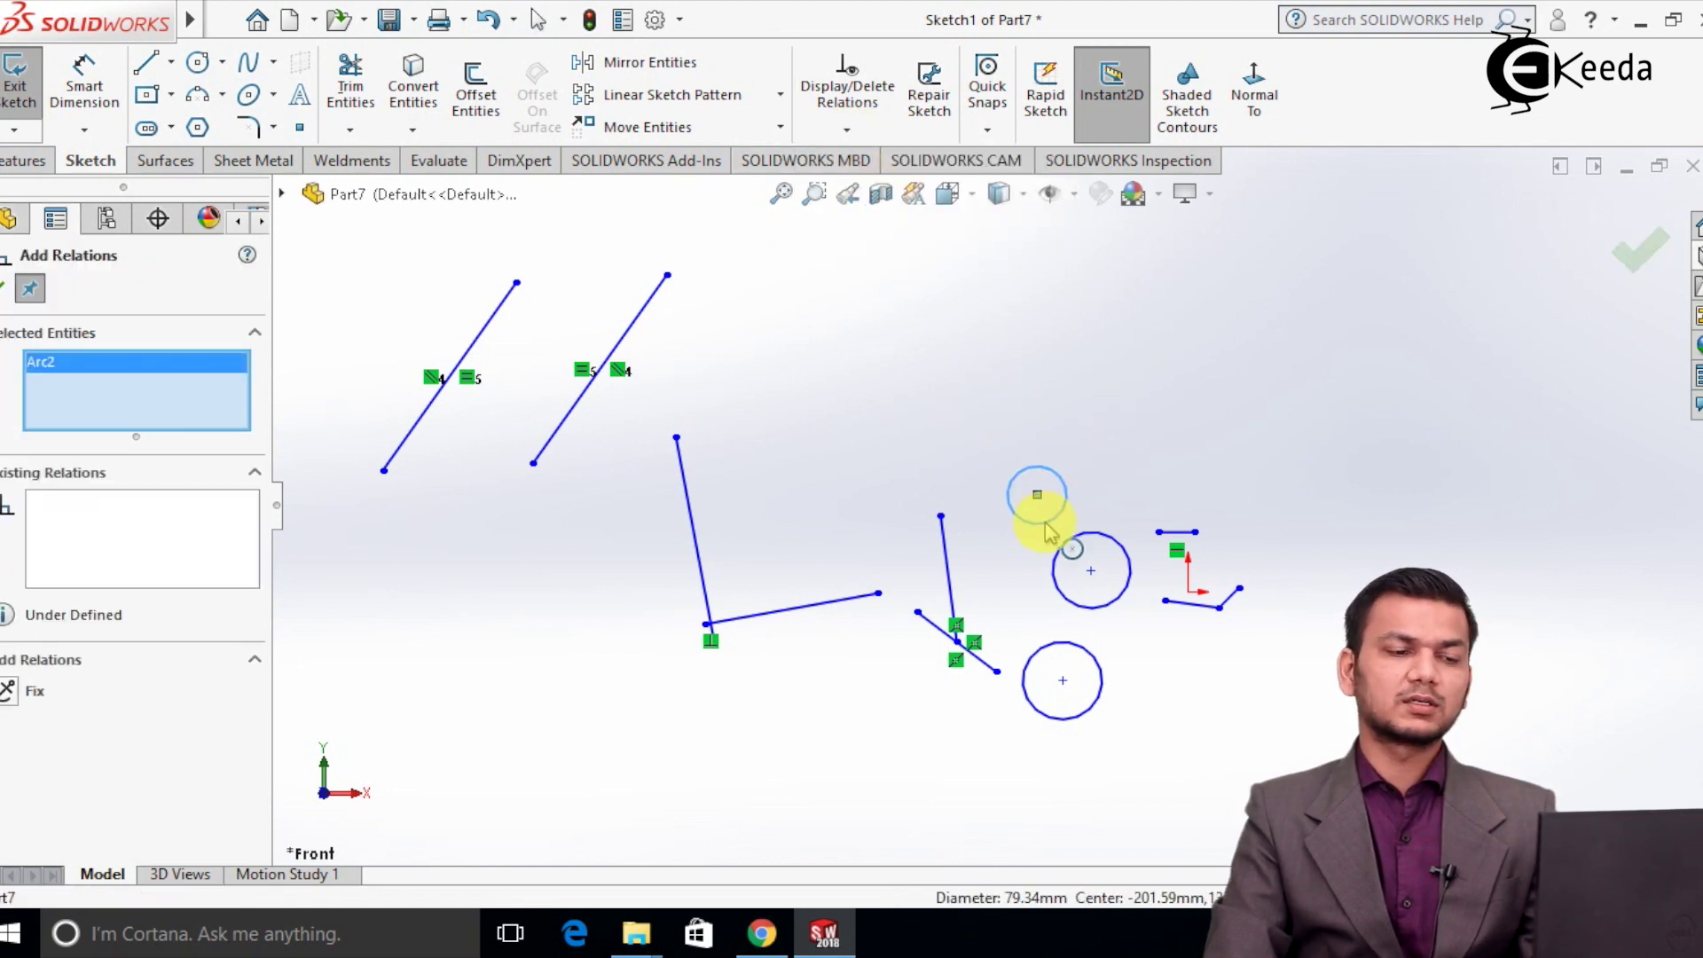
{"action": "left_click", "coordinate": [1055, 558]}
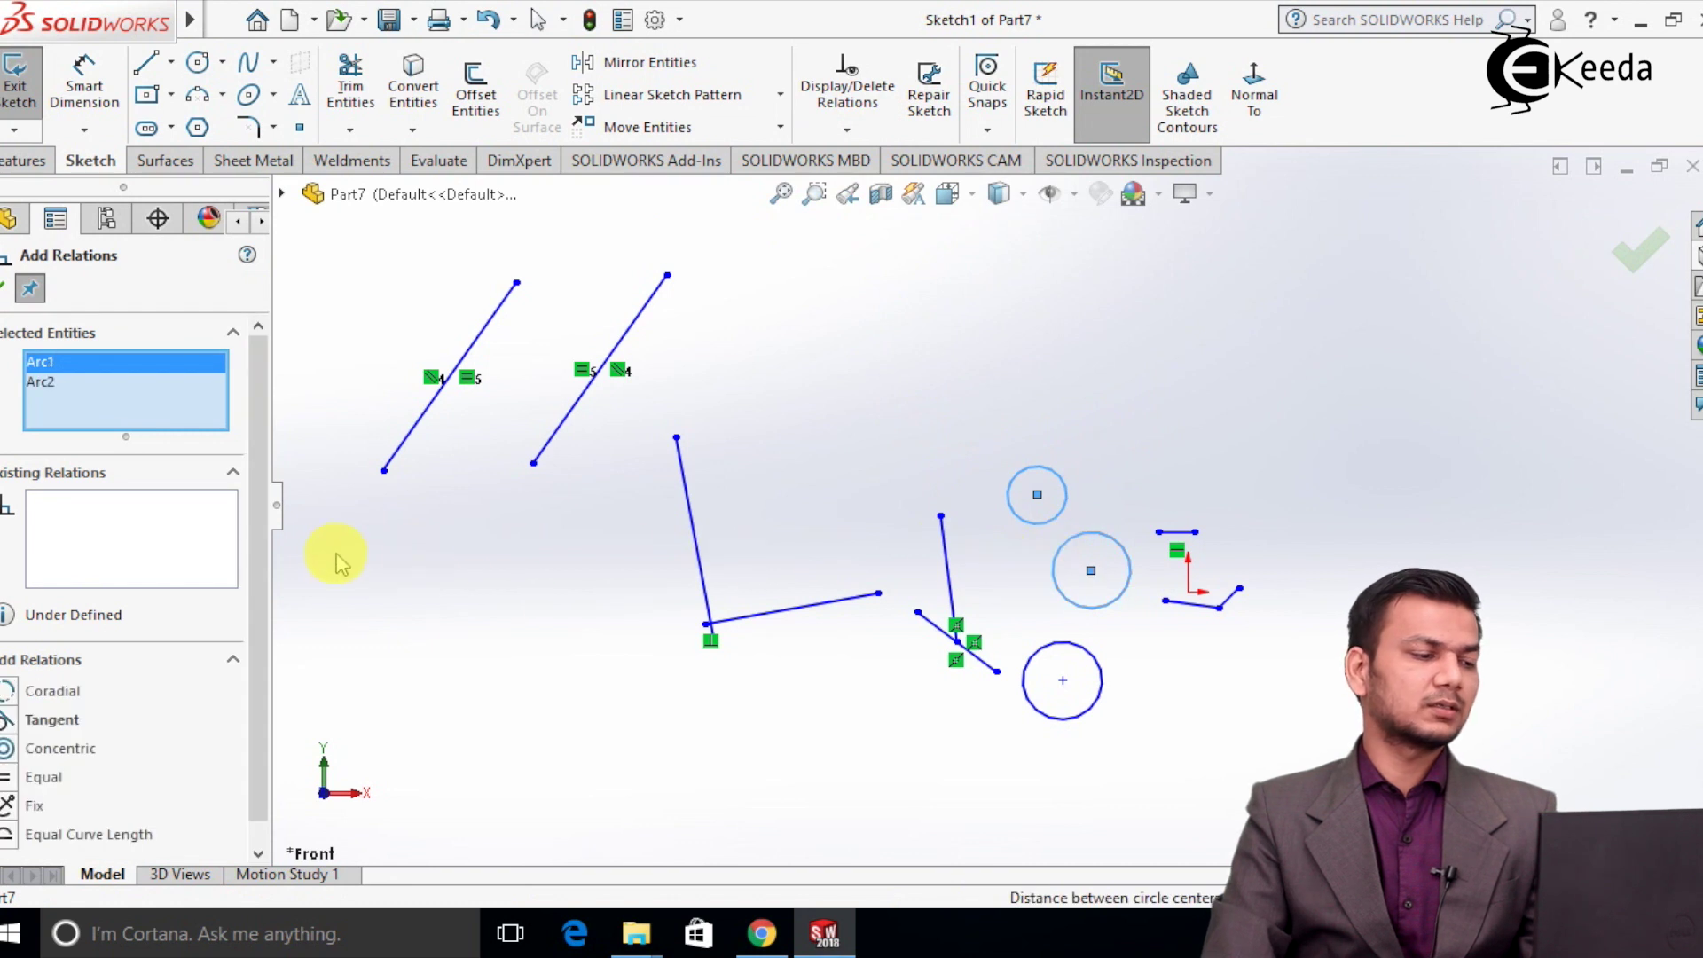
{"action": "scroll", "coordinate": [258, 563], "scroll_direction": "down", "scroll_amount": 1}
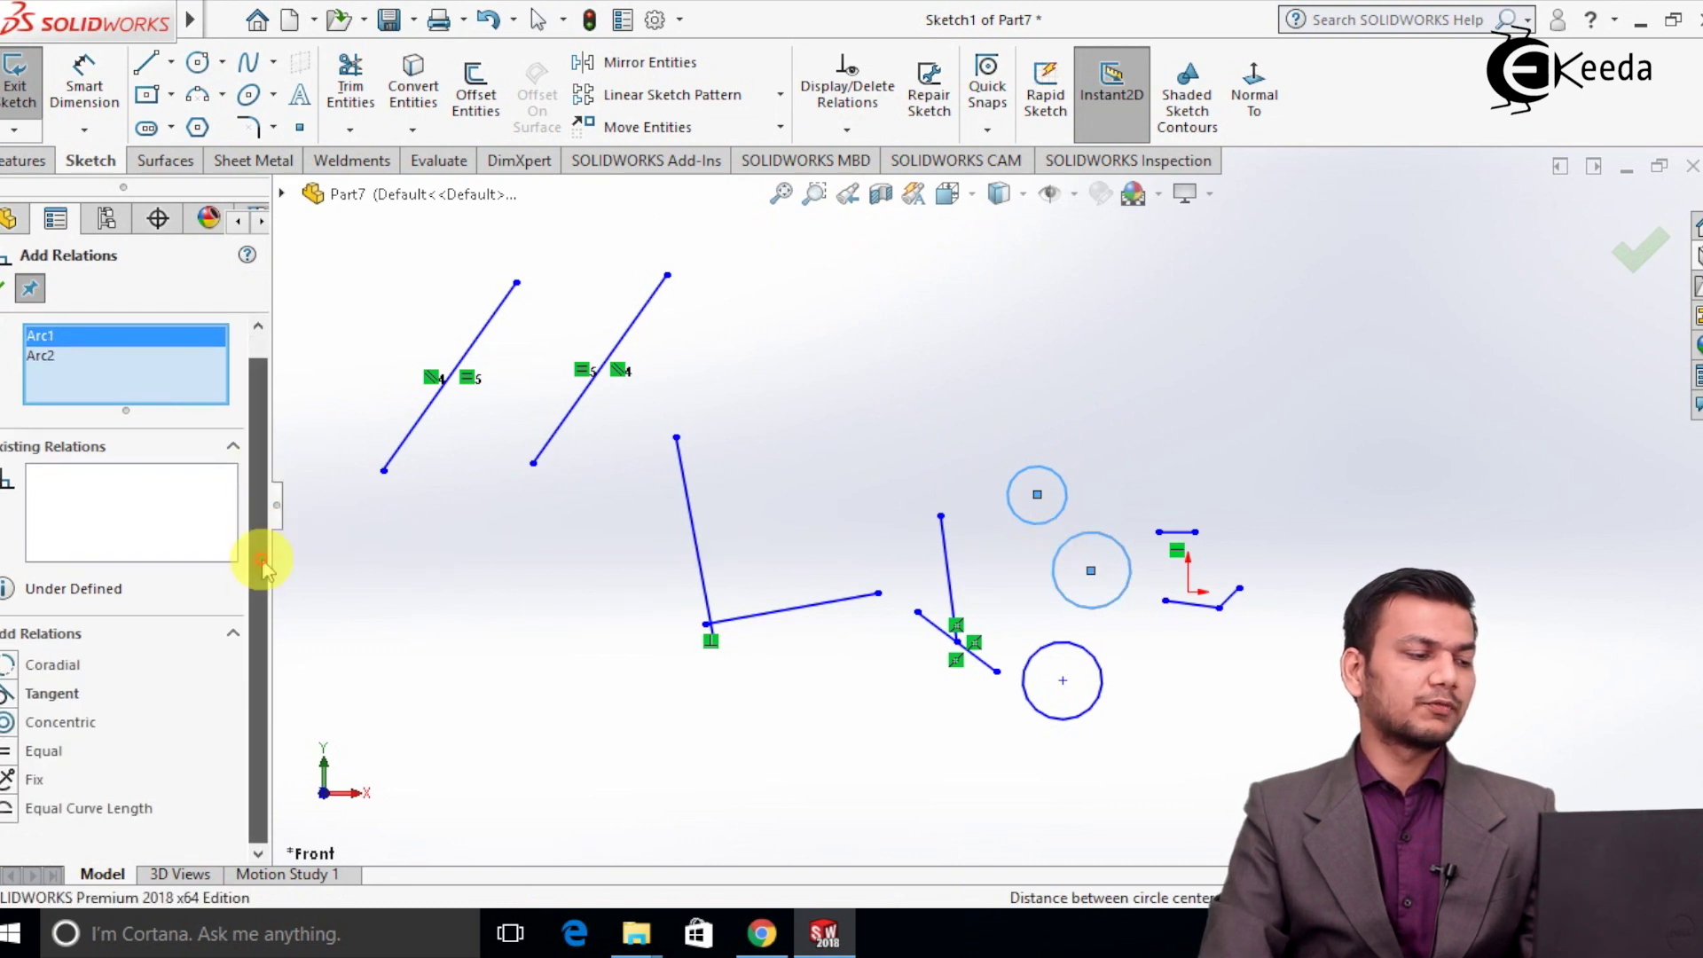
{"action": "left_click", "coordinate": [47, 726]}
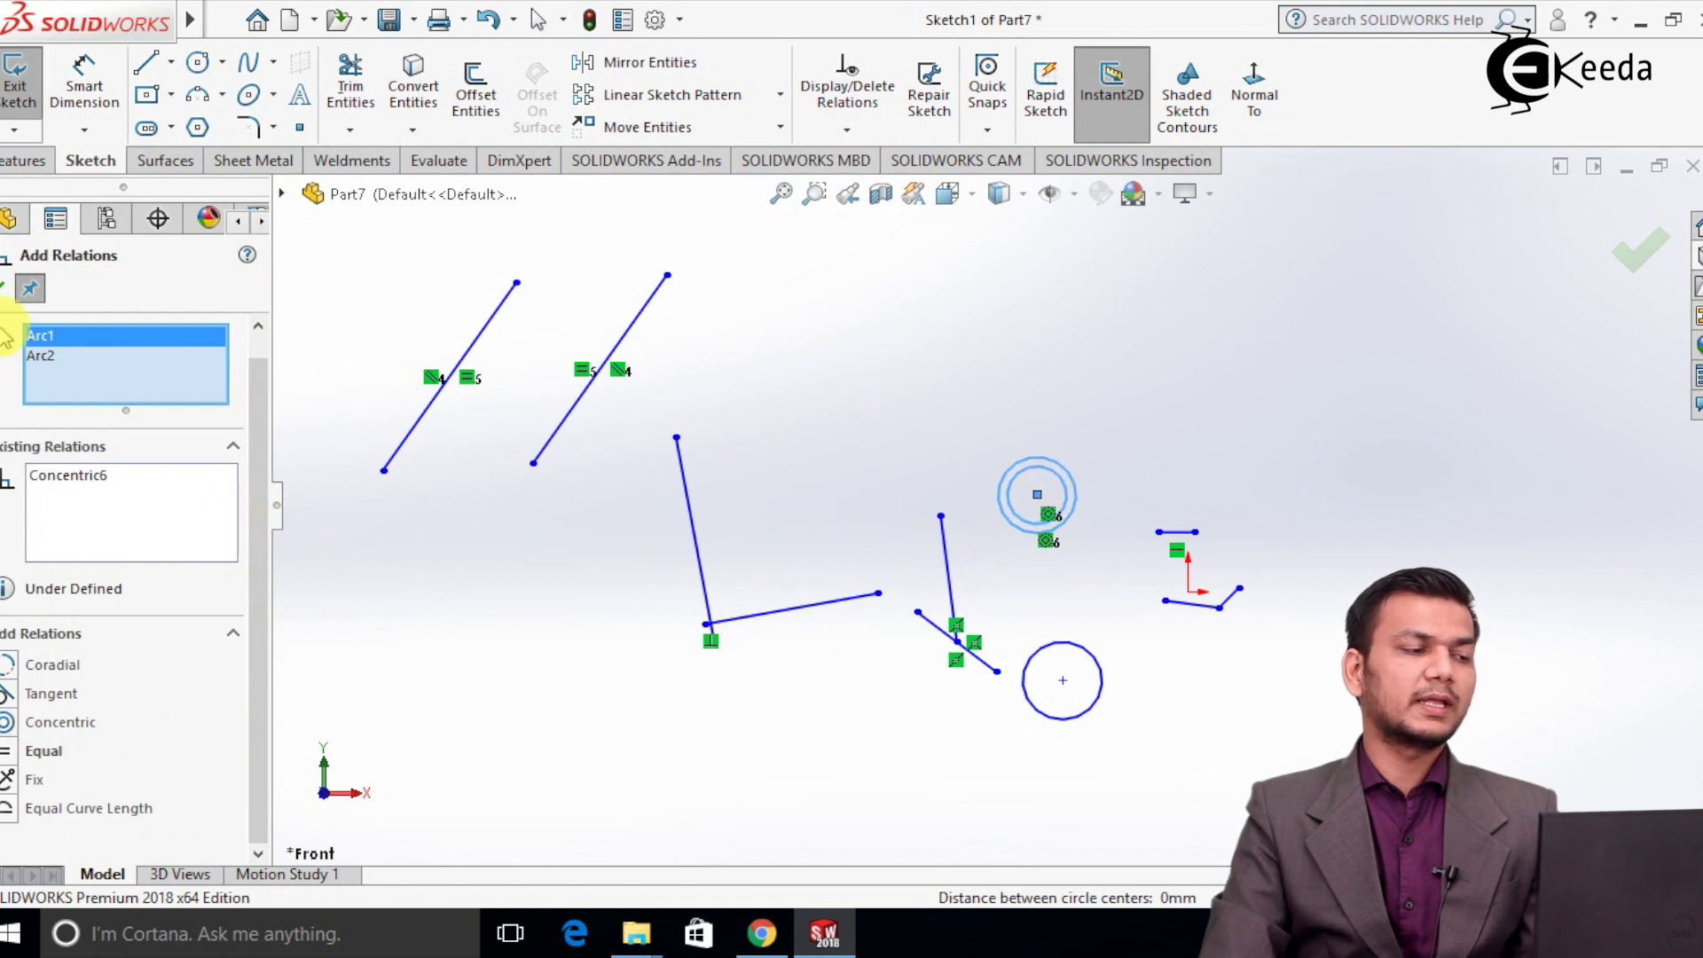
{"action": "left_click", "coordinate": [6, 287]}
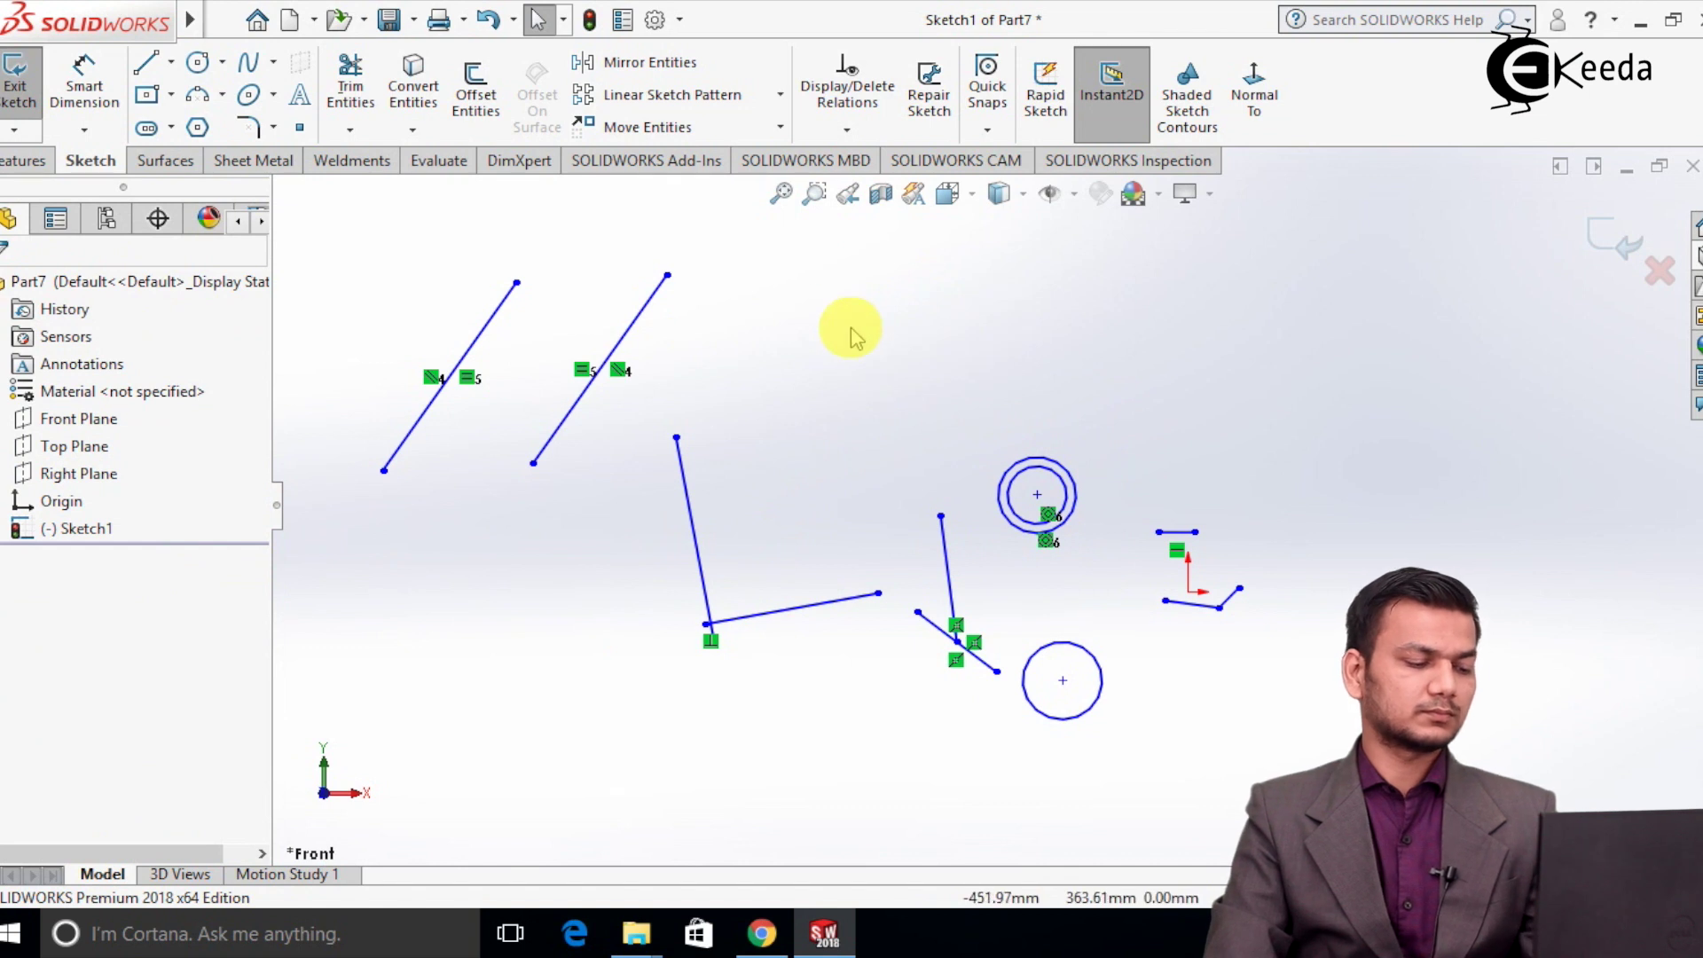
{"action": "key", "text": "ctrl+z"}
{"action": "key", "text": "z"}
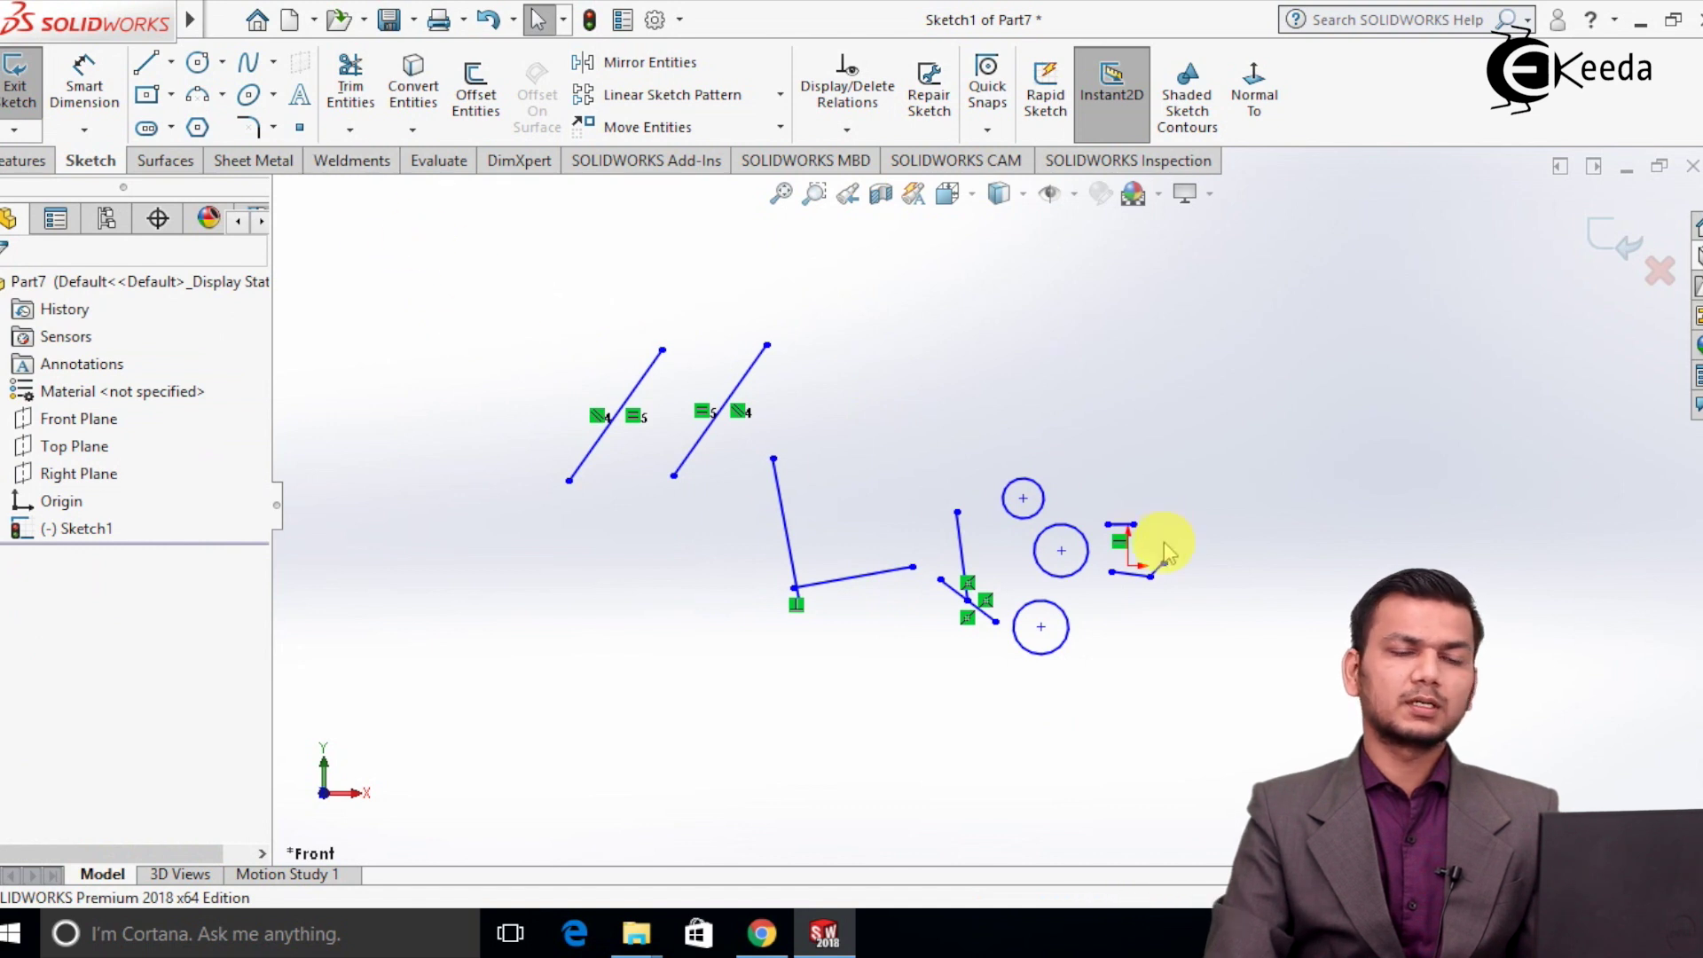
Give the small top circle a Fix relation and show that dragging cannot move it.
{"action": "scroll", "coordinate": [1153, 546], "scroll_direction": "down", "scroll_amount": 1}
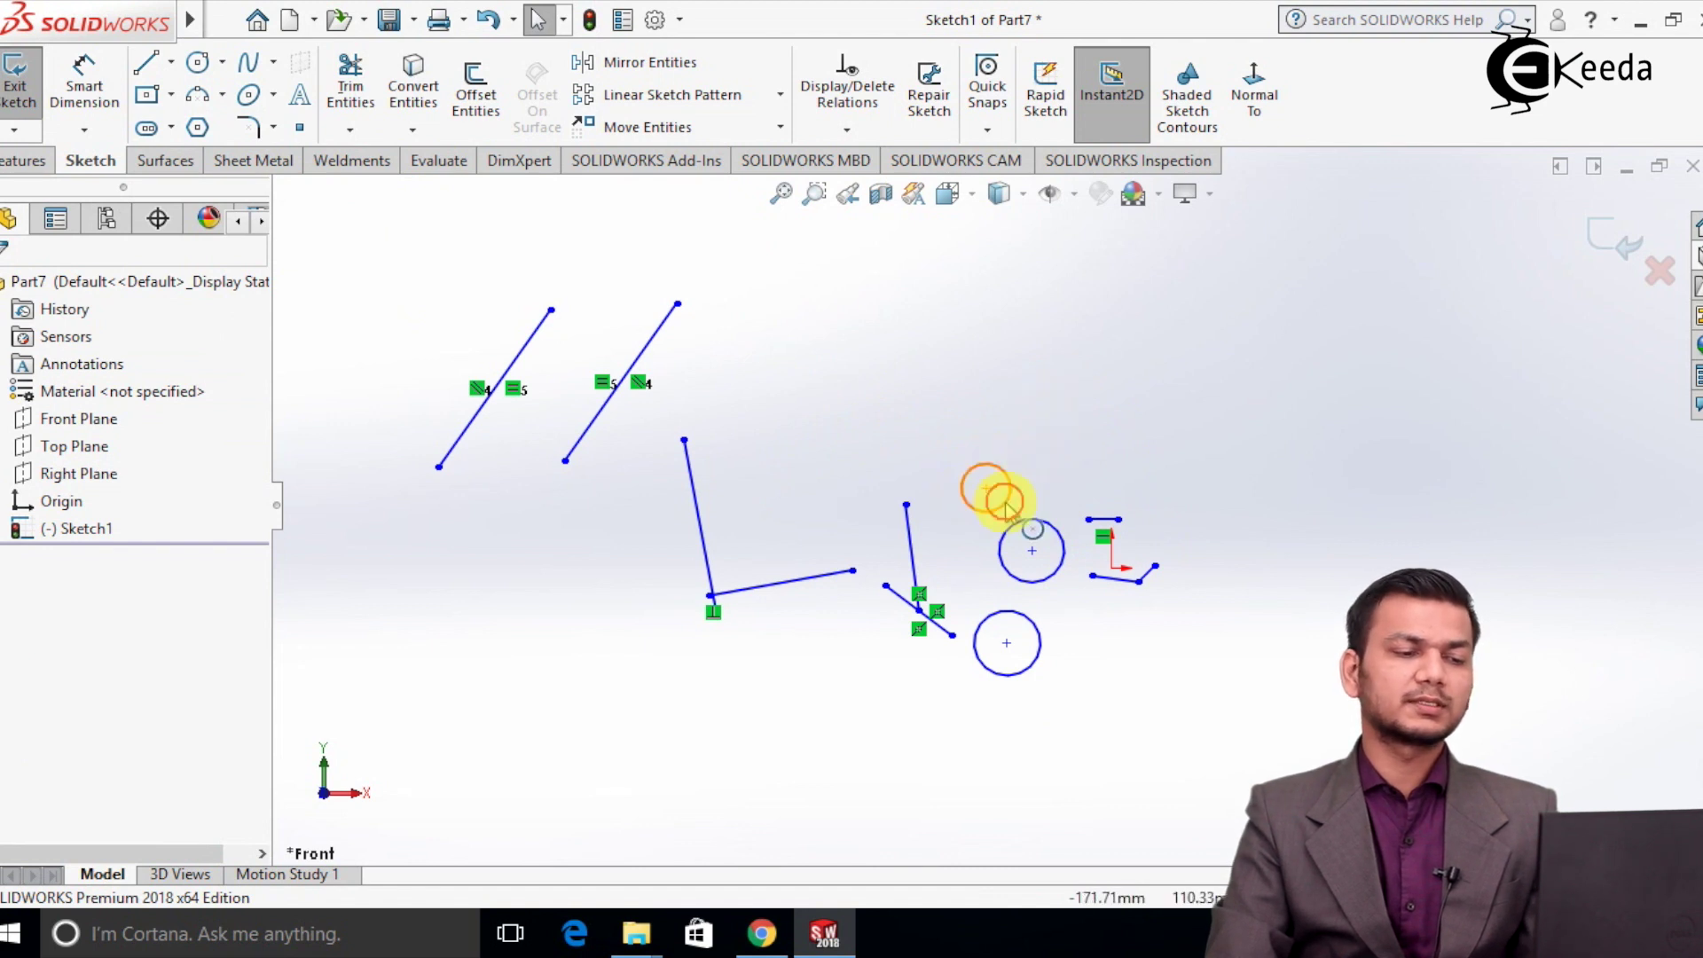
{"action": "left_click", "coordinate": [1012, 491]}
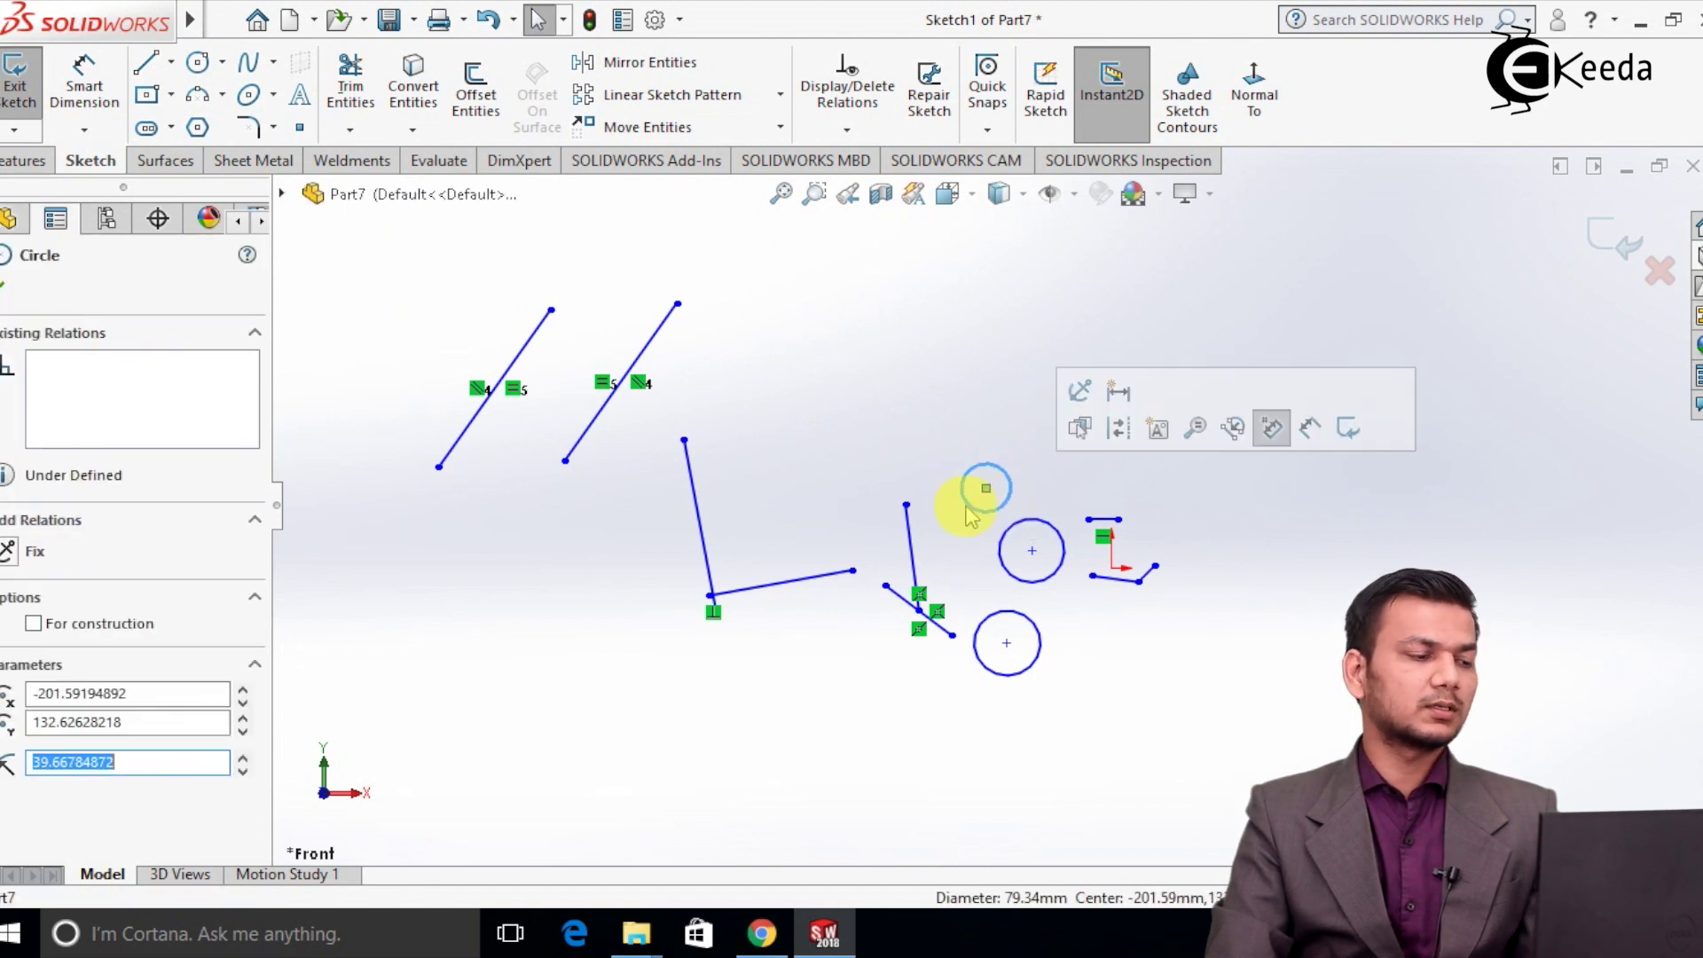
{"action": "left_click", "coordinate": [27, 551]}
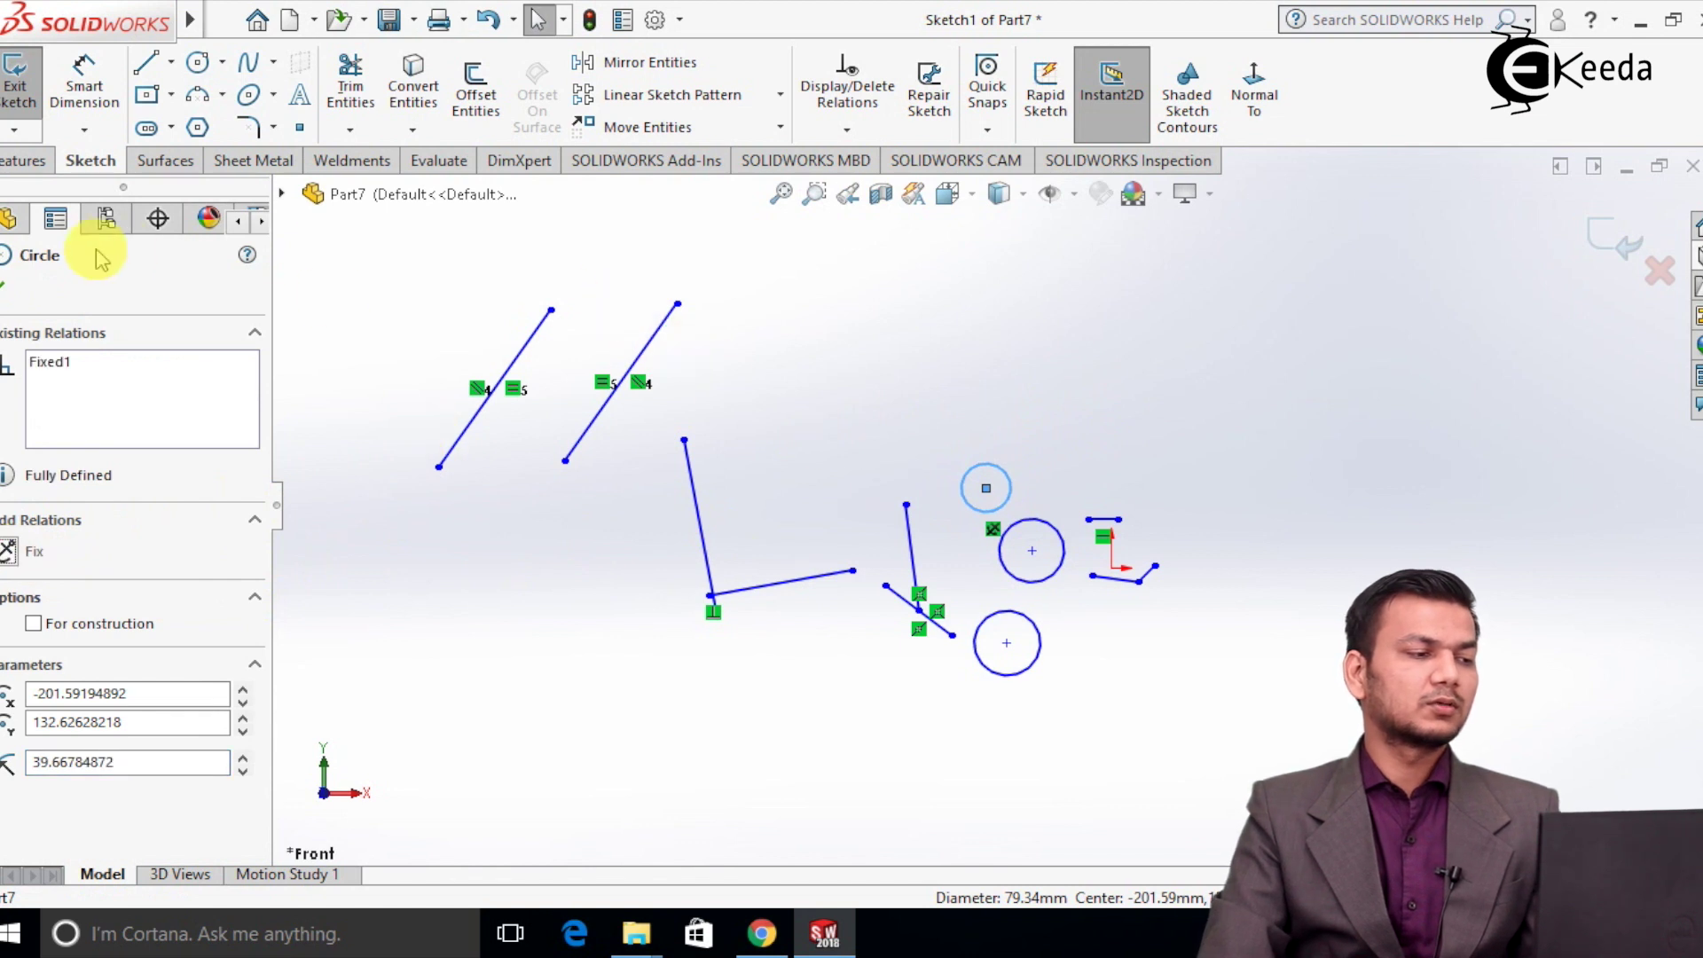
{"action": "left_click", "coordinate": [5, 284]}
{"action": "left_click_drag", "start_coordinate": [988, 491], "coordinate": [950, 376]}
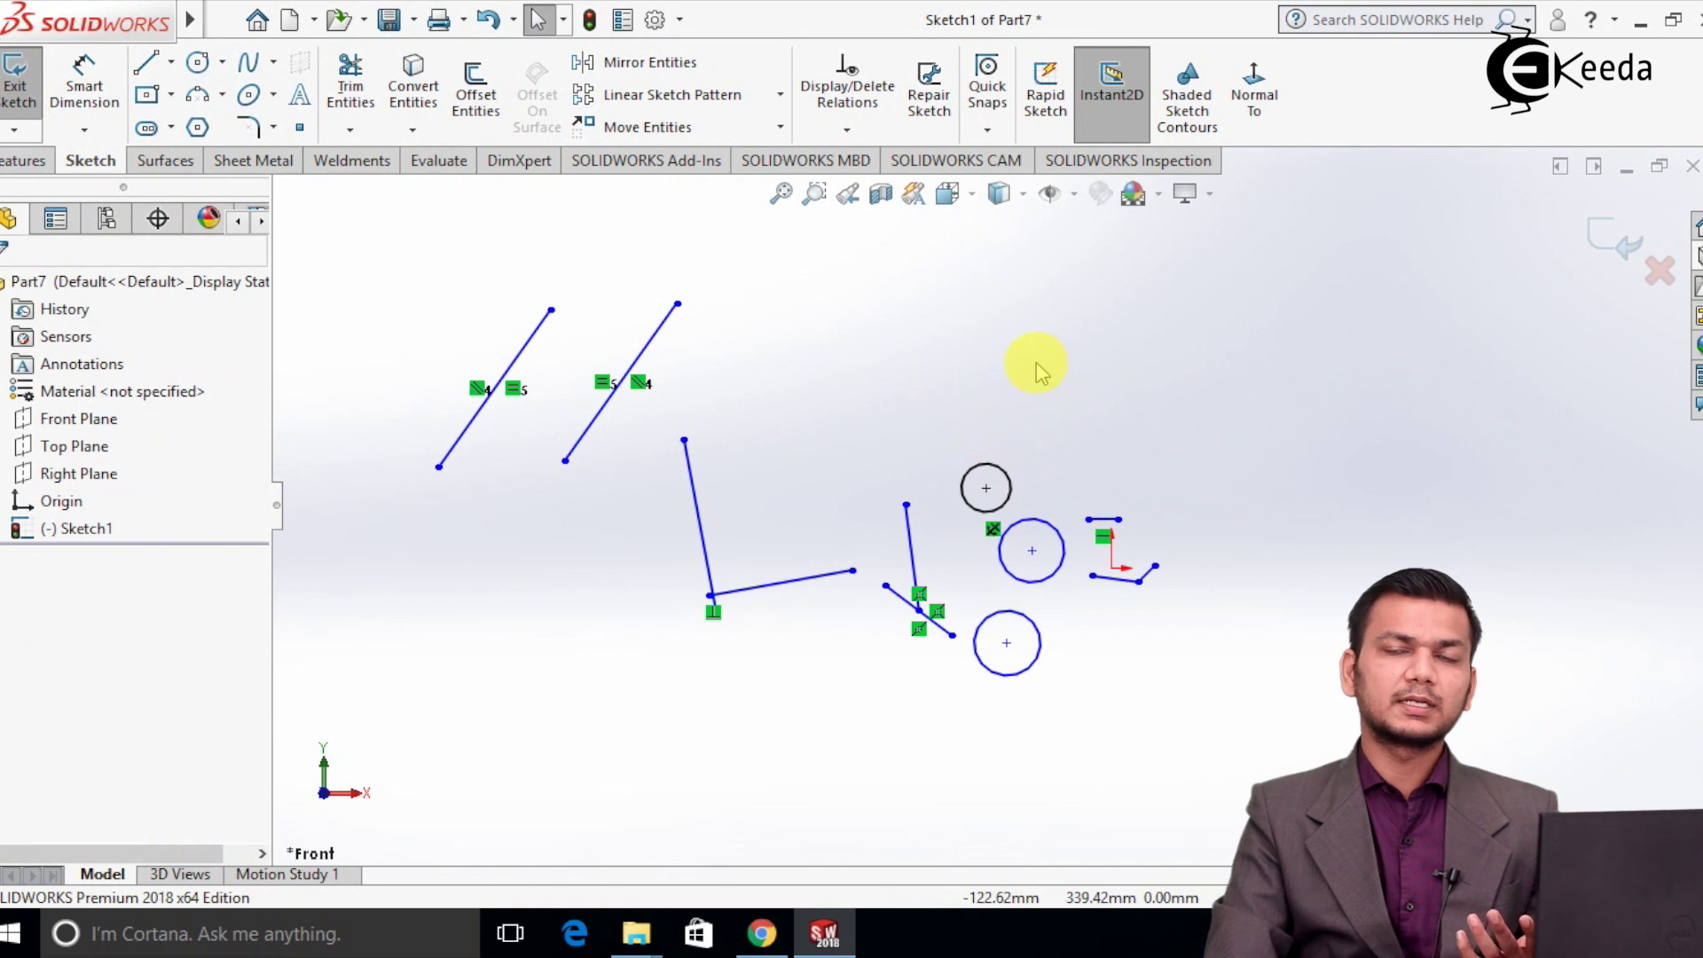
{"action": "key", "text": "z"}
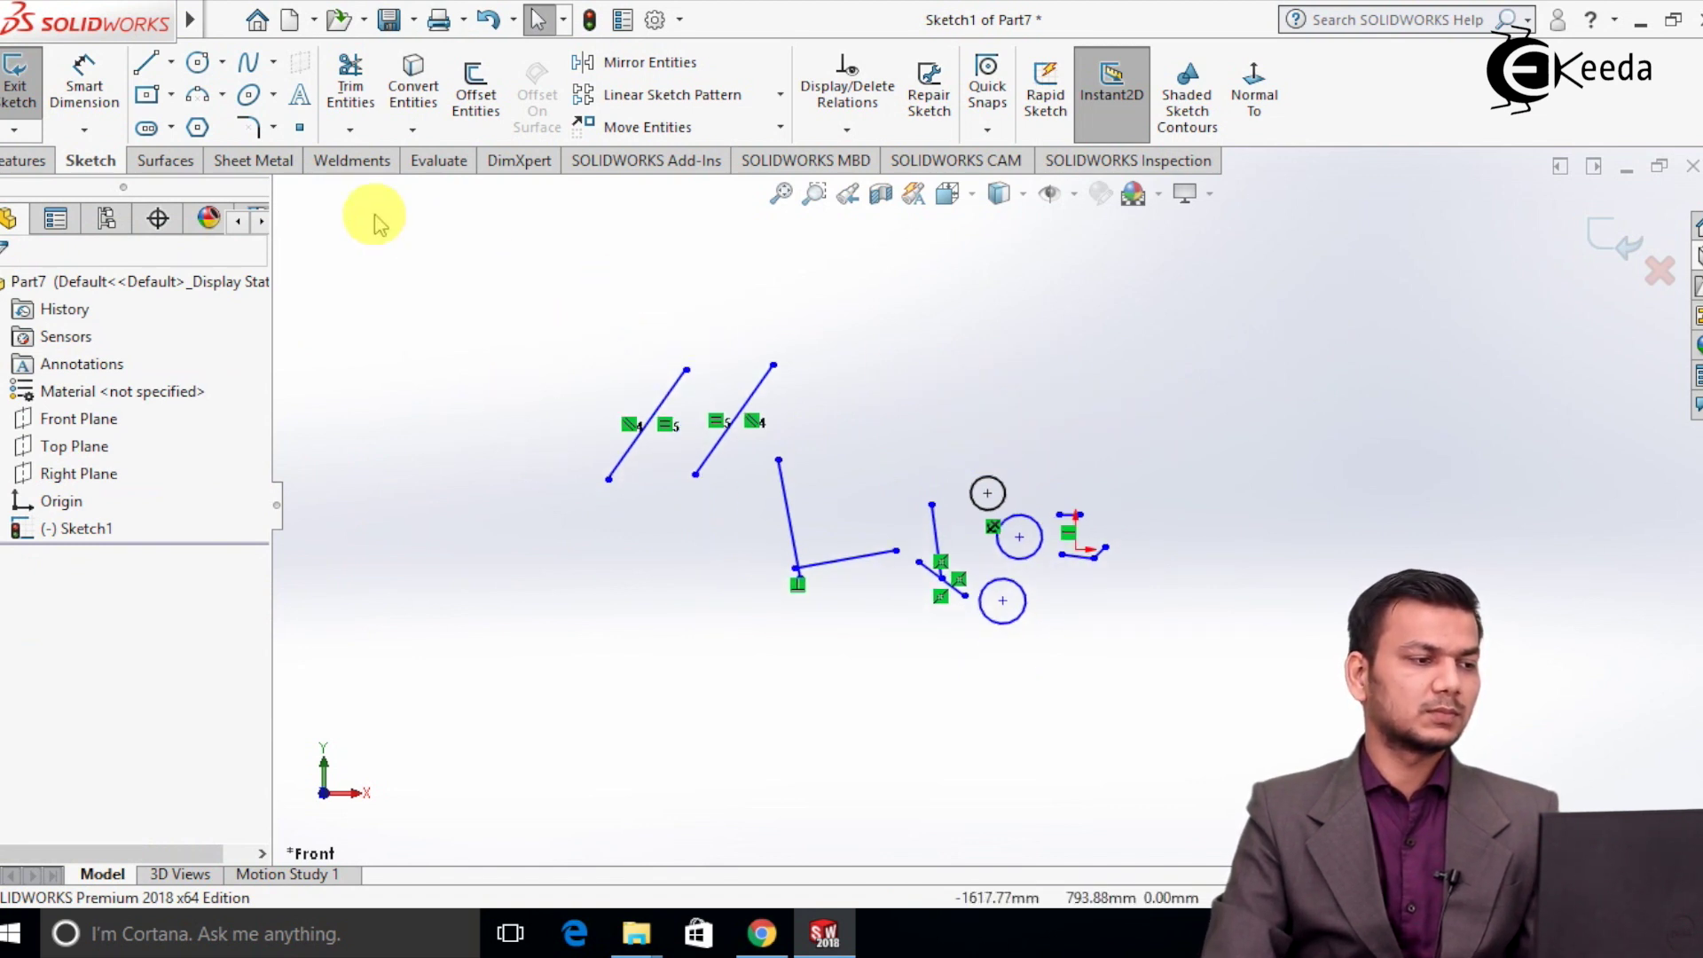
Draw a centerline on the right of the sketch and make it vertical.
{"action": "left_click", "coordinate": [171, 62]}
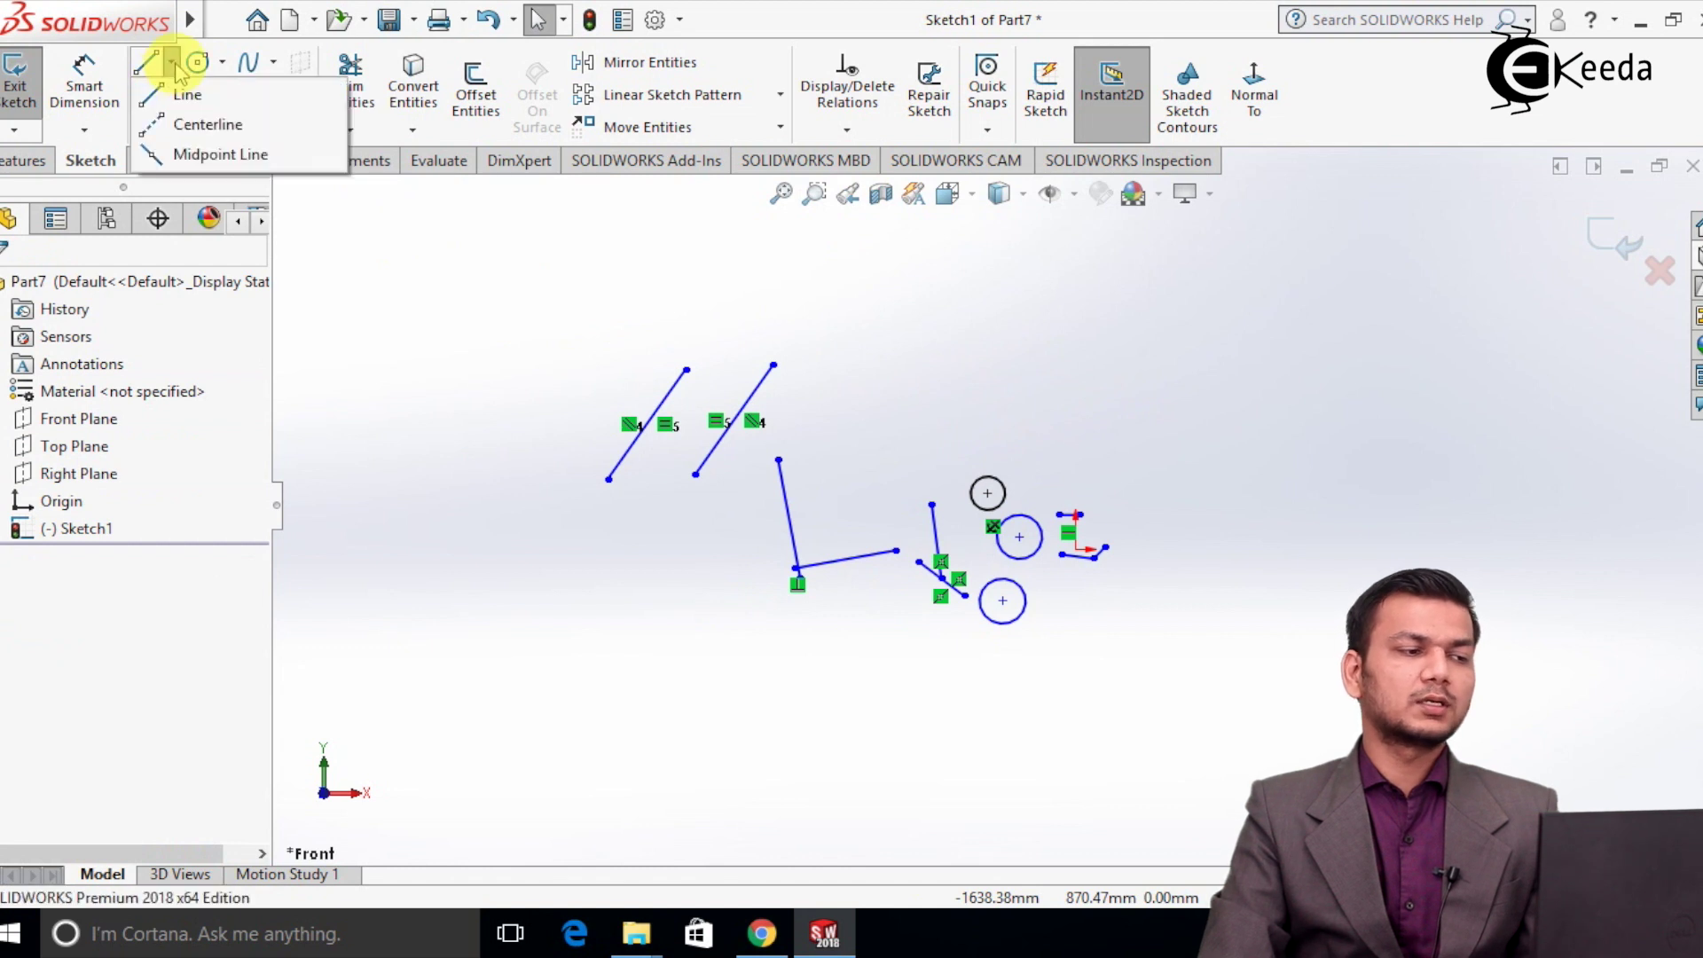
{"action": "left_click", "coordinate": [213, 124]}
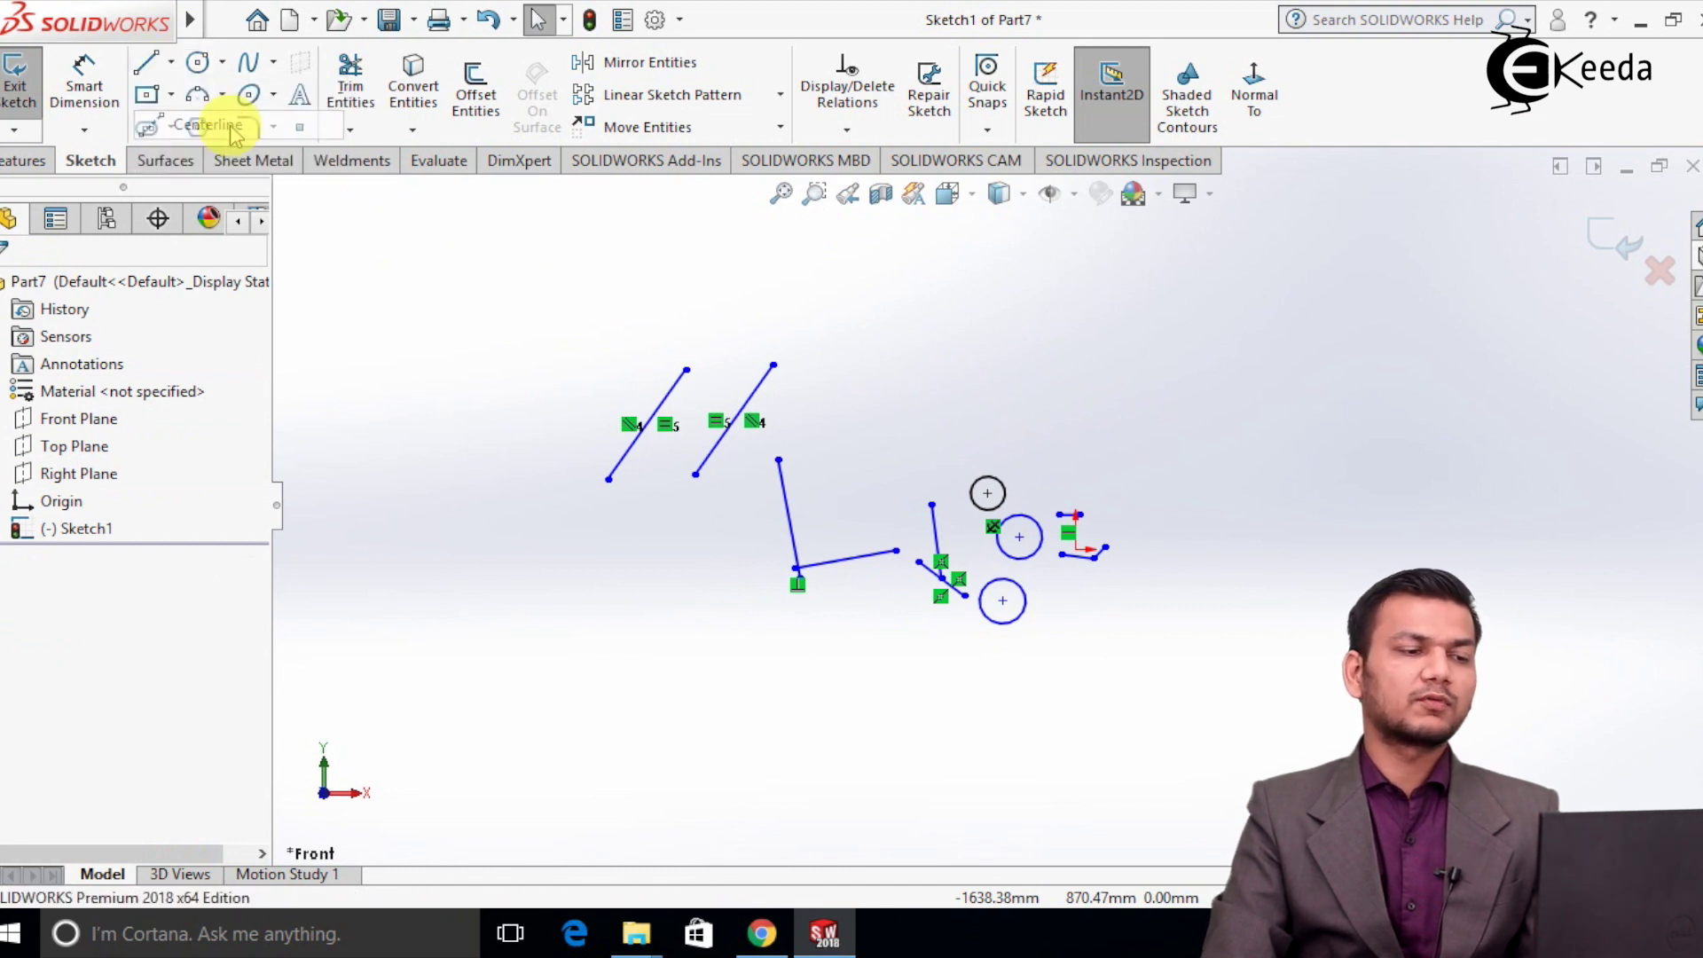
{"action": "left_click", "coordinate": [1225, 252]}
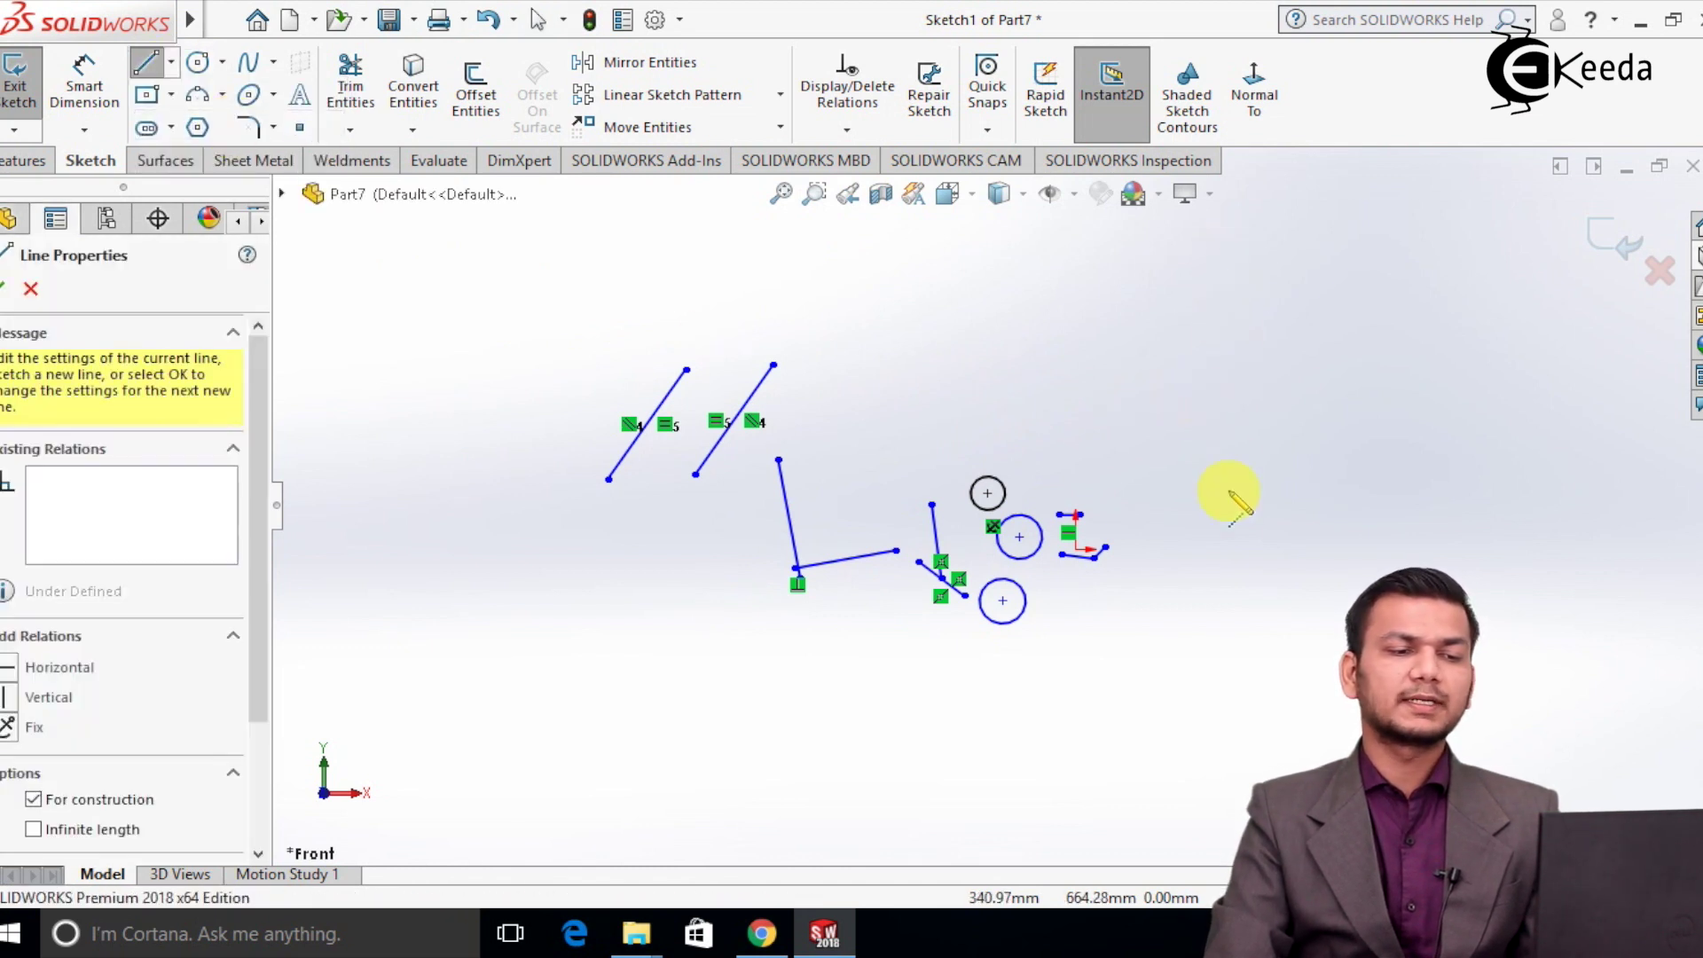
{"action": "left_click", "coordinate": [1233, 633]}
{"action": "right_click", "coordinate": [1238, 532]}
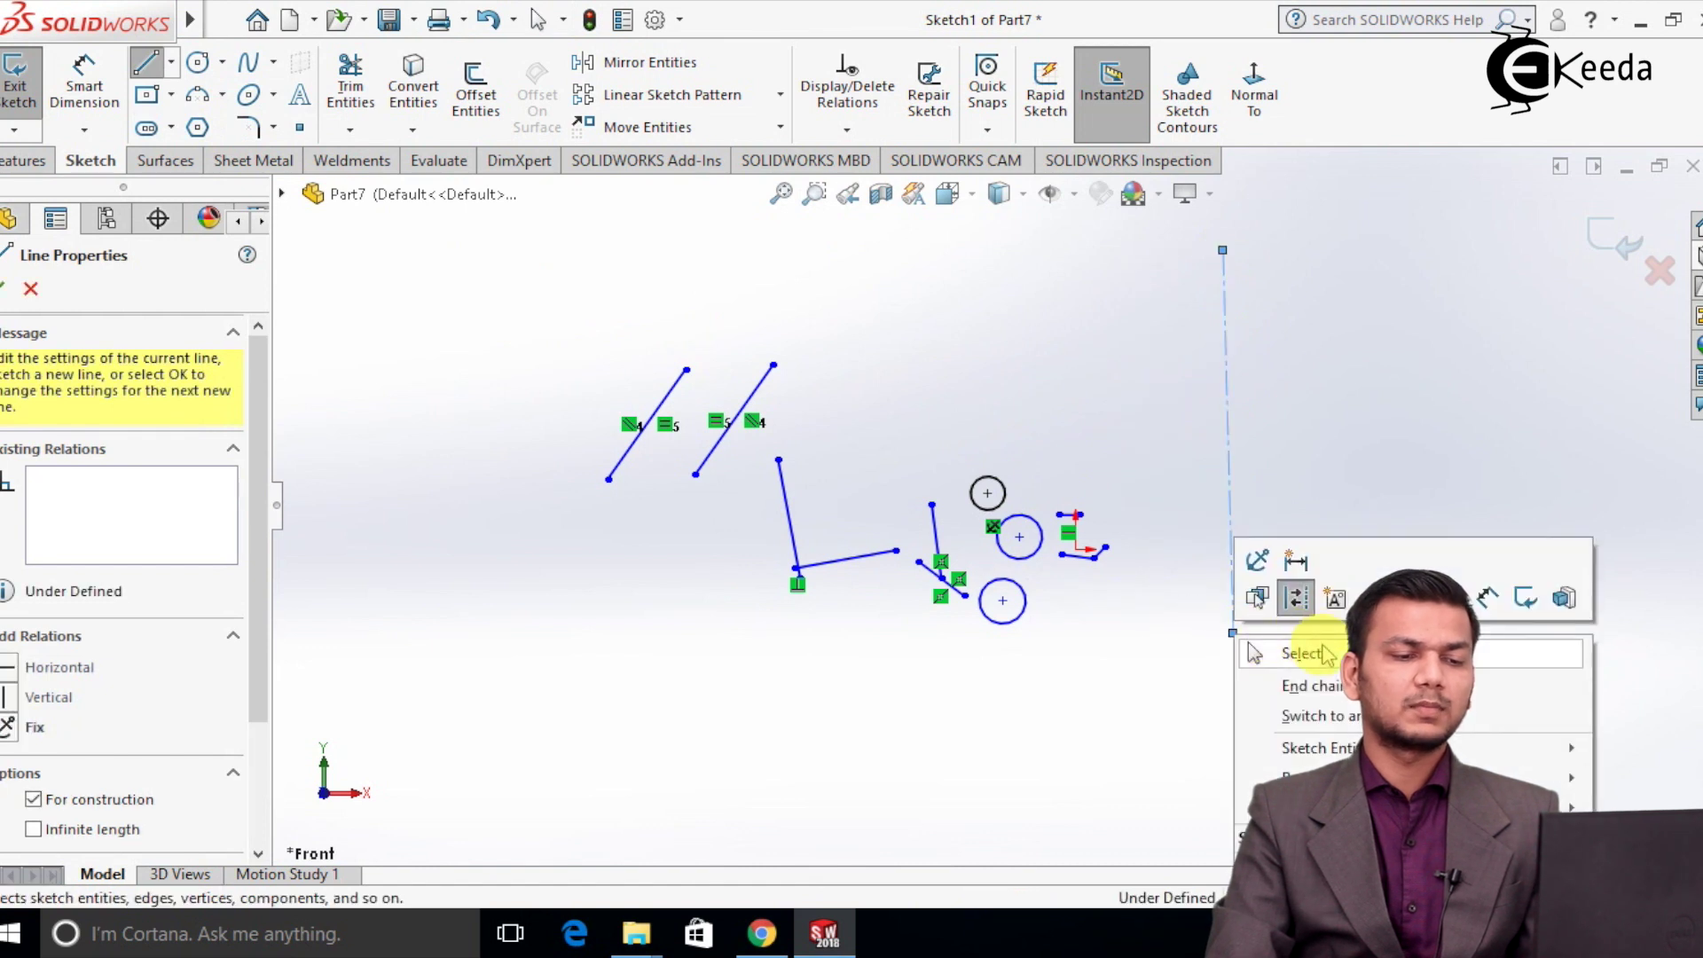
{"action": "left_click", "coordinate": [1267, 570]}
{"action": "left_click", "coordinate": [1237, 499]}
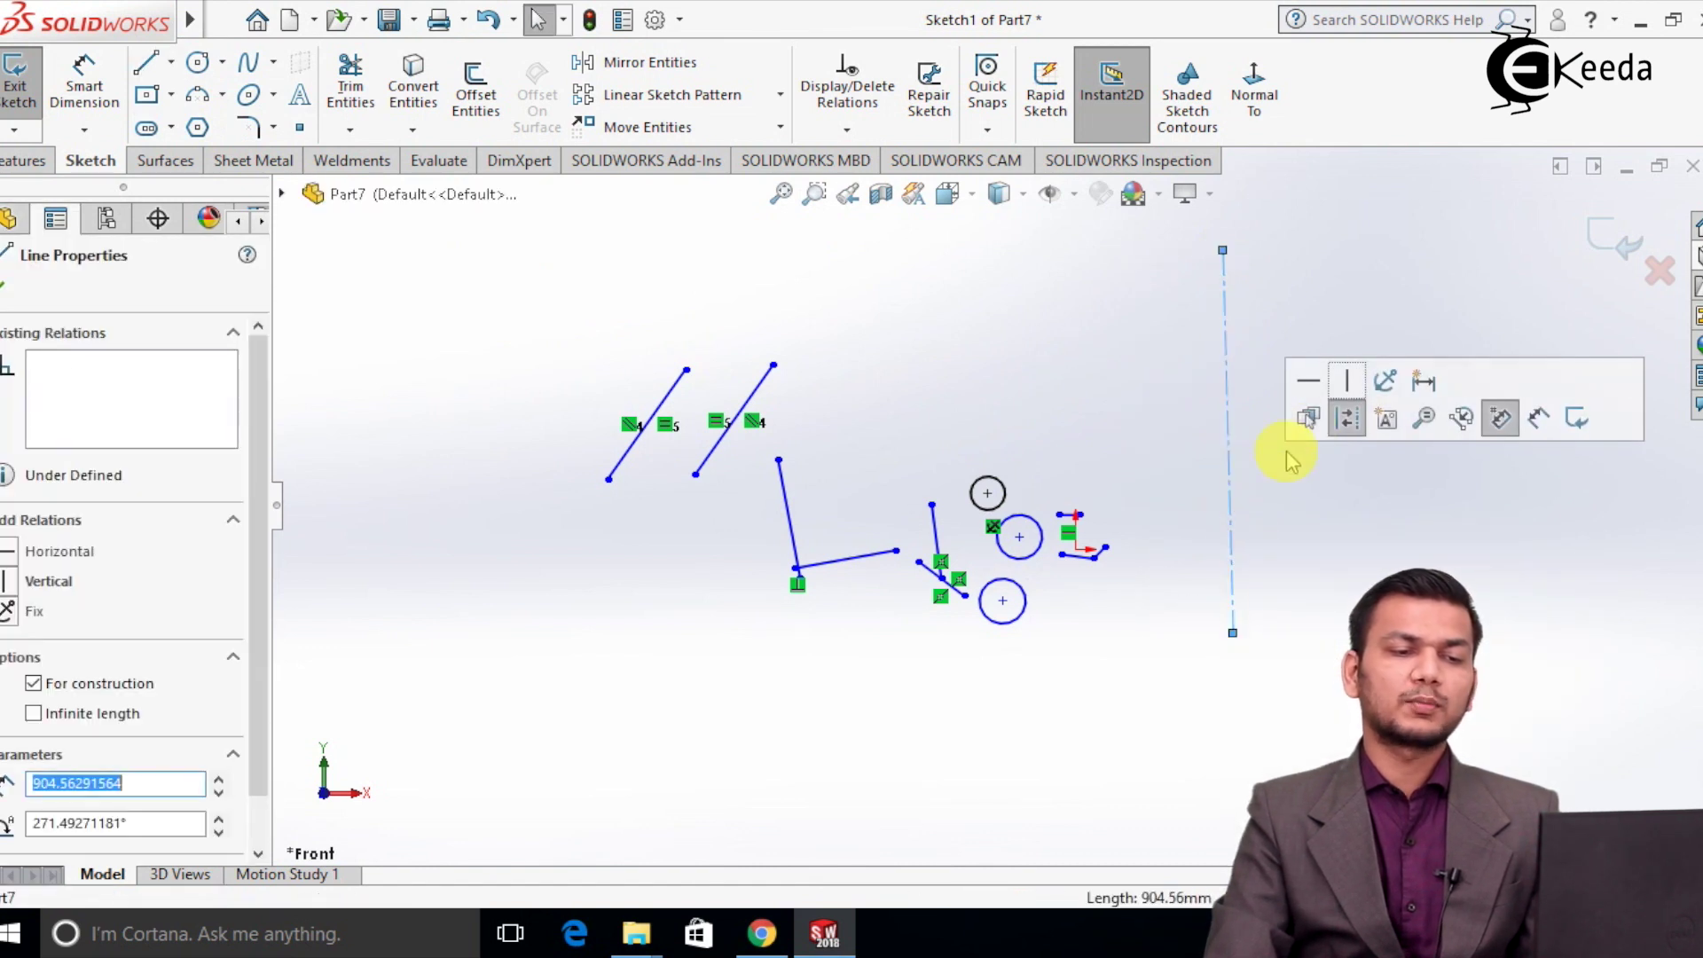
{"action": "left_click", "coordinate": [1347, 378]}
{"action": "left_click", "coordinate": [1301, 312]}
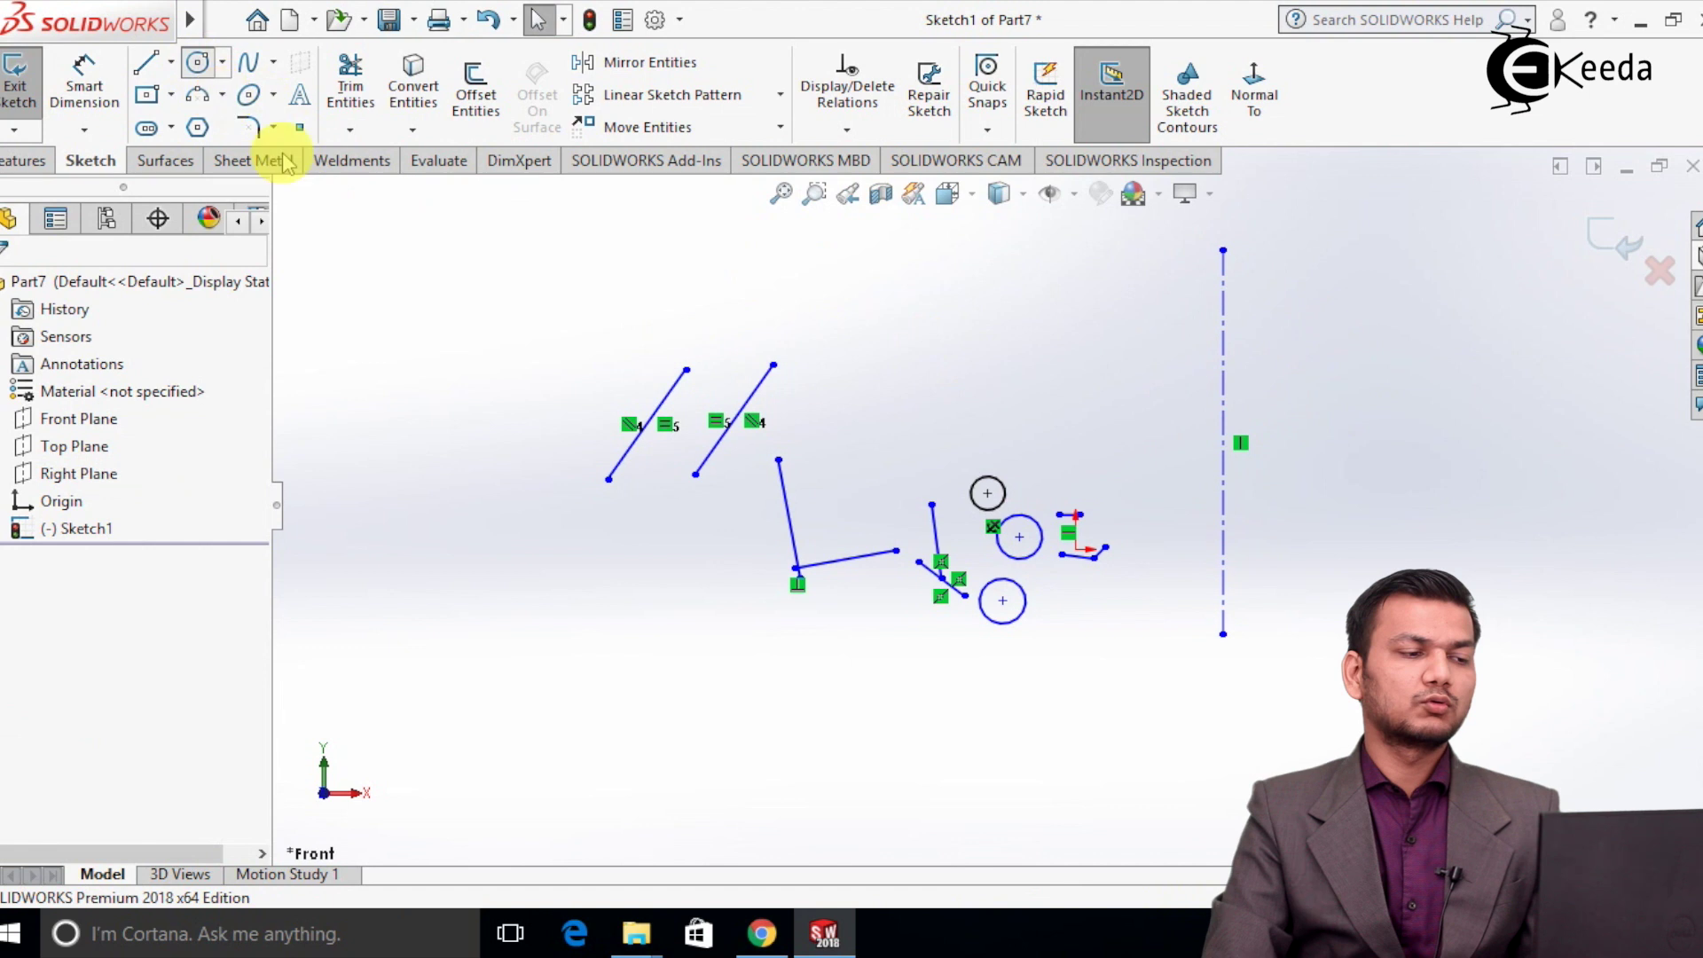
Draw one circle to the left of the centerline and one to its right.
{"action": "left_click", "coordinate": [197, 62]}
{"action": "left_click_drag", "start_coordinate": [418, 396], "coordinate": [464, 350]}
{"action": "right_click", "coordinate": [464, 350]}
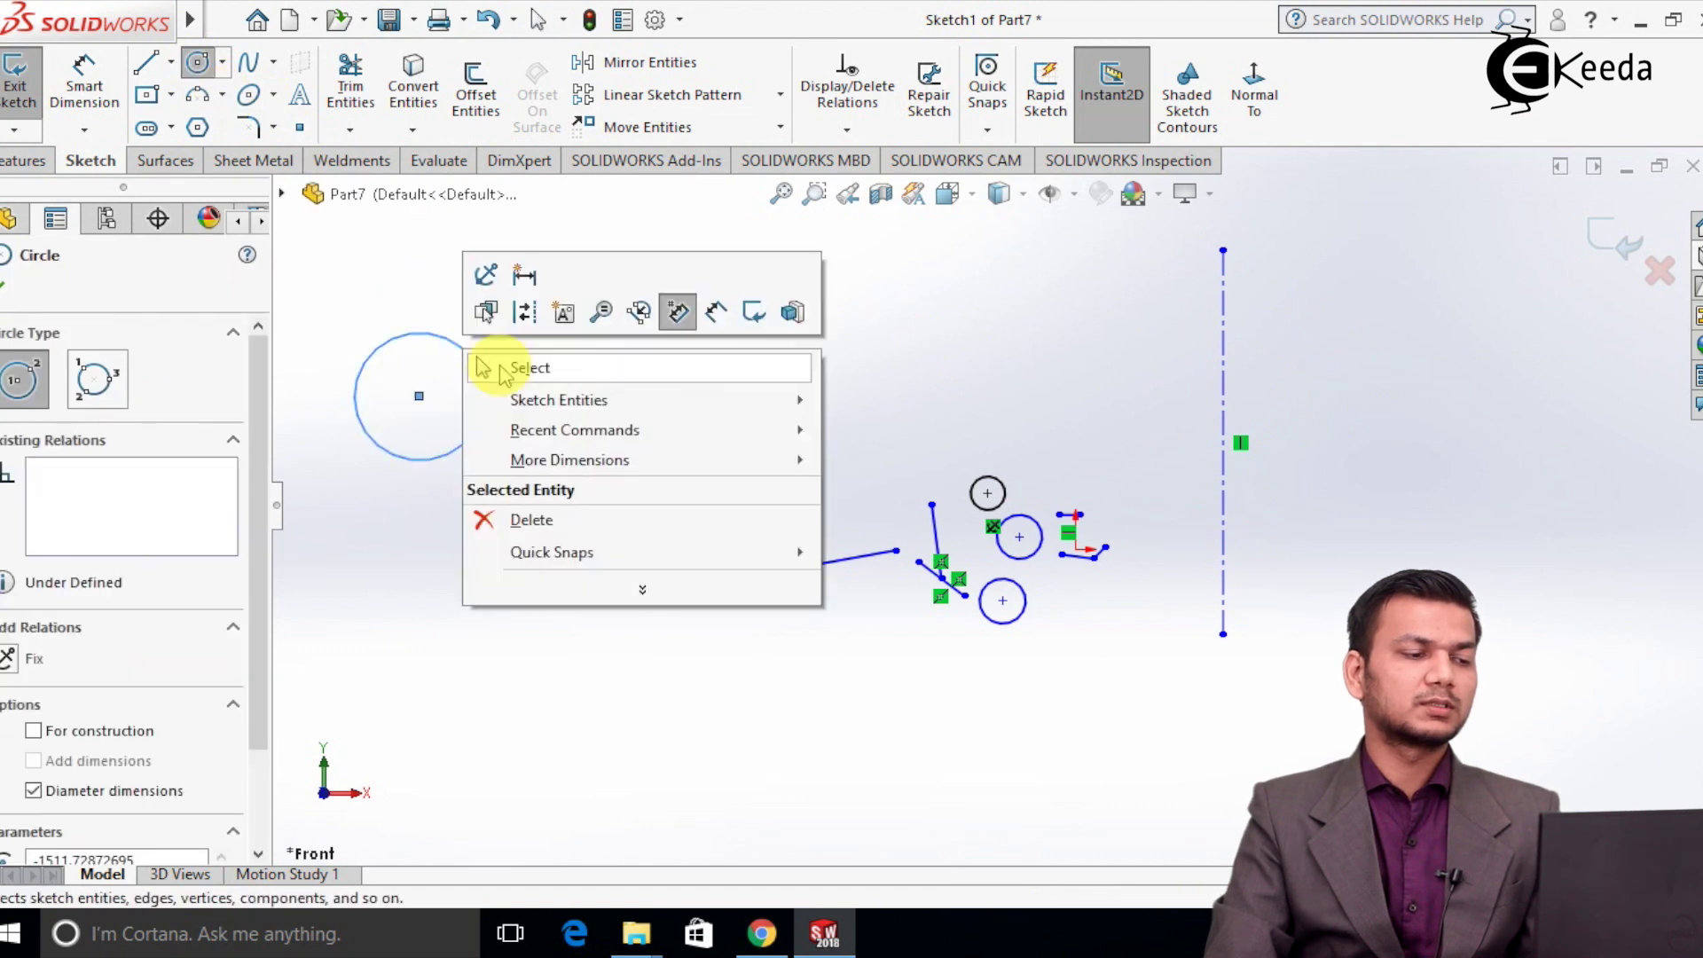
{"action": "left_click", "coordinate": [488, 366]}
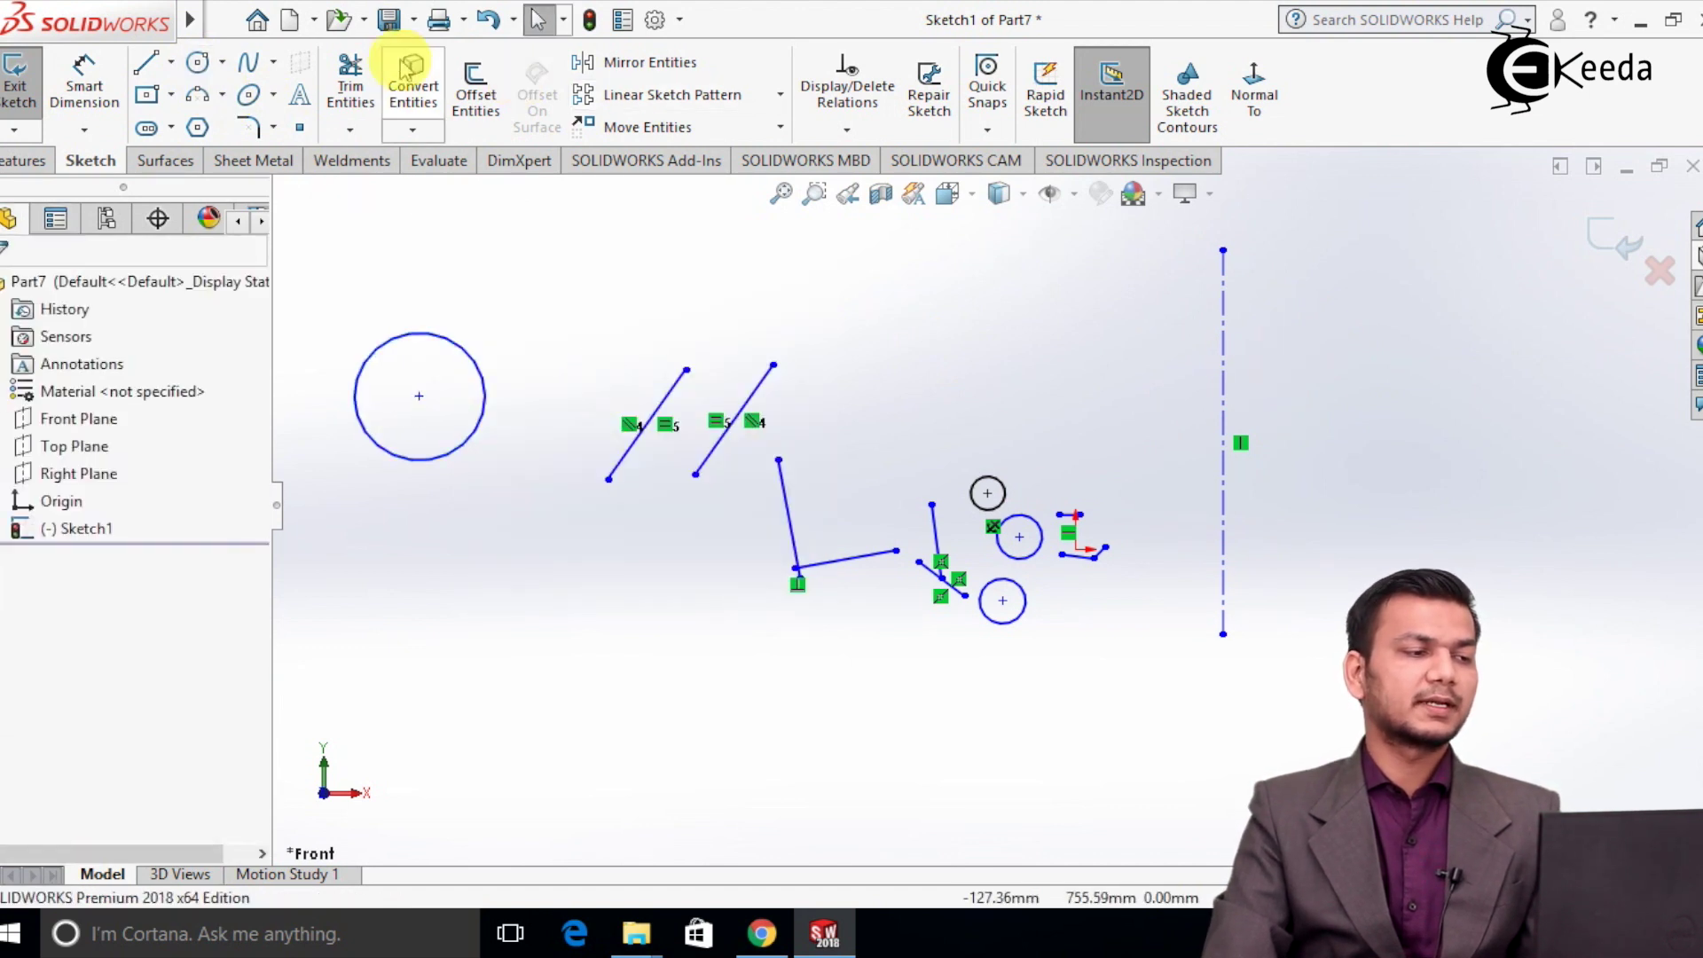
{"action": "left_click", "coordinate": [197, 62]}
{"action": "left_click_drag", "start_coordinate": [1358, 396], "coordinate": [1388, 376]}
{"action": "right_click", "coordinate": [1373, 378]}
{"action": "left_click", "coordinate": [1431, 390]}
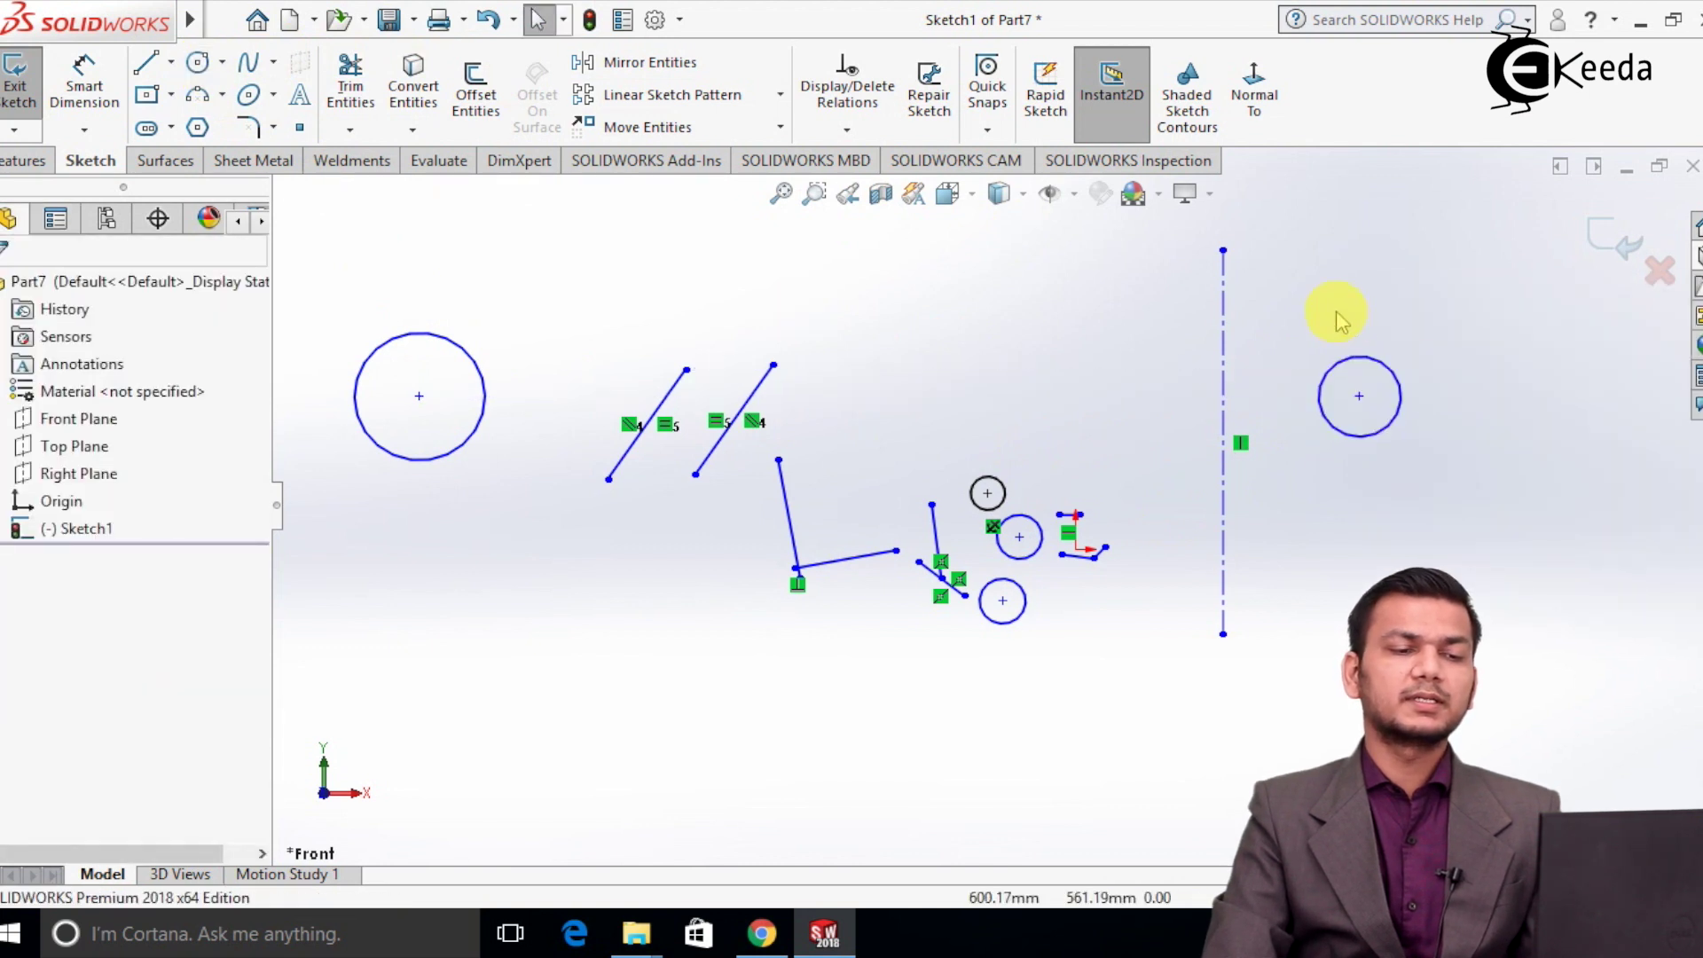
{"action": "key", "text": "f"}
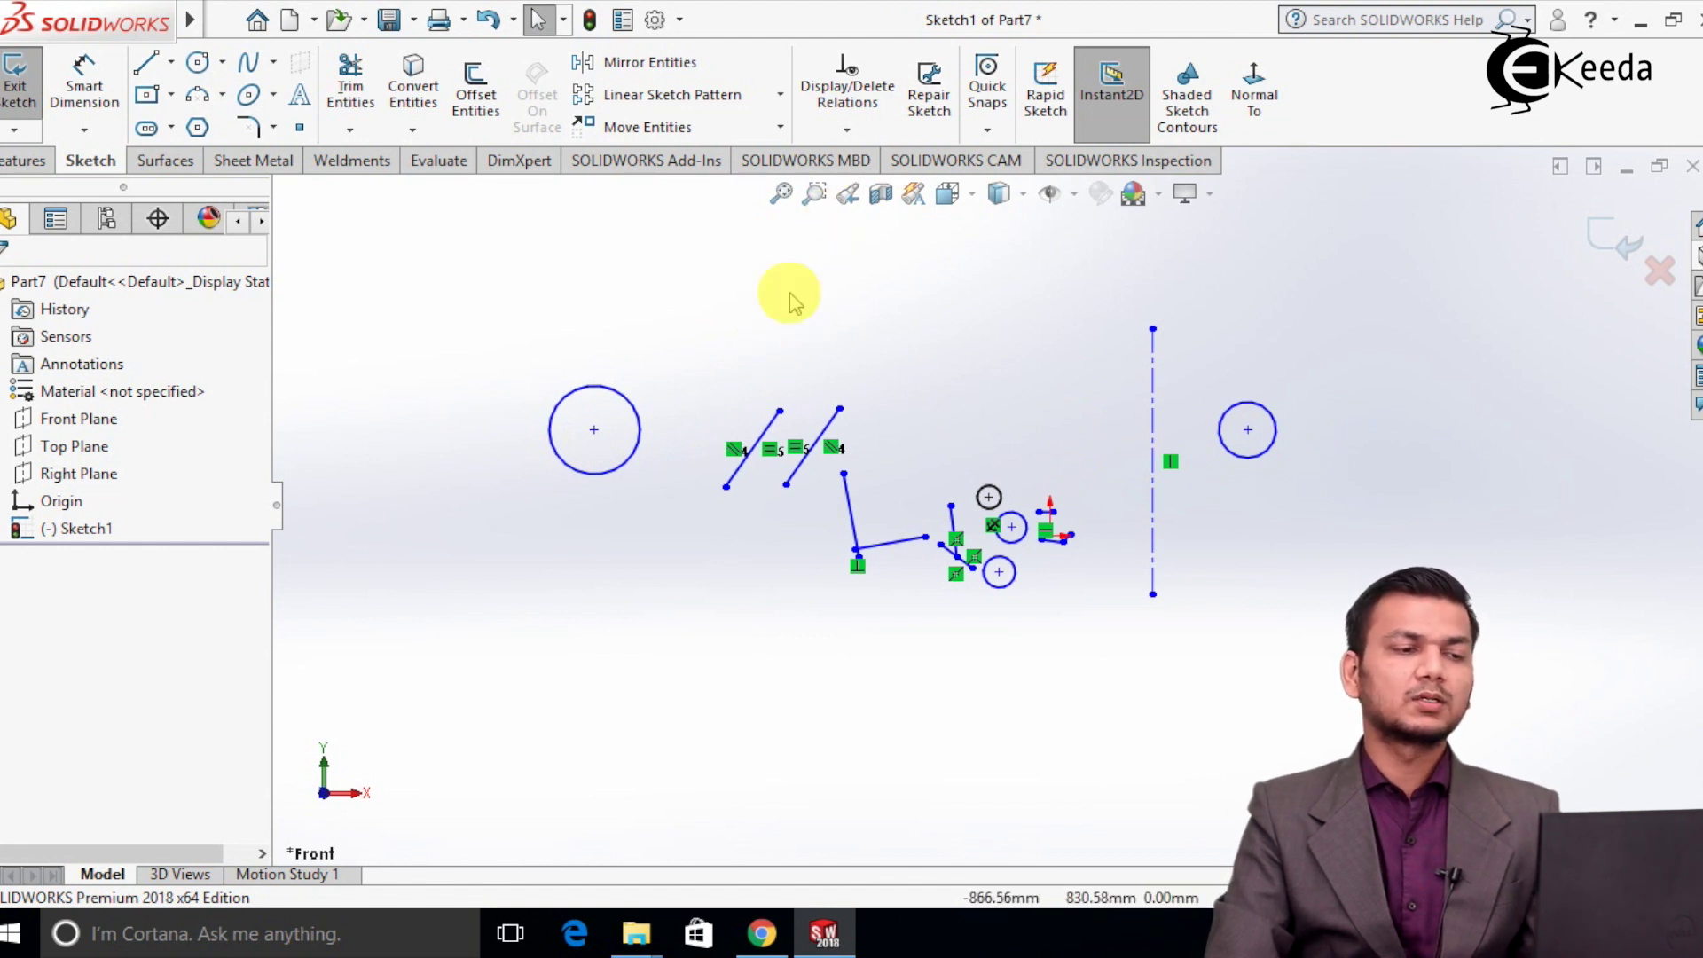
Make circles Arc4 and Arc5 Symmetric about centerline Line11.
{"action": "left_click", "coordinate": [852, 125]}
{"action": "left_click", "coordinate": [867, 181]}
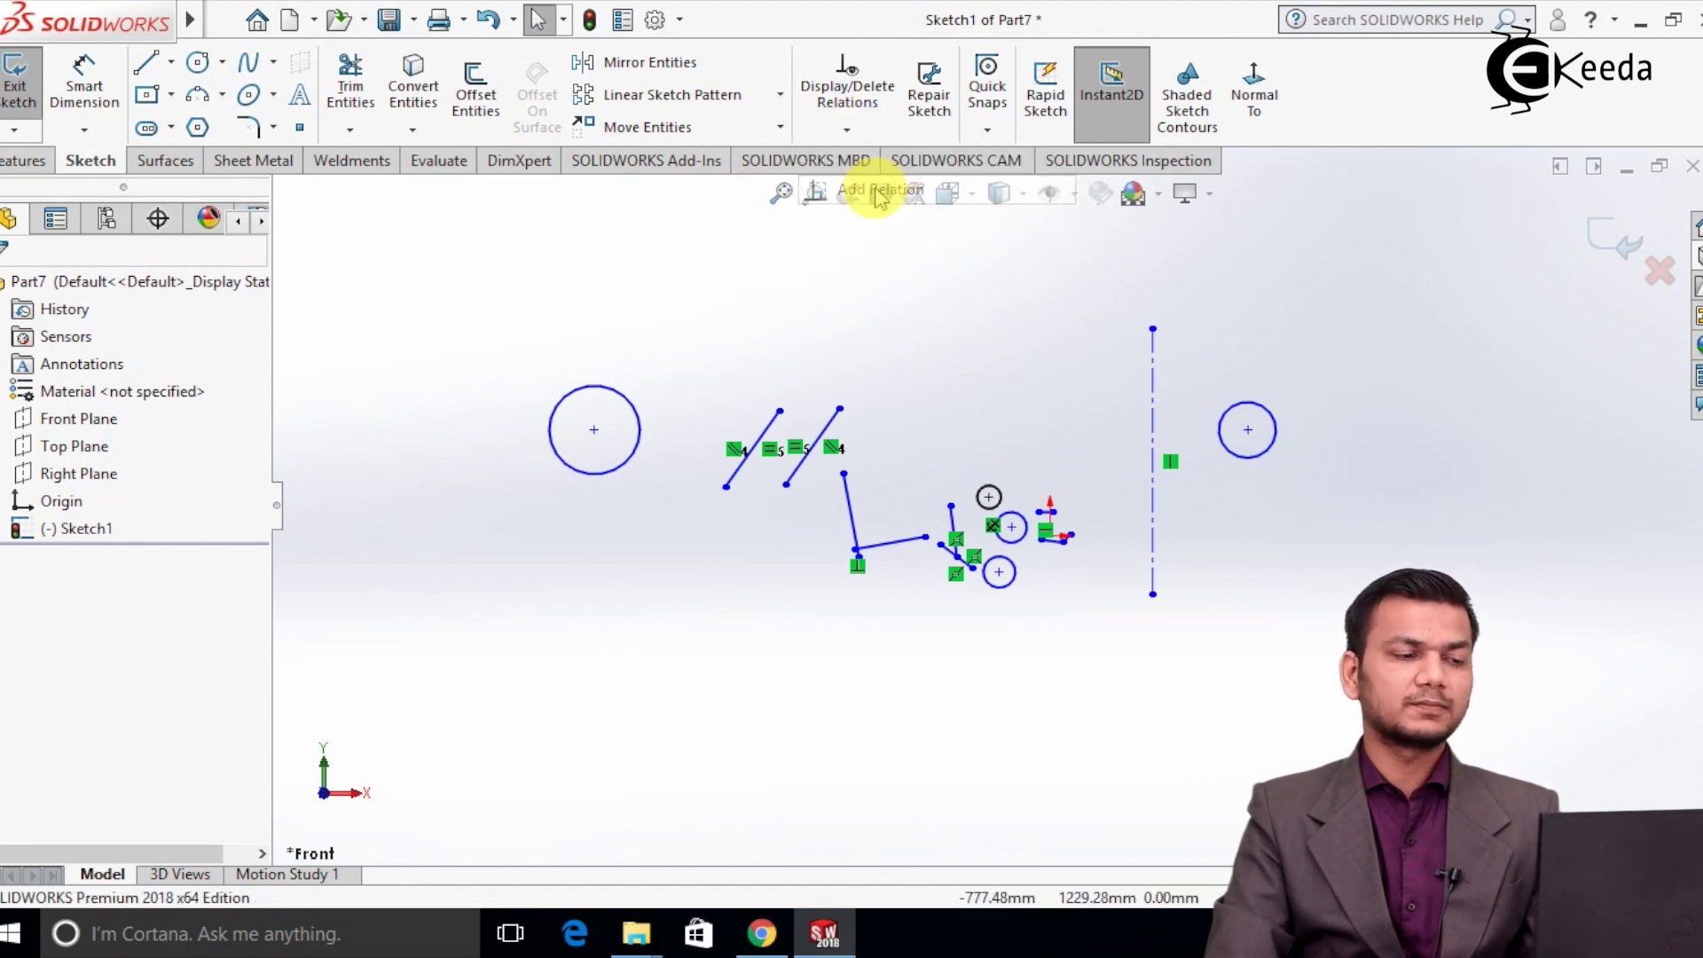
{"action": "left_click", "coordinate": [636, 410]}
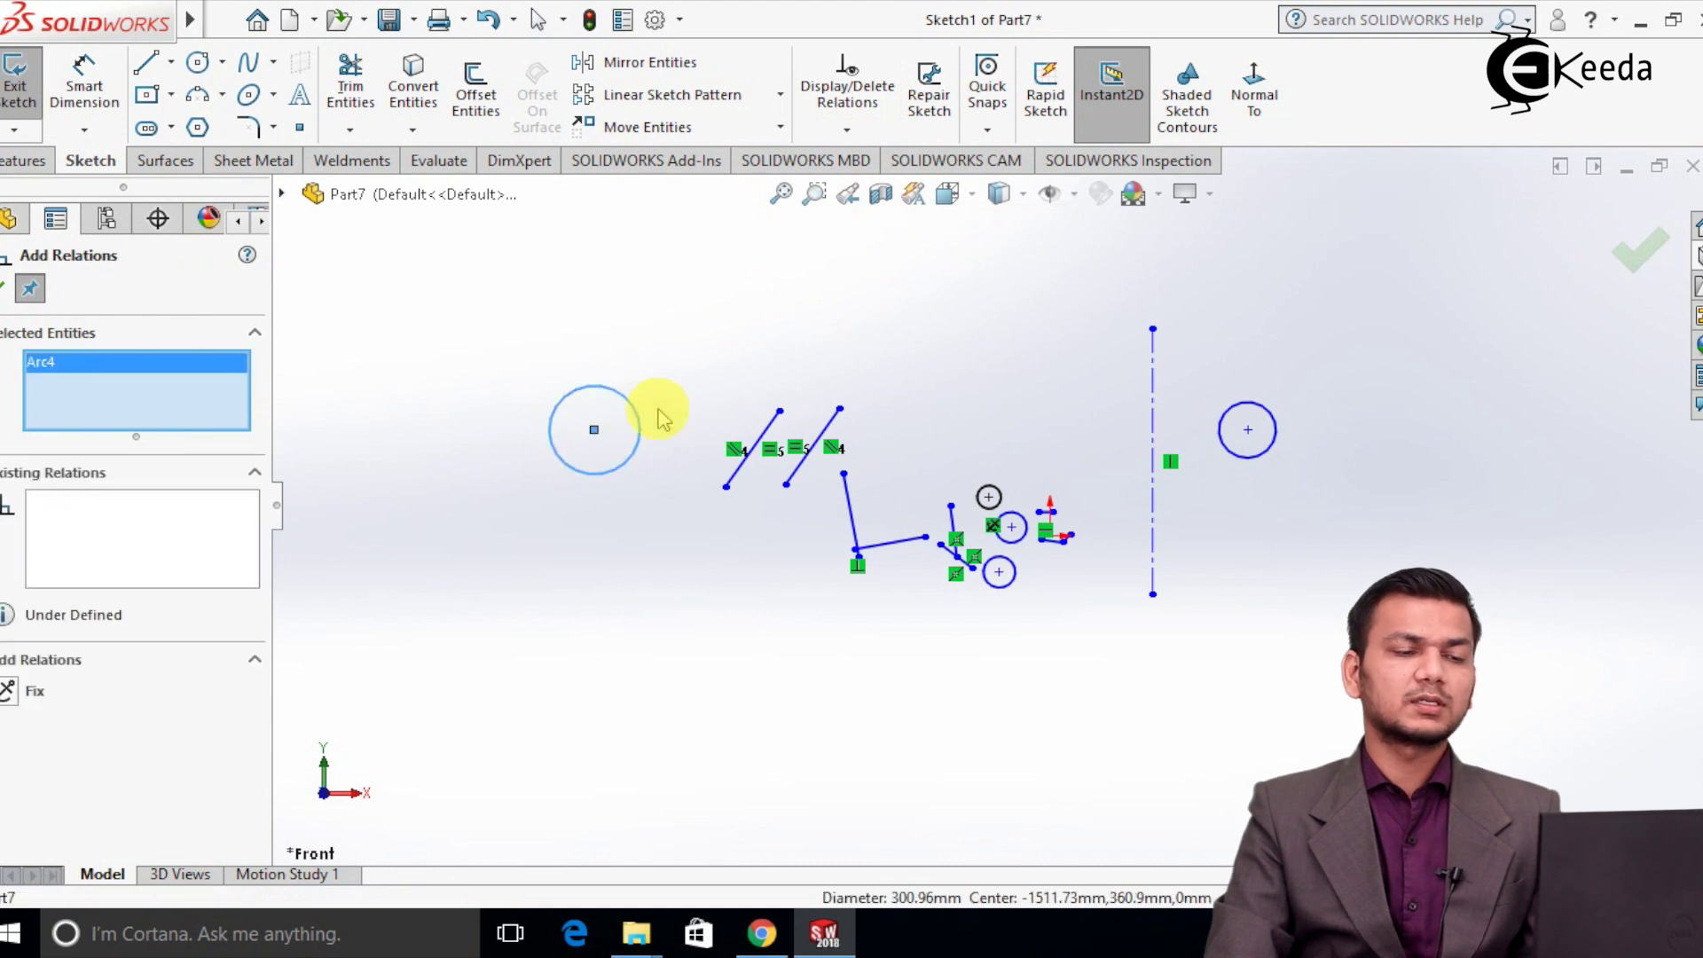
{"action": "left_click", "coordinate": [1153, 411]}
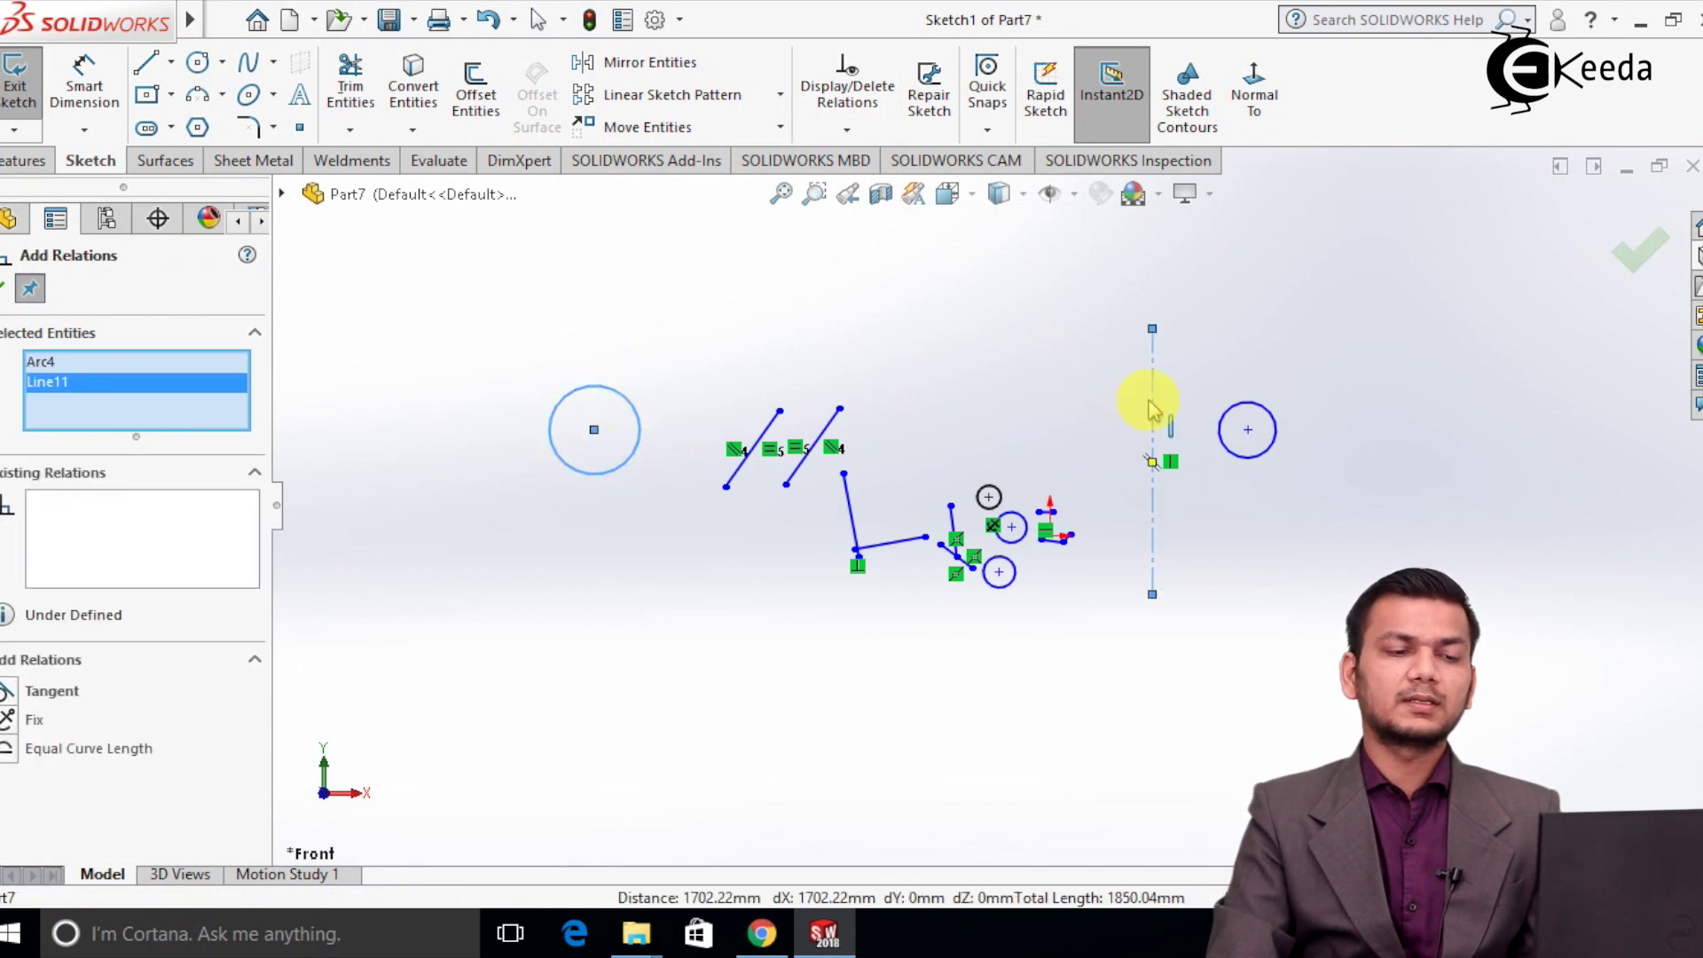
{"action": "left_click", "coordinate": [1225, 417]}
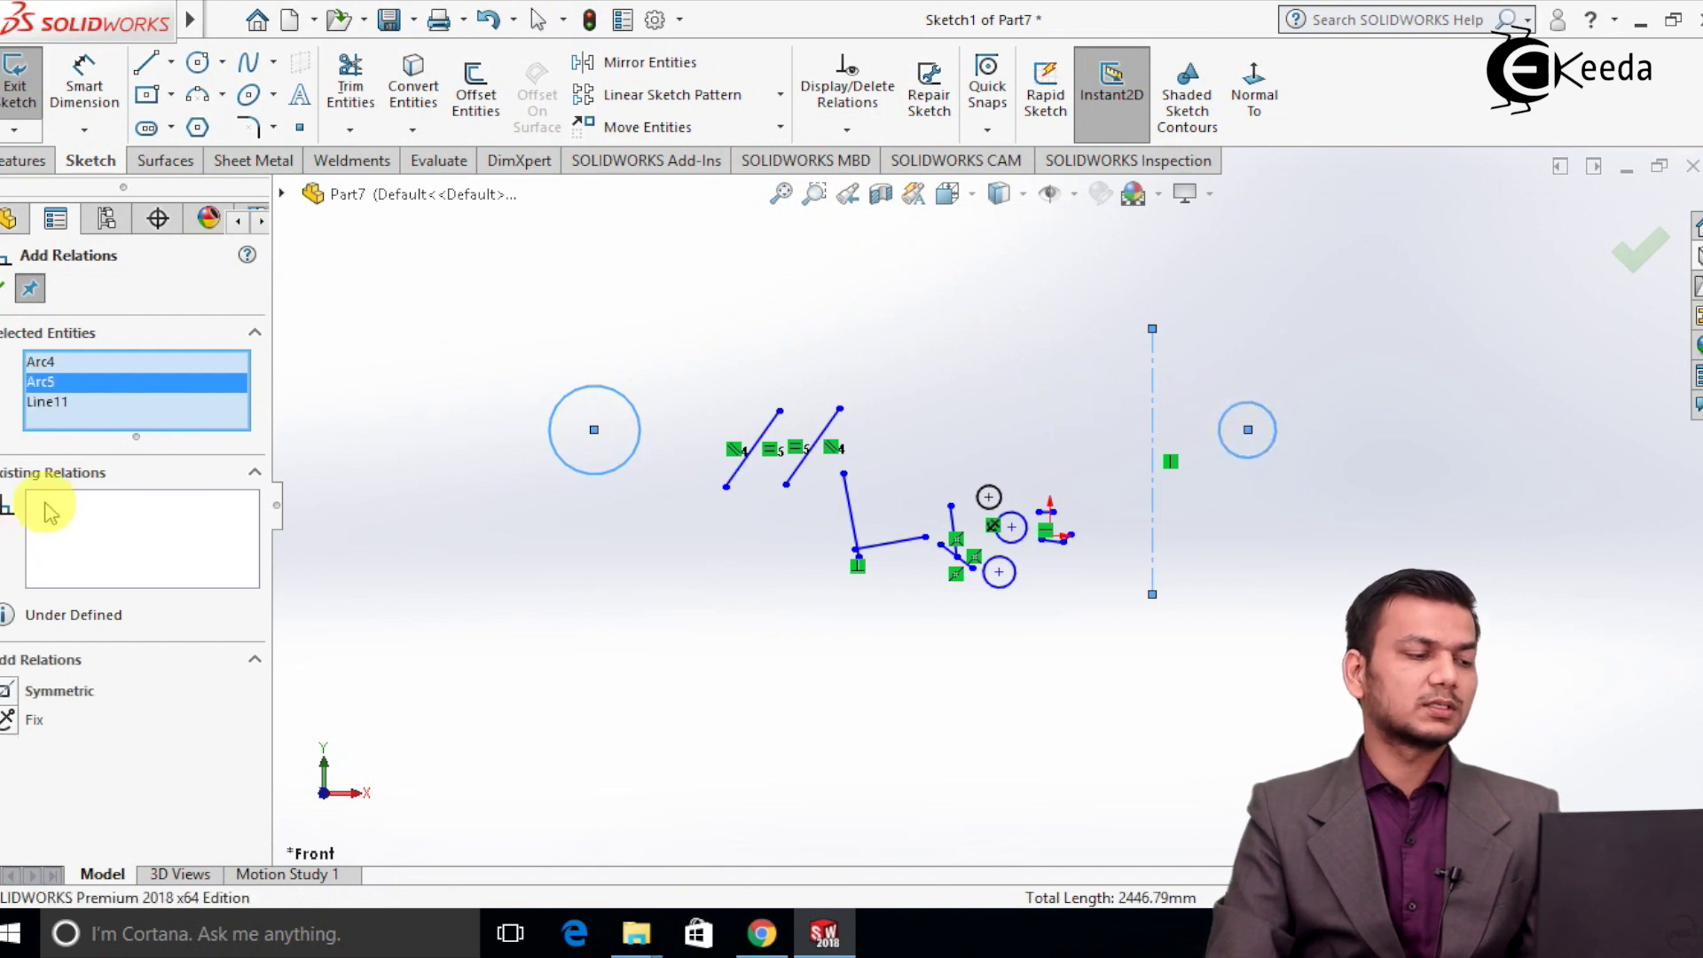
{"action": "left_click", "coordinate": [59, 691]}
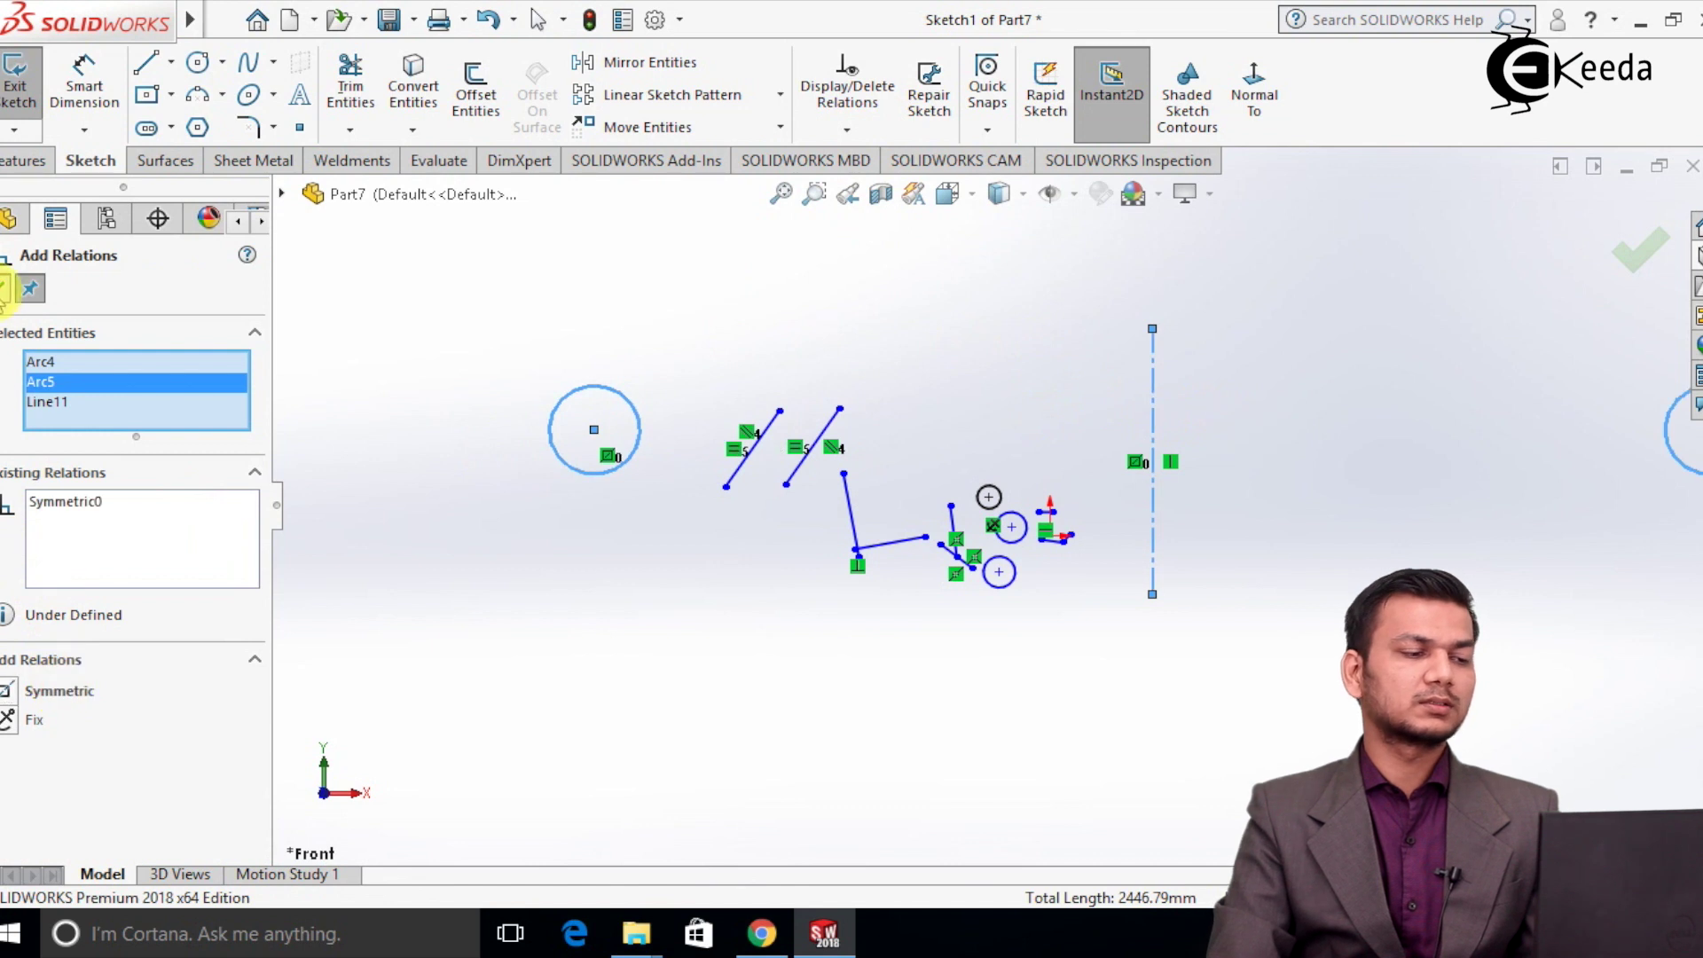
{"action": "left_click", "coordinate": [5, 289]}
{"action": "key", "text": "f"}
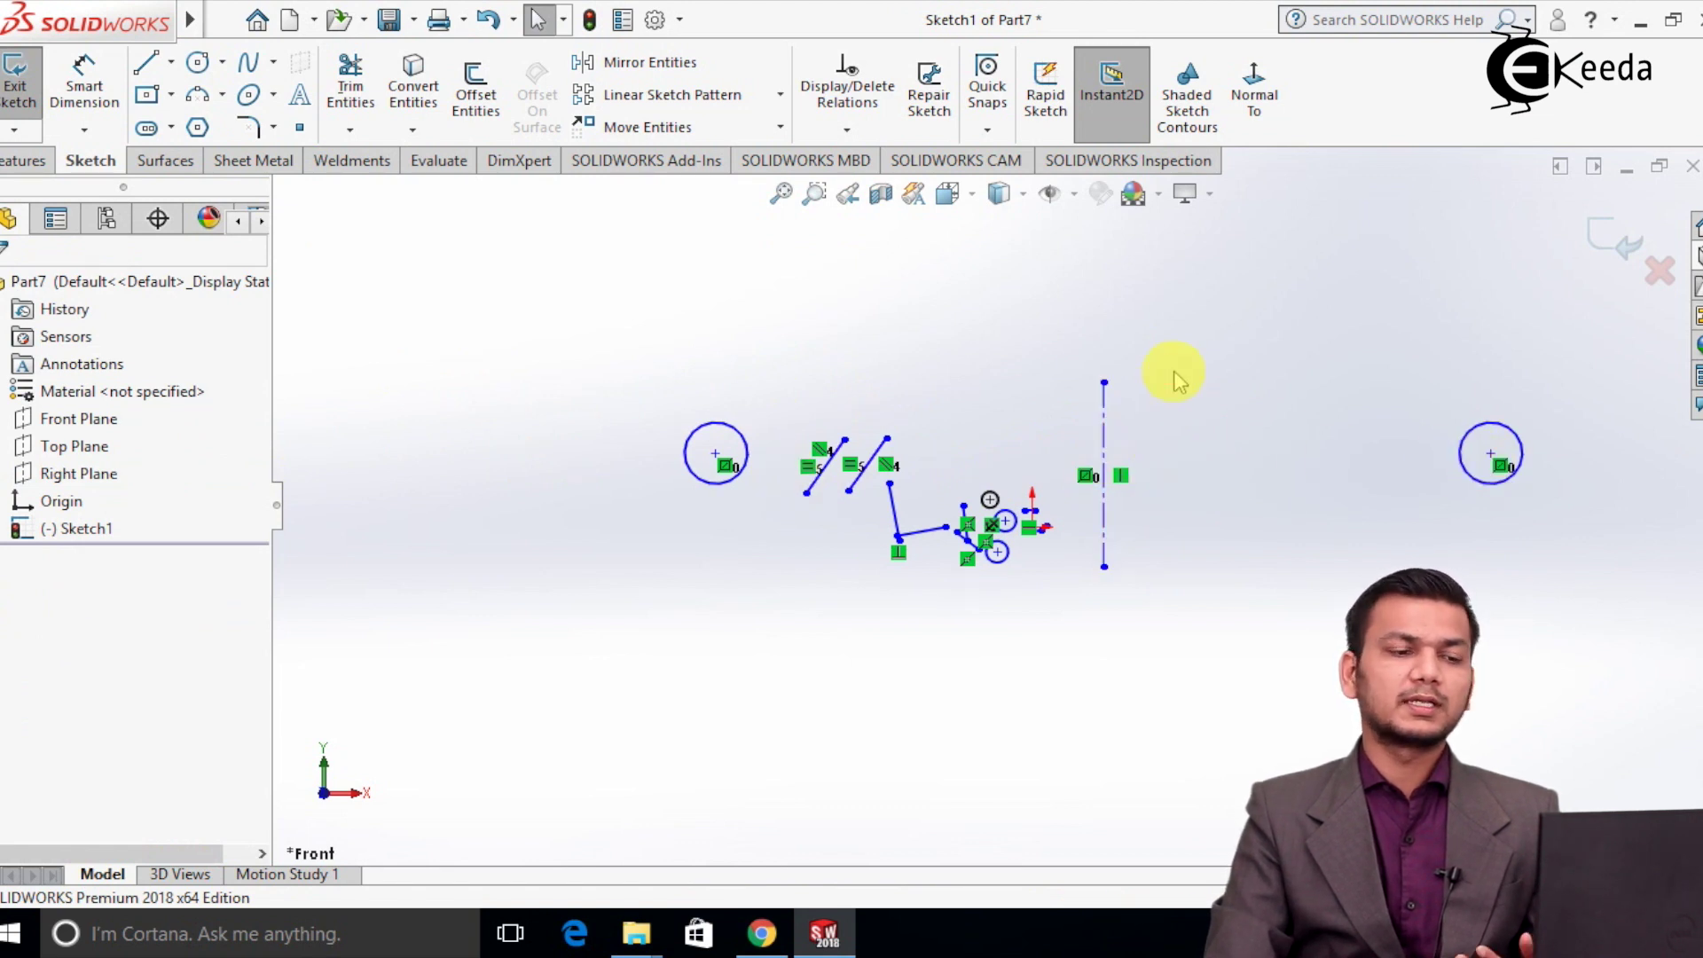
Box-select all the old sketch entities to delete them.
{"action": "scroll", "coordinate": [1194, 356], "scroll_direction": "up", "scroll_amount": 1}
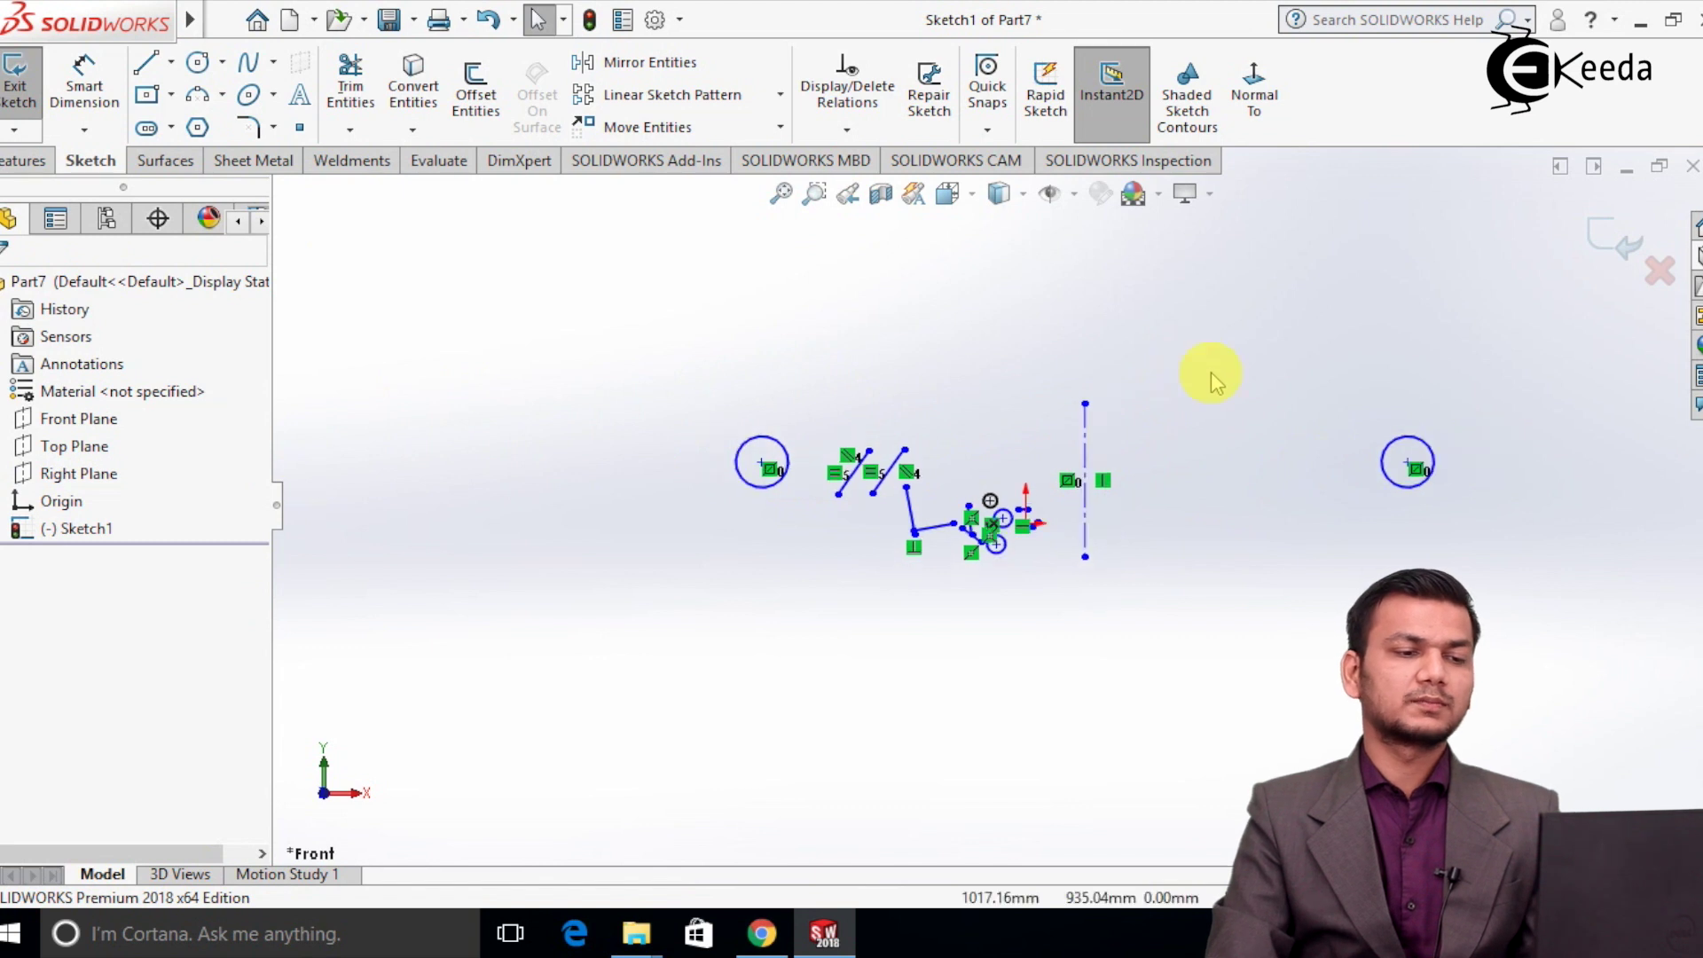
{"action": "scroll", "coordinate": [1103, 369], "scroll_direction": "up", "scroll_amount": 1}
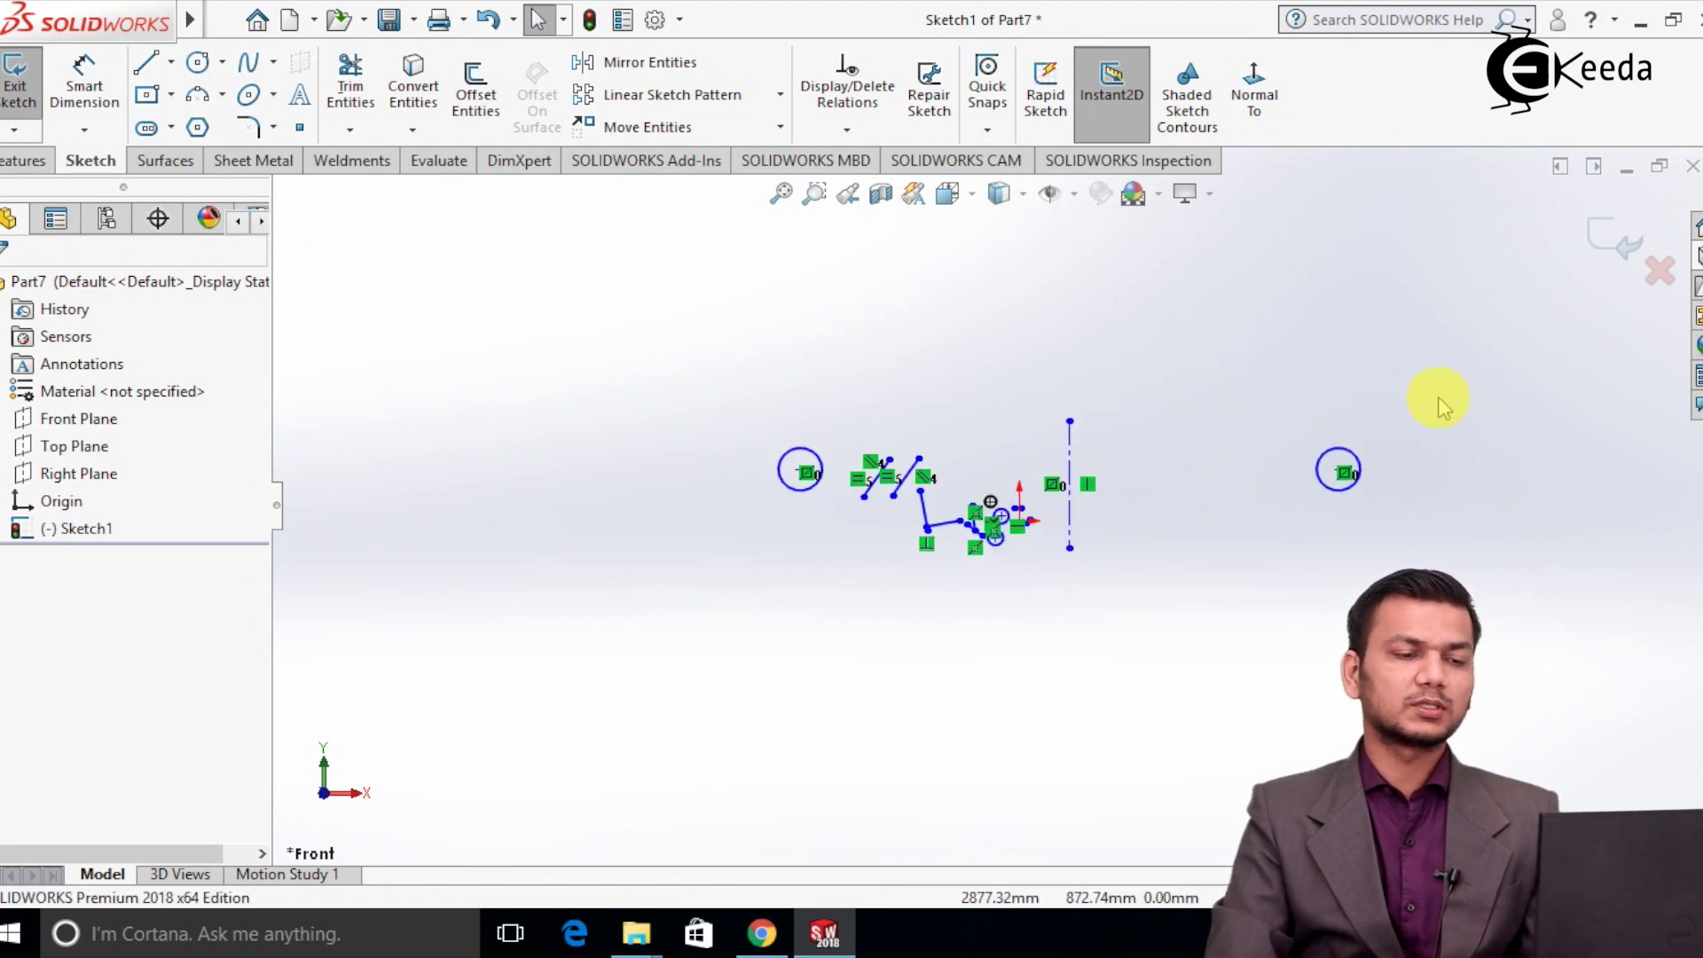
{"action": "left_click_drag", "start_coordinate": [1438, 398], "coordinate": [572, 622]}
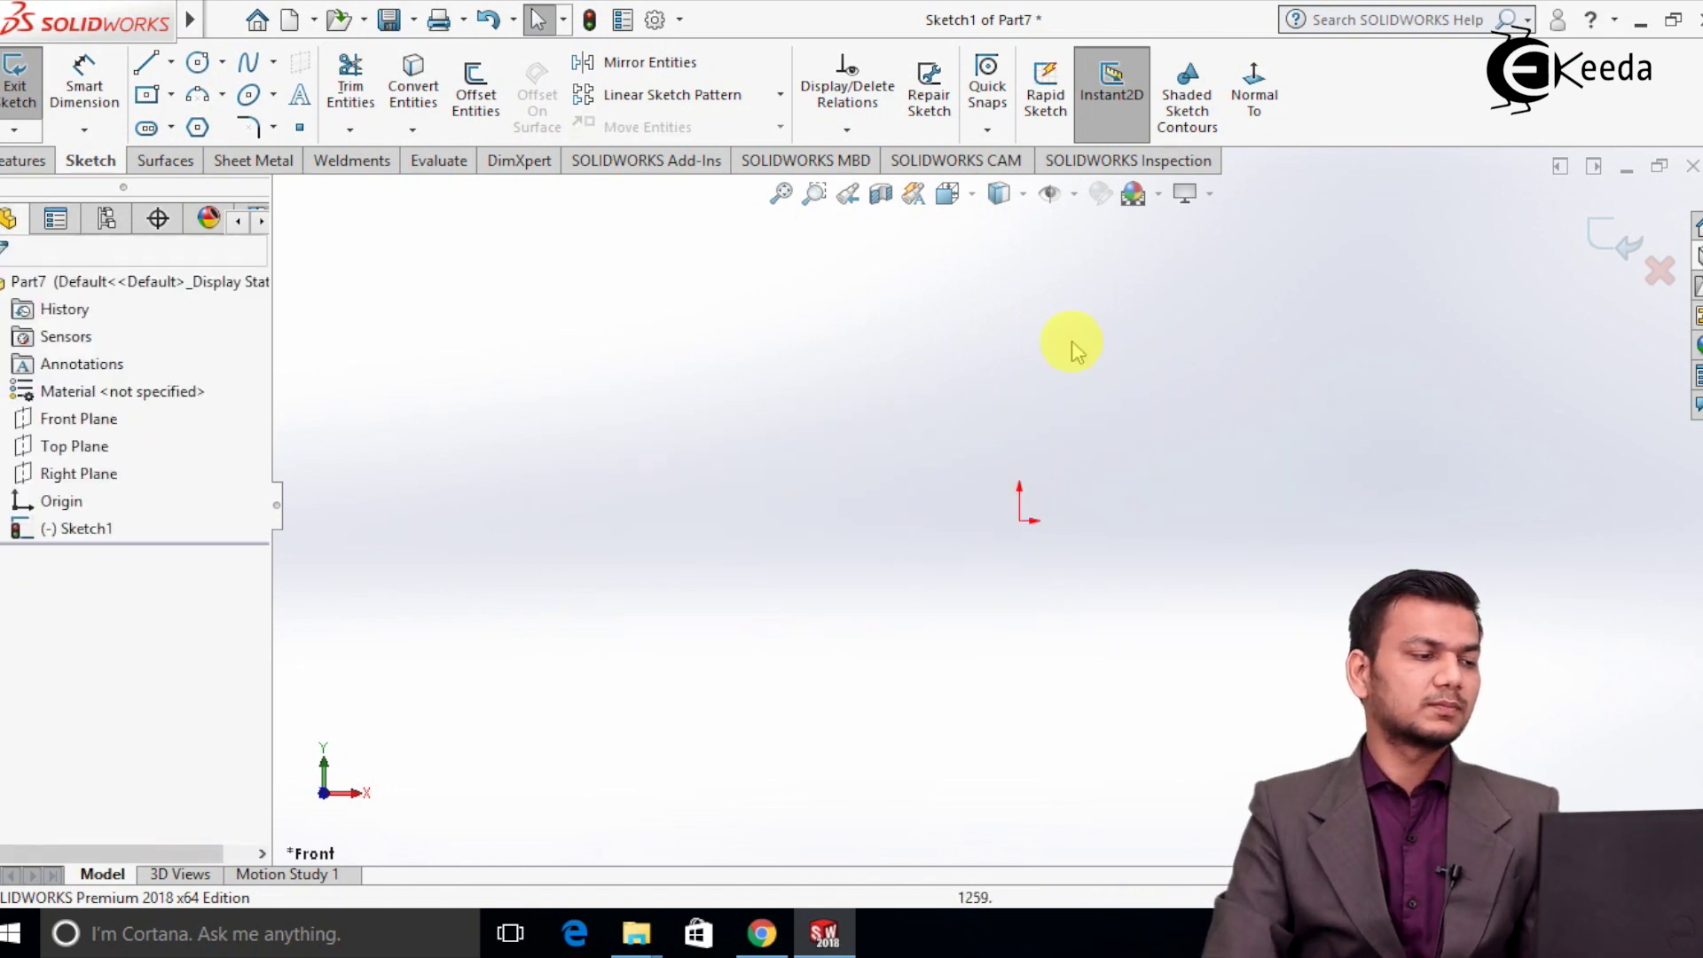
Draw a single circle centred on the origin and exit Sketch1.
{"action": "left_click", "coordinate": [199, 62]}
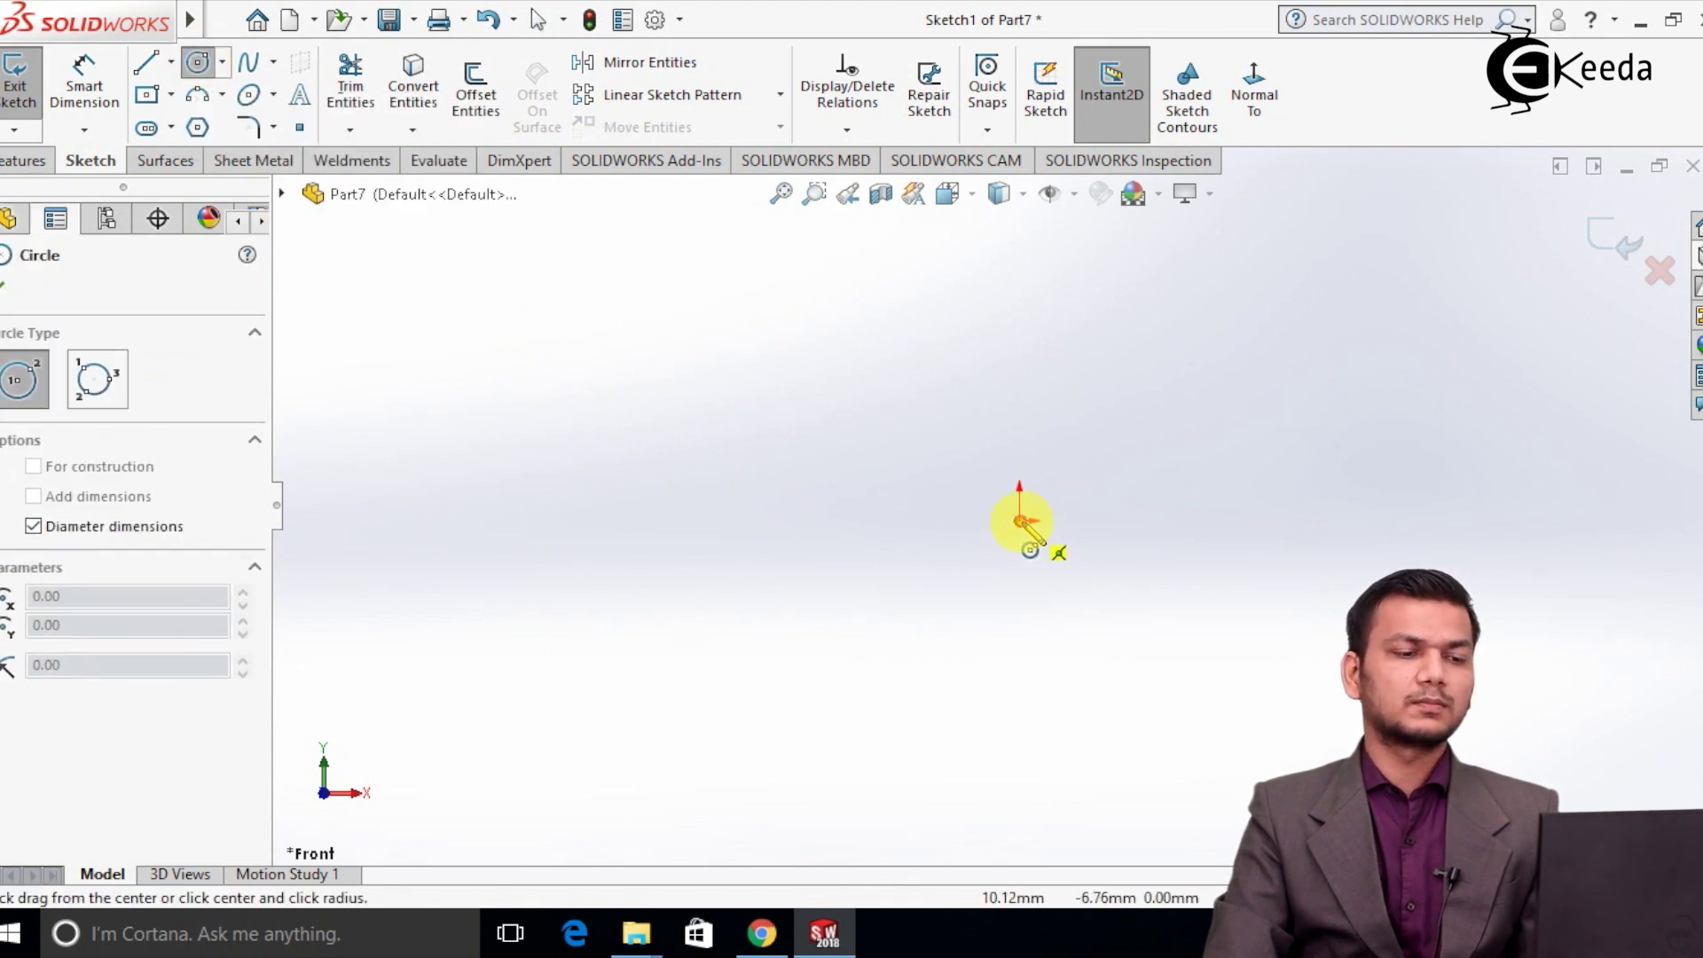
{"action": "left_click", "coordinate": [1029, 344]}
{"action": "left_click", "coordinate": [1149, 355]}
{"action": "right_click", "coordinate": [1162, 358]}
{"action": "left_click", "coordinate": [1197, 368]}
{"action": "left_click", "coordinate": [1588, 236]}
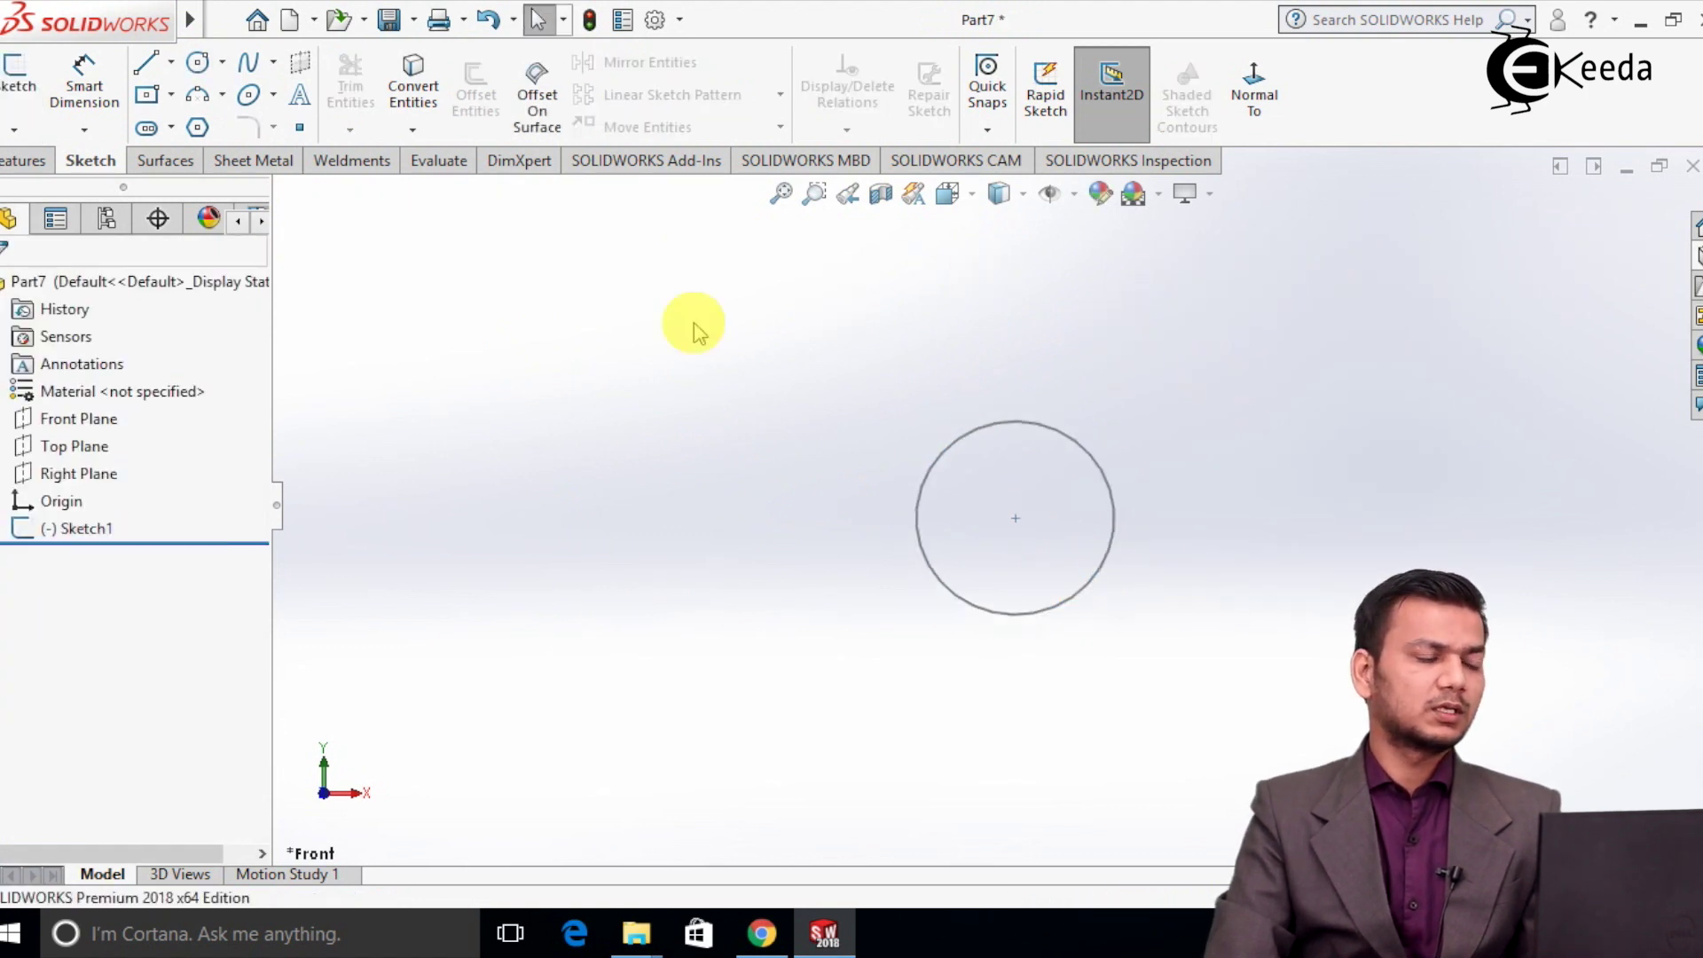
{"action": "right_click", "coordinate": [94, 479]}
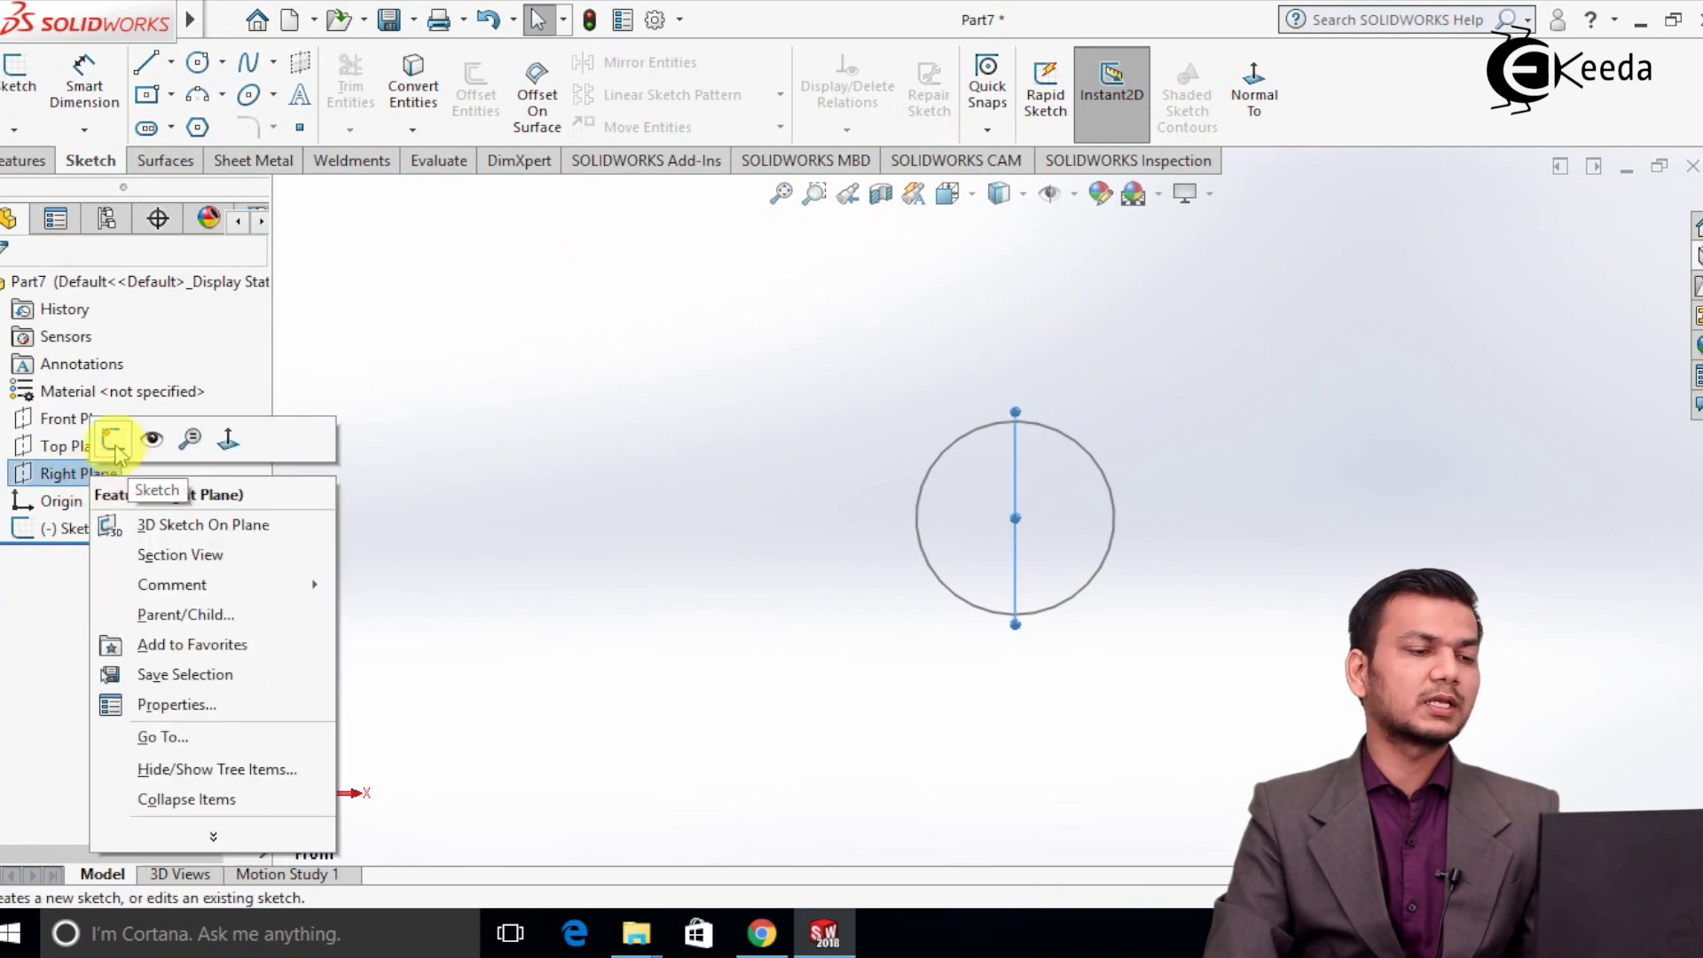
On the Right Plane, sketch a wavy spline starting at the Sketch1 circle's top point.
{"action": "left_click", "coordinate": [112, 440]}
{"action": "left_click", "coordinate": [1254, 111]}
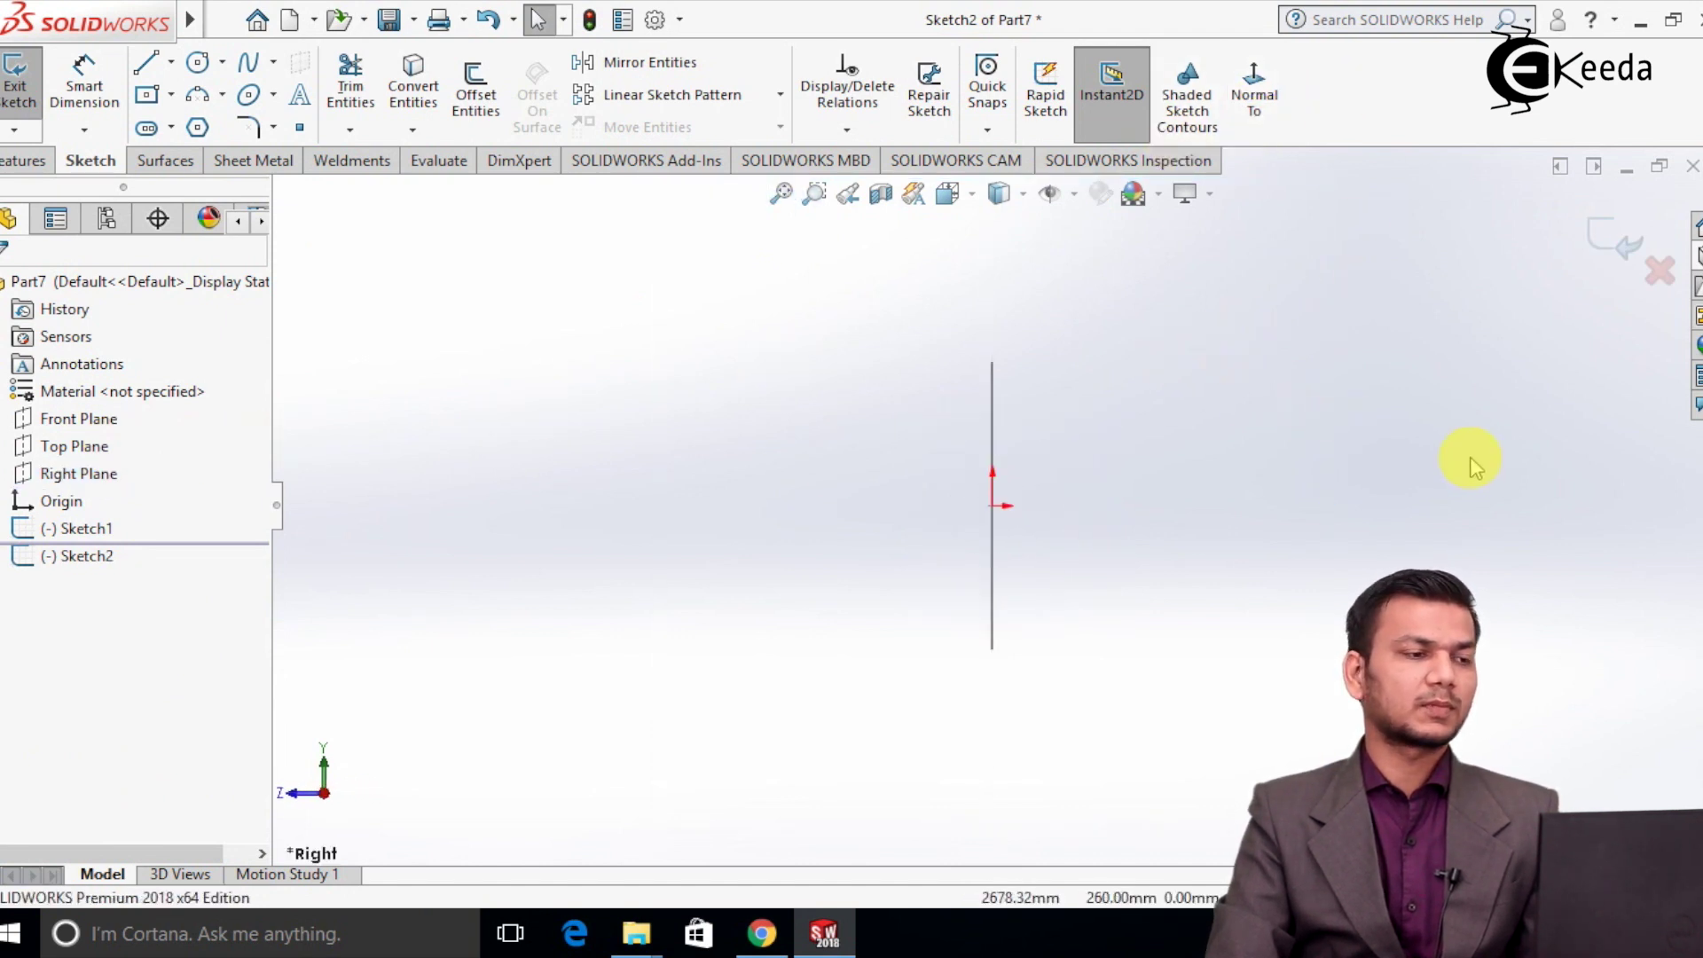
{"action": "left_click", "coordinate": [252, 61]}
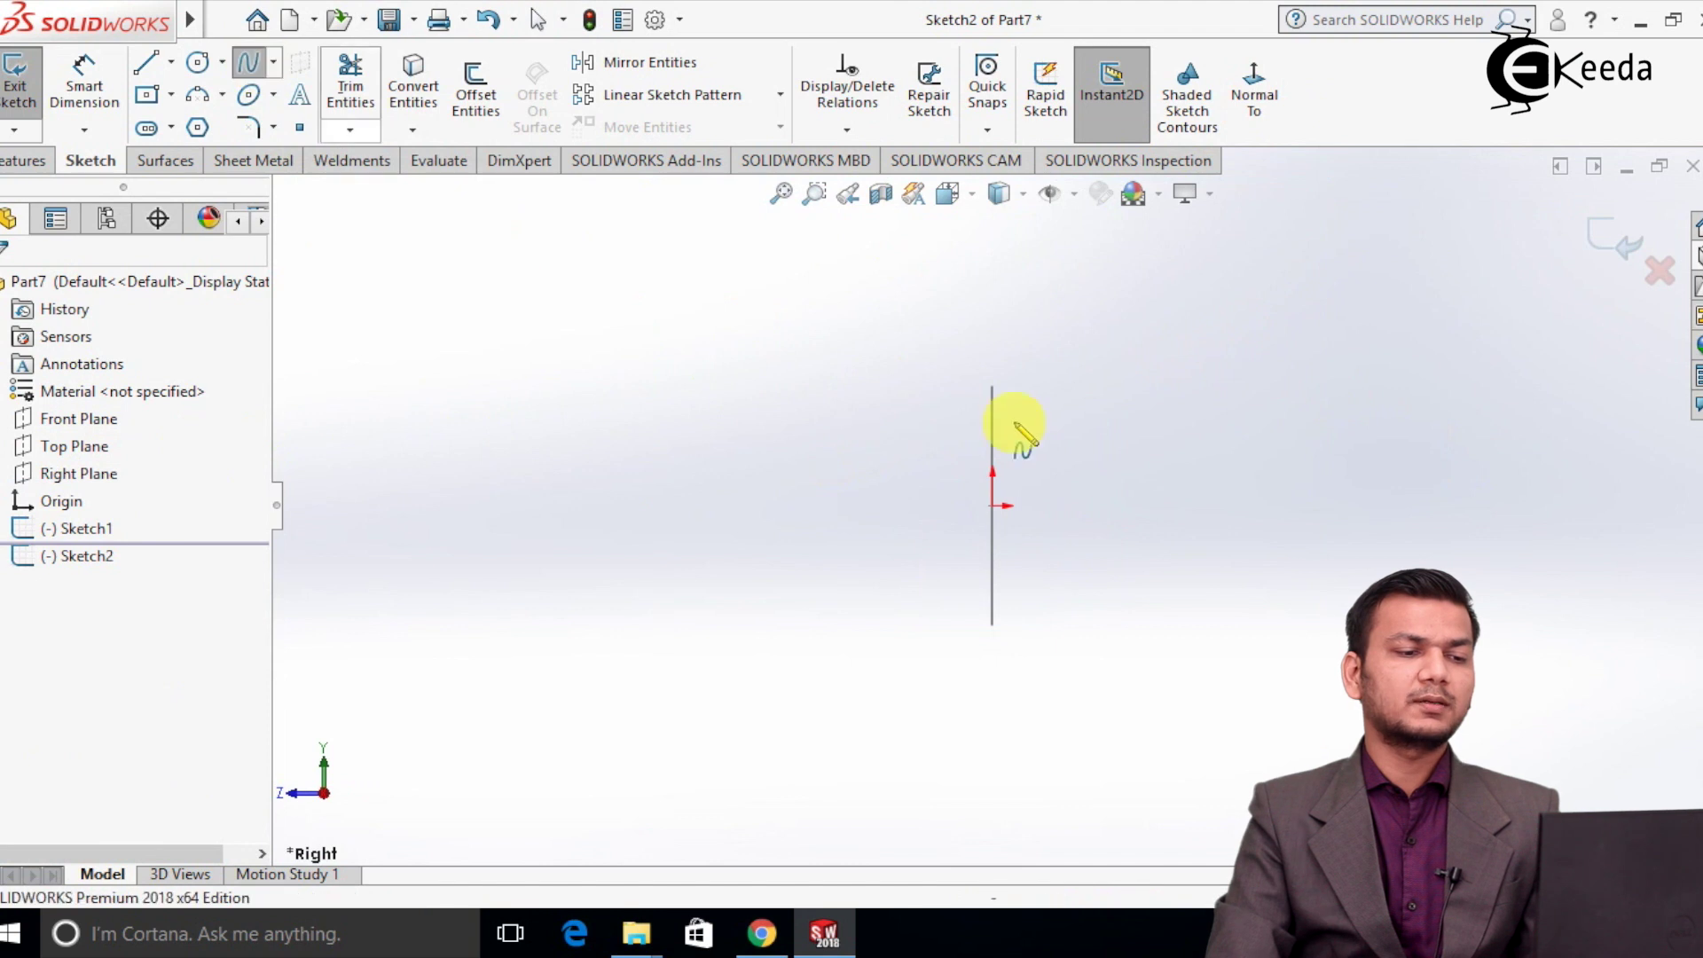
{"action": "left_click", "coordinate": [993, 386]}
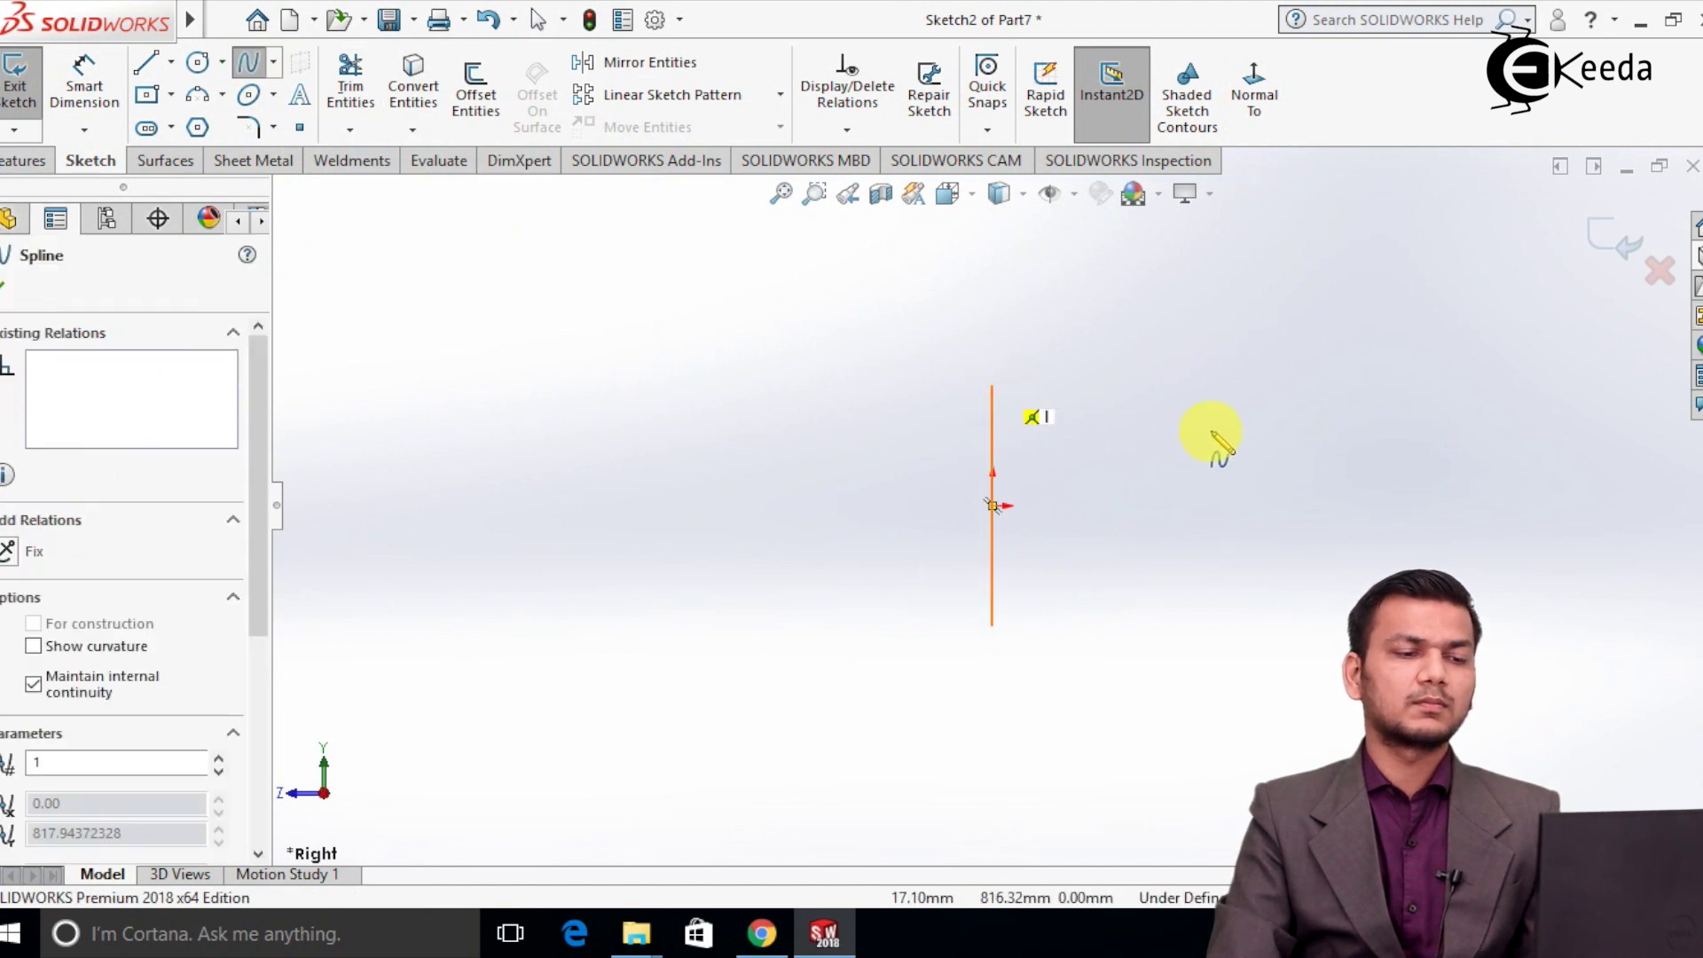
{"action": "left_click", "coordinate": [1236, 423]}
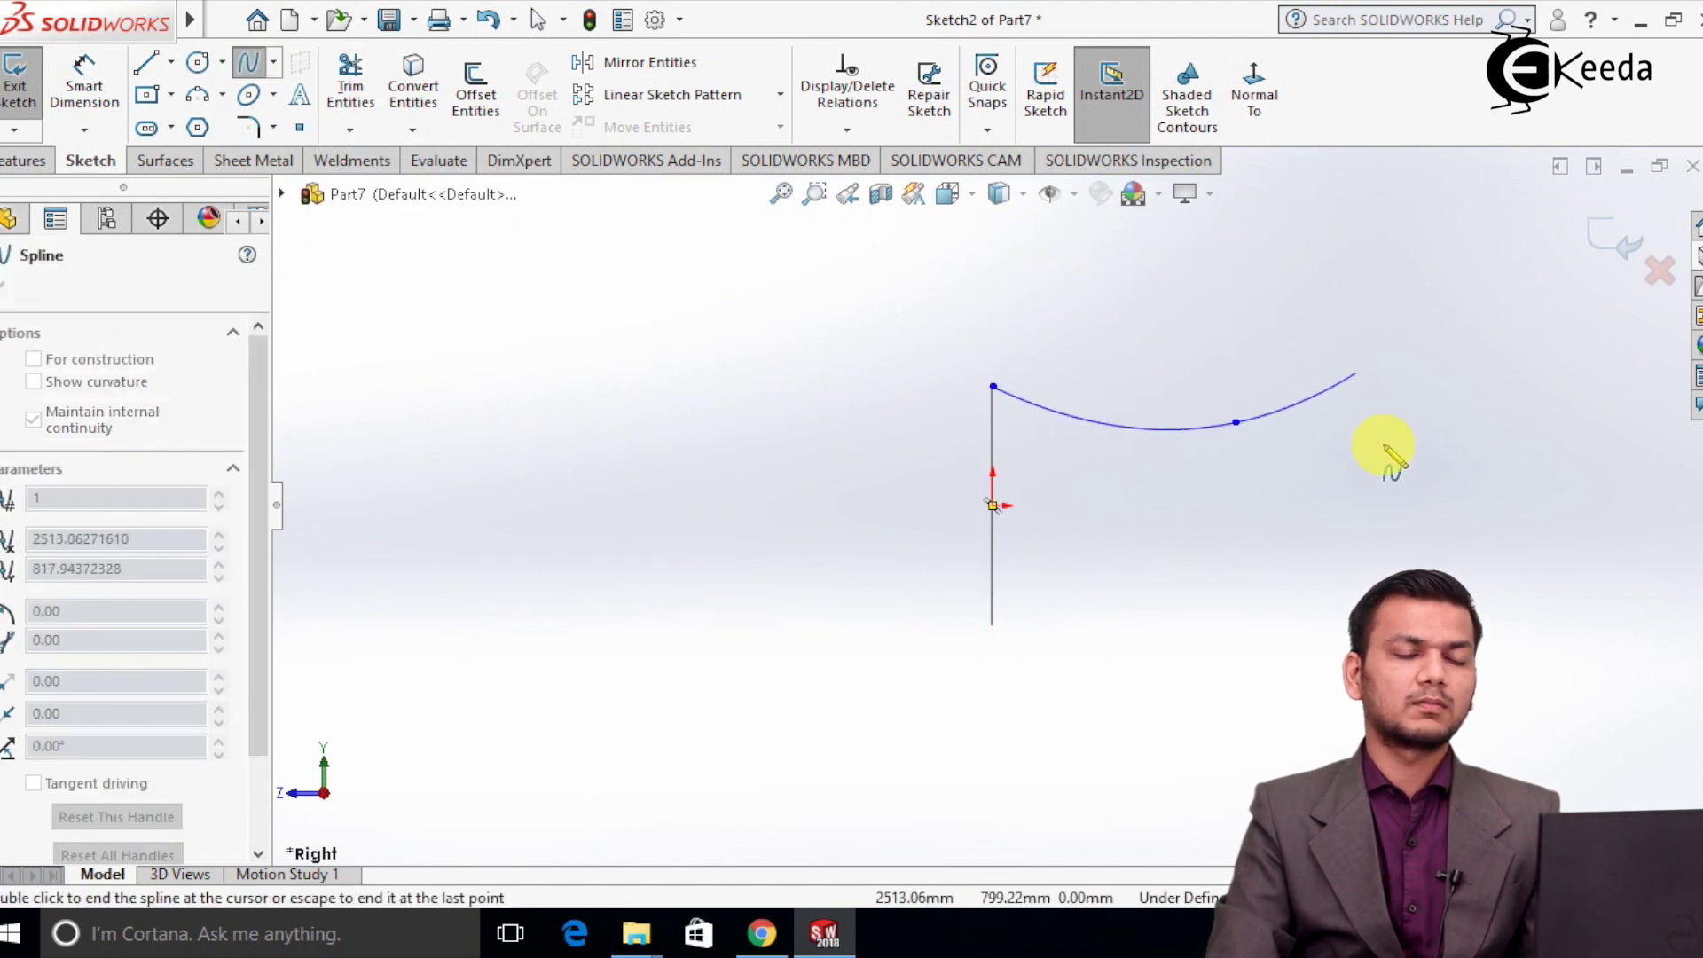
{"action": "right_click", "coordinate": [1627, 392]}
{"action": "left_click", "coordinate": [1641, 420]}
{"action": "mouse_move", "coordinate": [1521, 350]}
{"action": "middle_mouse_down"}
{"action": "mouse_move", "coordinate": [1392, 296]}
{"action": "mouse_move", "coordinate": [1281, 402]}
{"action": "mouse_move", "coordinate": [958, 429]}
{"action": "middle_mouse_up"}
{"action": "scroll", "coordinate": [956, 427], "scroll_direction": "down", "scroll_amount": 3}
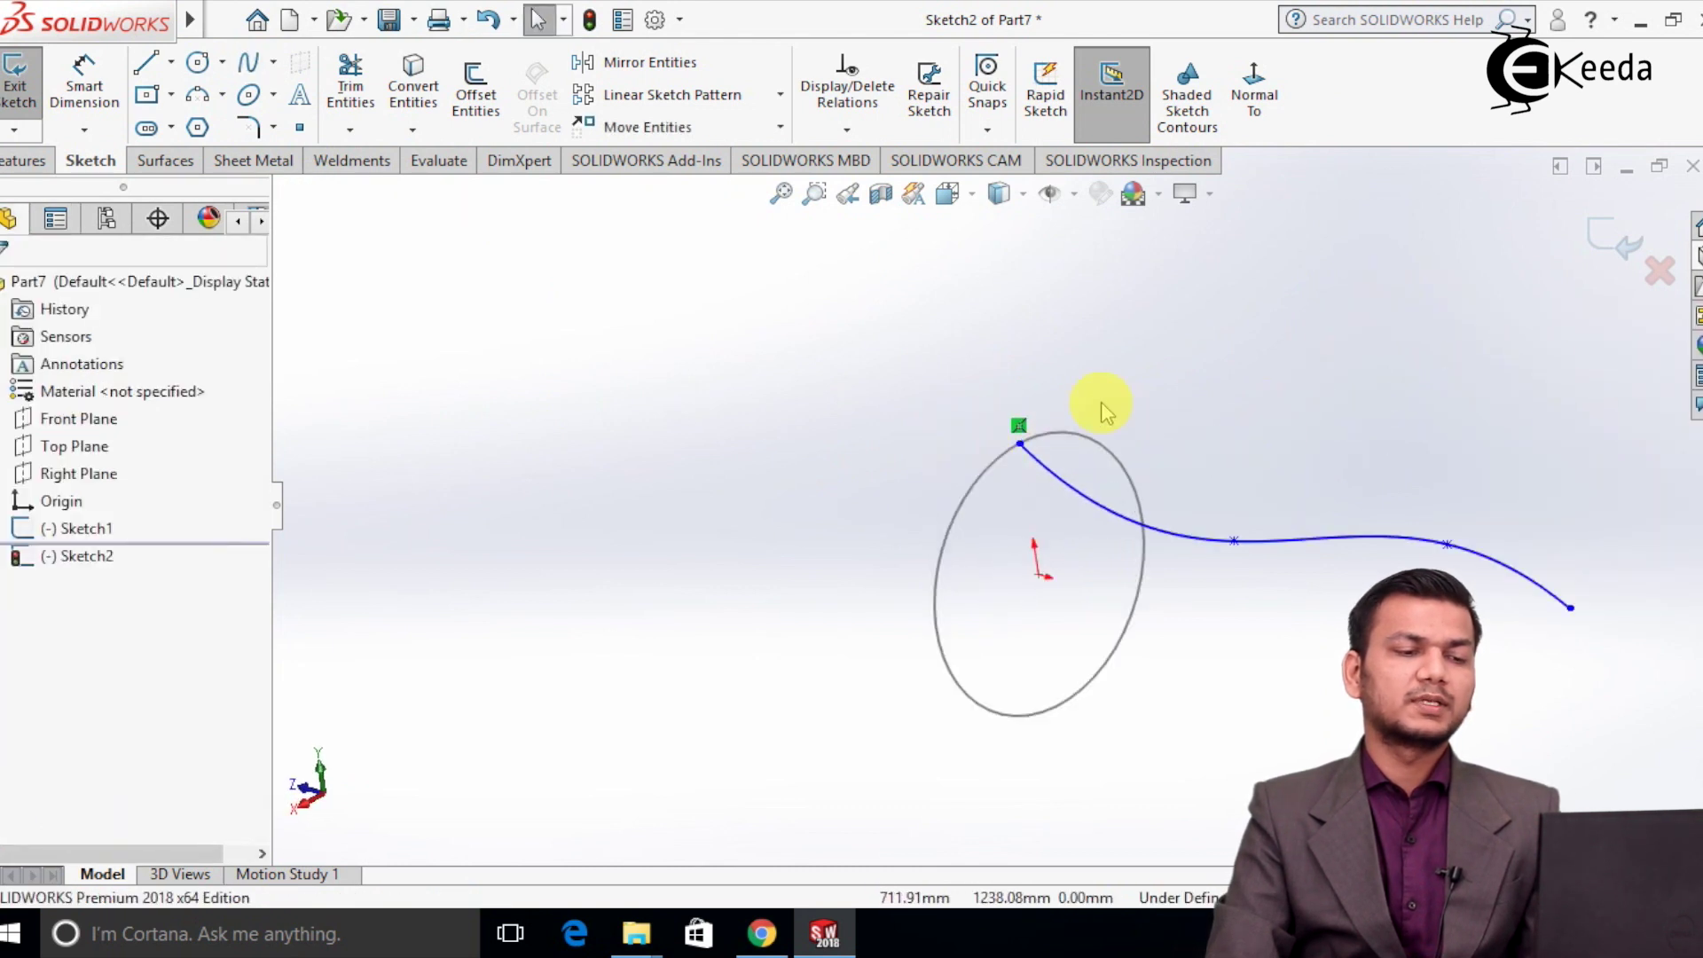
{"action": "middle_click_drag", "start_coordinate": [1096, 403], "coordinate": [1108, 388]}
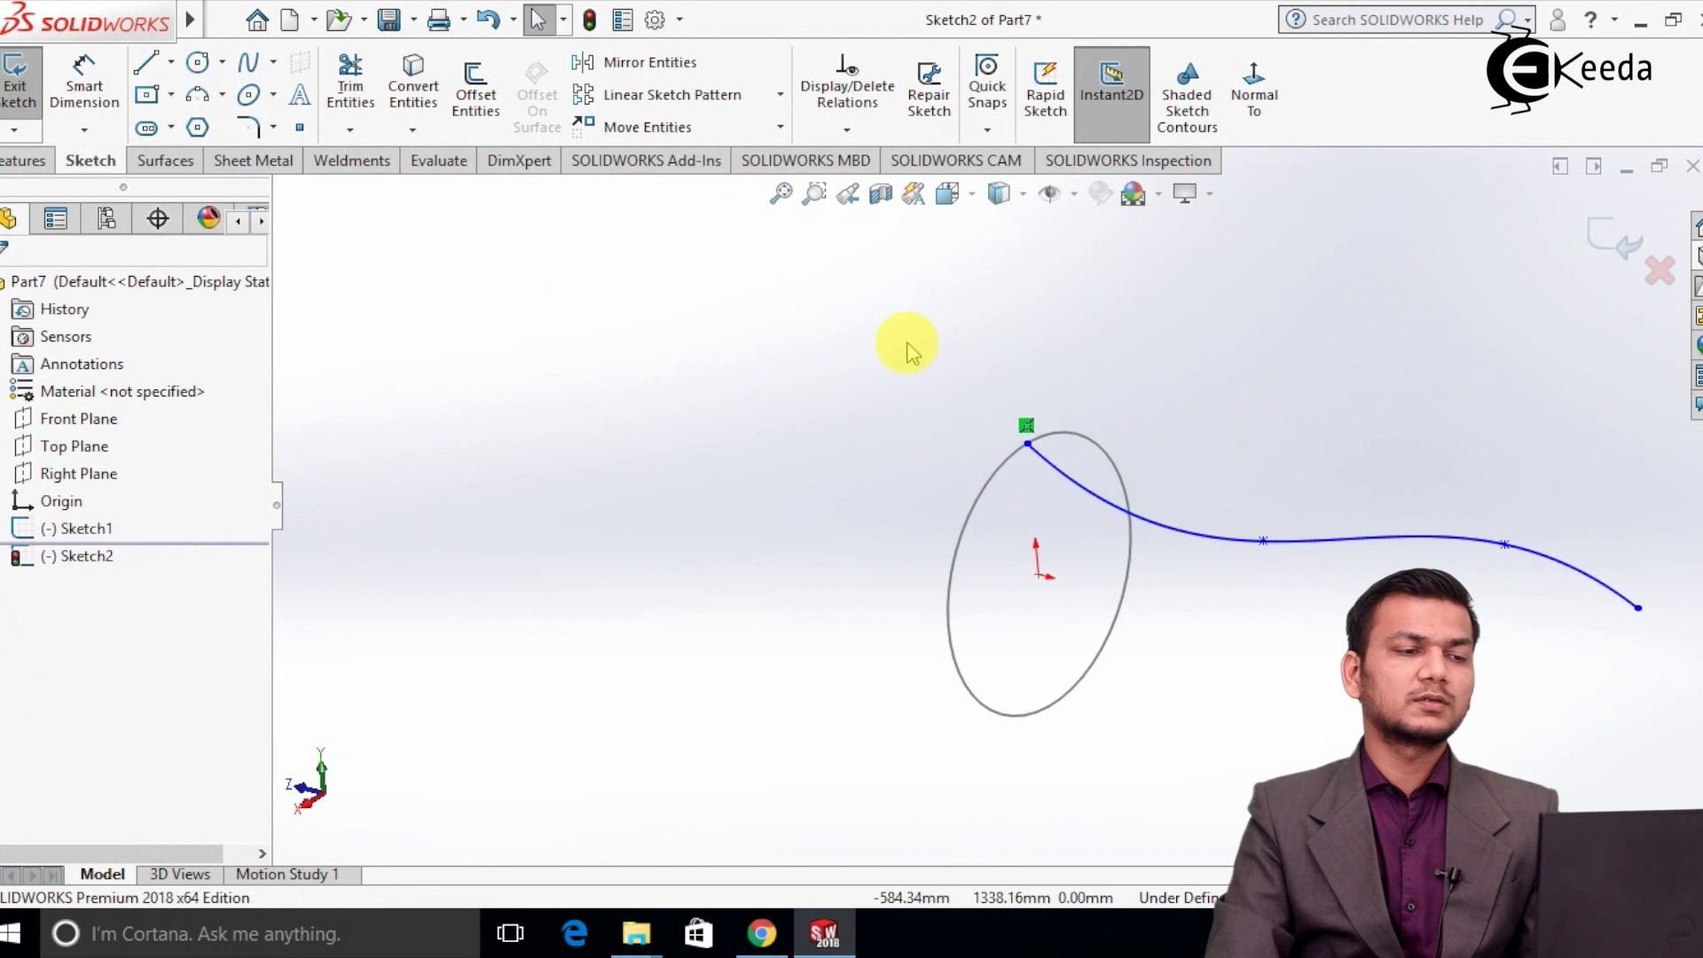
Add a Pierce relation between the spline's start point and the Sketch1 circle.
{"action": "left_click", "coordinate": [850, 130]}
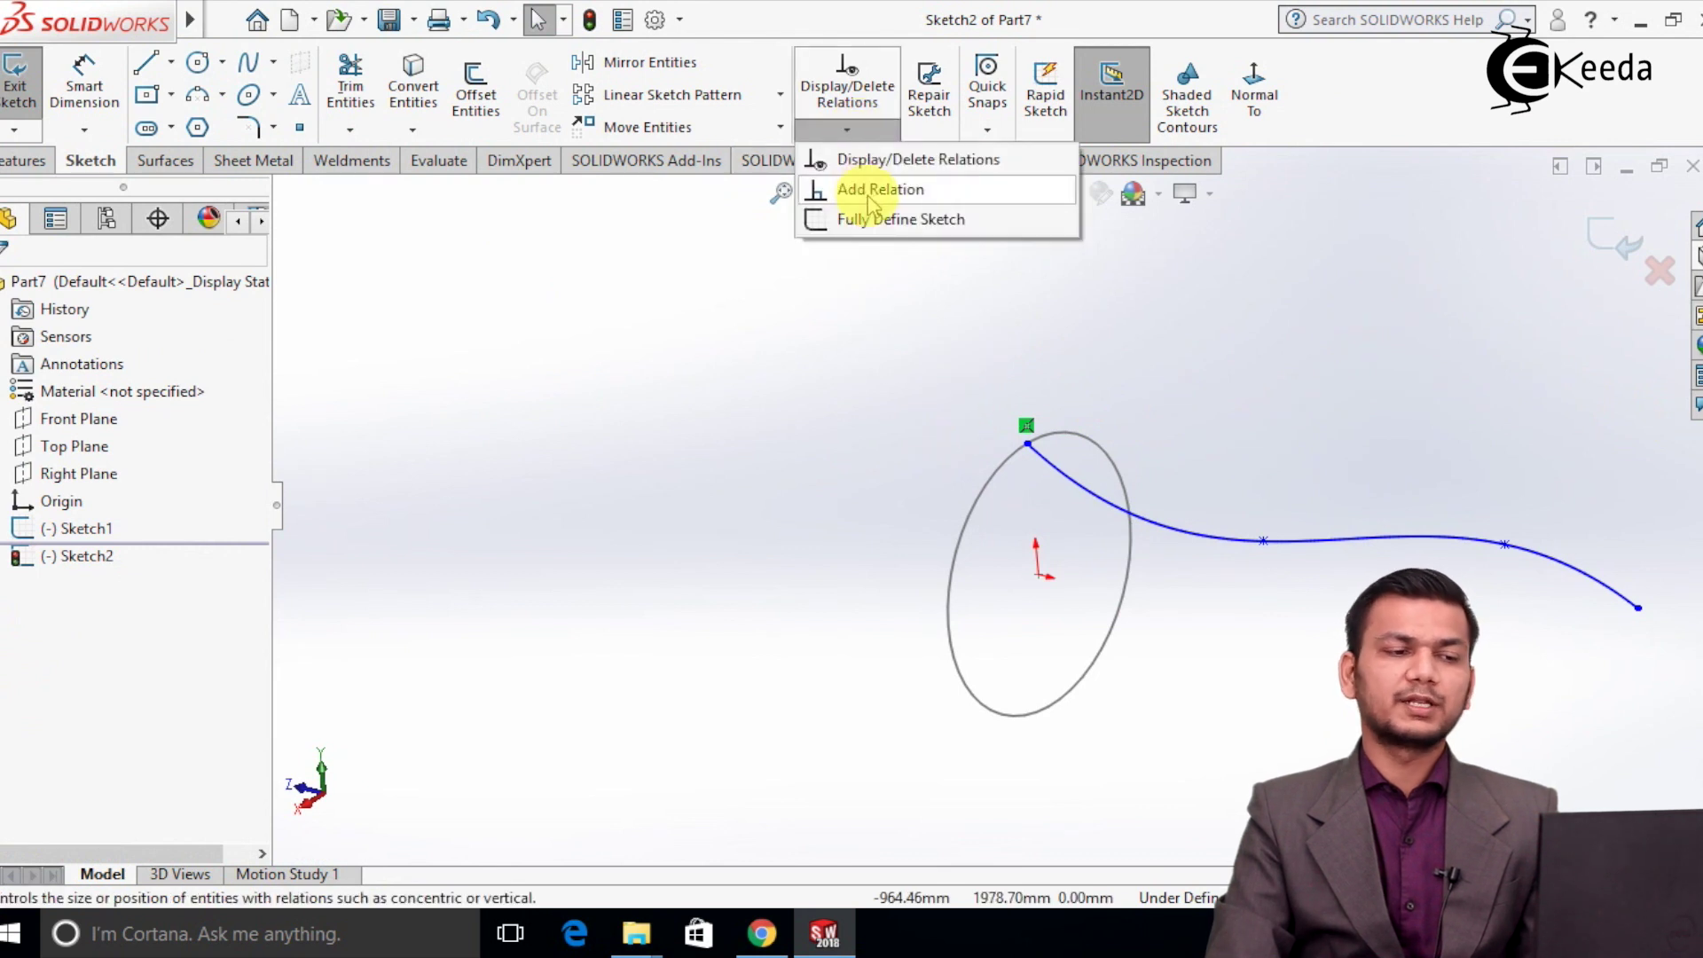
{"action": "left_click", "coordinate": [865, 189]}
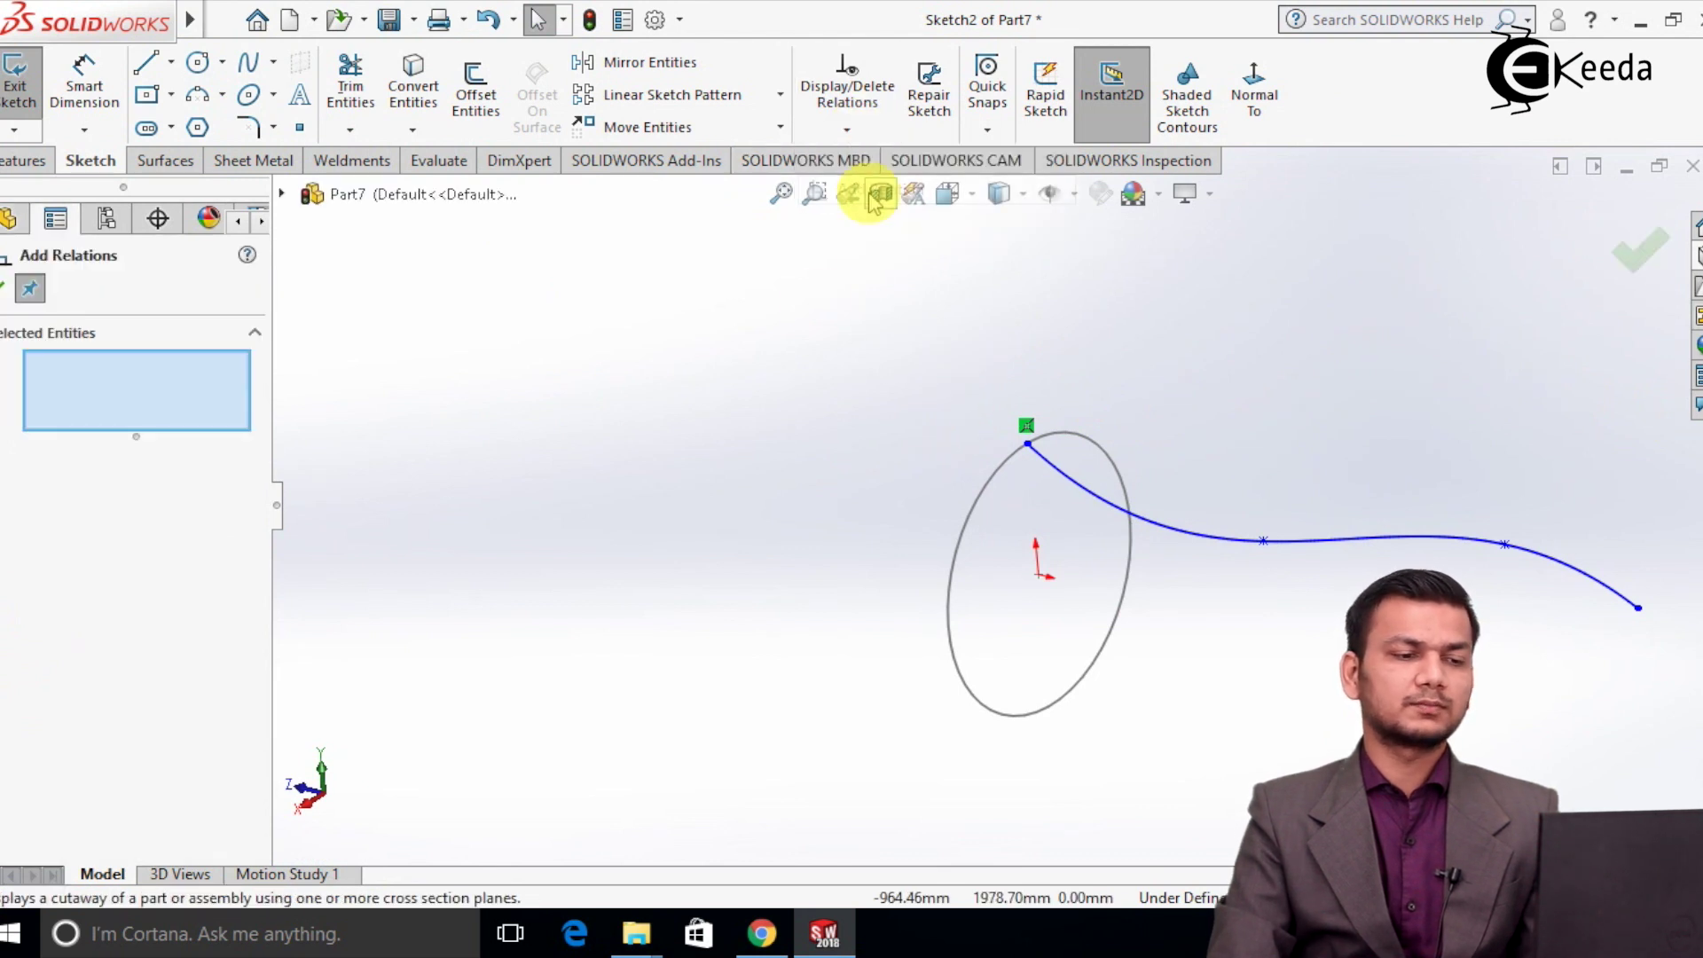
{"action": "left_click", "coordinate": [1027, 443]}
{"action": "left_click", "coordinate": [1018, 461]}
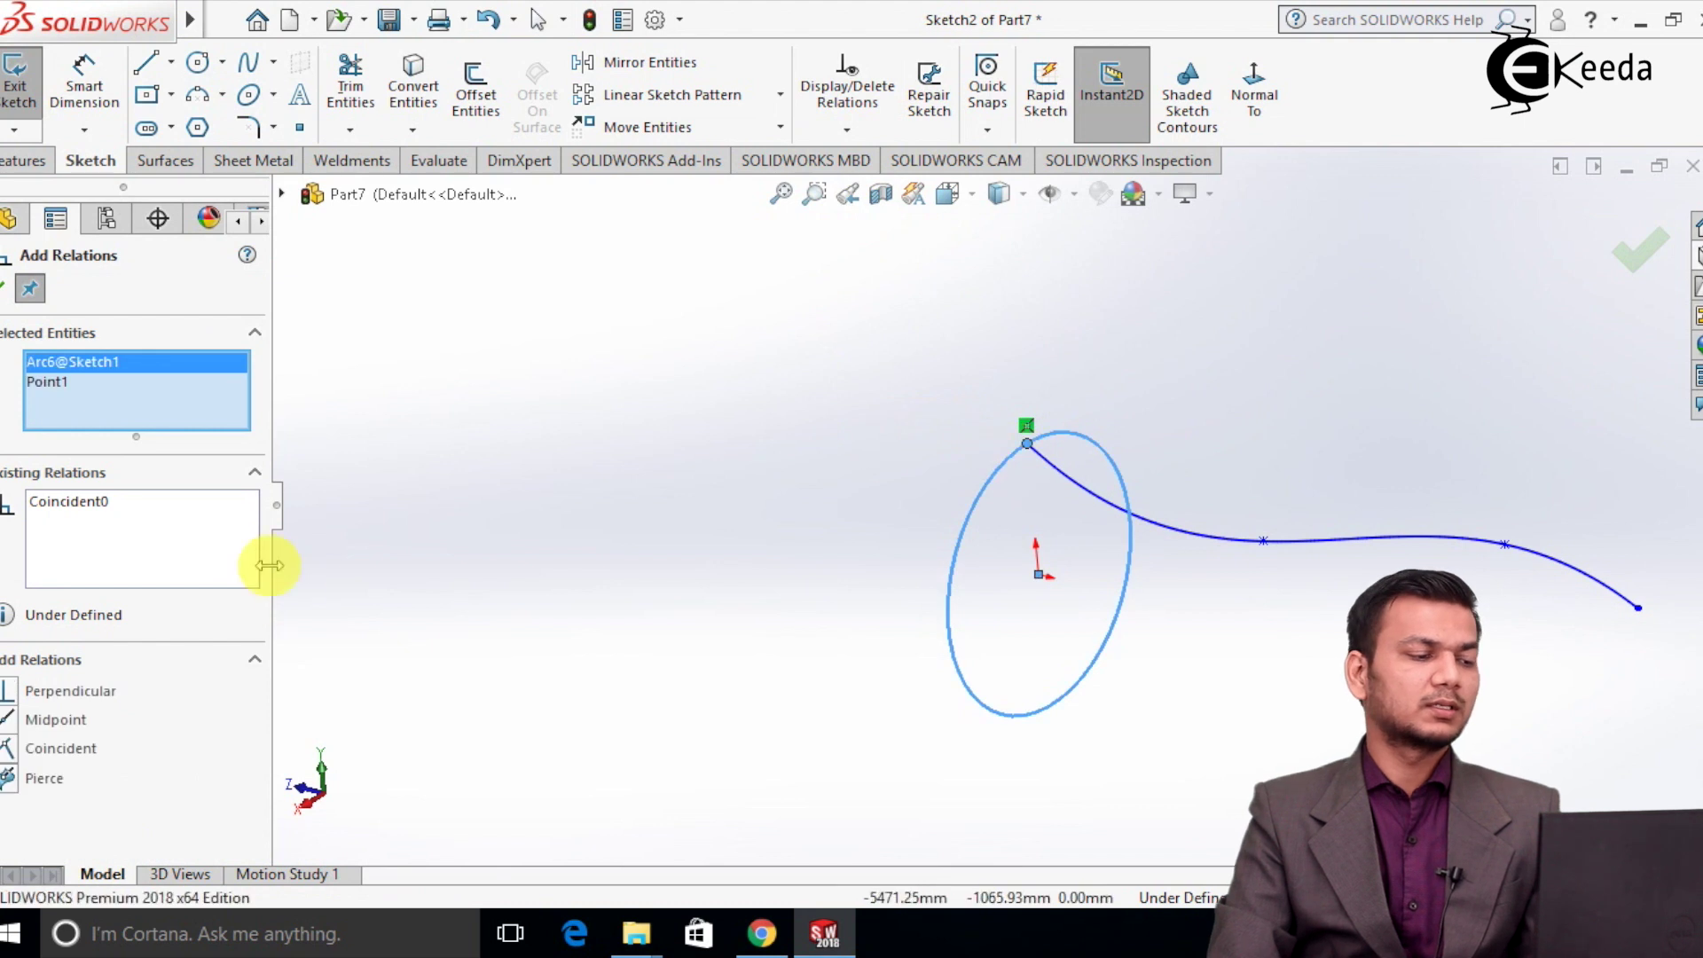
{"action": "left_click", "coordinate": [50, 778]}
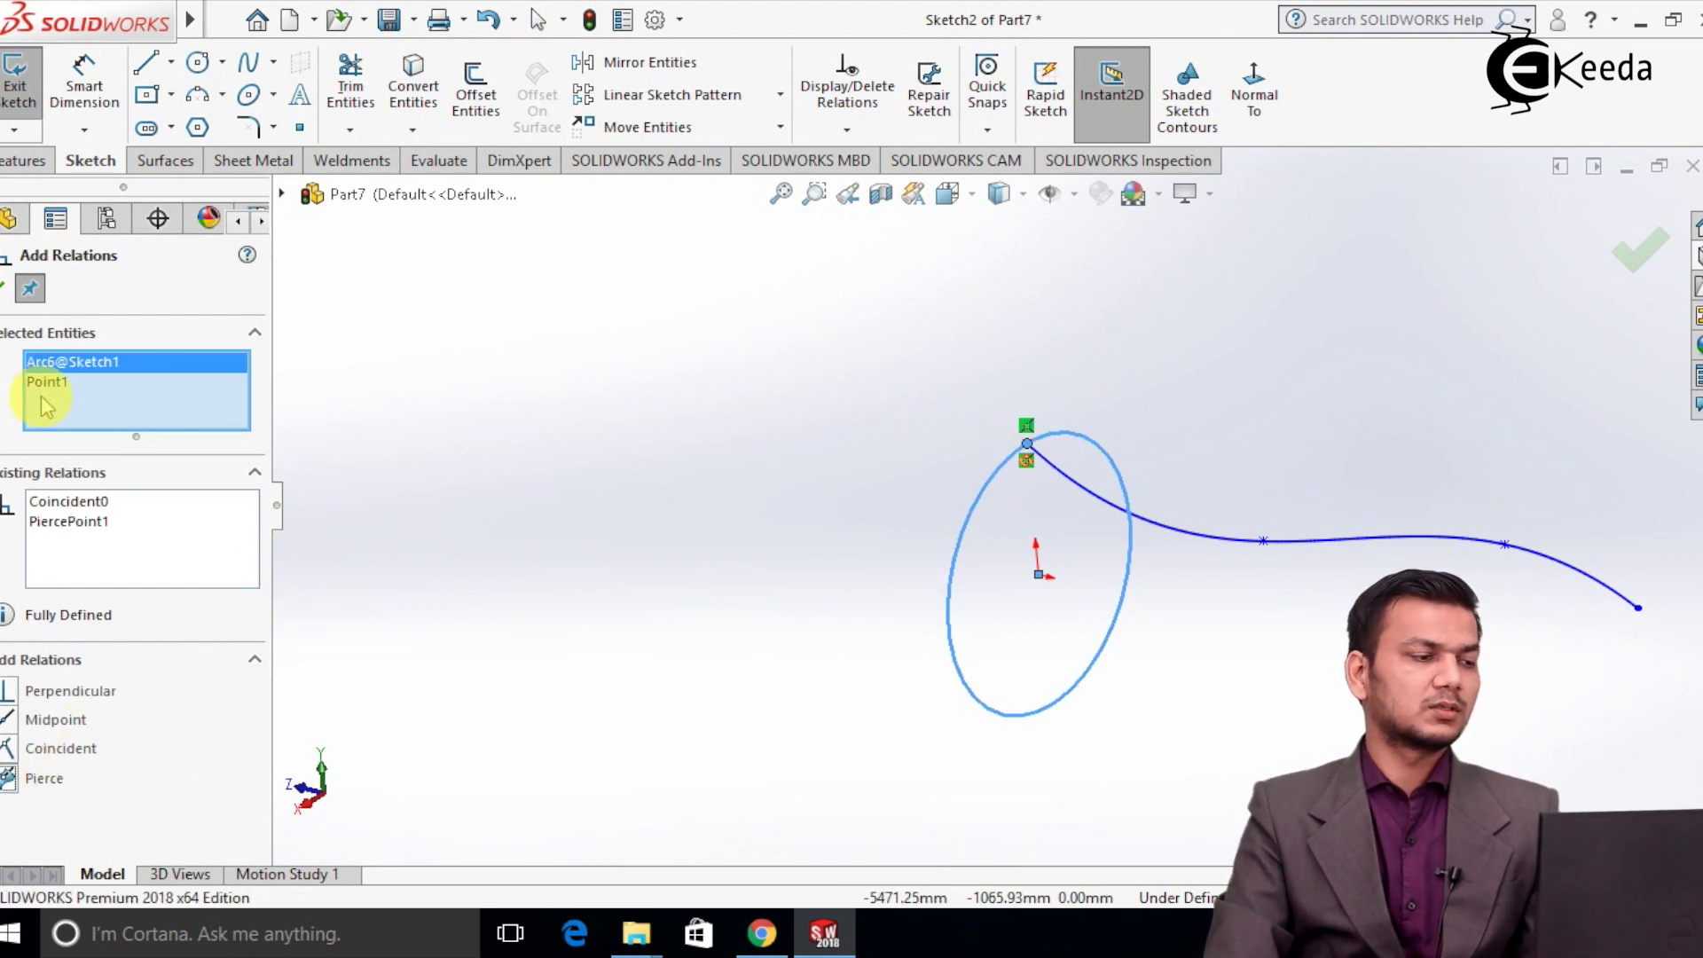
{"action": "left_click", "coordinate": [8, 292]}
{"action": "scroll", "coordinate": [989, 509], "scroll_direction": "up", "scroll_amount": 2}
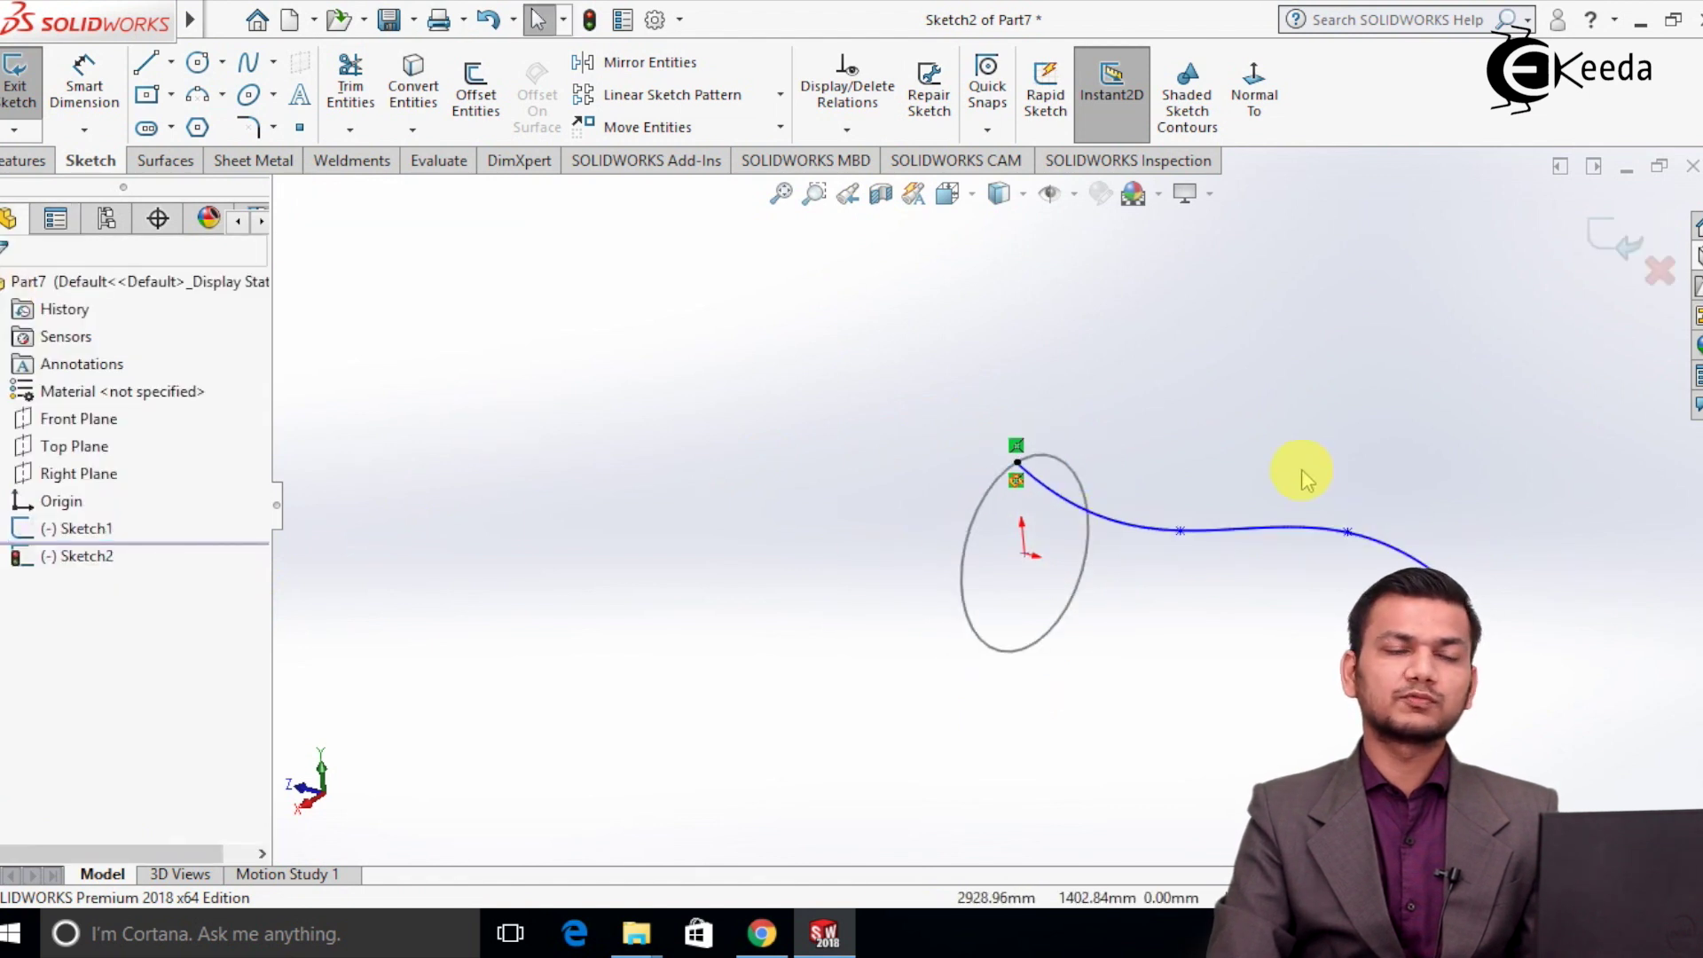